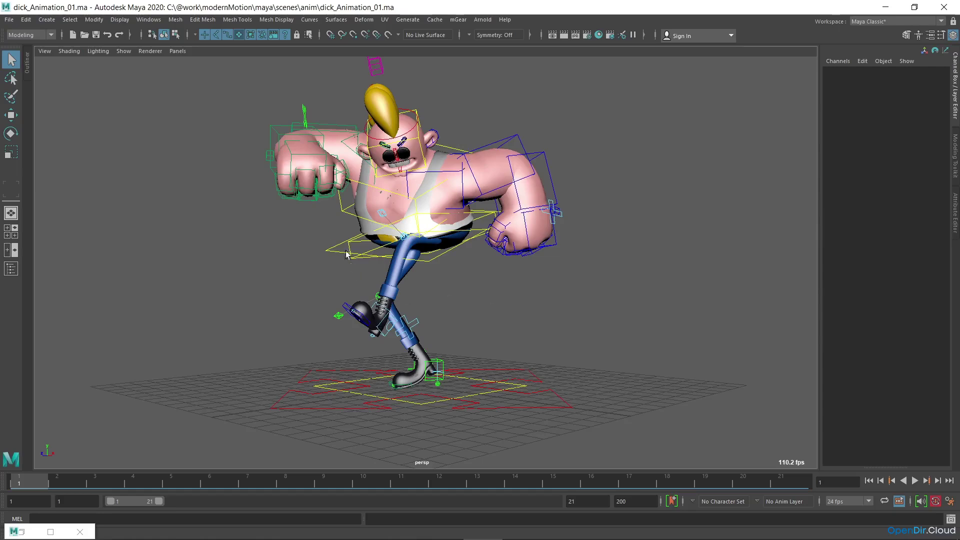
# - Select the body control and, at frame 3, raise it to a Translate Y of about -0.328
pyautogui.click(334, 266)
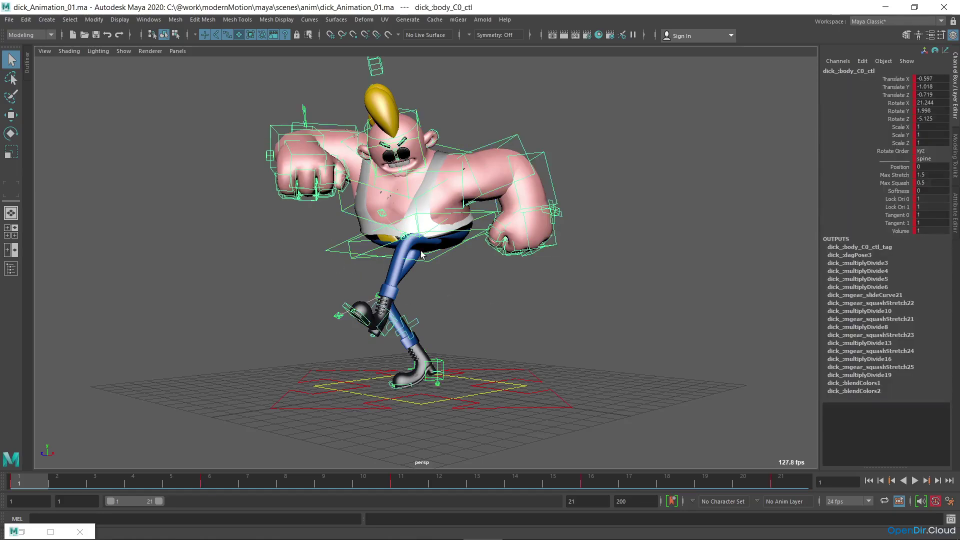
pyautogui.press('w')
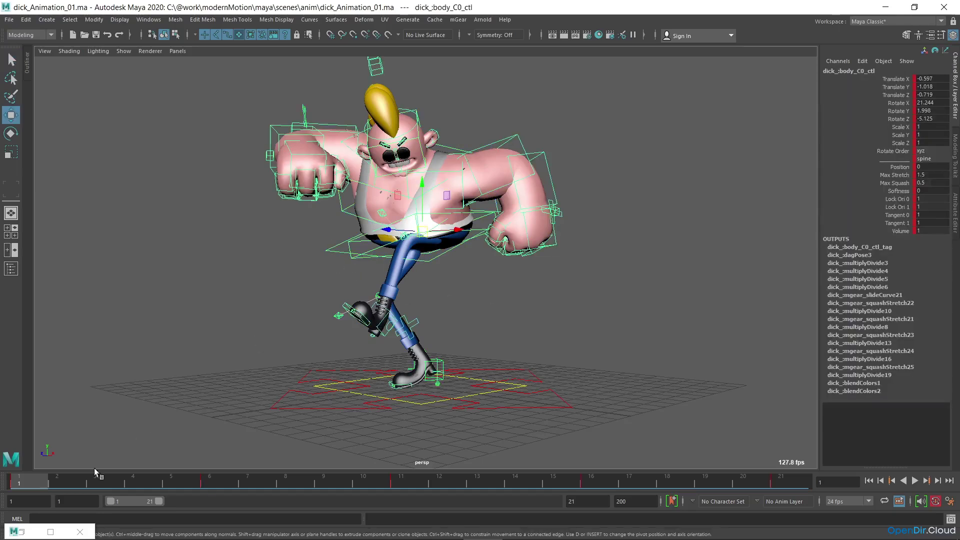
pyautogui.moveTo(29, 479); pyautogui.dragTo(124, 480)
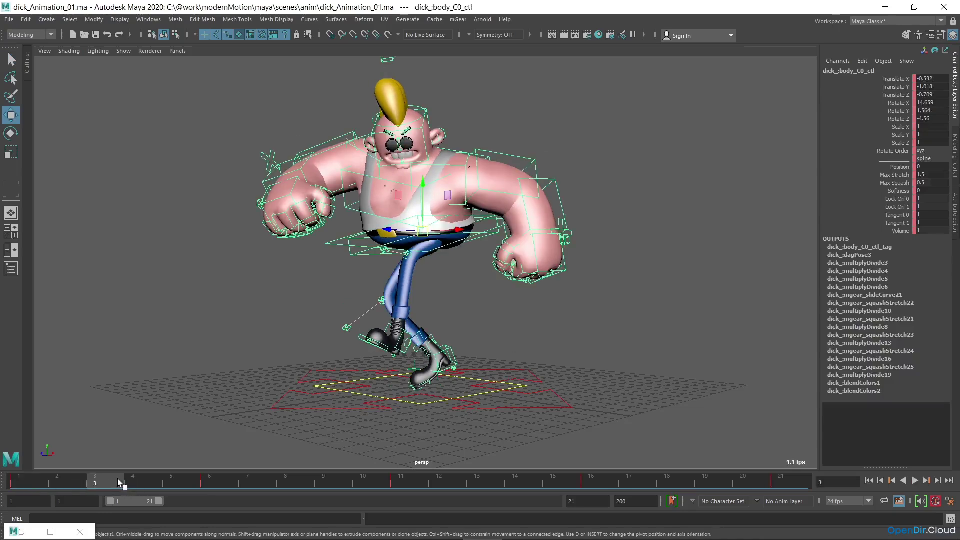
pyautogui.moveTo(424, 236); pyautogui.dragTo(405, 243)
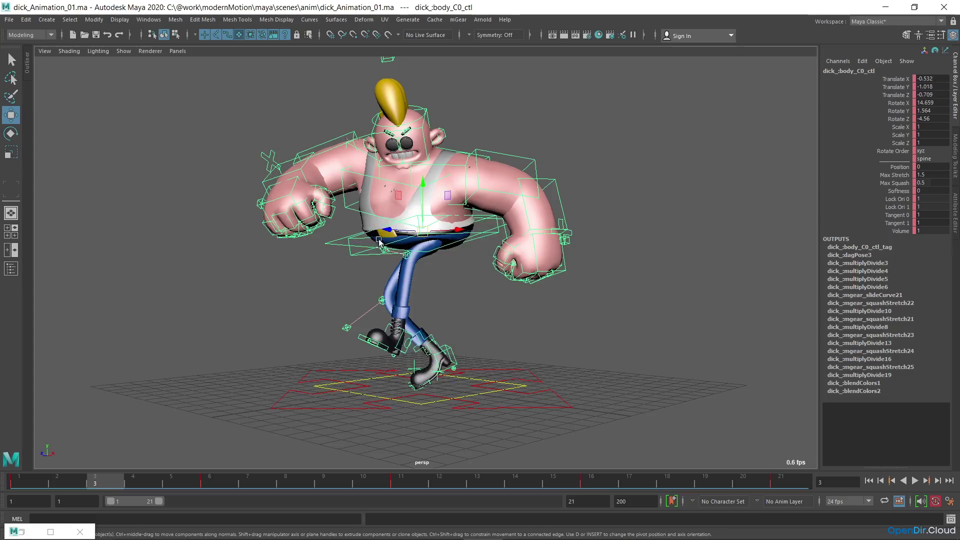
pyautogui.click(422, 205)
pyautogui.moveTo(422, 205); pyautogui.dragTo(423, 191)
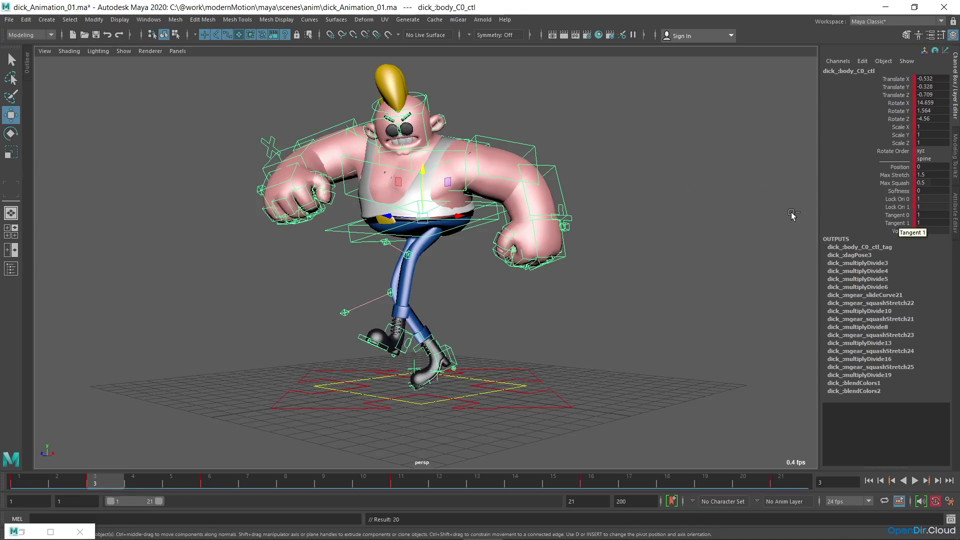
# - Undo keying all channels, try keying only the body control's Translate and Rotate channels at frame 3, and undo that too
pyautogui.hotkey('ctrl', 'z')
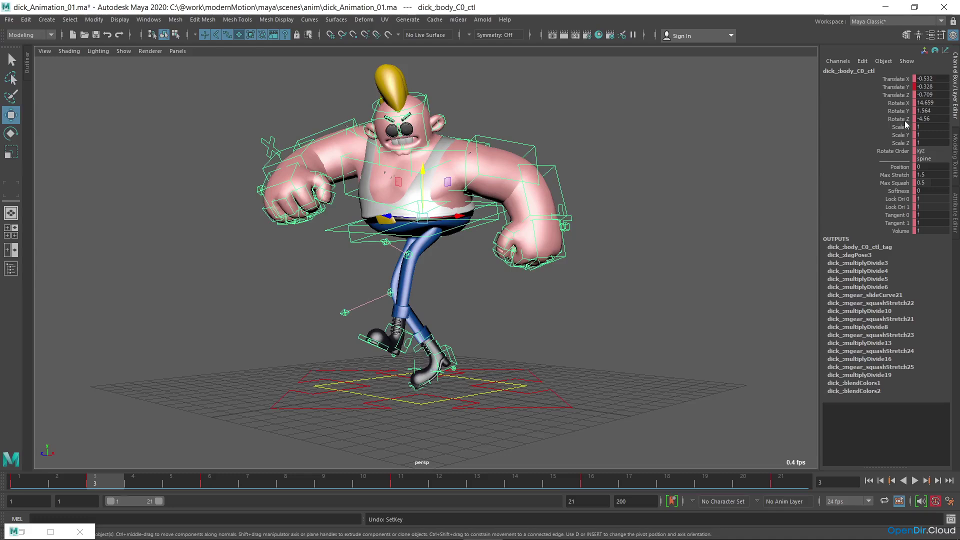
pyautogui.moveTo(906, 121); pyautogui.dragTo(906, 79)
pyautogui.rightClick(906, 90)
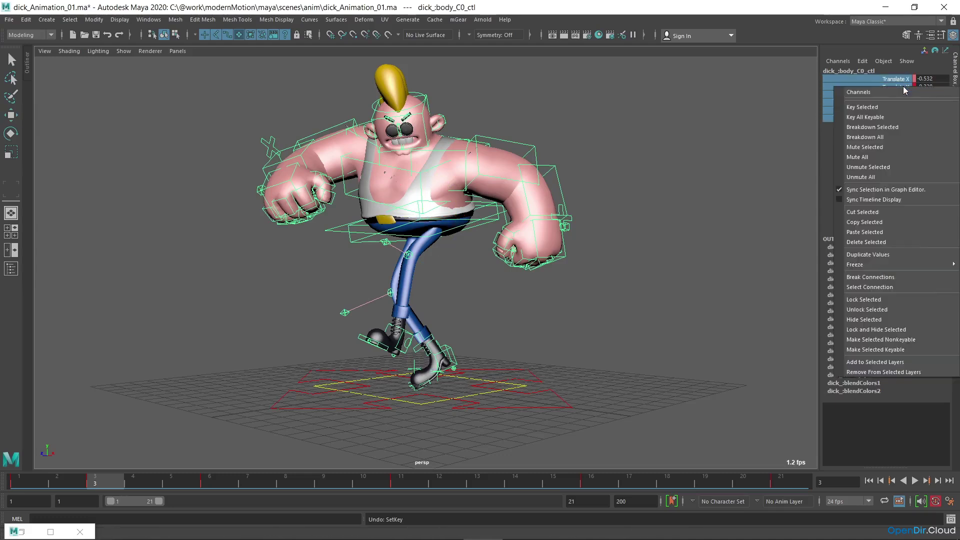
pyautogui.click(892, 108)
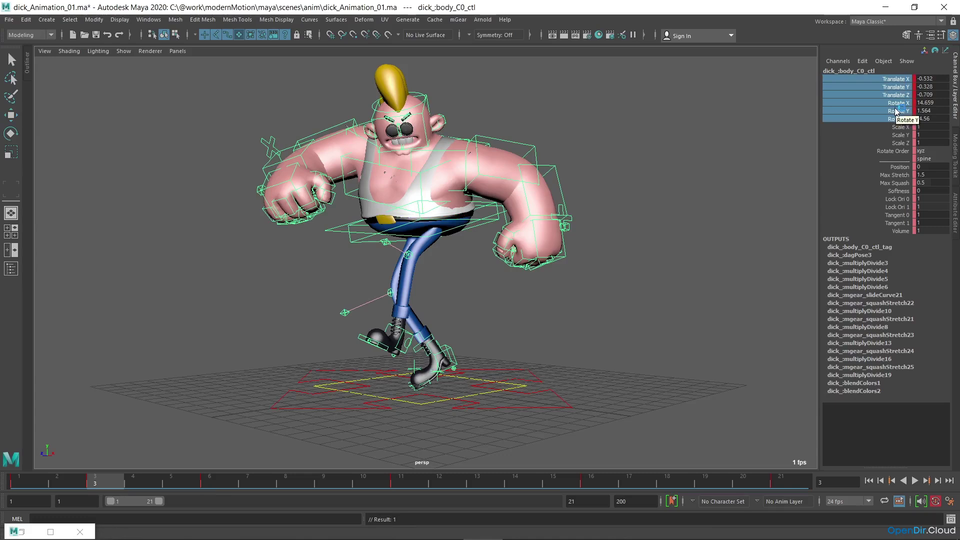
pyautogui.hotkey('ctrl', 'z')
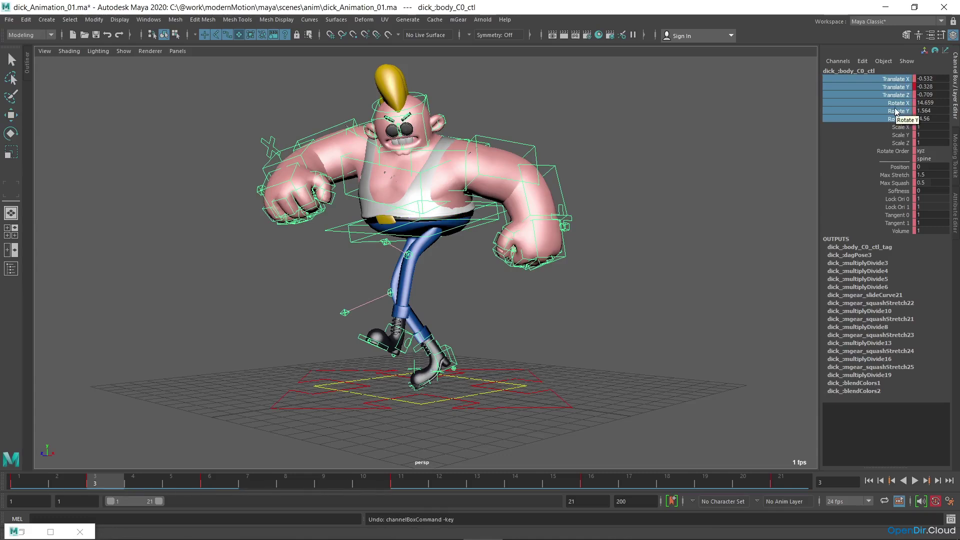
# - Review the Auto Key choices for character sets in the animation preferences without saving any change
pyautogui.click(949, 503)
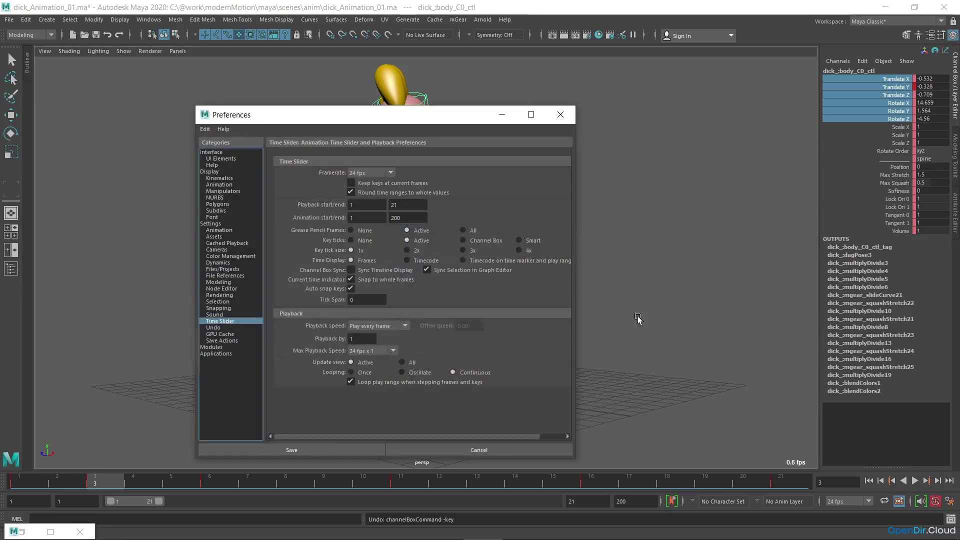
pyautogui.click(230, 231)
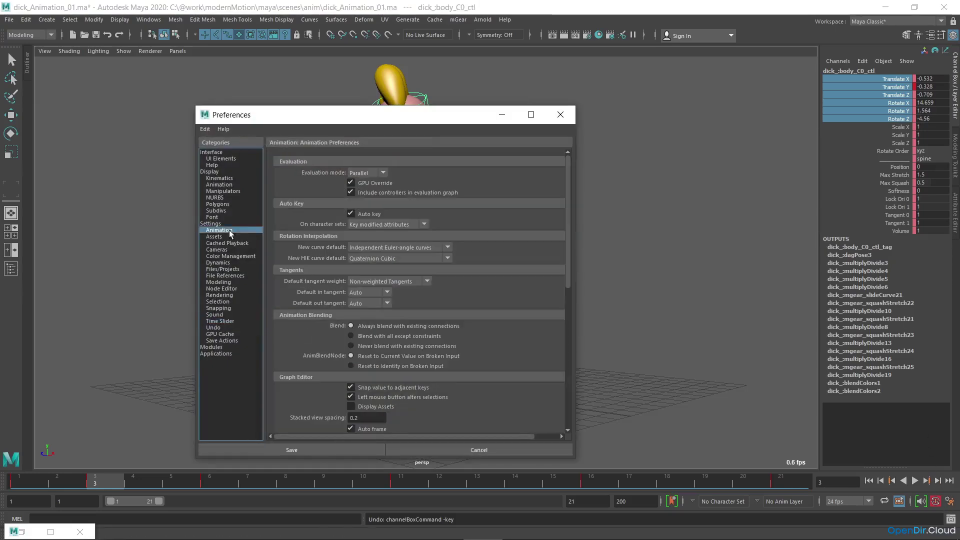
pyautogui.click(426, 223)
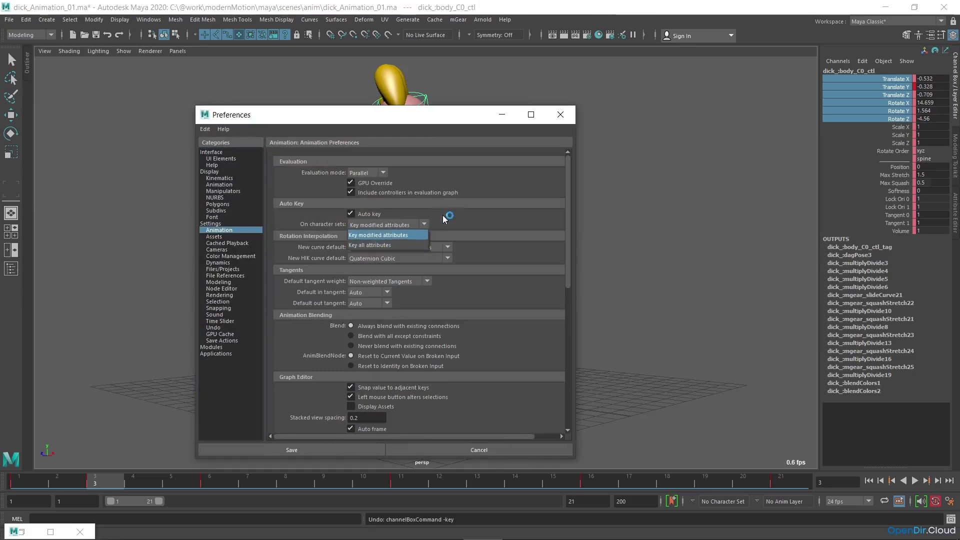
pyautogui.click(447, 216)
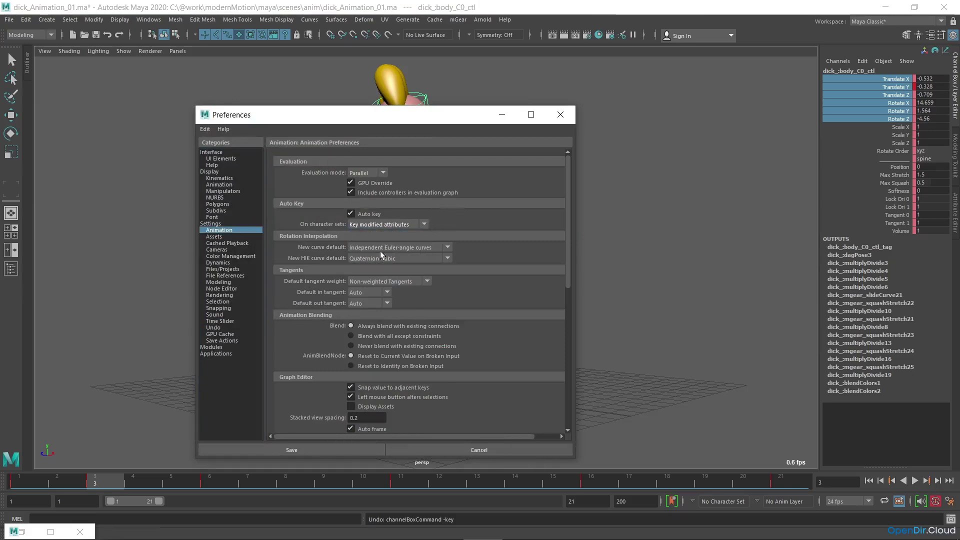
pyautogui.click(479, 451)
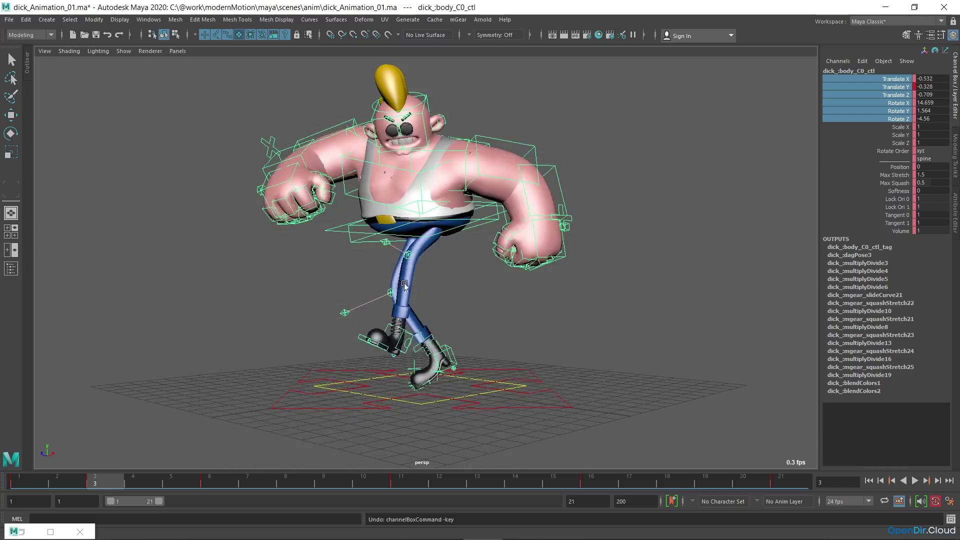
# - Play the animation to frame 8 and raise the body control there to a Translate Y of about -0.415
pyautogui.hotkey('alt', 'v')
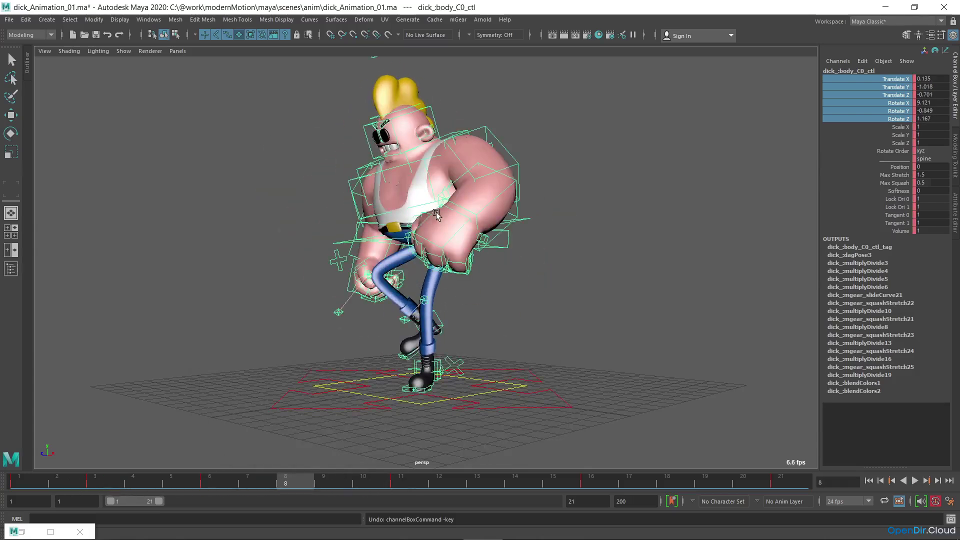
pyautogui.press('w')
pyautogui.moveTo(432, 206); pyautogui.dragTo(432, 192)
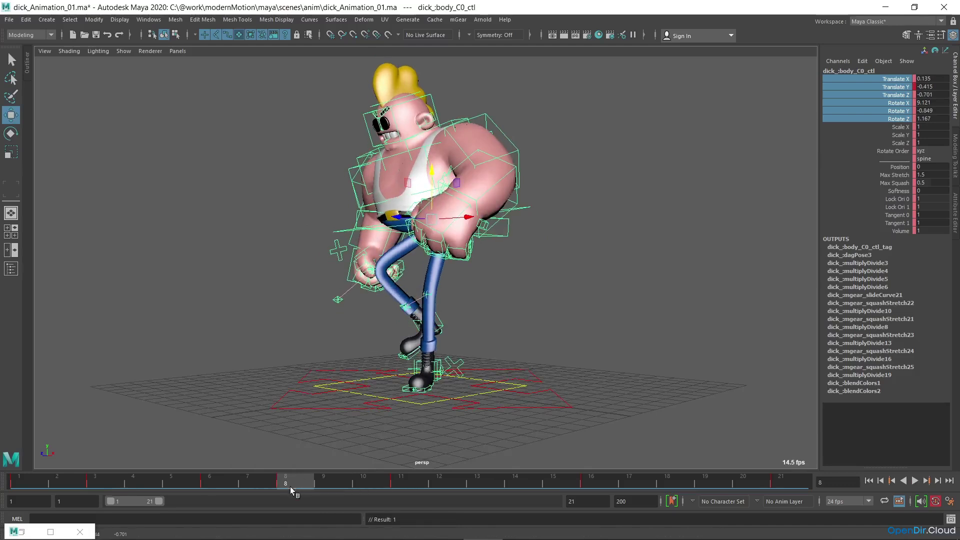
pyautogui.moveTo(289, 484); pyautogui.dragTo(286, 425)
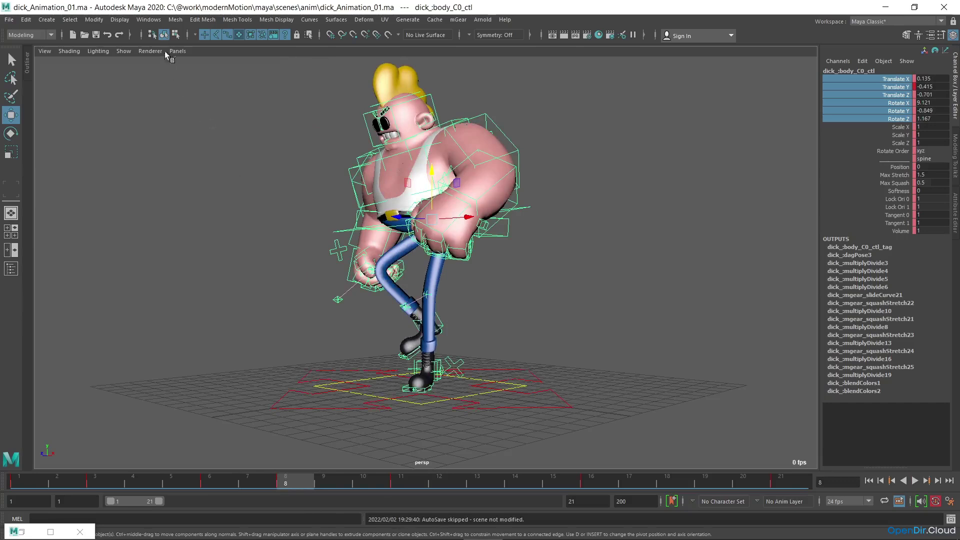
# - Open the Graph Editor, enlarge it and dock it below the perspective viewport with the character fitted in view
pyautogui.click(148, 20)
pyautogui.moveTo(235, 76)
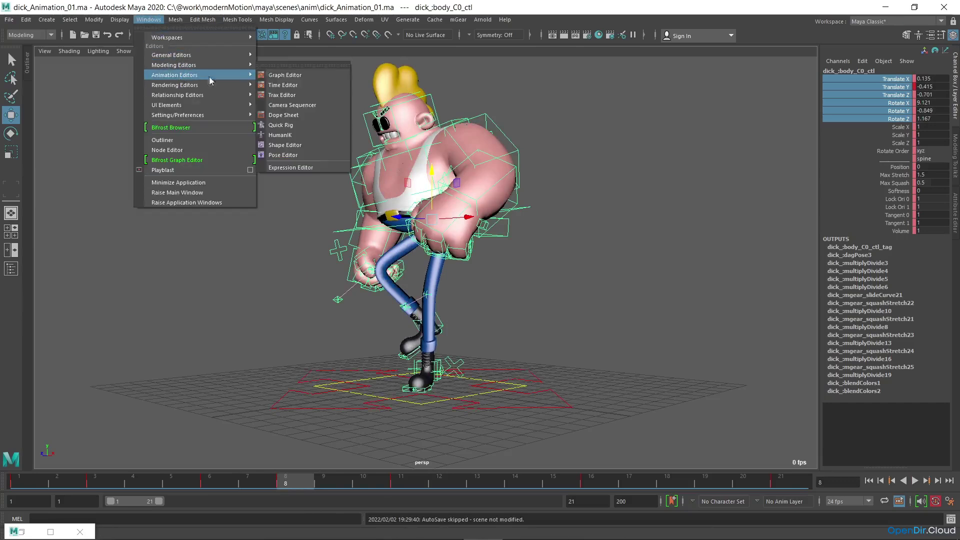
pyautogui.click(295, 79)
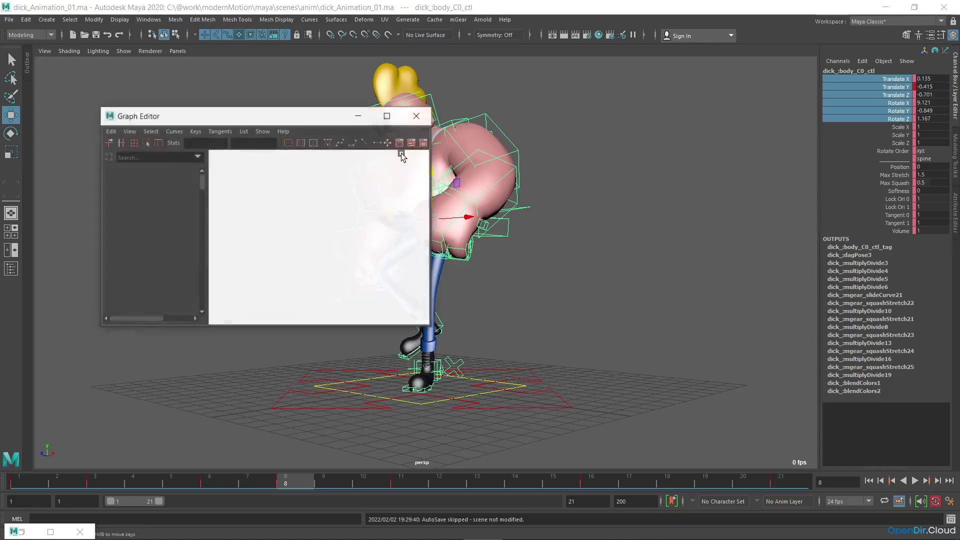
pyautogui.moveTo(429, 326); pyautogui.dragTo(661, 294)
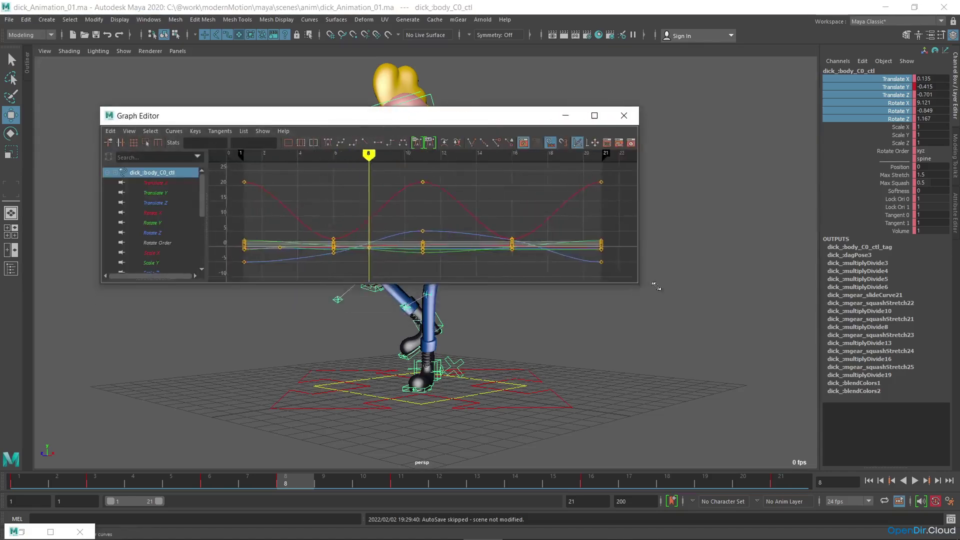
pyautogui.moveTo(138, 122); pyautogui.dragTo(95, 472)
pyautogui.scroll(-3, 440, 166)
pyautogui.keyDown('alt'); pyautogui.moveTo(491, 162); pyautogui.dragTo(490, 169, button='middle'); pyautogui.keyUp('alt')
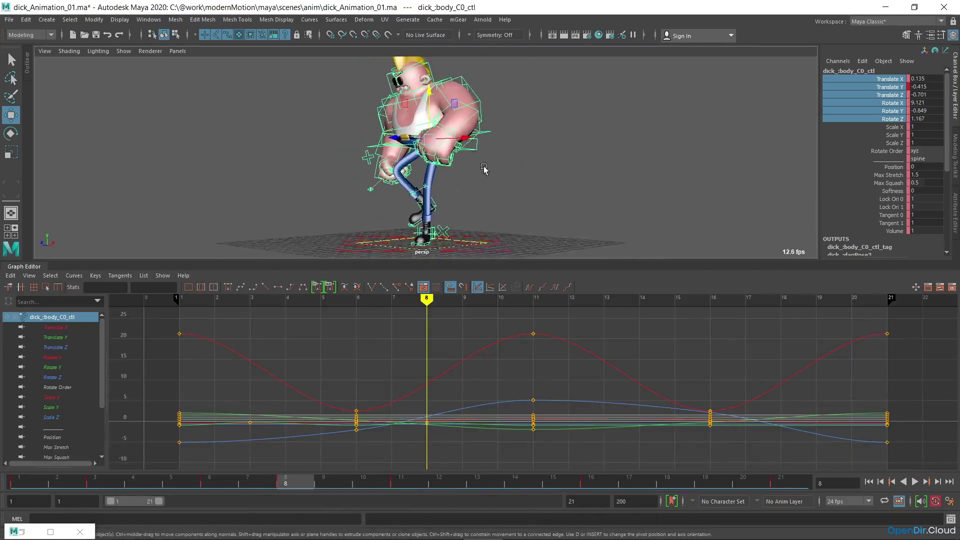
pyautogui.scroll(-2, 490, 169)
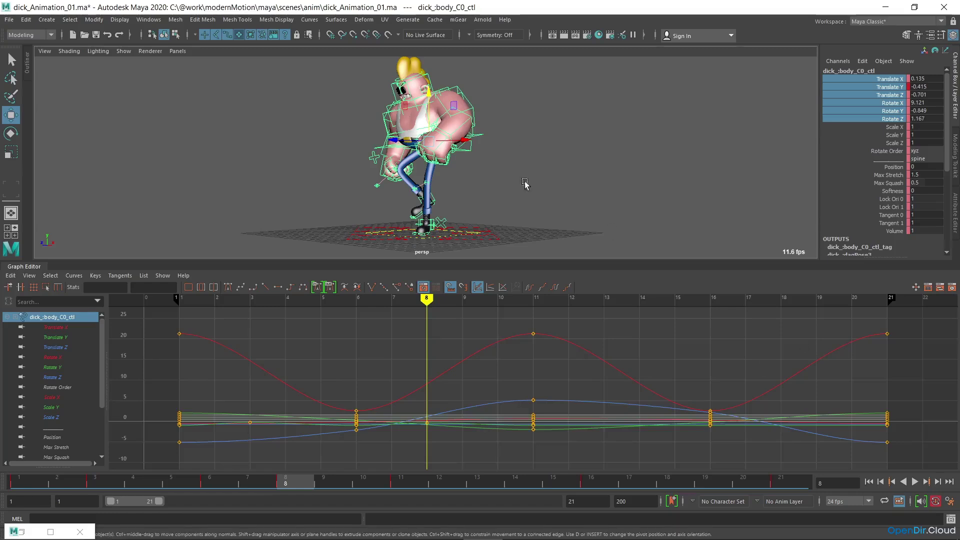
# - Check the body control's translate and rotate curves individually, isolate Translate Y and select its key at frame 8
pyautogui.click(59, 327)
pyautogui.click(59, 338)
pyautogui.click(59, 349)
pyautogui.click(59, 358)
pyautogui.click(55, 377)
pyautogui.click(63, 338)
pyautogui.moveTo(384, 336); pyautogui.dragTo(481, 380)
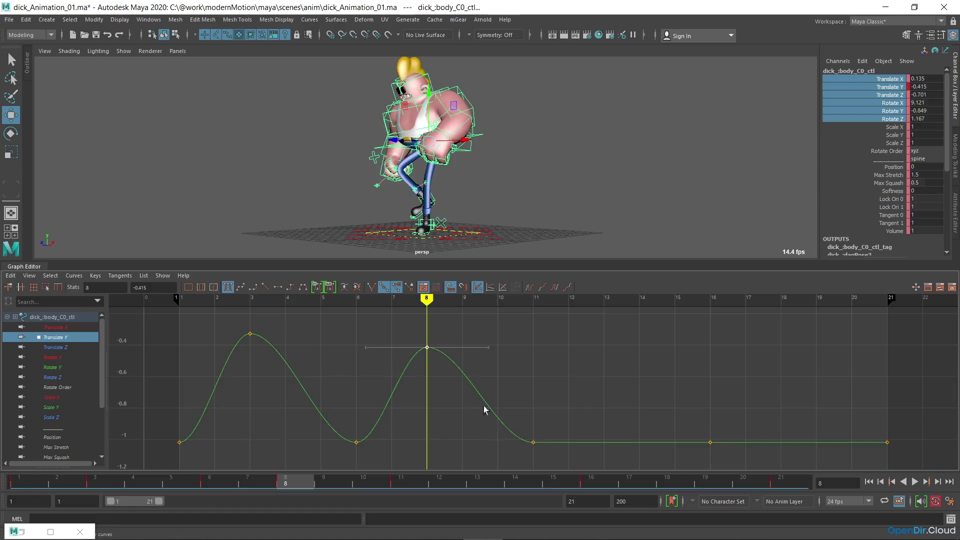
# - Select the Translate Y keys at frames 6 and 8, try linear, clamped and spline tangents, and return them to auto
pyautogui.moveTo(426, 299)
pyautogui.mouseDown()
pyautogui.moveTo(500, 299)
pyautogui.moveTo(356, 299)
pyautogui.mouseUp()
pyautogui.moveTo(350, 453); pyautogui.dragTo(385, 410)
pyautogui.moveTo(411, 330); pyautogui.dragTo(456, 370)
pyautogui.moveTo(343, 328); pyautogui.dragTo(463, 445)
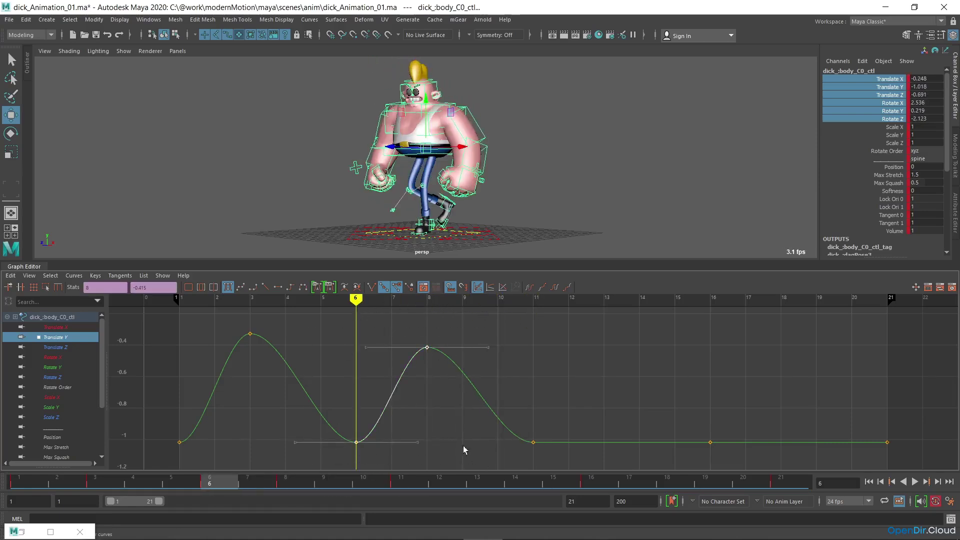
pyautogui.click(264, 286)
pyautogui.click(252, 287)
pyautogui.click(241, 287)
pyautogui.click(228, 286)
# - Try rotating the incoming tangent handle of the Translate Y key at frame 8 and undo the edit
pyautogui.moveTo(351, 336); pyautogui.dragTo(373, 359)
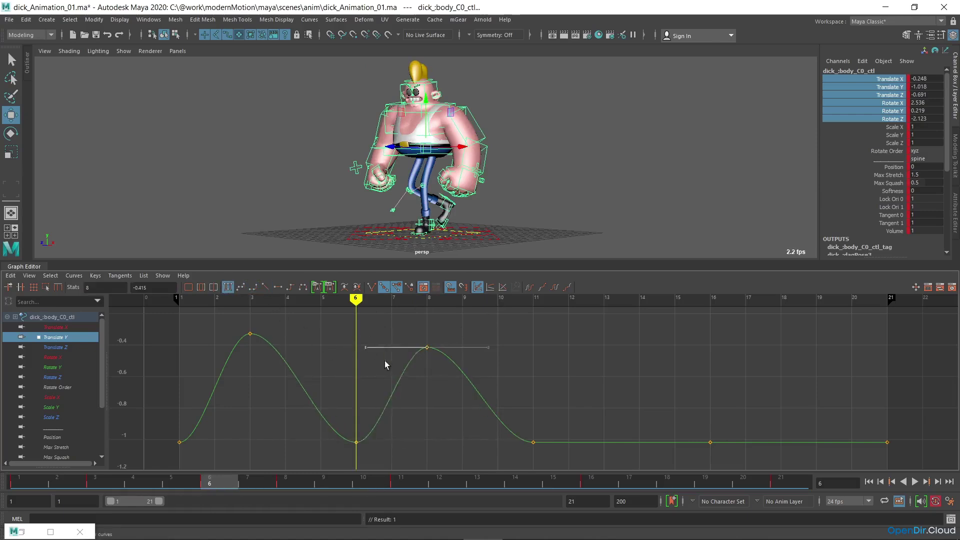
pyautogui.moveTo(373, 359); pyautogui.dragTo(407, 312, button='middle')
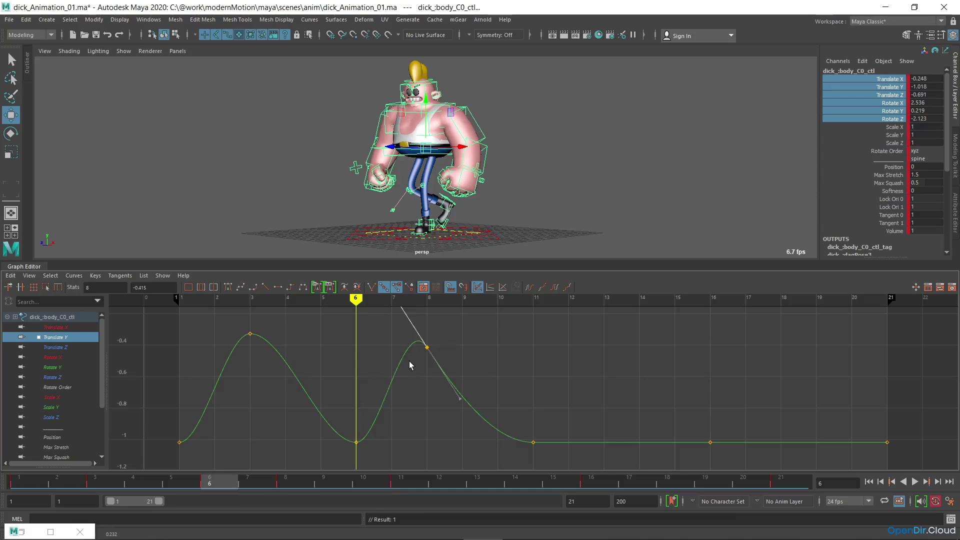
pyautogui.hotkey('ctrl', 'z')
# - Try raising the Translate Y peaks at frames 3 and 8 far higher, preview the playback and undo the moves
pyautogui.press('.')
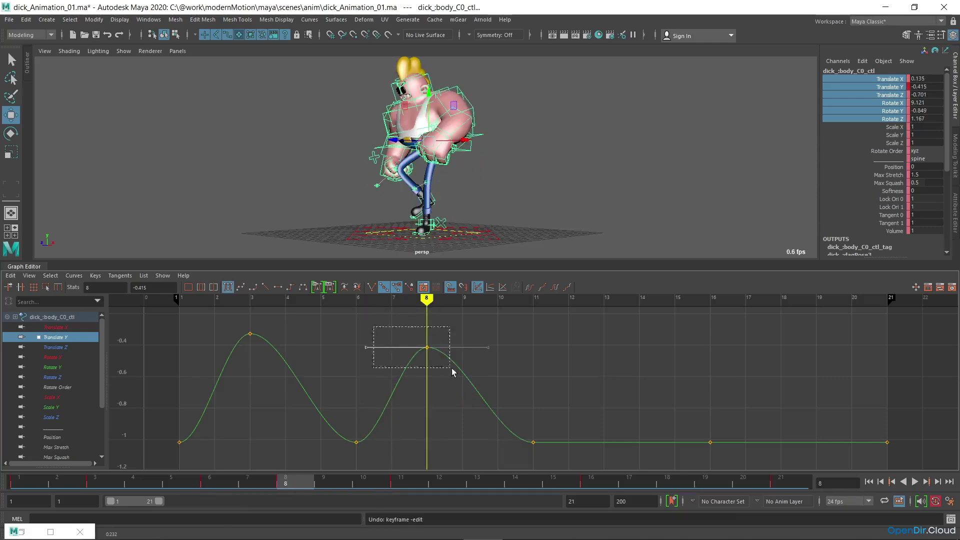
pyautogui.keyDown('shift'); pyautogui.click(251, 334); pyautogui.keyUp('shift')
pyautogui.moveTo(251, 334); pyautogui.dragTo(446, 445, button='middle')
pyautogui.moveTo(442, 325)
pyautogui.mouseDown()
pyautogui.moveTo(244, 315)
pyautogui.moveTo(440, 328)
pyautogui.mouseUp()
pyautogui.keyDown('shift'); pyautogui.moveTo(452, 415); pyautogui.dragTo(459, 282, button='middle'); pyautogui.keyUp('shift')
pyautogui.hotkey('alt', 'v')
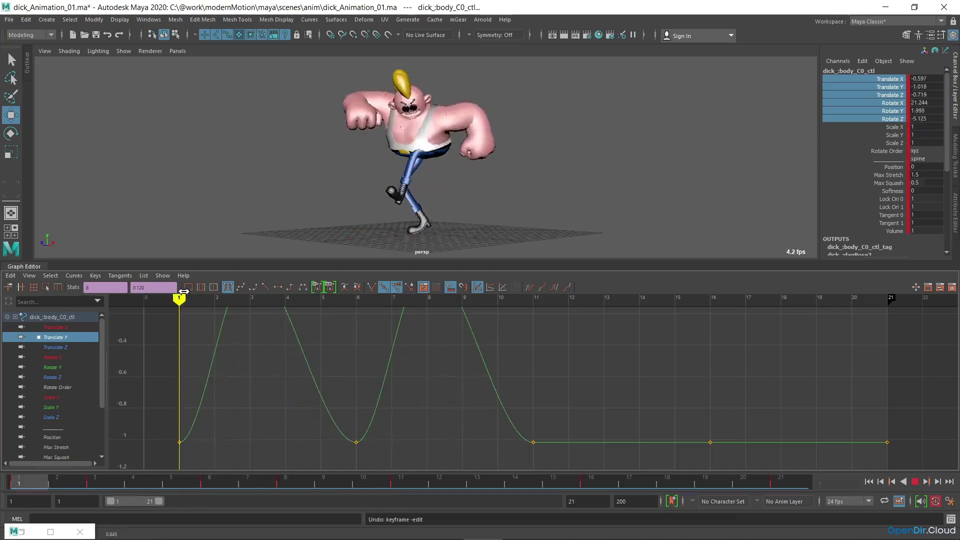
pyautogui.moveTo(358, 291); pyautogui.dragTo(357, 311)
pyautogui.hotkey('ctrl', 'z')
pyautogui.hotkey('ctrl', 'z')
# - Reshape the Translate Y curve by moving its keys vertically, bringing the peaks at frames 3 and 8 to about -0.72
pyautogui.moveTo(167, 358); pyautogui.dragTo(933, 465)
pyautogui.keyDown('shift'); pyautogui.moveTo(576, 395); pyautogui.dragTo(579, 446, button='middle'); pyautogui.keyUp('shift')
pyautogui.press('f')
pyautogui.keyDown('shift'); pyautogui.moveTo(600, 376); pyautogui.dragTo(604, 422, button='middle'); pyautogui.keyUp('shift')
pyautogui.press('f')
pyautogui.moveTo(614, 382)
pyautogui.keyDown('shift'); pyautogui.mouseDown(button='middle')
pyautogui.moveTo(616, 428)
pyautogui.moveTo(624, 390)
pyautogui.moveTo(623, 398)
pyautogui.mouseUp(button='middle'); pyautogui.keyUp('shift')
pyautogui.scroll(-5, 649, 405)
pyautogui.moveTo(504, 301)
pyautogui.mouseDown()
pyautogui.moveTo(452, 302)
pyautogui.moveTo(656, 303)
pyautogui.moveTo(453, 313)
pyautogui.moveTo(504, 316)
pyautogui.mouseUp()
pyautogui.keyDown('shift'); pyautogui.moveTo(584, 440); pyautogui.dragTo(583, 400, button='middle'); pyautogui.keyUp('shift')
pyautogui.hotkey('ctrl', 'z')
# - Lower the Translate Y keys at frames 3 and 8 to about -0.78, undoing any extra move
pyautogui.press('a')
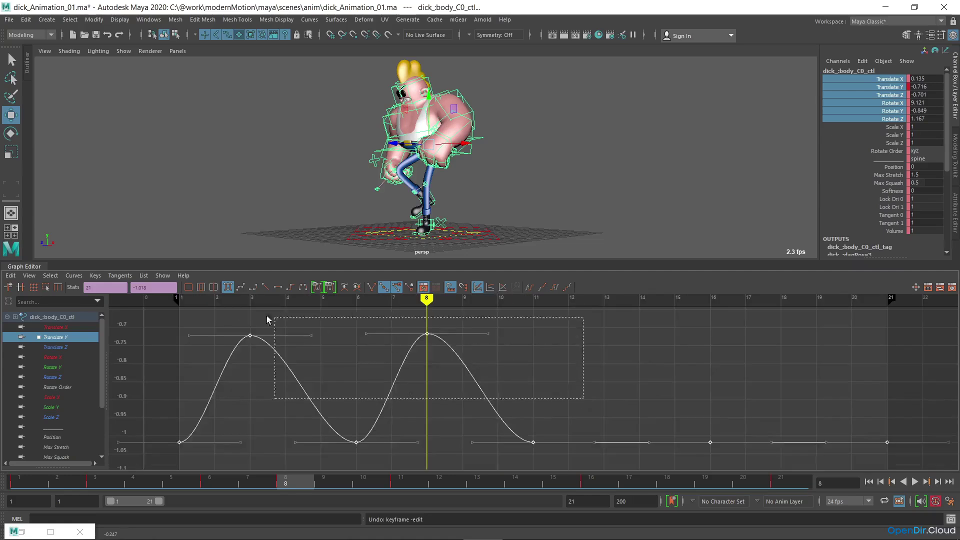
pyautogui.moveTo(448, 371); pyautogui.dragTo(413, 406, button='middle')
pyautogui.hotkey('ctrl', 'z')
# - Try moving the Translate Y key at frame 3 to frame 4 and undo the change
pyautogui.moveTo(241, 342); pyautogui.dragTo(306, 399)
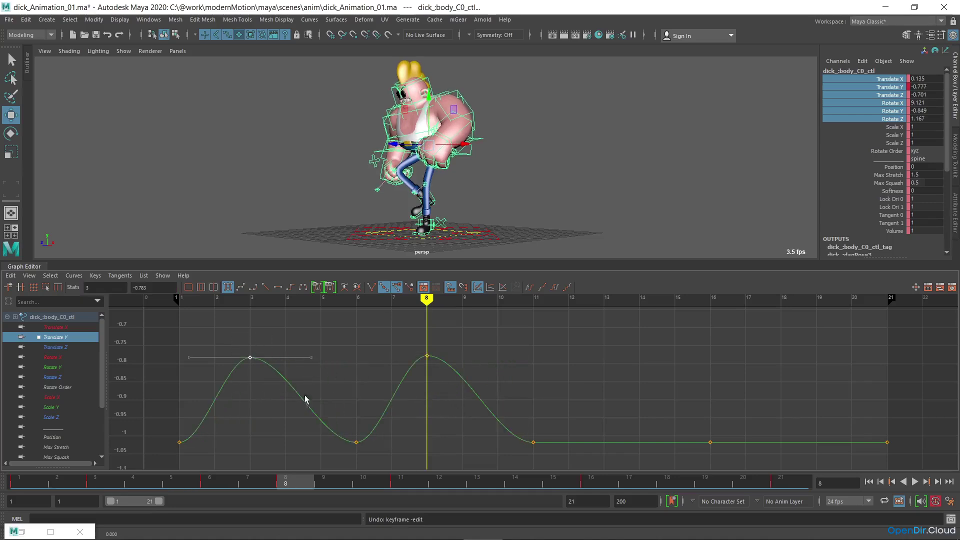
pyautogui.doubleClick(99, 287)
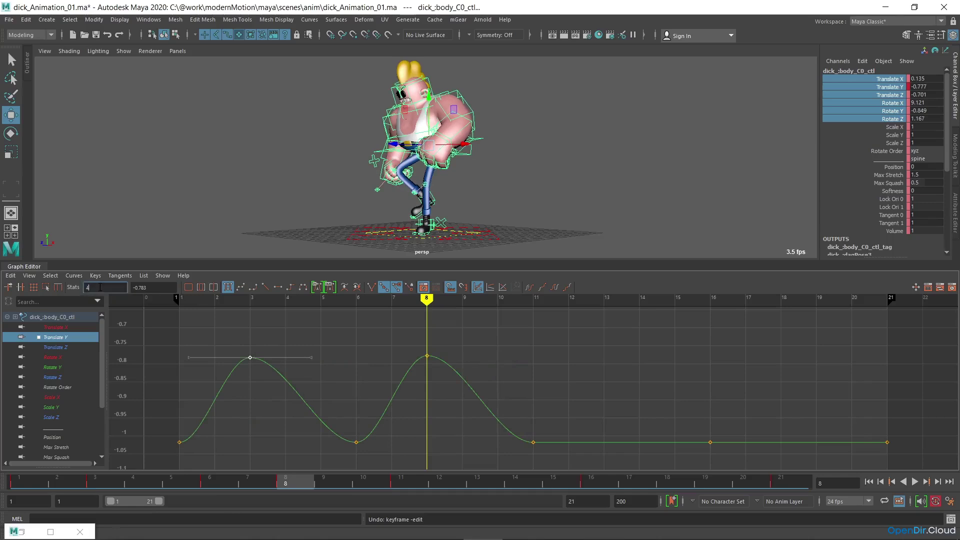
pyautogui.press('Return')
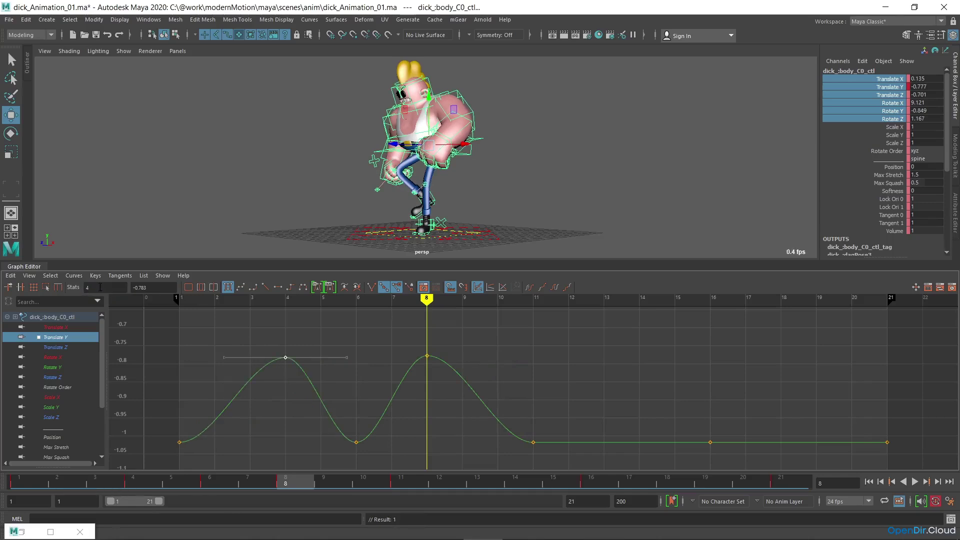
pyautogui.hotkey('ctrl', 'z')
# - Try setting the value of the Translate Y key at frame 3 to -1 and undo it
pyautogui.doubleClick(155, 287)
pyautogui.write('-1')
pyautogui.press('Return')
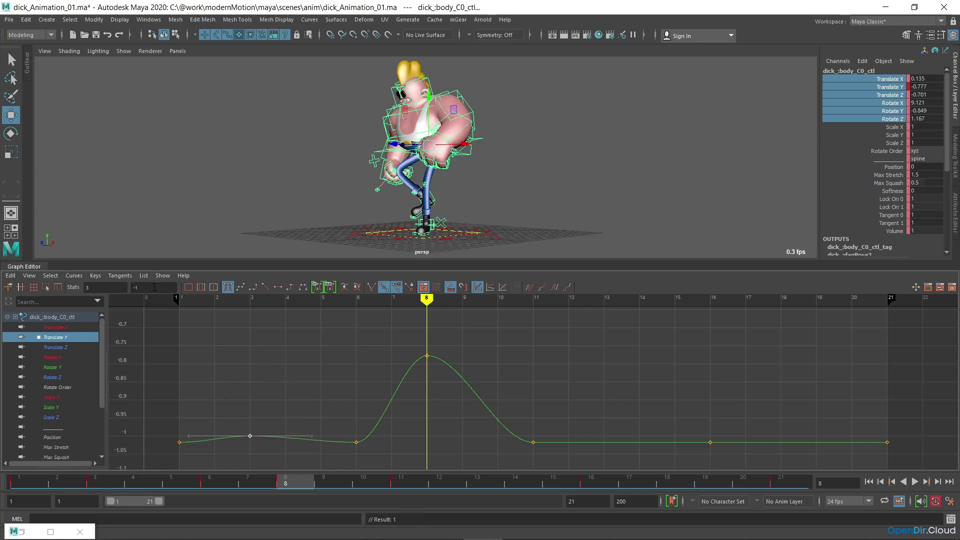
pyautogui.hotkey('ctrl', 'z')
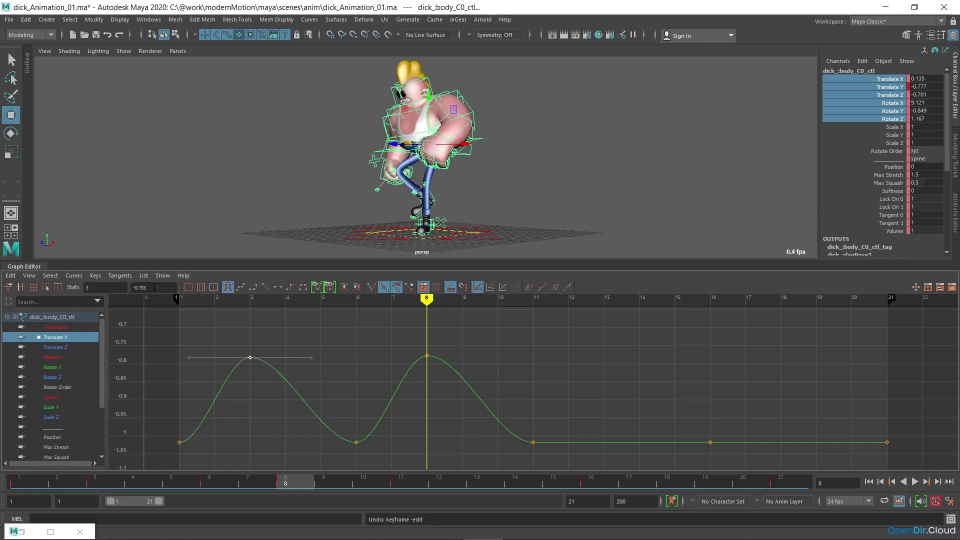
# - Try scaling the Translate Y keys at frames 3, 6 and 8 with the Scale Keys Tool from different pivots, undoing each attempt
pyautogui.moveTo(215, 350); pyautogui.dragTo(462, 400)
pyautogui.click(10, 275)
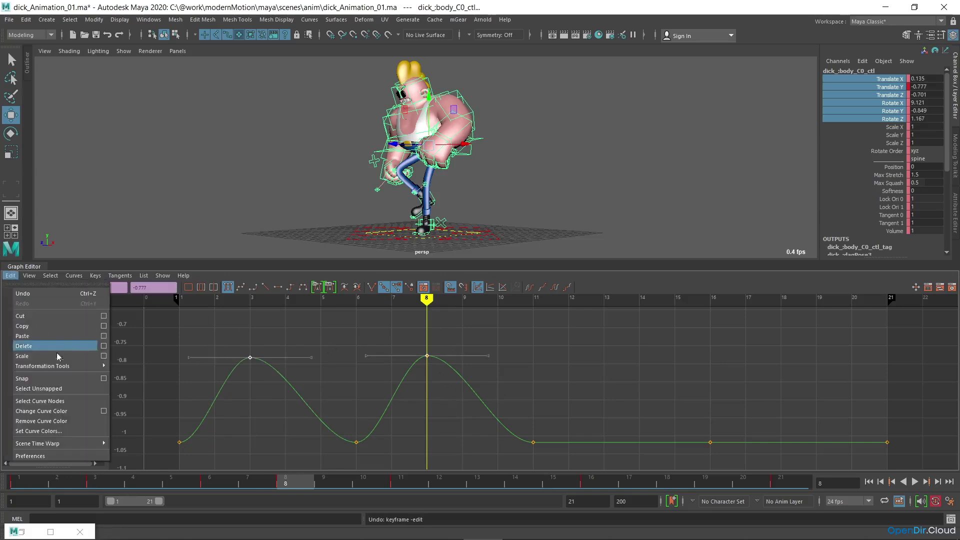
pyautogui.moveTo(67, 368)
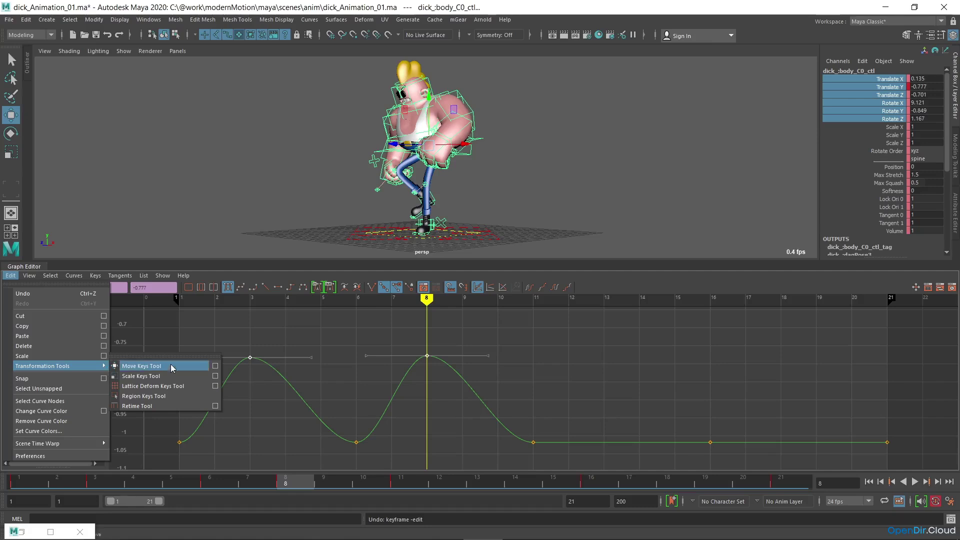
pyautogui.click(170, 377)
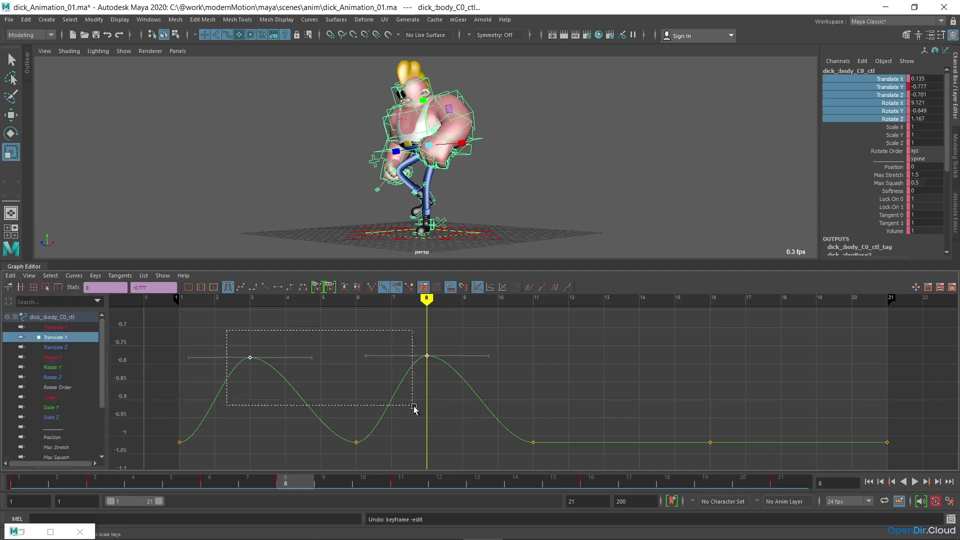
pyautogui.moveTo(428, 418); pyautogui.dragTo(458, 453)
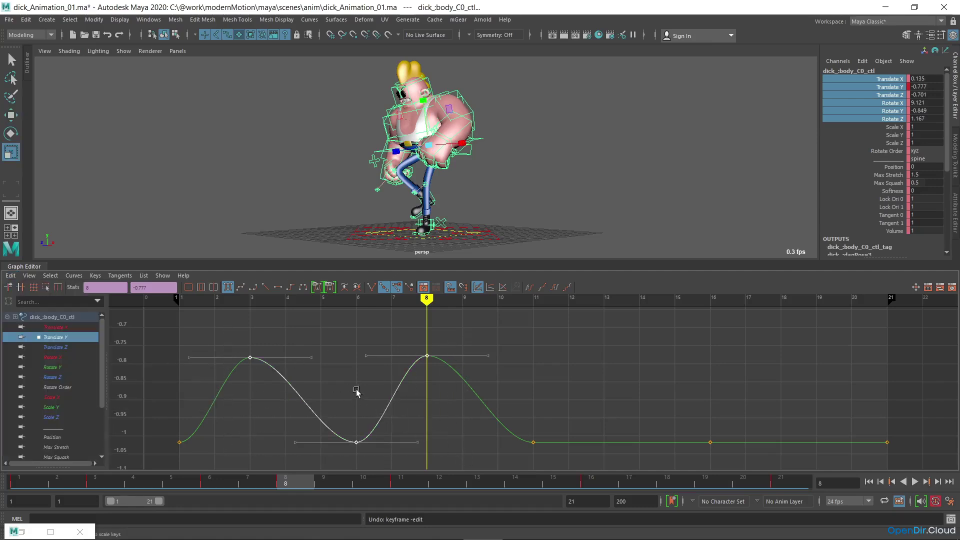
pyautogui.moveTo(356, 390); pyautogui.dragTo(362, 401)
pyautogui.keyDown('shift'); pyautogui.moveTo(362, 401); pyautogui.dragTo(361, 423, button='middle'); pyautogui.keyUp('shift')
pyautogui.hotkey('ctrl', 'z')
pyautogui.keyDown('shift'); pyautogui.moveTo(427, 355); pyautogui.dragTo(429, 359, button='middle'); pyautogui.keyUp('shift')
pyautogui.hotkey('ctrl', 'z')
pyautogui.moveTo(357, 443)
pyautogui.keyDown('shift'); pyautogui.mouseDown(button='middle')
pyautogui.moveTo(361, 463)
pyautogui.moveTo(361, 437)
pyautogui.mouseUp(button='middle'); pyautogui.keyUp('shift')
pyautogui.hotkey('ctrl', 'z')
# - Try rescaling the Translate Y keys from frame 3 to 8 in value and time with the Region Keys Tool, and undo the changes
pyautogui.click(10, 276)
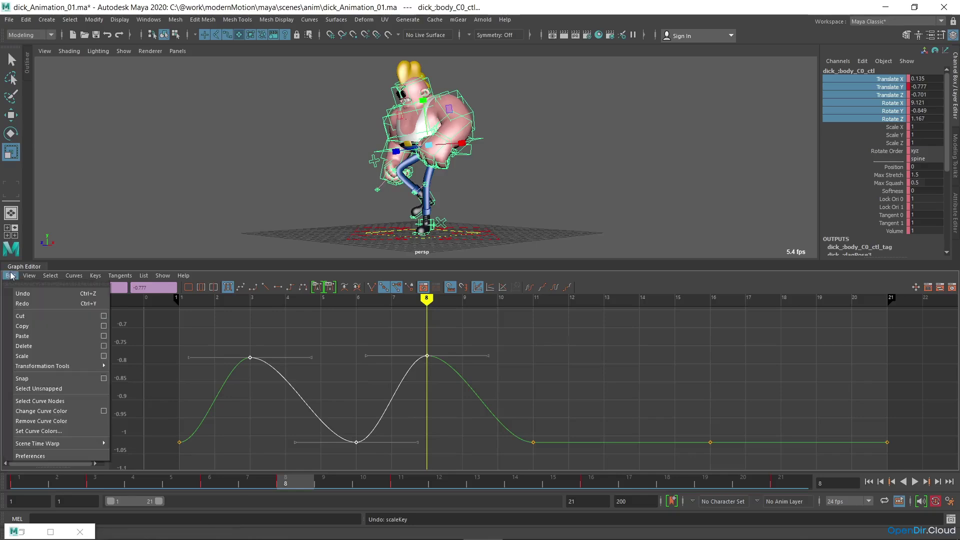
pyautogui.moveTo(58, 366)
pyautogui.click(188, 398)
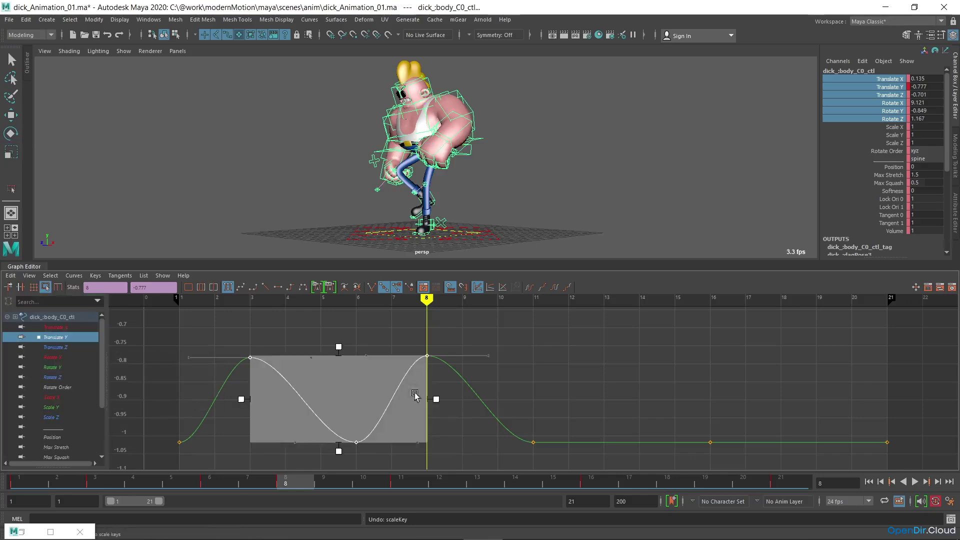
pyautogui.moveTo(339, 347); pyautogui.dragTo(339, 368)
pyautogui.moveTo(436, 409); pyautogui.dragTo(365, 400)
pyautogui.hotkey('ctrl', 'z')
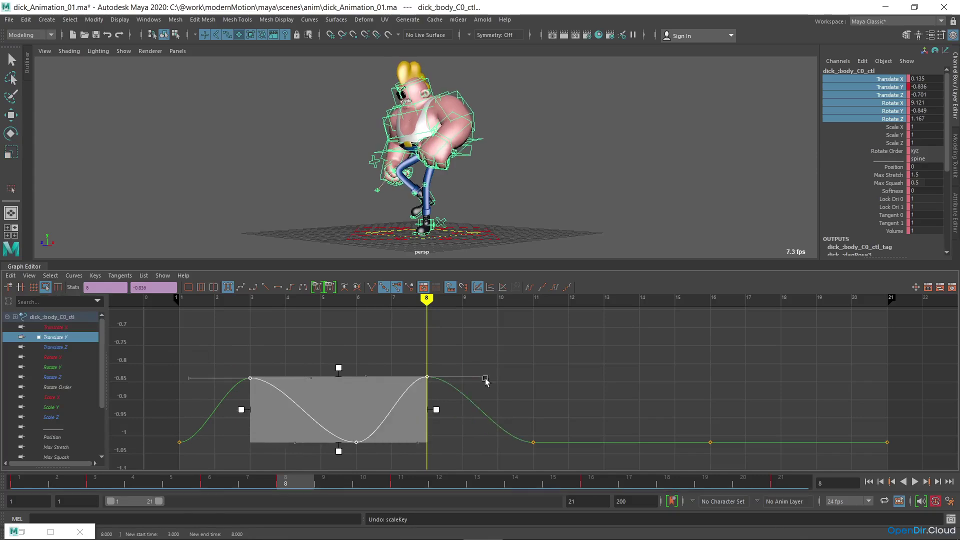
pyautogui.hotkey('ctrl', 'z')
pyautogui.hotkey('ctrl', 'z')
pyautogui.hotkey('ctrl', 'z')
pyautogui.hotkey('ctrl', 'z')
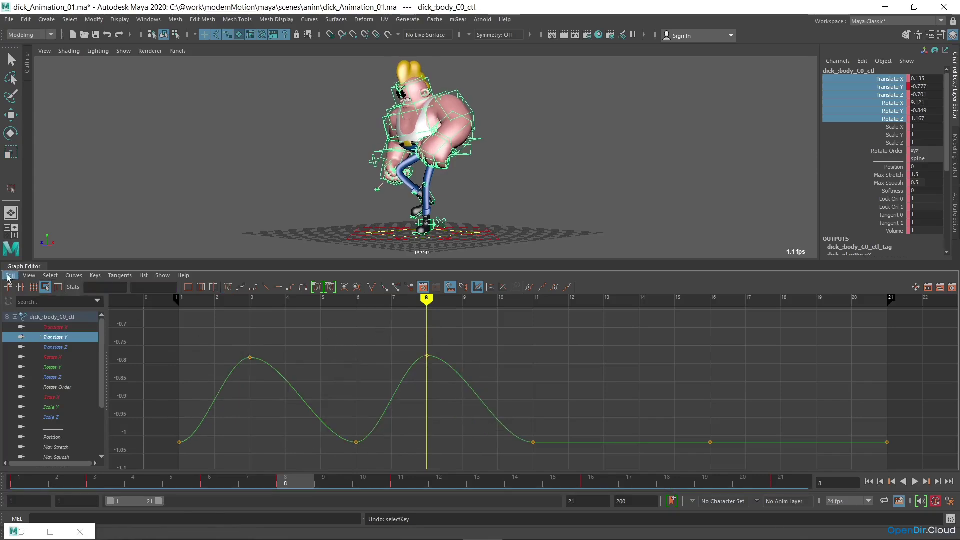
# - Reactivate the Move Keys Tool and copy the Translate Y peak keys at frames 3 and 8
pyautogui.click(10, 275)
pyautogui.moveTo(64, 367)
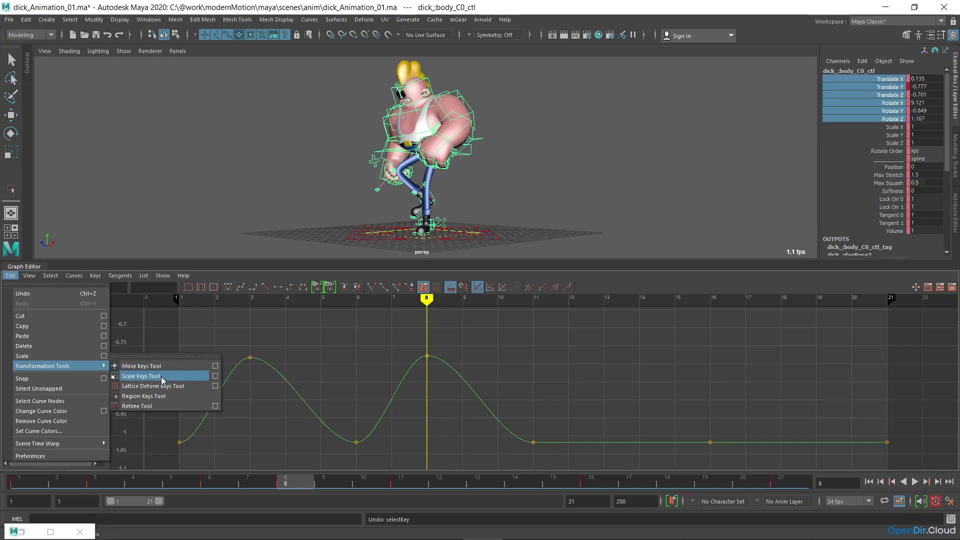
pyautogui.click(145, 366)
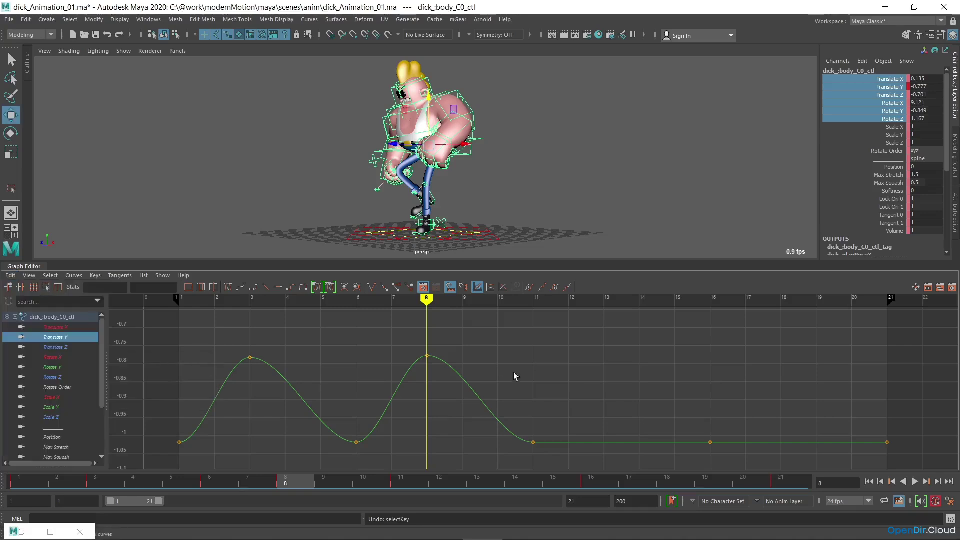
pyautogui.moveTo(228, 330); pyautogui.dragTo(473, 391)
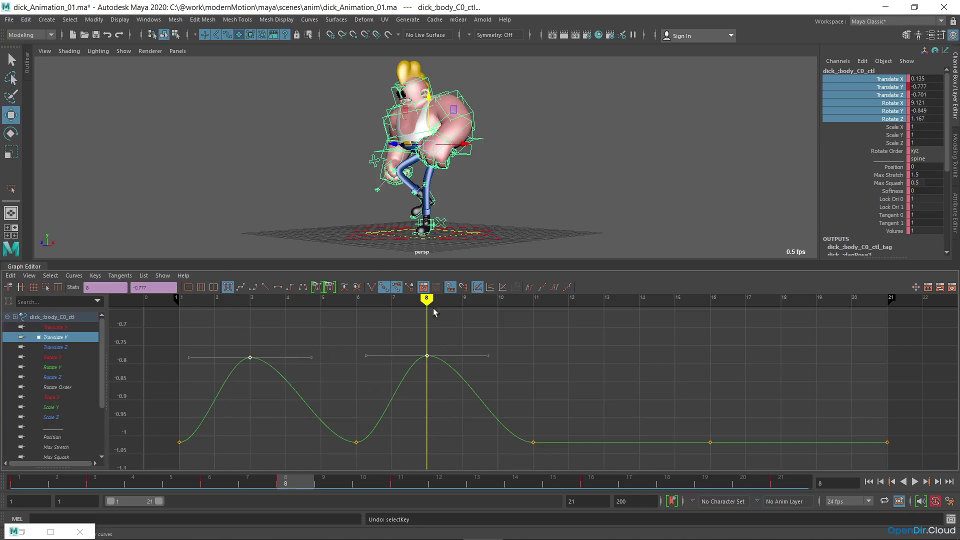
pyautogui.moveTo(431, 304)
pyautogui.mouseDown()
pyautogui.moveTo(322, 302)
pyautogui.moveTo(427, 302)
pyautogui.mouseUp()
pyautogui.click(10, 275)
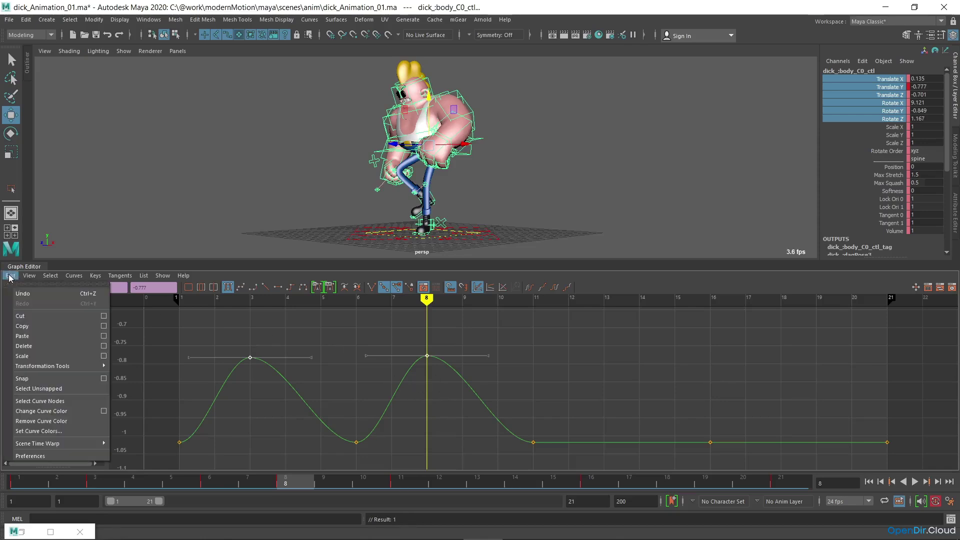
pyautogui.click(69, 331)
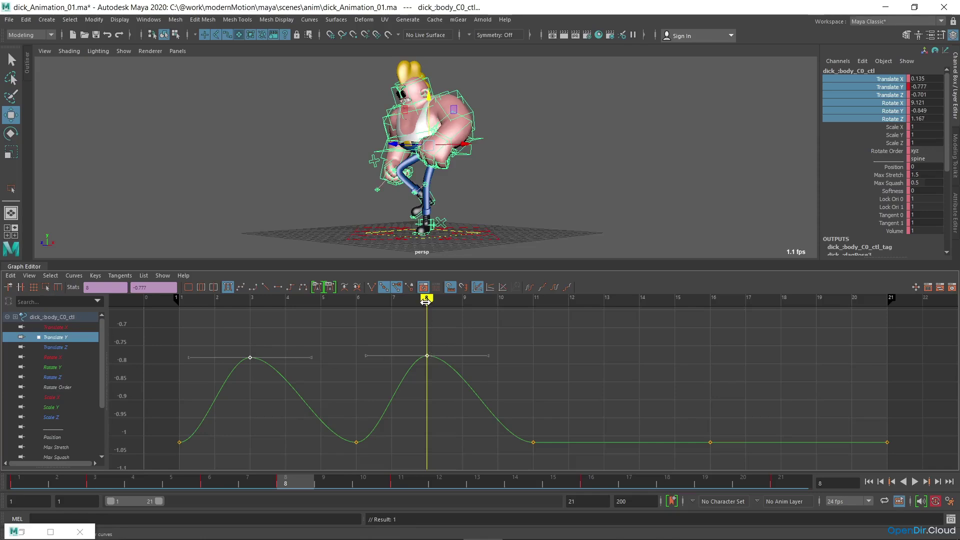
# - Paste the copied peak keys into the Translate Y curve starting at frame 13
pyautogui.moveTo(426, 301); pyautogui.dragTo(603, 303)
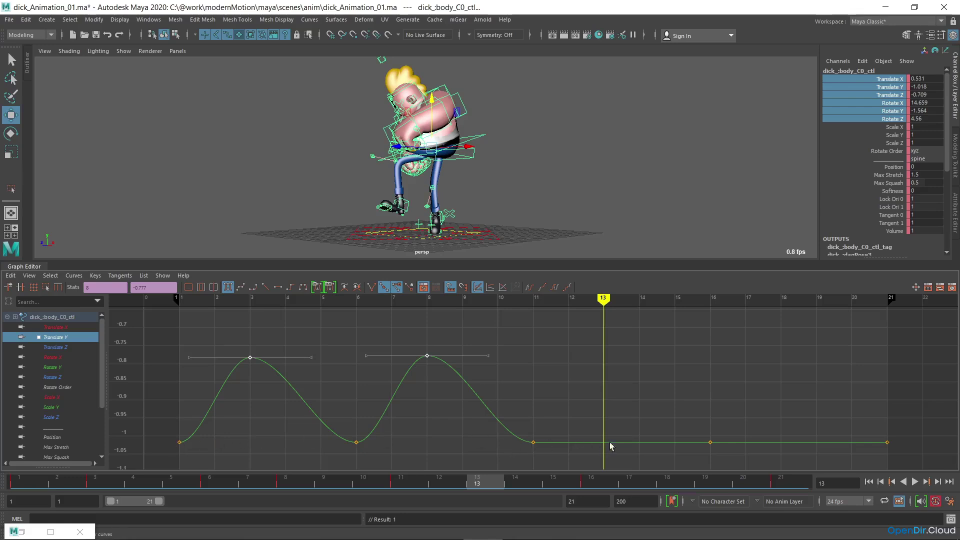
pyautogui.moveTo(628, 431); pyautogui.dragTo(632, 446)
pyautogui.hotkey('ctrl', 'z')
pyautogui.hotkey('ctrl', 'z')
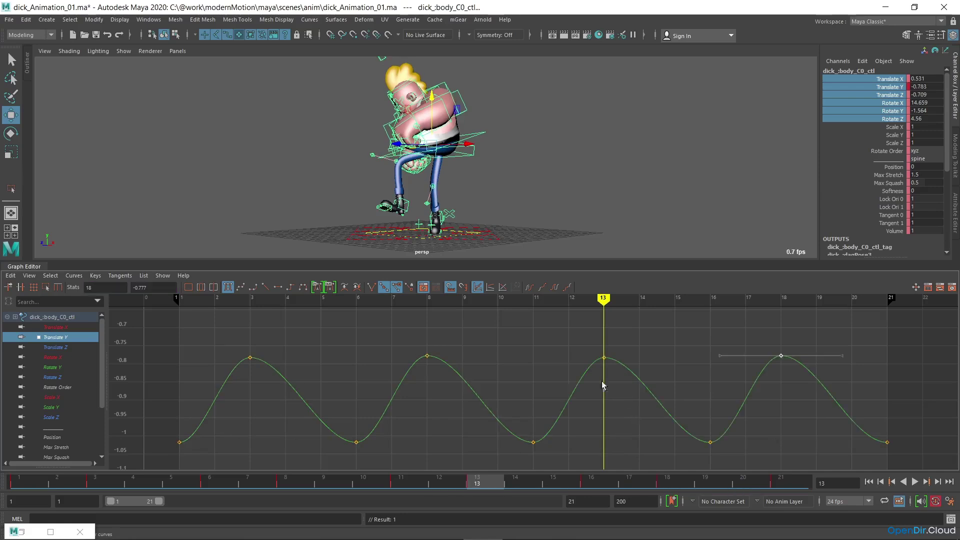
# - Select the Translate Y key at frame 13 and play back the cycle to review the repeated body bounce
pyautogui.moveTo(565, 340); pyautogui.dragTo(634, 366)
pyautogui.hotkey('alt', 'v')
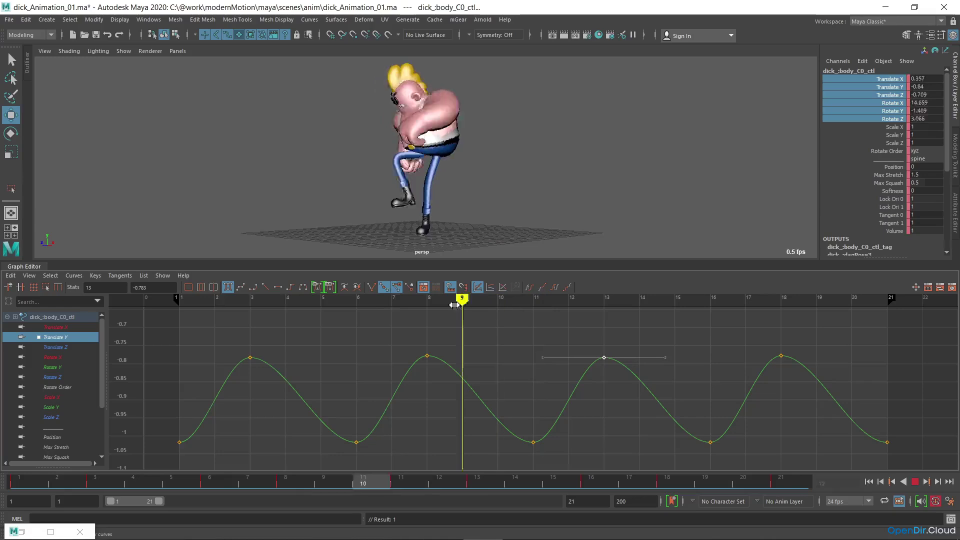
pyautogui.click(914, 482)
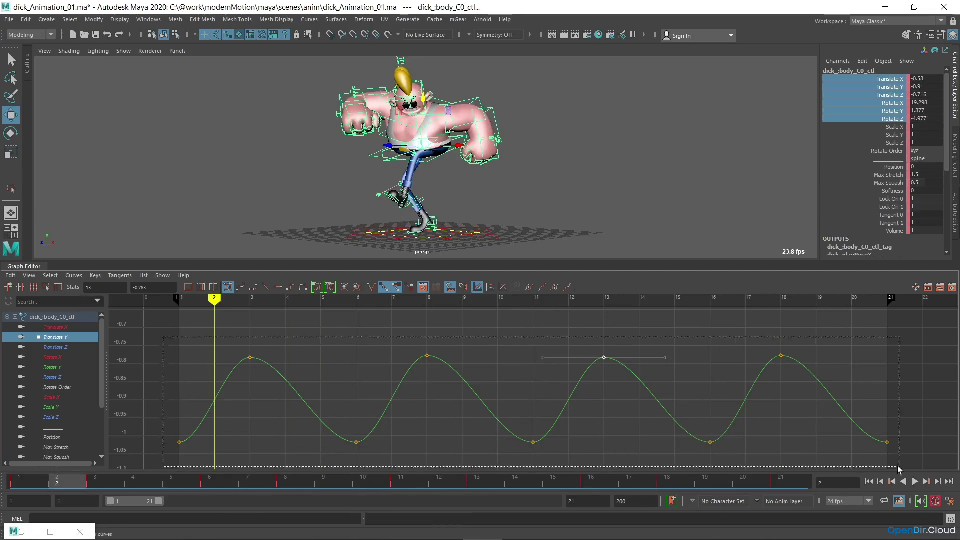
# - Scale all Translate Y keys vertically so the lows reach about -1.12 and the peaks about -0.68, checking playback
pyautogui.click(392, 400)
pyautogui.press('r')
pyautogui.moveTo(392, 400); pyautogui.dragTo(396, 320)
pyautogui.hotkey('alt', 'v')
pyautogui.hotkey('alt', 'v')
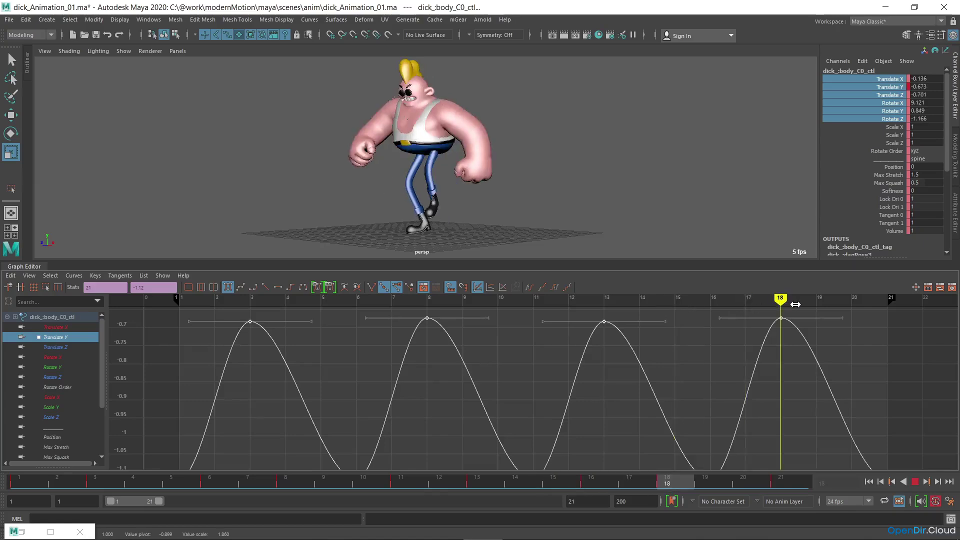
# - Scale all Translate Y keys upward from the -1.12 lows to peaks of about -0.25, play the cycle, and return to frame 1
pyautogui.press('f')
pyautogui.moveTo(637, 436); pyautogui.dragTo(686, 383)
pyautogui.press('f')
pyautogui.hotkey('alt', 'v')
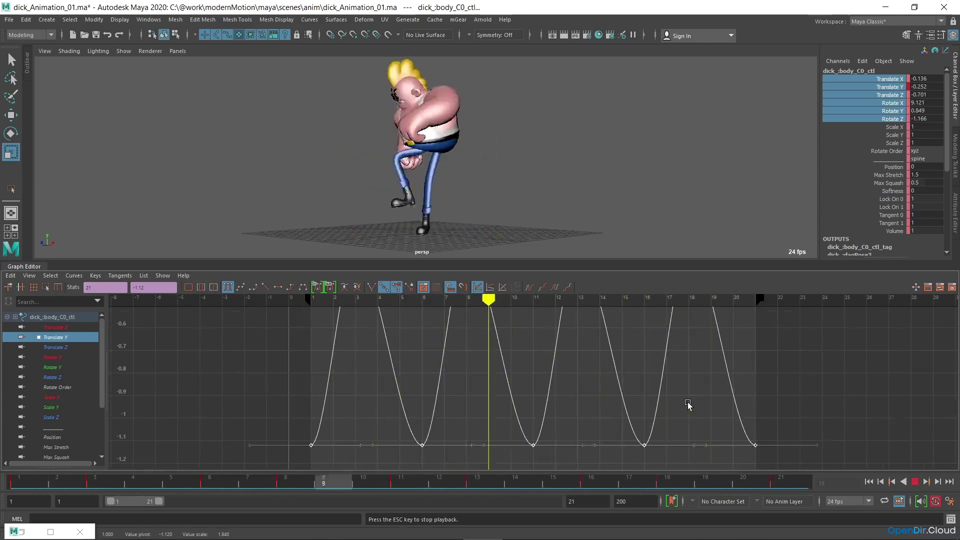
pyautogui.press('Escape')
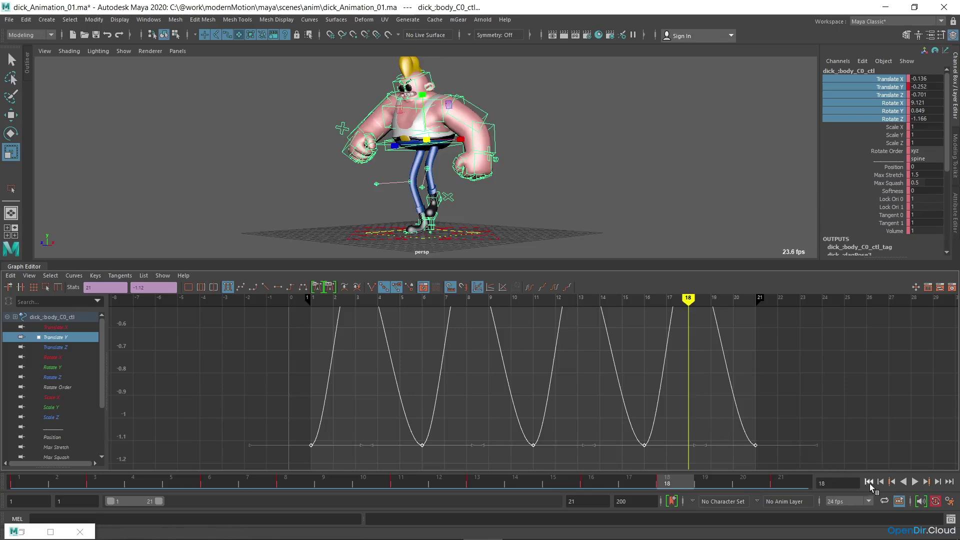
pyautogui.click(869, 481)
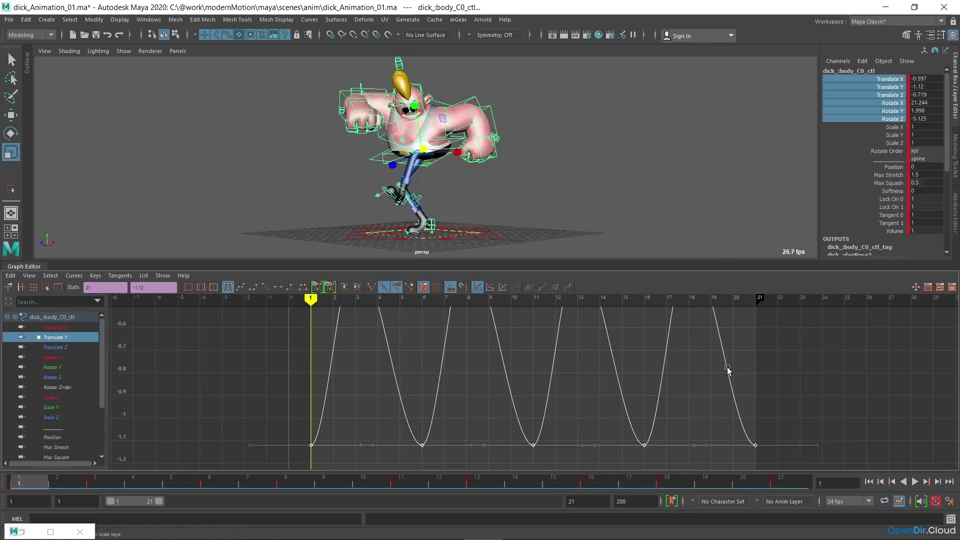
pyautogui.press('f')
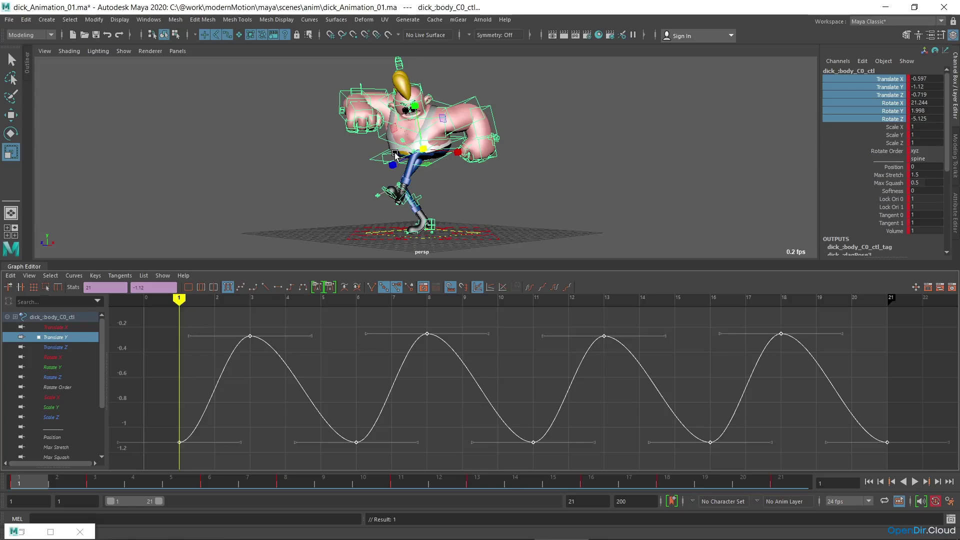
# - Select the body control's Translate, Rotate and Scale channels and set the Move Tool's axis orientation to Parent
pyautogui.moveTo(895, 144); pyautogui.dragTo(900, 81)
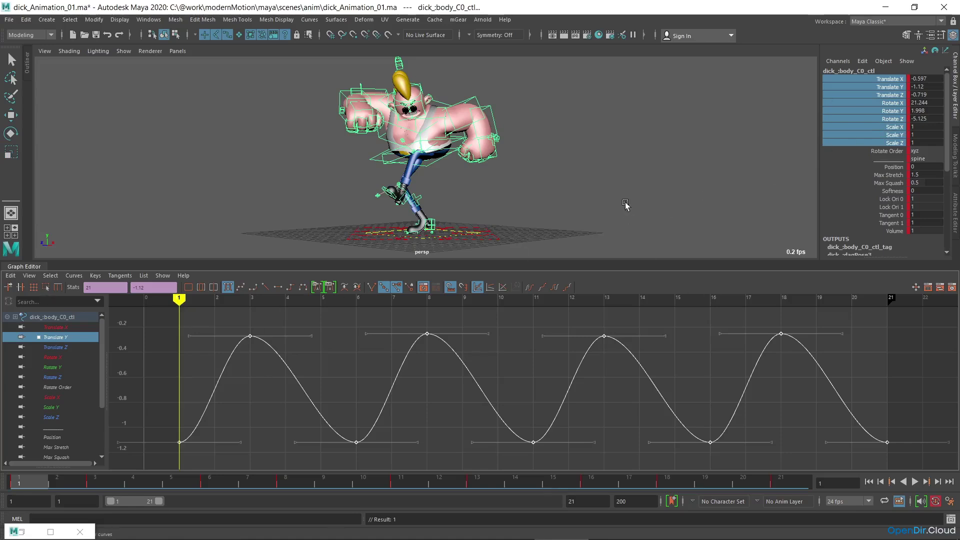
pyautogui.press('w')
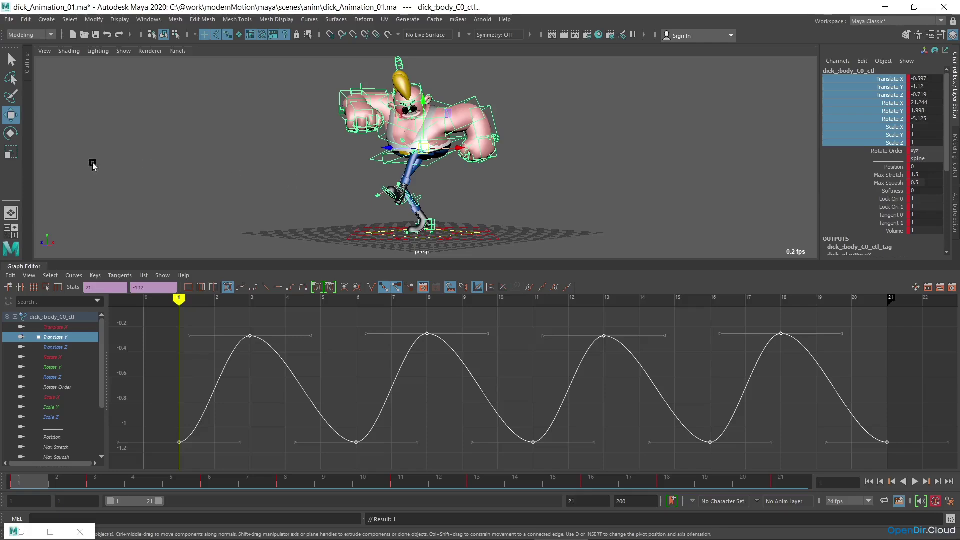
pyautogui.doubleClick(10, 117)
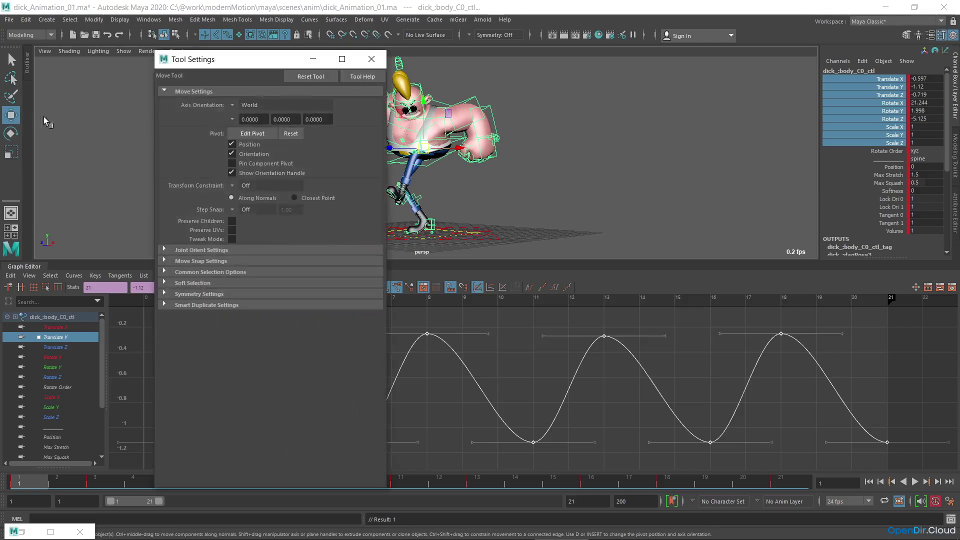
pyautogui.click(233, 106)
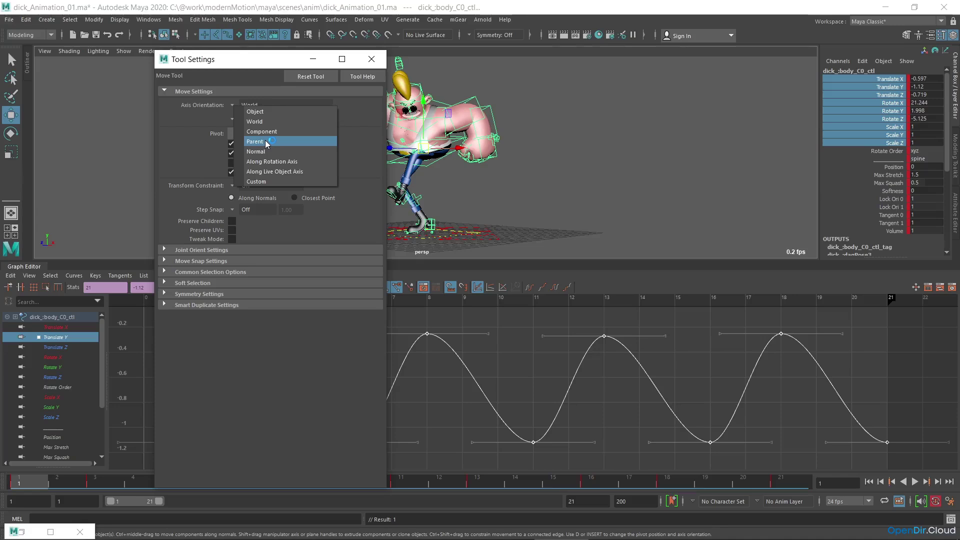
pyautogui.click(252, 142)
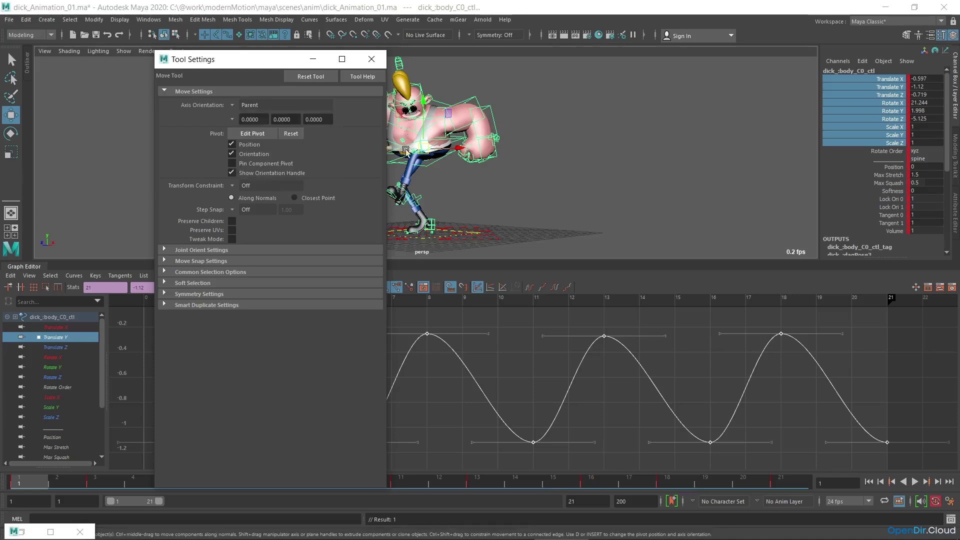
pyautogui.moveTo(542, 156); pyautogui.dragTo(473, 175)
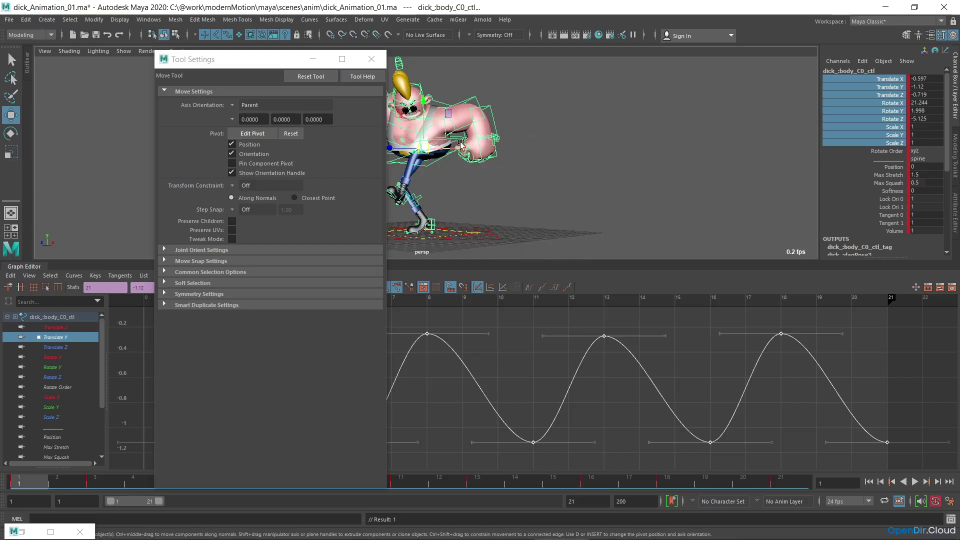
pyautogui.click(372, 64)
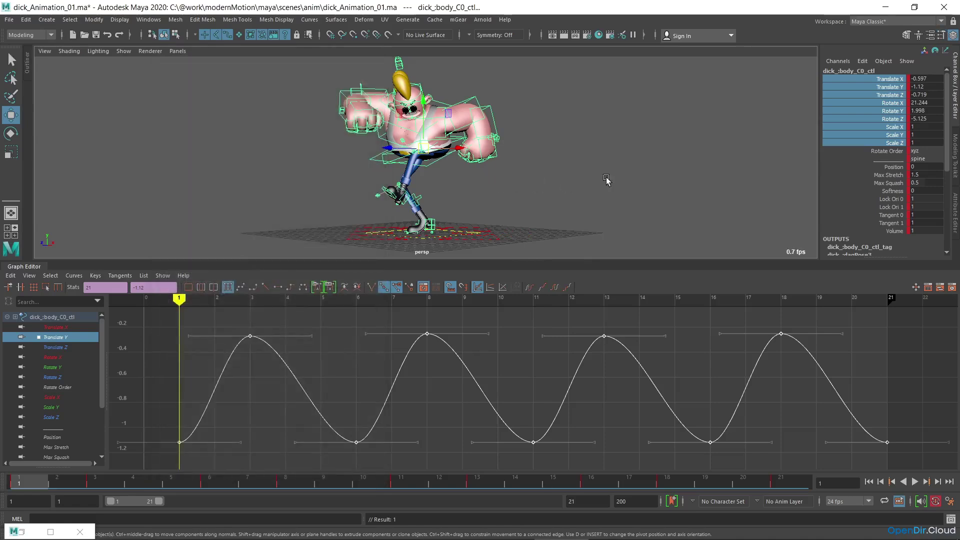
# - Collapse the Graph Editor and save the scene
pyautogui.click(30, 267)
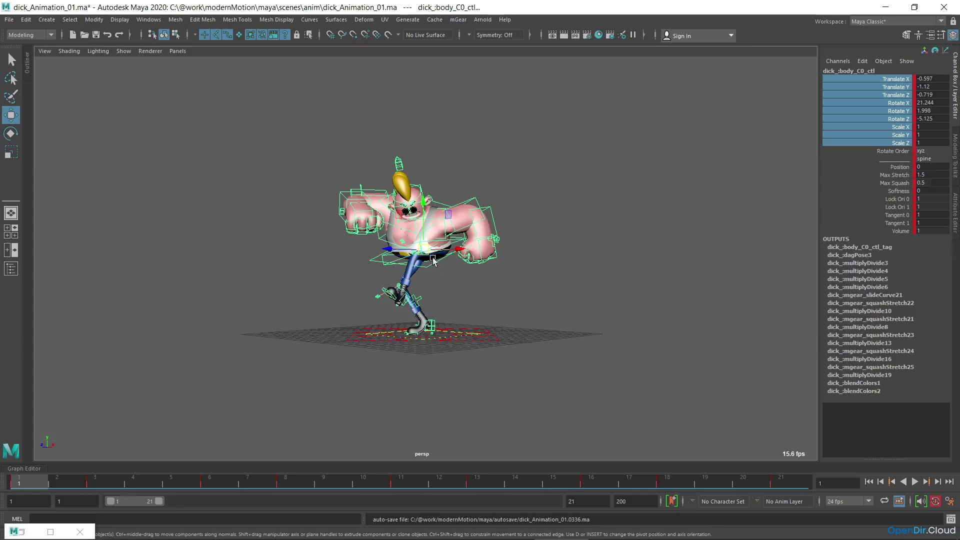
pyautogui.keyDown('alt'); pyautogui.moveTo(447, 257); pyautogui.dragTo(734, 242, button='right'); pyautogui.keyUp('alt')
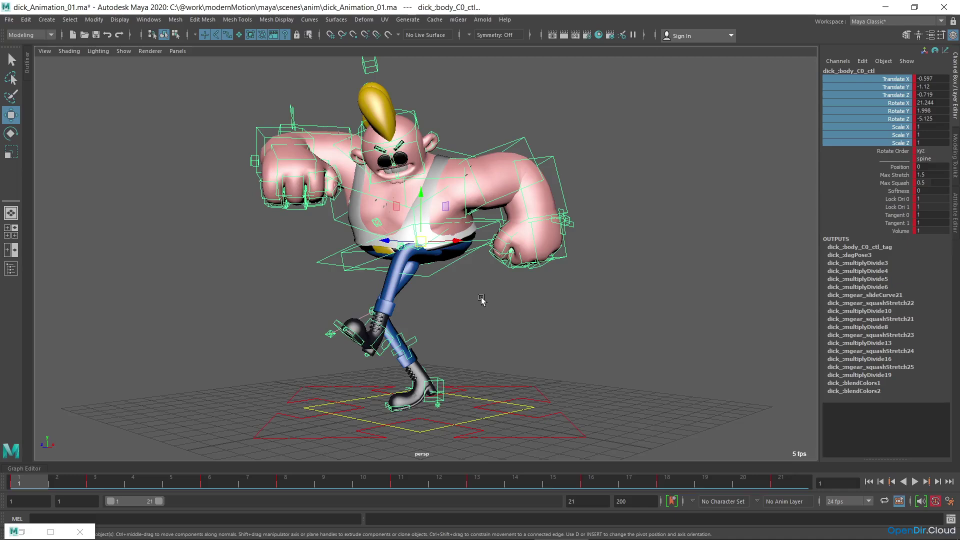
pyautogui.hotkey('ctrl', 's')
# - Clear the selection, display the rig controls, and scrub the first frames to examine the supporting foot
pyautogui.click(566, 316)
pyautogui.press('q')
pyautogui.moveTo(43, 481); pyautogui.dragTo(18, 480)
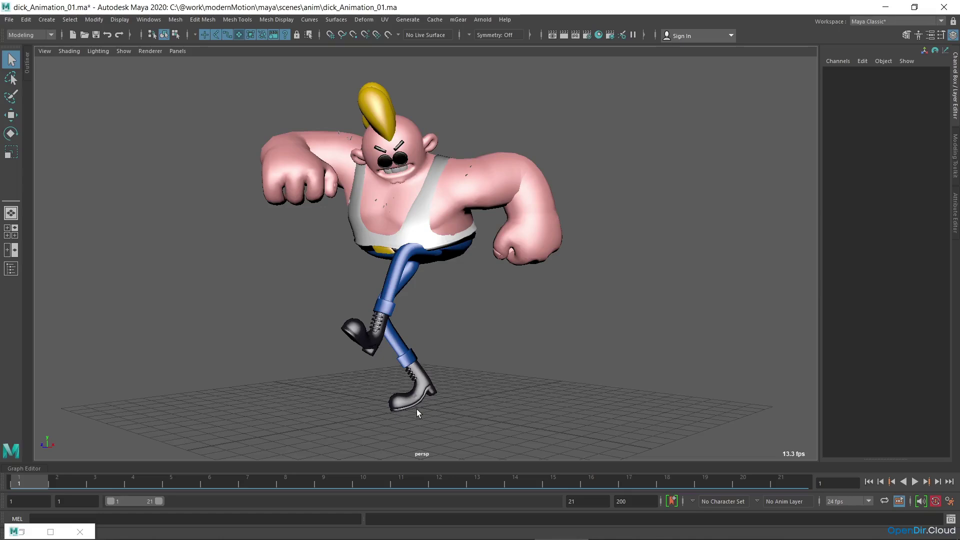
pyautogui.hotkey('alt', '1')
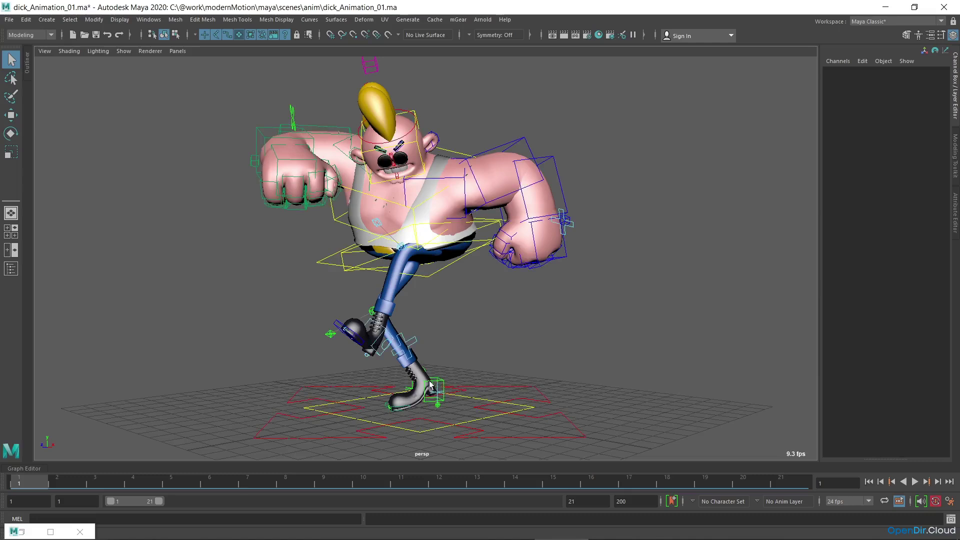
pyautogui.moveTo(42, 482); pyautogui.dragTo(0, 486)
pyautogui.hotkey('alt', 'v')
# - Select the right foot IK control and copy its frame 1 pose to a new key at frame 3
pyautogui.click(441, 384)
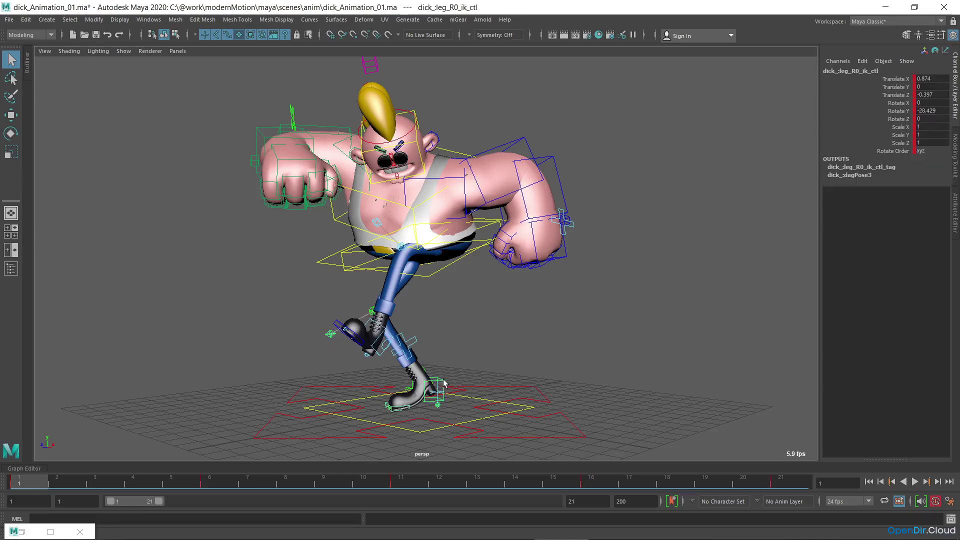
pyautogui.moveTo(44, 482); pyautogui.dragTo(20, 480)
pyautogui.press('w')
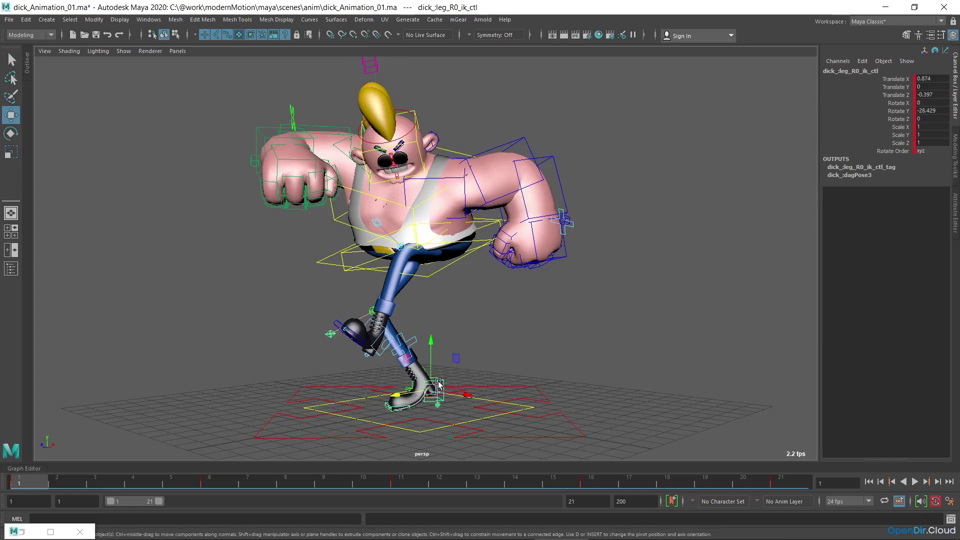
pyautogui.click(99, 481)
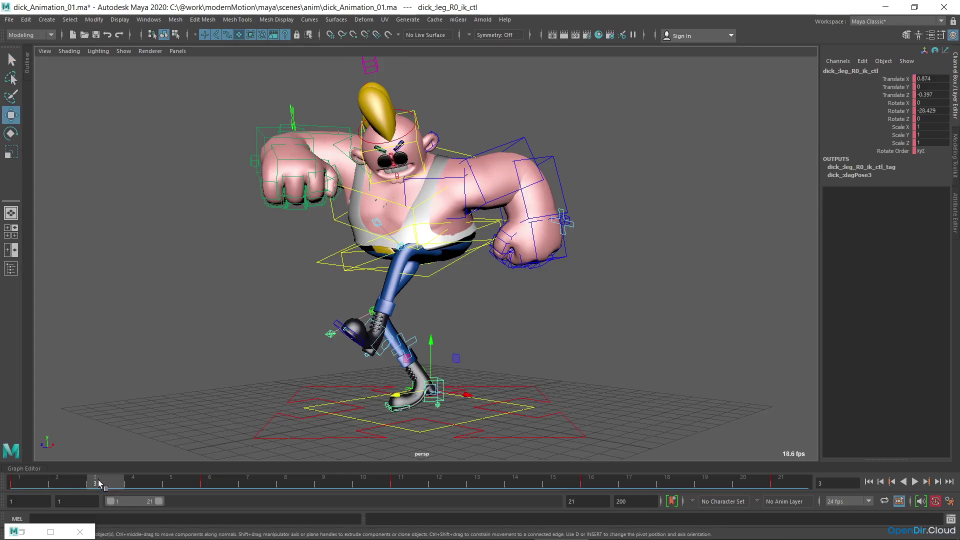
pyautogui.press('s')
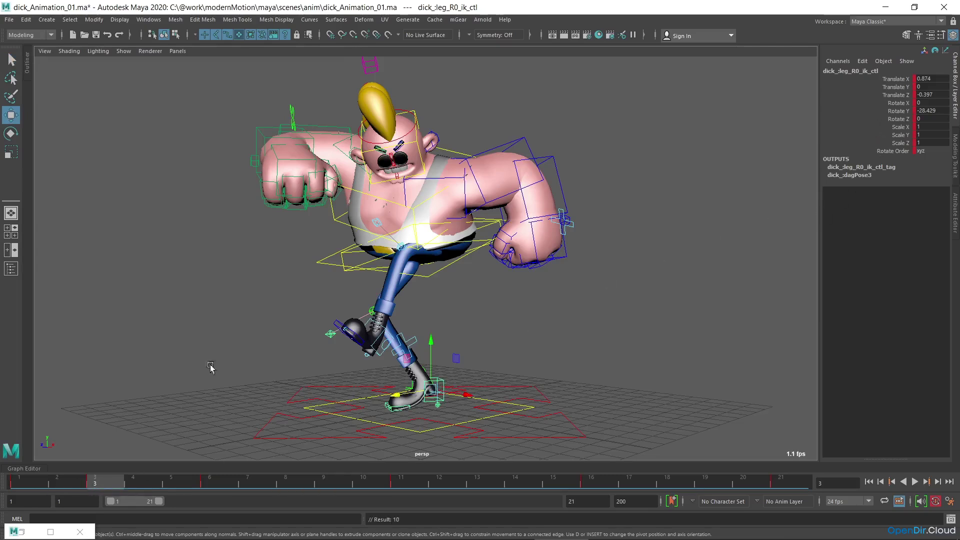
# - Select the left foot IK control and move its frame 6 key to frame 5
pyautogui.moveTo(103, 481); pyautogui.dragTo(211, 472)
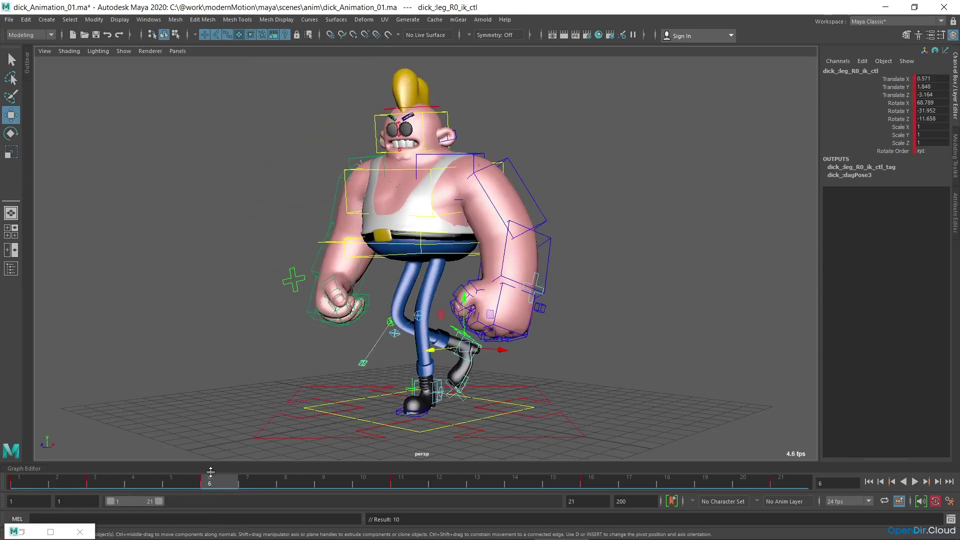
pyautogui.press('q')
pyautogui.click(434, 384)
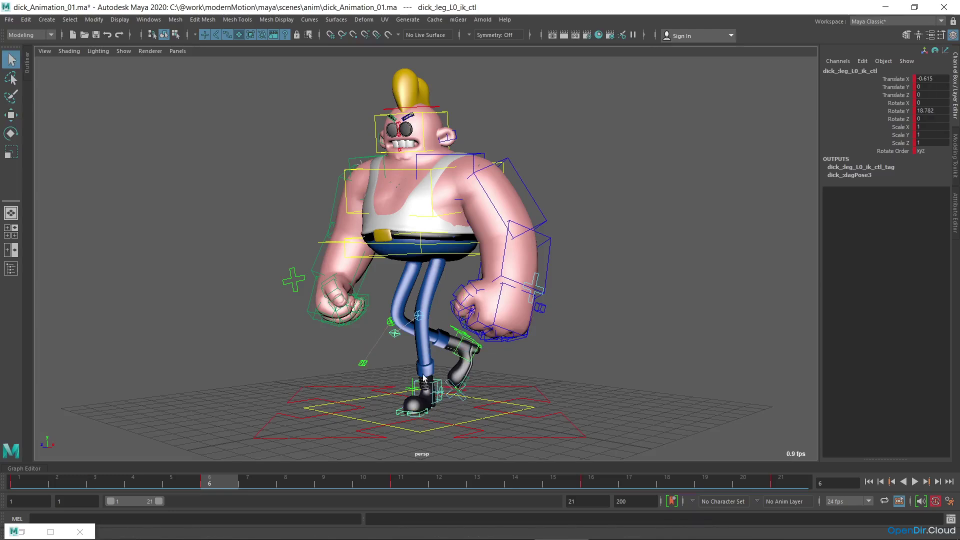
pyautogui.moveTo(219, 486)
pyautogui.mouseDown()
pyautogui.moveTo(10, 487)
pyautogui.moveTo(230, 481)
pyautogui.mouseUp()
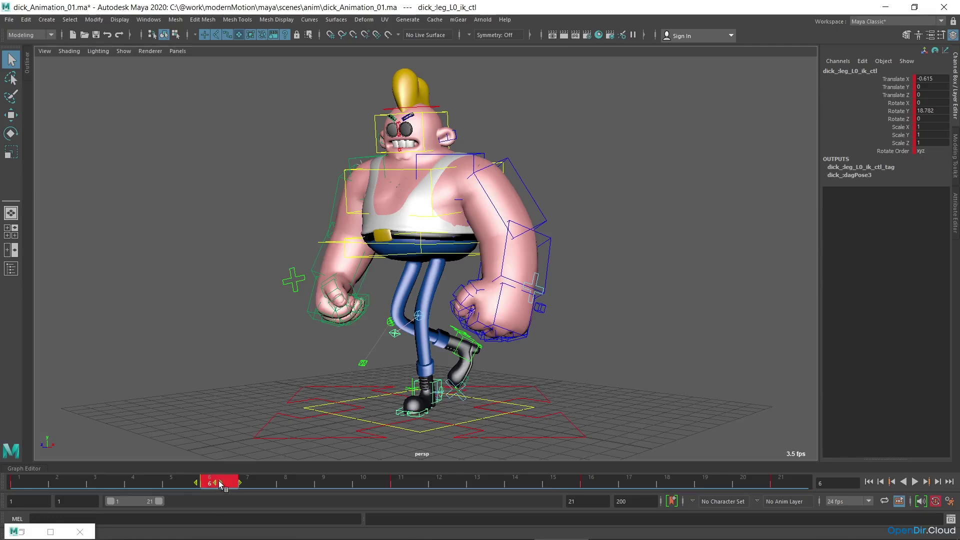
pyautogui.keyDown('shift'); pyautogui.click(184, 486); pyautogui.keyUp('shift')
pyautogui.hotkey('ctrl', 'z')
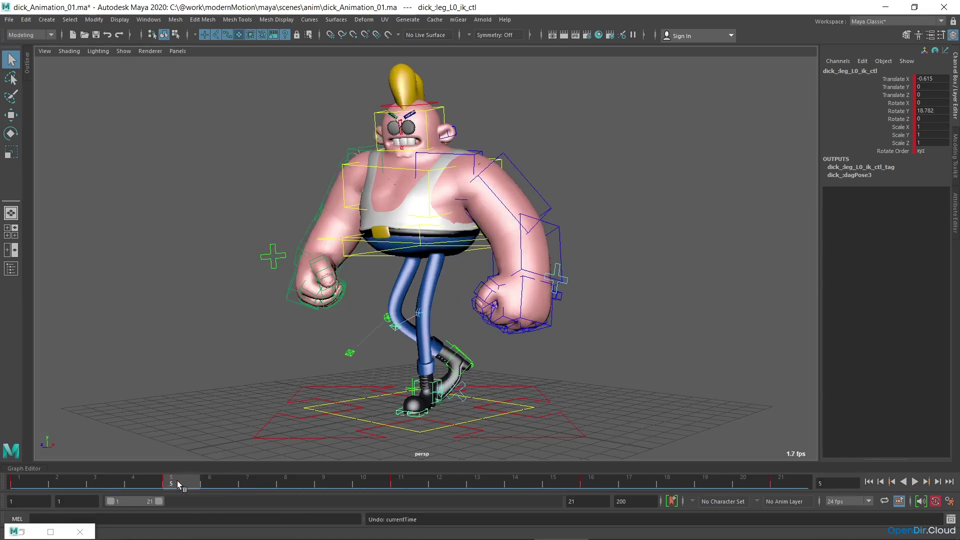
# - Copy the left foot control's frame 5 pose to a new key at frame 9 and play the cycle
pyautogui.hotkey('alt', 'v')
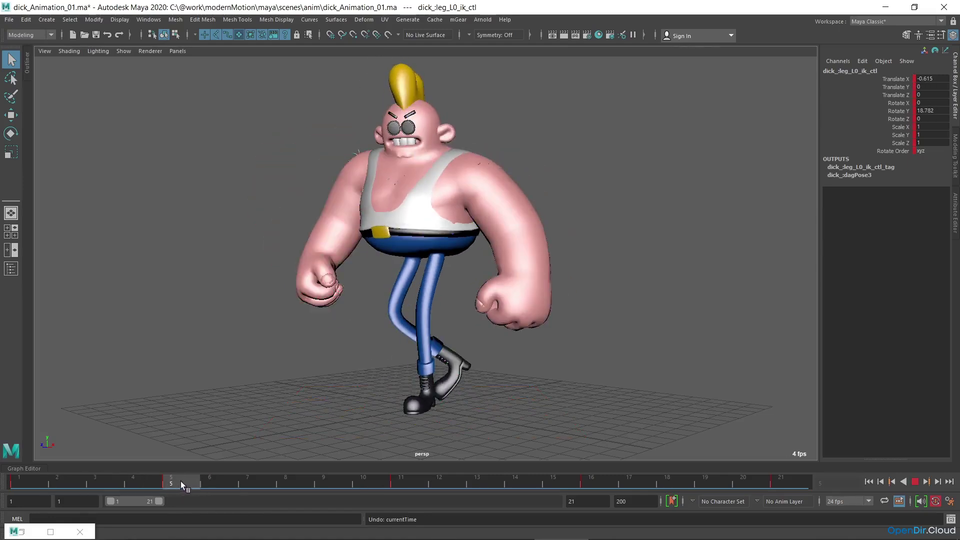
pyautogui.moveTo(232, 480); pyautogui.dragTo(198, 480)
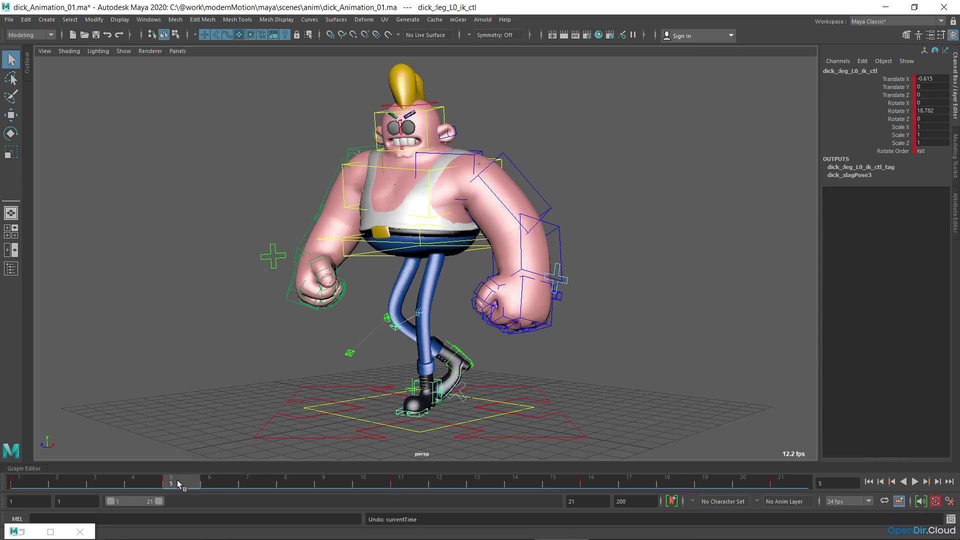
pyautogui.click(322, 481)
pyautogui.hotkey('alt', 'v')
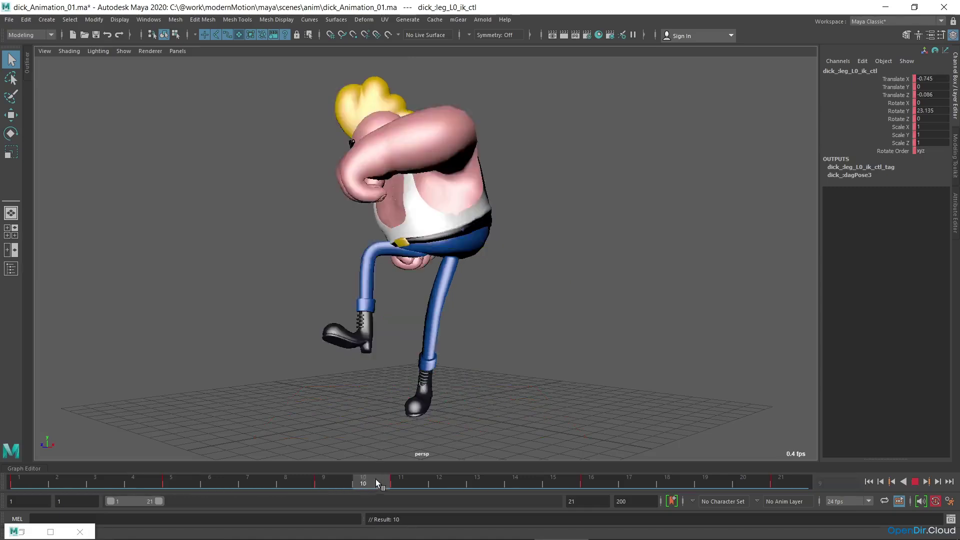
# - At frame 11, move the left foot control to Translate Z -1.598 and turn it to Rotate Y 36.258
pyautogui.moveTo(261, 481); pyautogui.dragTo(415, 485)
pyautogui.hotkey('alt', 'v')
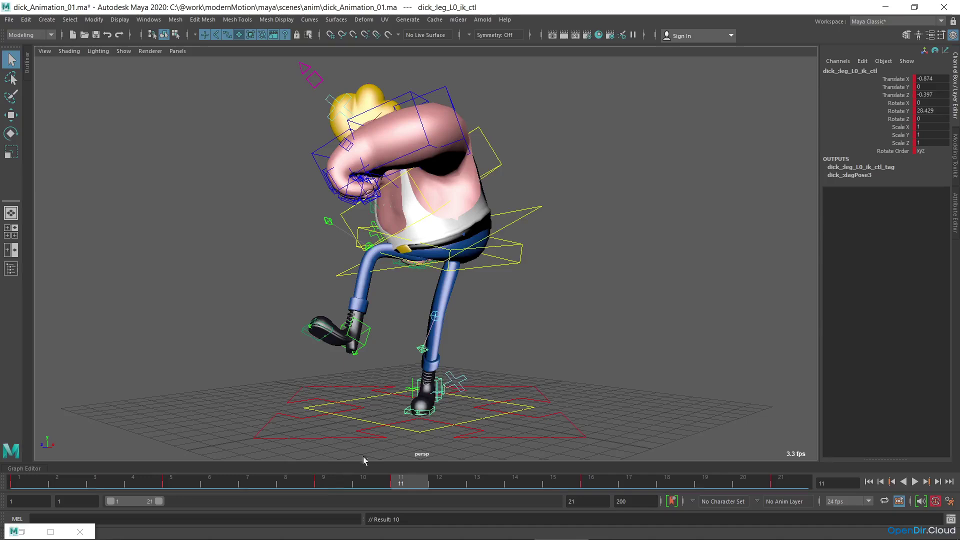
pyautogui.hotkey('alt', 'v')
pyautogui.hotkey('alt', 'v')
pyautogui.press('w')
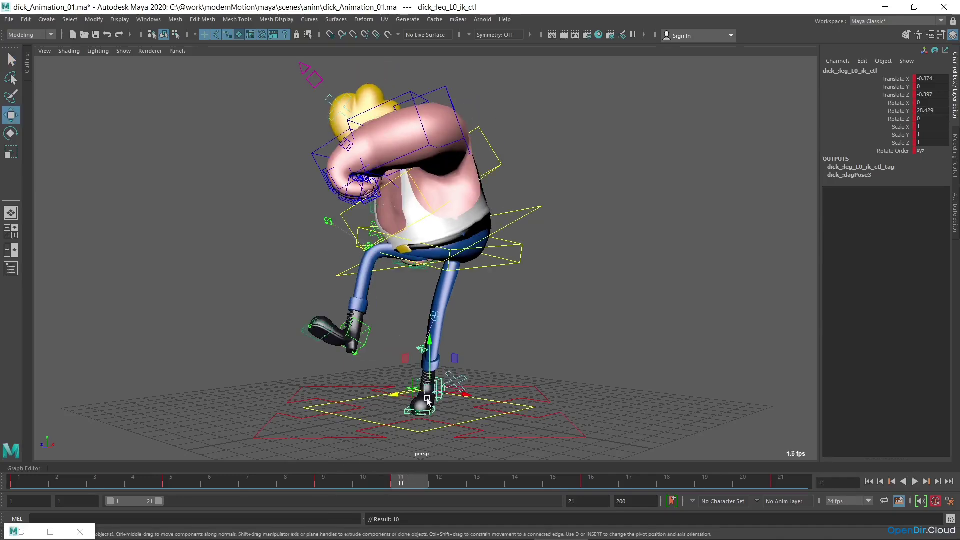
pyautogui.moveTo(392, 398); pyautogui.dragTo(481, 393)
pyautogui.press('e')
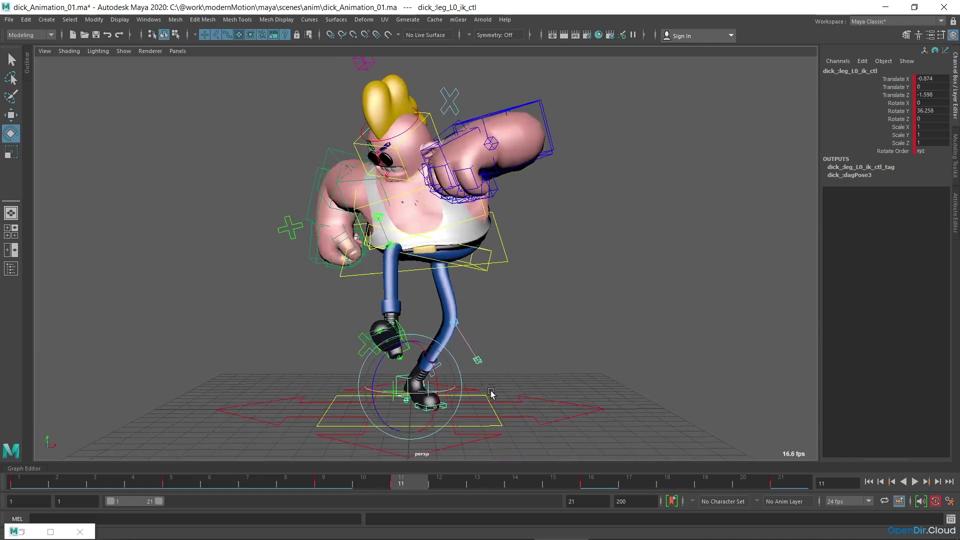
pyautogui.moveTo(406, 481)
pyautogui.mouseDown()
pyautogui.moveTo(329, 481)
pyautogui.moveTo(425, 478)
pyautogui.mouseUp()
# - Shift the left foot control sideways to Translate X -0.186 at frame 9 and -1.174 at frame 11
pyautogui.press('w')
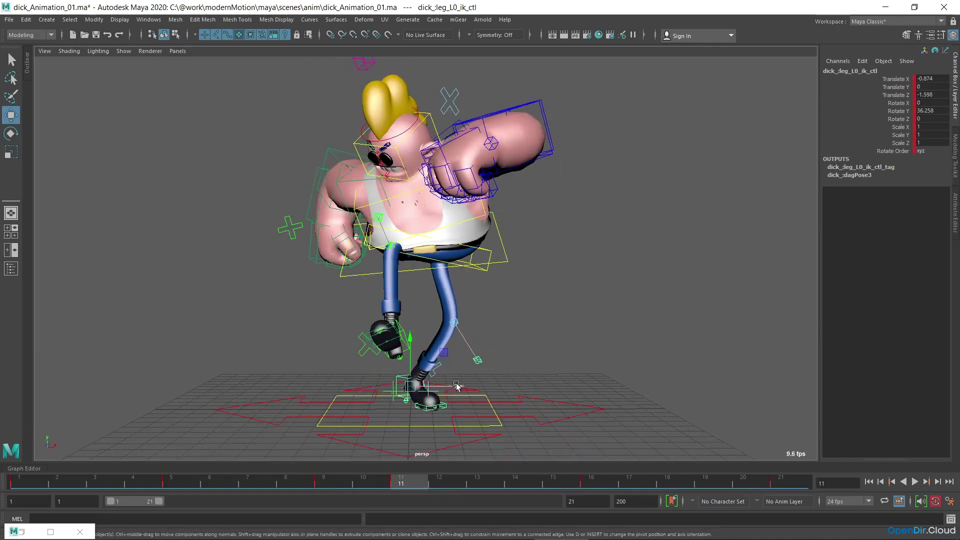
pyautogui.click(331, 481)
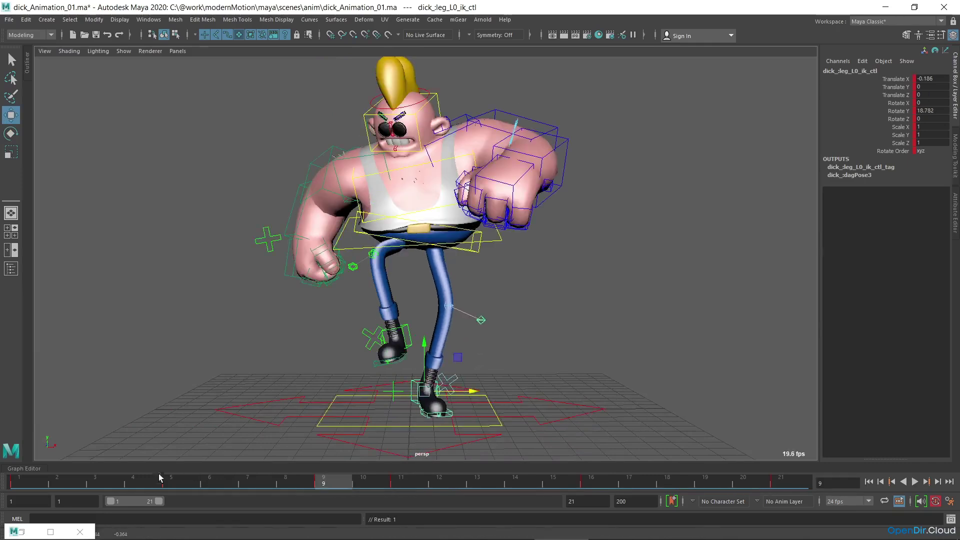
pyautogui.hotkey('alt', 'v')
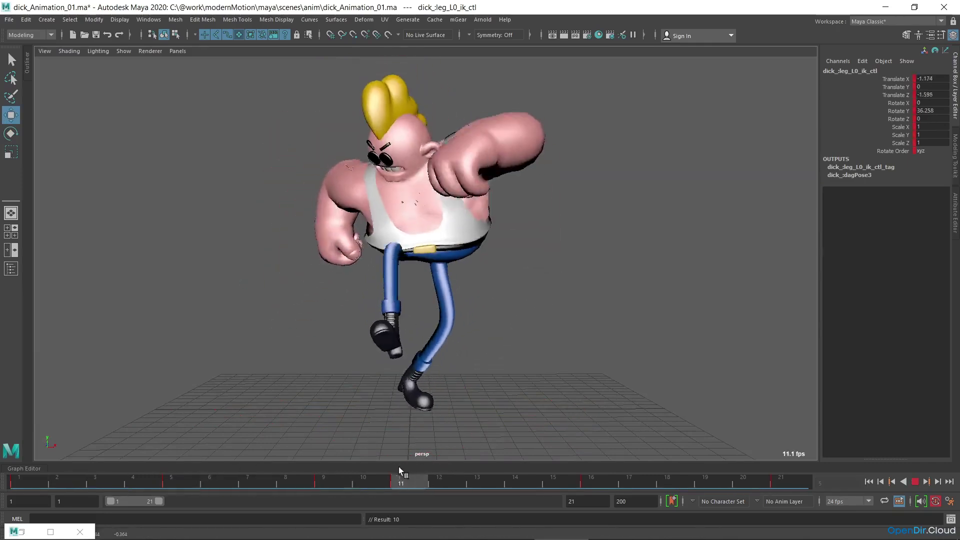
pyautogui.moveTo(370, 467); pyautogui.dragTo(399, 462)
# - Save the scene, and hold the left foot control's frame 11 pose with a new key at frame 13
pyautogui.keyDown('alt'); pyautogui.moveTo(435, 385); pyautogui.dragTo(412, 408); pyautogui.keyUp('alt')
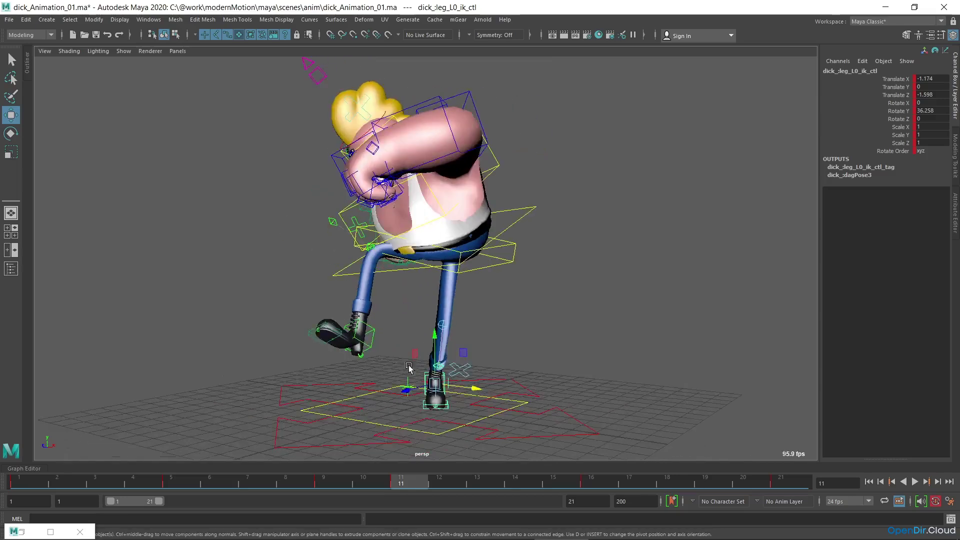
pyautogui.moveTo(399, 480)
pyautogui.mouseDown()
pyautogui.moveTo(4, 482)
pyautogui.moveTo(399, 473)
pyautogui.mouseUp()
pyautogui.keyDown('alt'); pyautogui.moveTo(423, 395); pyautogui.dragTo(485, 393); pyautogui.keyUp('alt')
pyautogui.hotkey('alt', 'v')
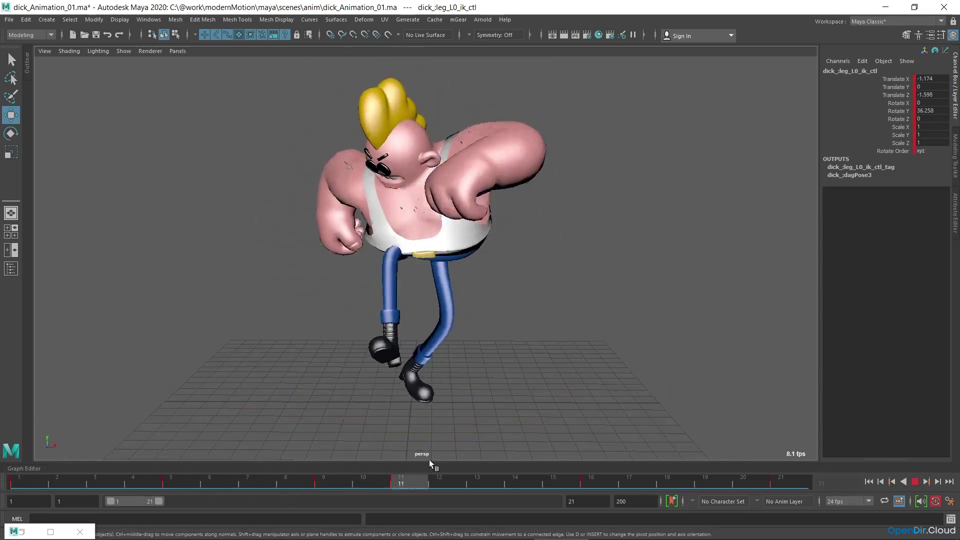
pyautogui.hotkey('alt', 'v')
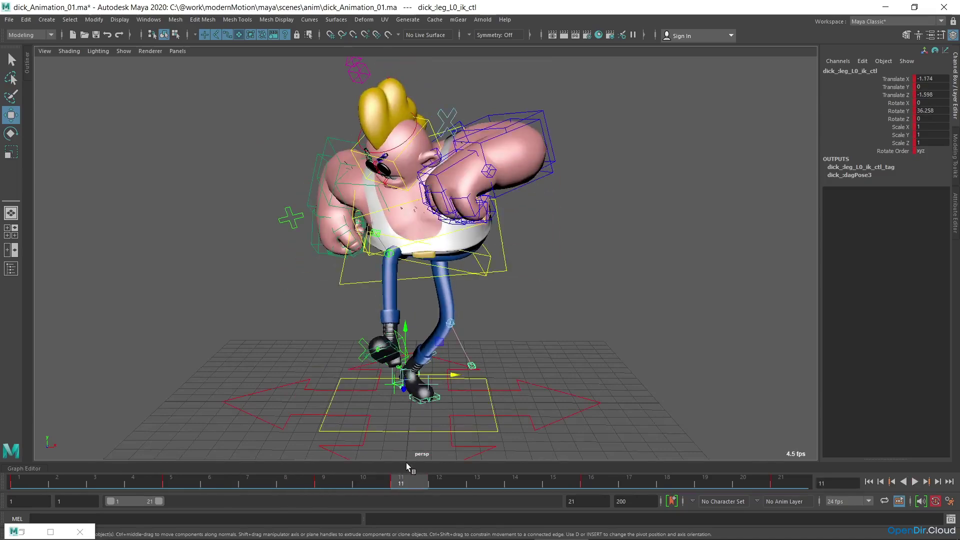
pyautogui.hotkey('ctrl', 's')
pyautogui.press('s')
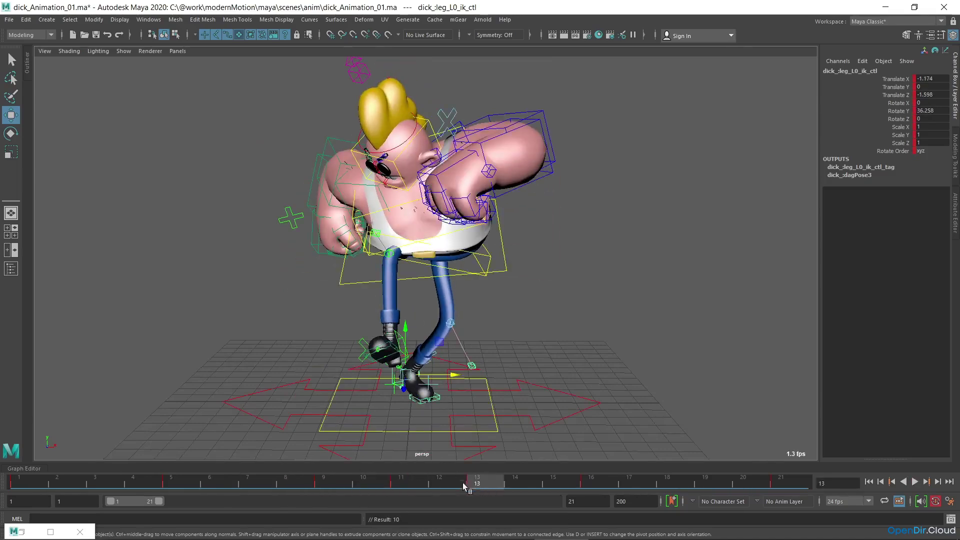
pyautogui.hotkey('alt', 'v')
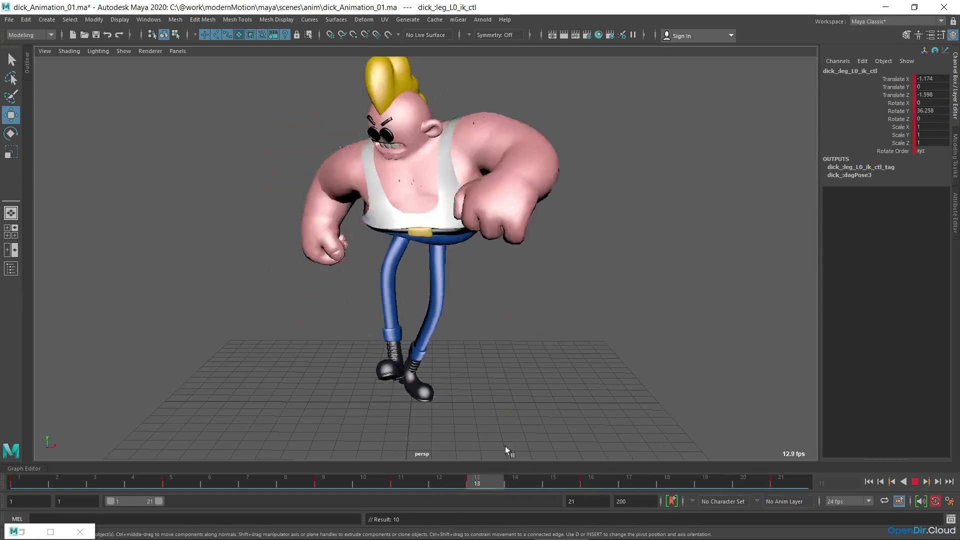
pyautogui.hotkey('alt', 'v')
# - Select the right foot IK control and move its frame 16 key to frame 15
pyautogui.keyDown('alt'); pyautogui.moveTo(484, 394); pyautogui.dragTo(425, 384); pyautogui.keyUp('alt')
pyautogui.press('q')
pyautogui.click(422, 374)
pyautogui.press('w')
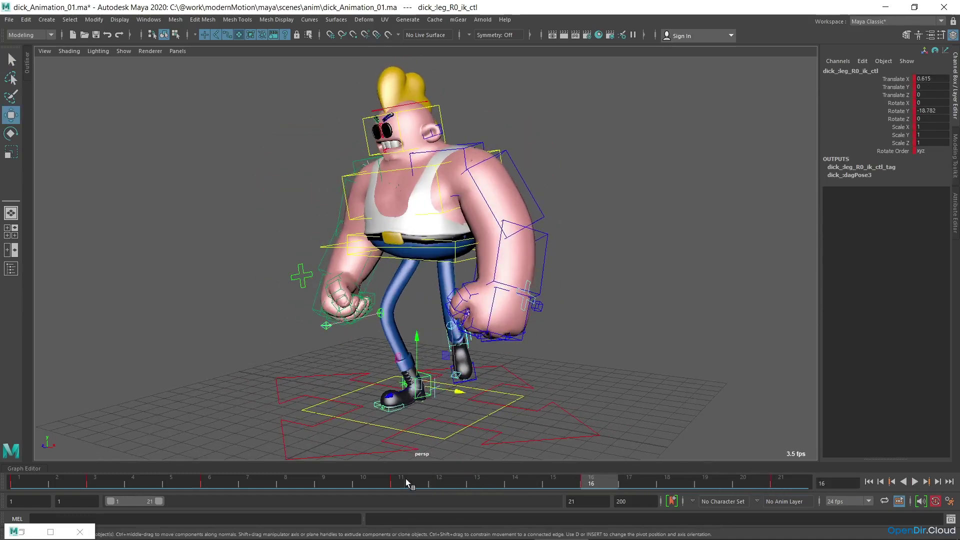
pyautogui.hotkey('alt', 'v')
pyautogui.click(592, 482)
pyautogui.keyDown('shift'); pyautogui.click(595, 482); pyautogui.keyUp('shift')
pyautogui.moveTo(599, 482); pyautogui.dragTo(562, 483)
pyautogui.click(631, 481)
pyautogui.hotkey('alt', 'v')
pyautogui.hotkey('alt', 'v')
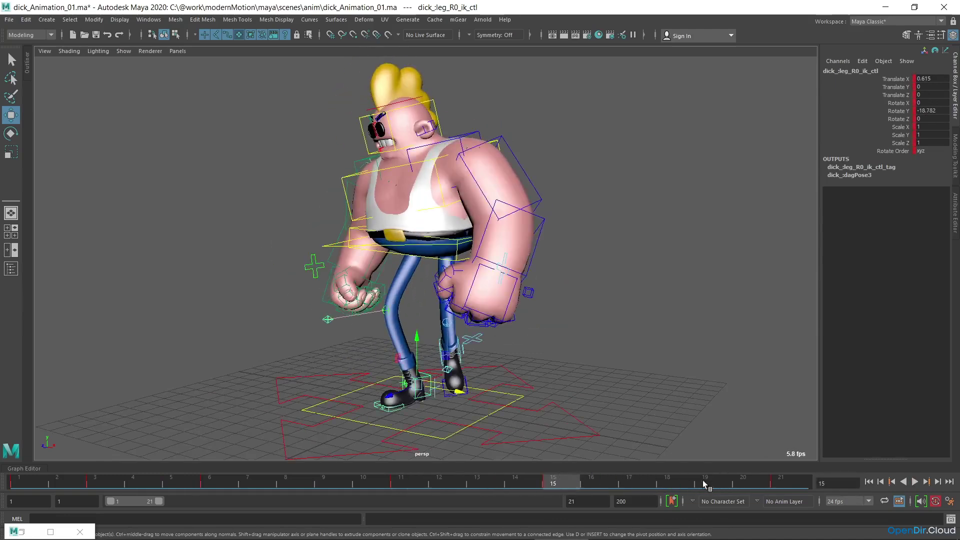
# - Copy the right foot control's frame 15 pose to a new key at frame 19 and play the cycle
pyautogui.click(709, 481)
pyautogui.hotkey('alt', 'v')
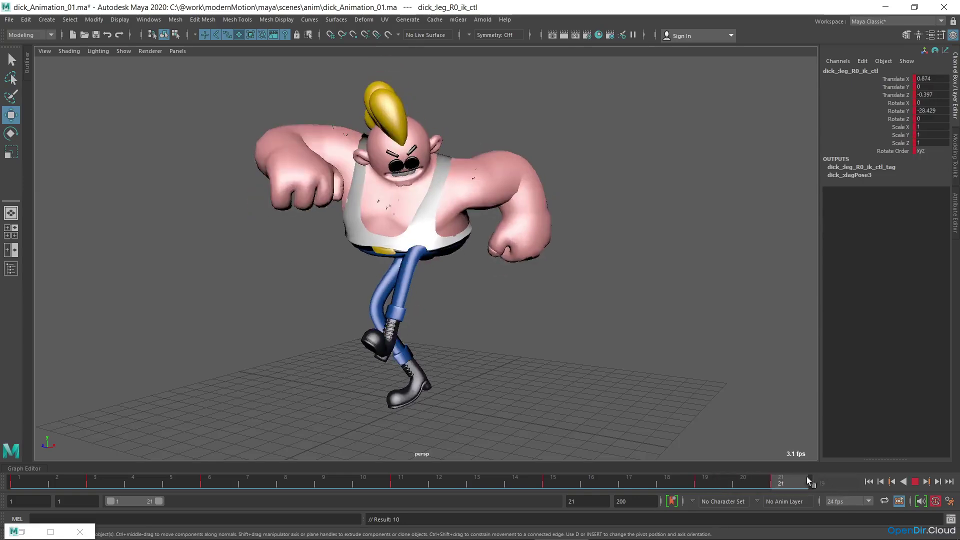
pyautogui.hotkey('alt', 'v')
# - Pose the right foot control at frame 21 with Translate Z -1.115, Rotate Y -36.147, and at frame 15 with Translate X 1.024, Rotate Y -22.943
pyautogui.keyDown('alt'); pyautogui.moveTo(445, 393); pyautogui.dragTo(495, 390); pyautogui.keyUp('alt')
pyautogui.press('e')
pyautogui.press('w')
pyautogui.moveTo(432, 397); pyautogui.dragTo(365, 394)
pyautogui.moveTo(784, 483); pyautogui.dragTo(556, 459)
pyautogui.press('e')
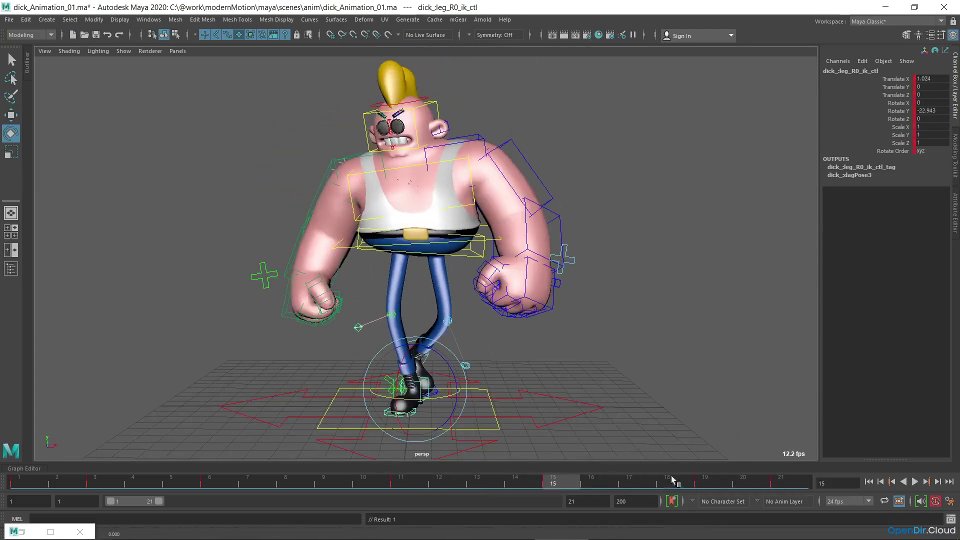
# - Copy the right foot's frame 15 pose to frame 19, then shift Translate X to about 0.576 there and 1.296 at frame 21
pyautogui.click(710, 482)
pyautogui.moveTo(710, 482); pyautogui.dragTo(536, 481)
pyautogui.press('w')
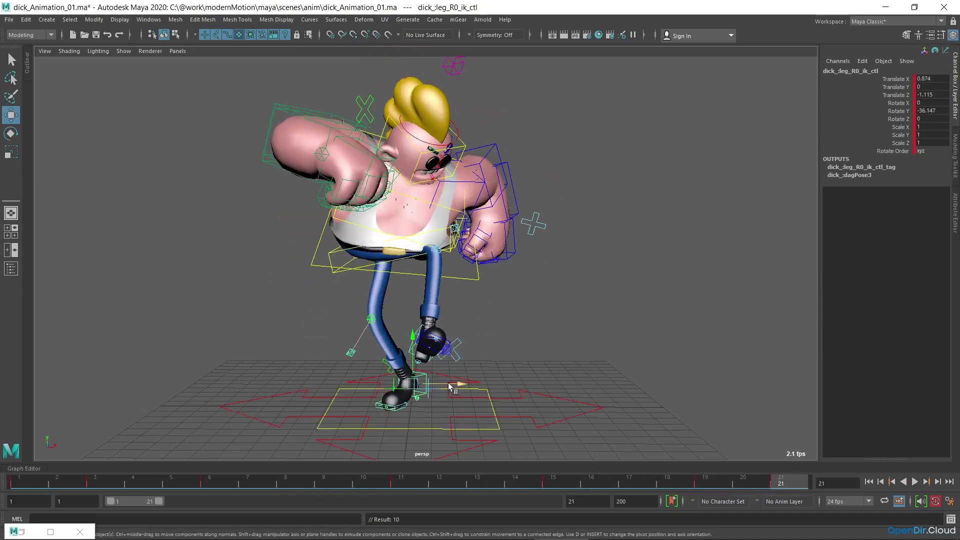
pyautogui.press(',')
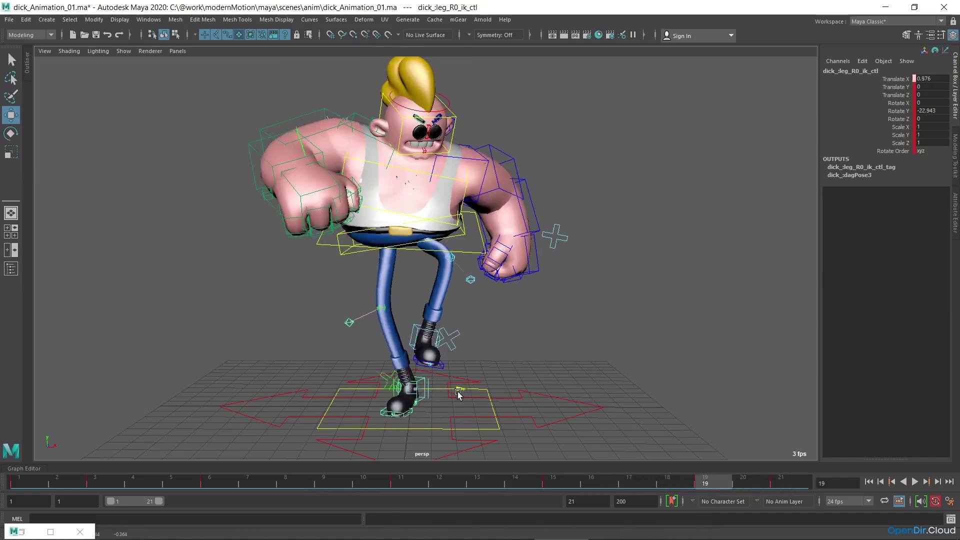
pyautogui.press(',')
pyautogui.hotkey('alt', 'v')
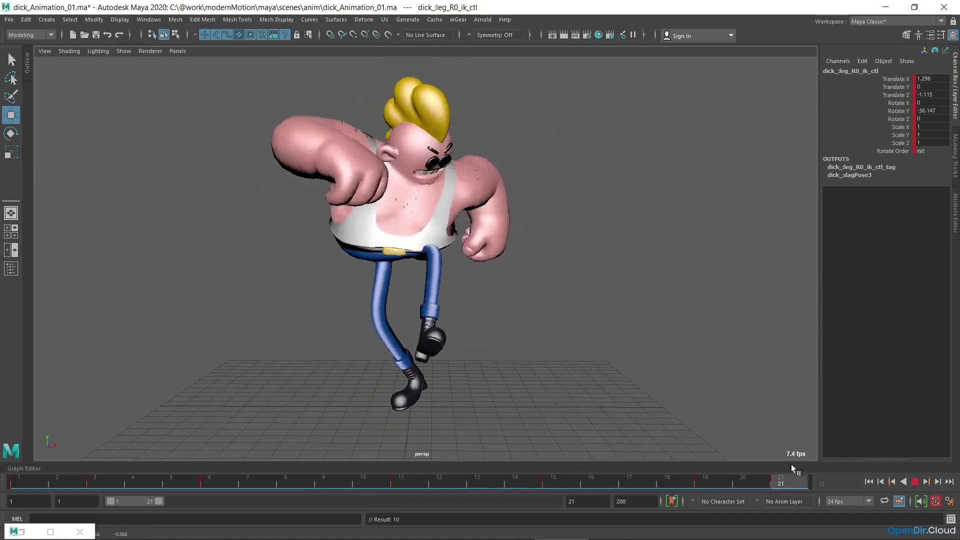
pyautogui.hotkey('alt', 'v')
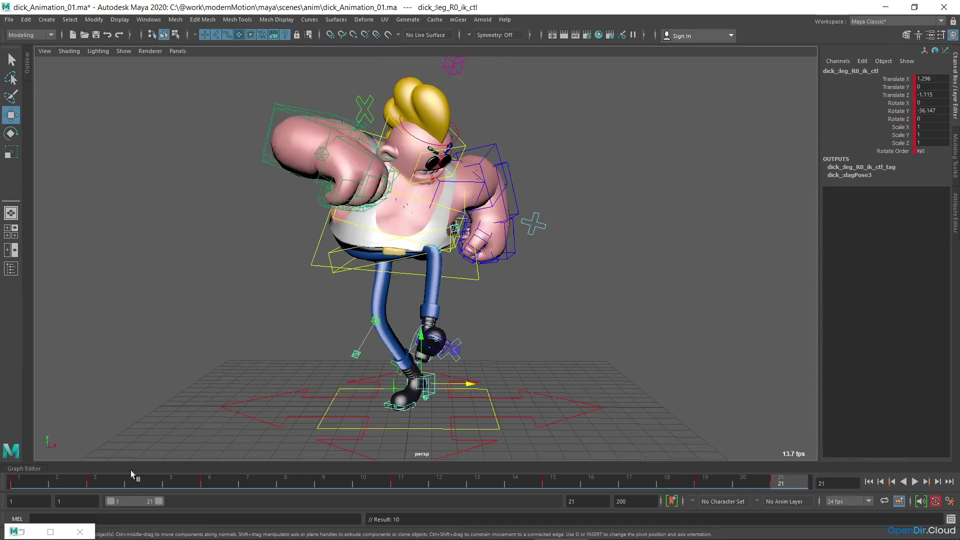
# - Copy the right foot control's frame 21 pose to frames 1 and 3 so the cycle loops
pyautogui.moveTo(20, 480); pyautogui.dragTo(94, 479)
pyautogui.hotkey('alt', 'v')
pyautogui.hotkey('alt', 'v')
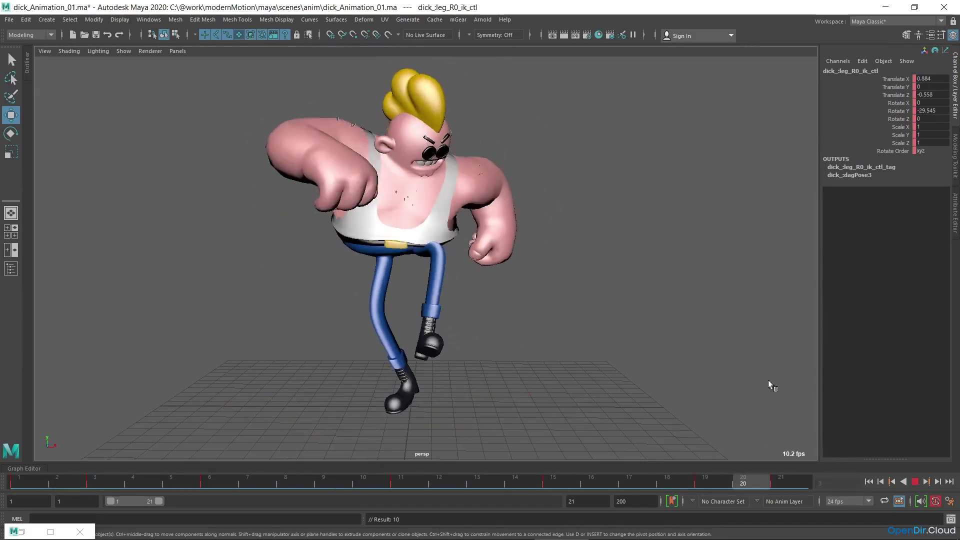
# - Play the cycle, return to frame 1, and select the body control
pyautogui.hotkey('alt', 'v')
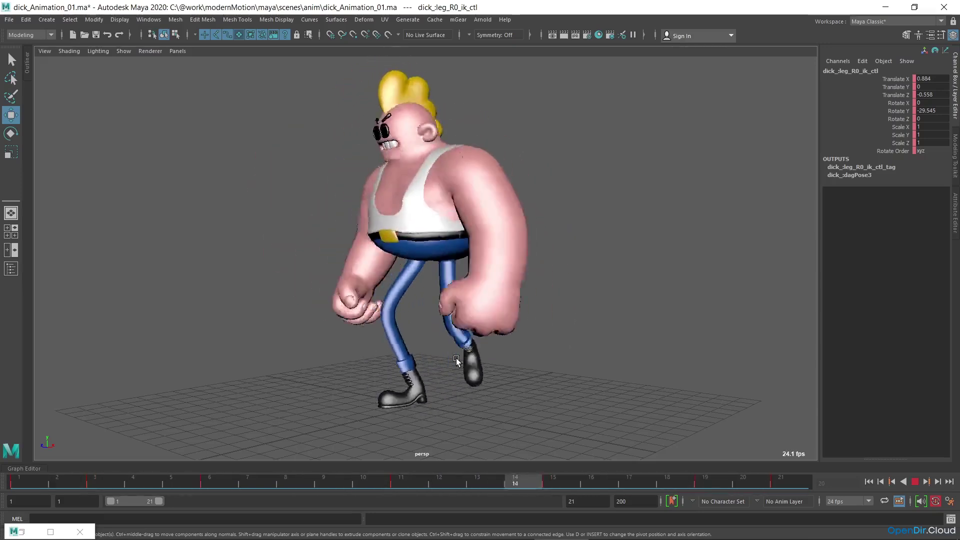
pyautogui.press('Escape')
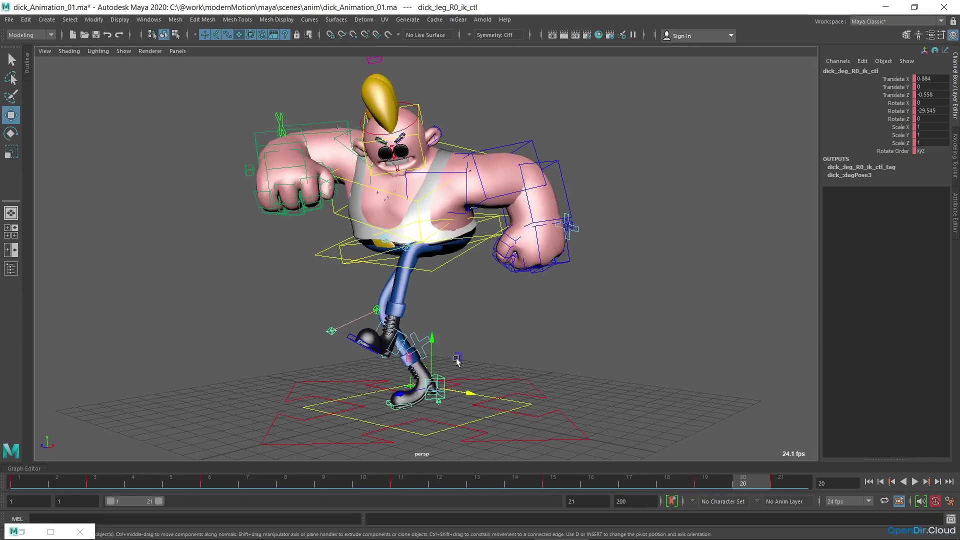
pyautogui.click(870, 482)
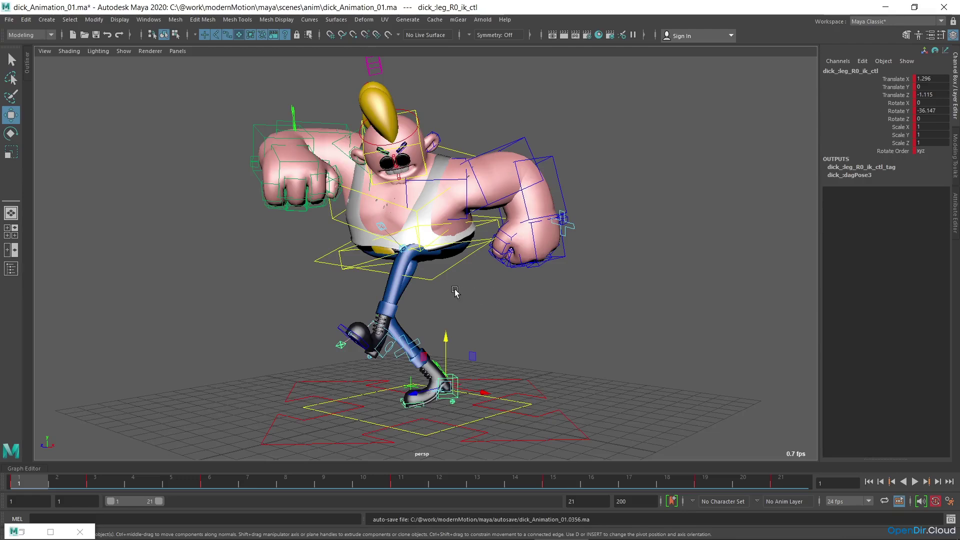
pyautogui.click(432, 276)
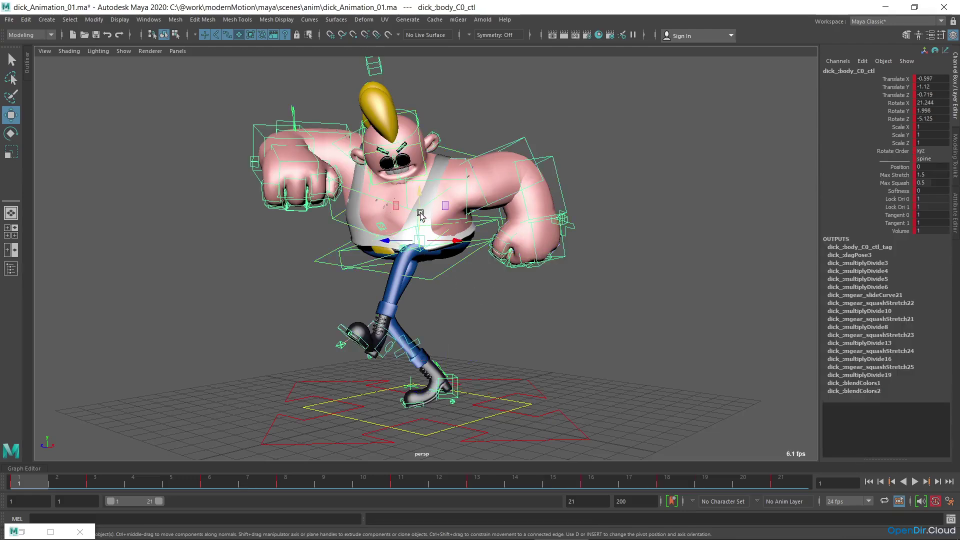
# - Try lowering the body control at frame 1 to Translate Y -2.442, undo the move, and clear the selection
pyautogui.moveTo(421, 215); pyautogui.dragTo(439, 326)
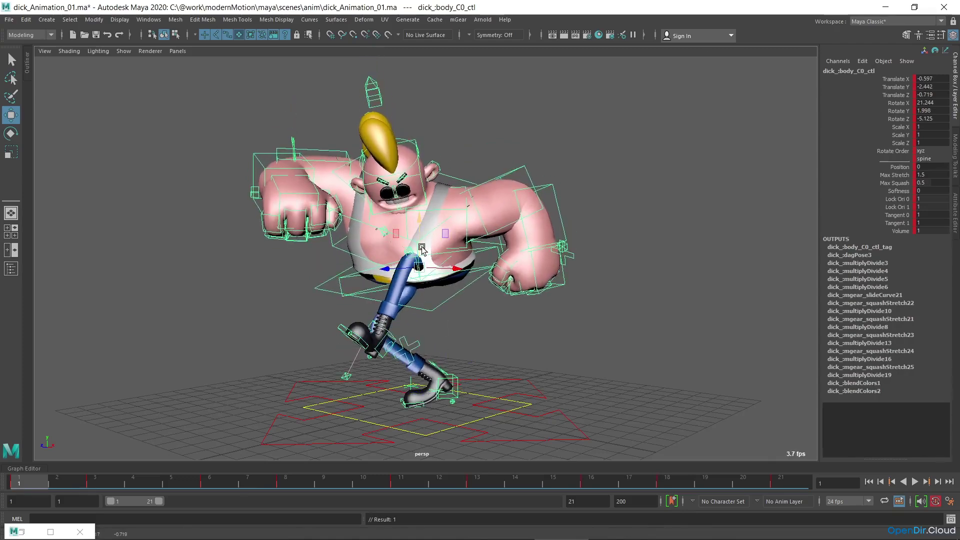
pyautogui.hotkey('ctrl', 'z')
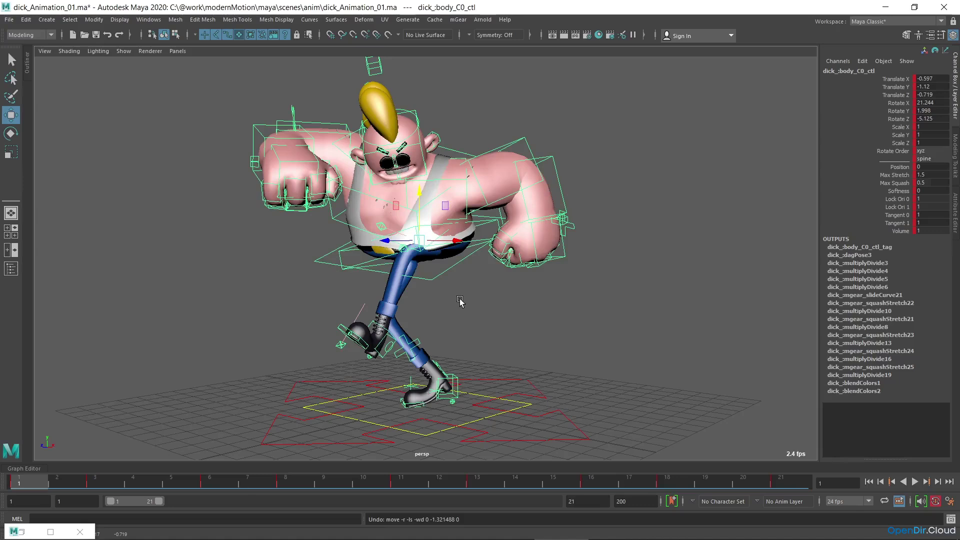
pyautogui.click(467, 315)
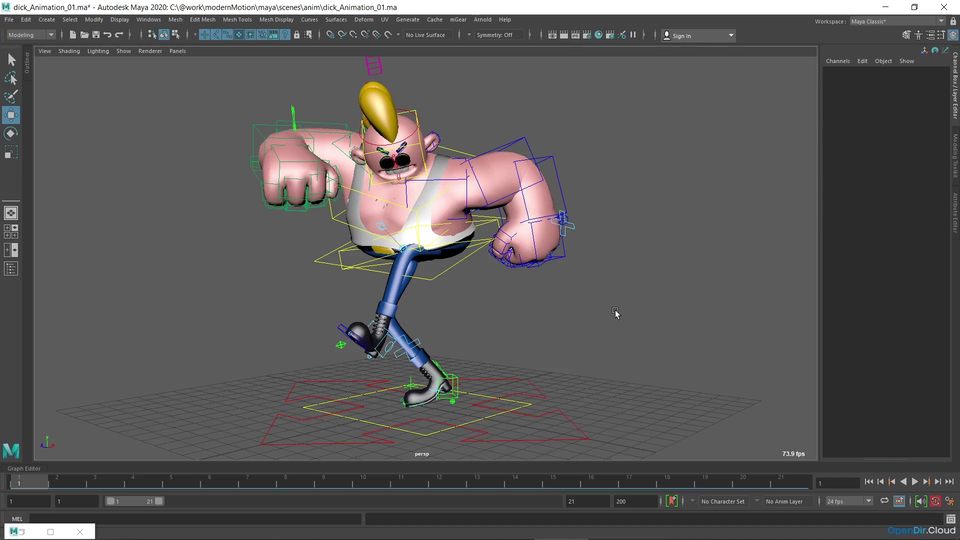
# - Show the Outliner, select dick_RIG_dontMove_GRP, and inspect the dick_Rig_01.ma reference in the Reference Editor
pyautogui.click(28, 63)
pyautogui.click(107, 122)
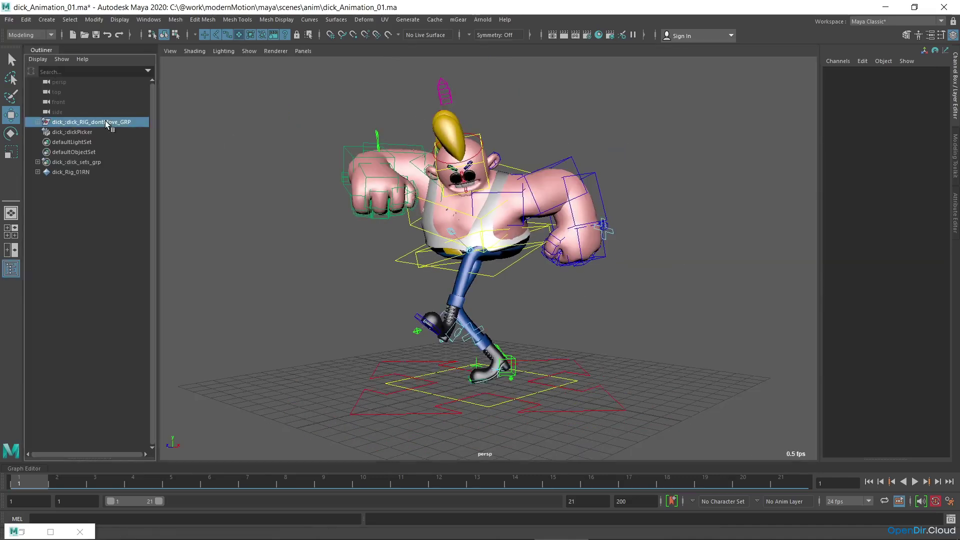
pyautogui.click(9, 19)
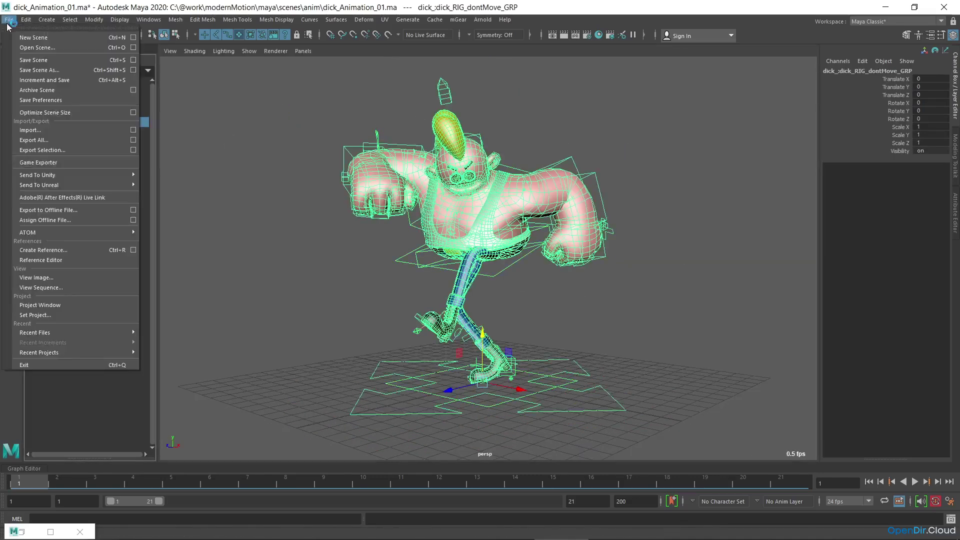
pyautogui.click(53, 260)
pyautogui.click(221, 206)
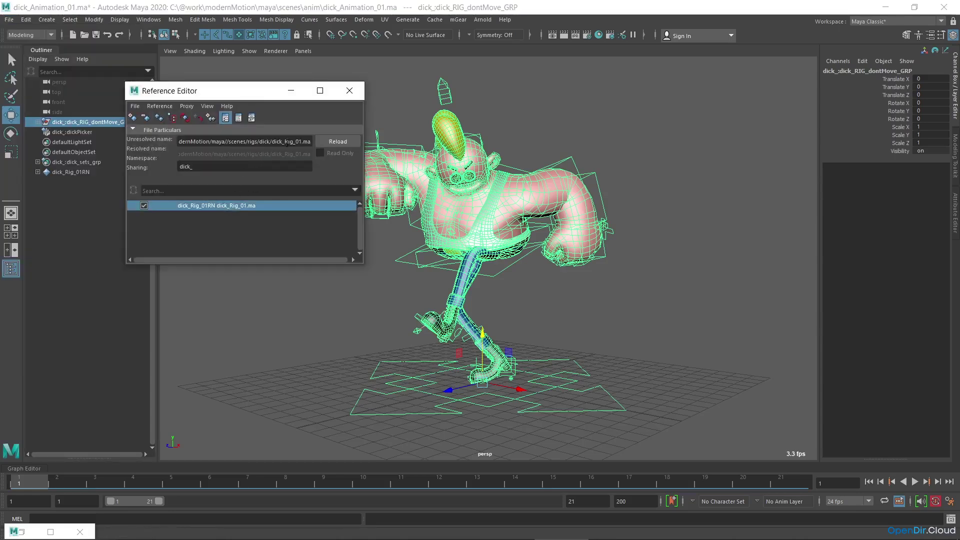
pyautogui.click(349, 90)
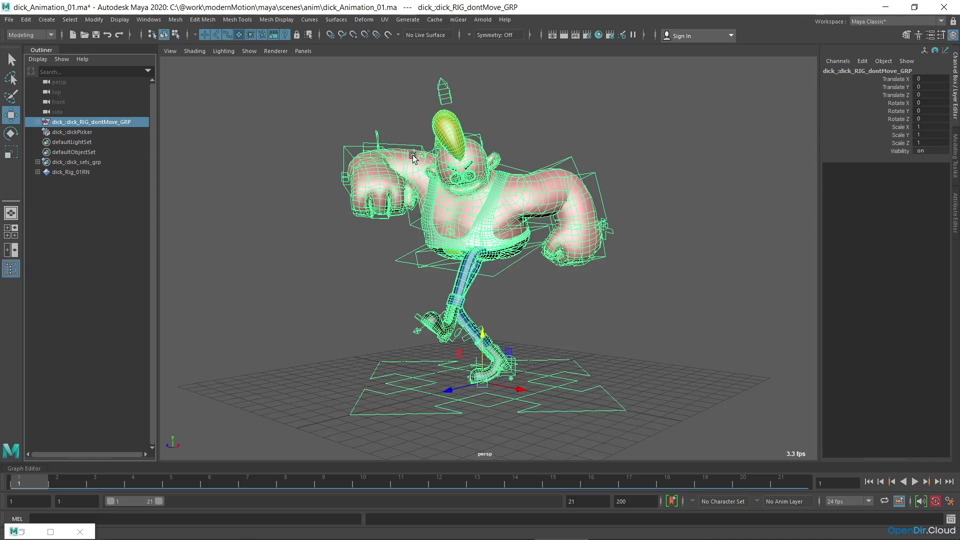
# - Save the animation scene, and save a copy as dick_weightPaint_01.ma in the project's scenes/rigs/dick folder
pyautogui.click(9, 20)
pyautogui.click(42, 60)
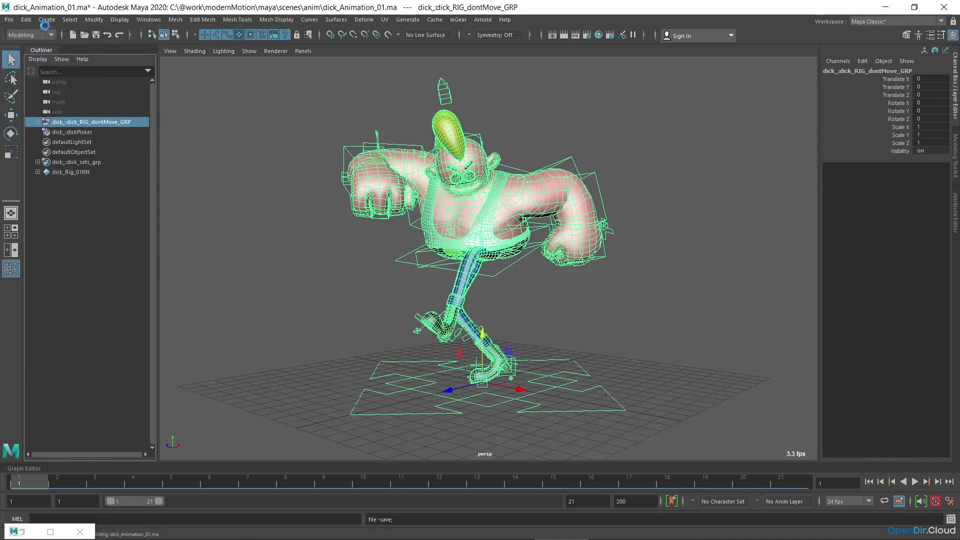
pyautogui.click(10, 19)
pyautogui.click(50, 71)
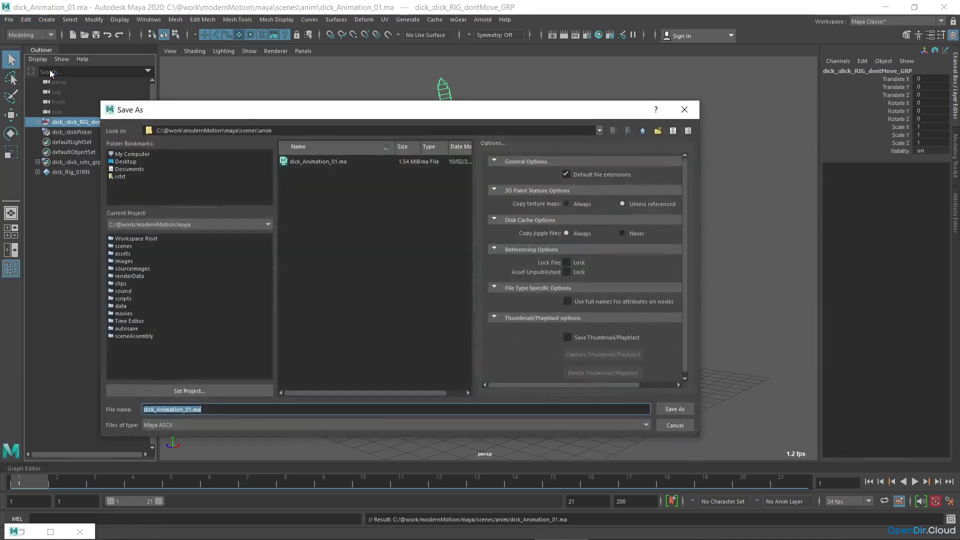
pyautogui.click(643, 132)
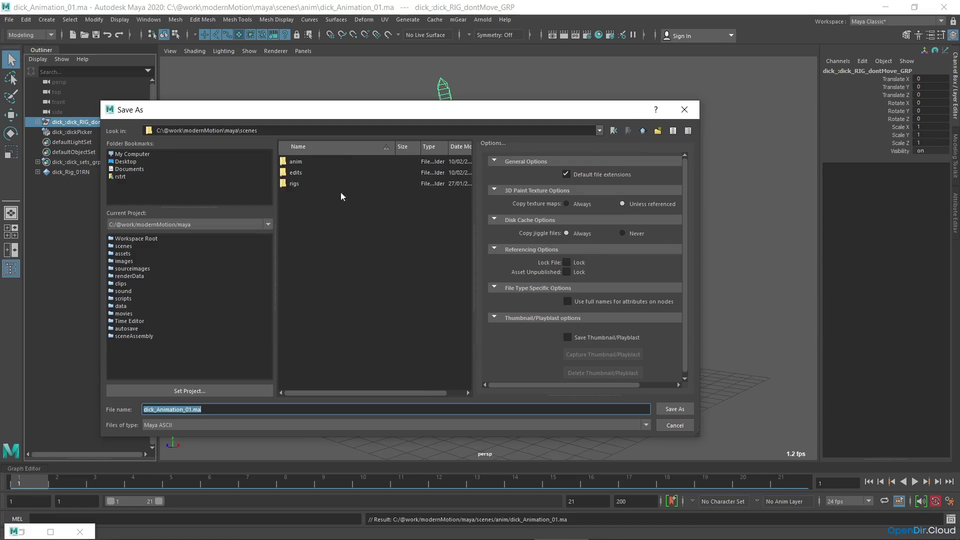
pyautogui.doubleClick(296, 184)
pyautogui.doubleClick(296, 162)
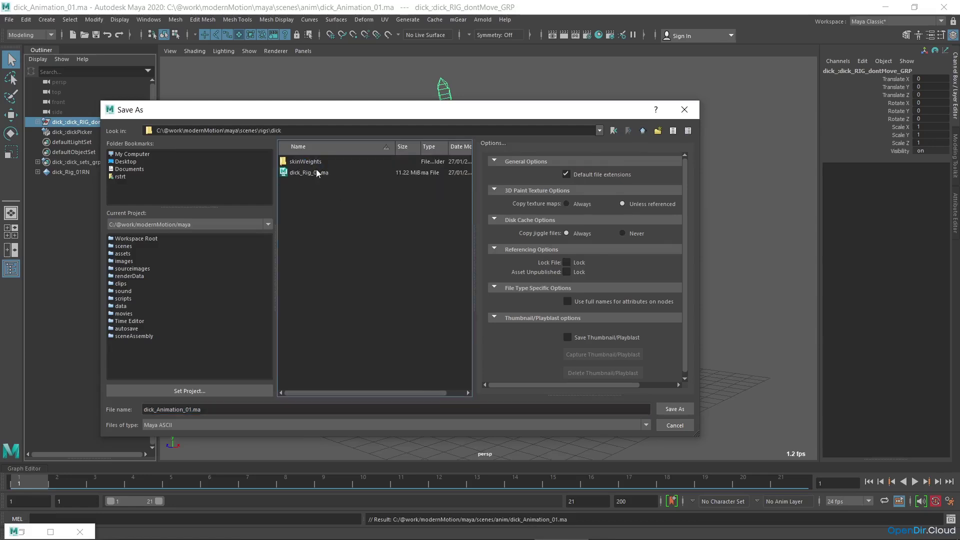
pyautogui.click(176, 409)
pyautogui.moveTo(176, 410); pyautogui.dragTo(156, 410)
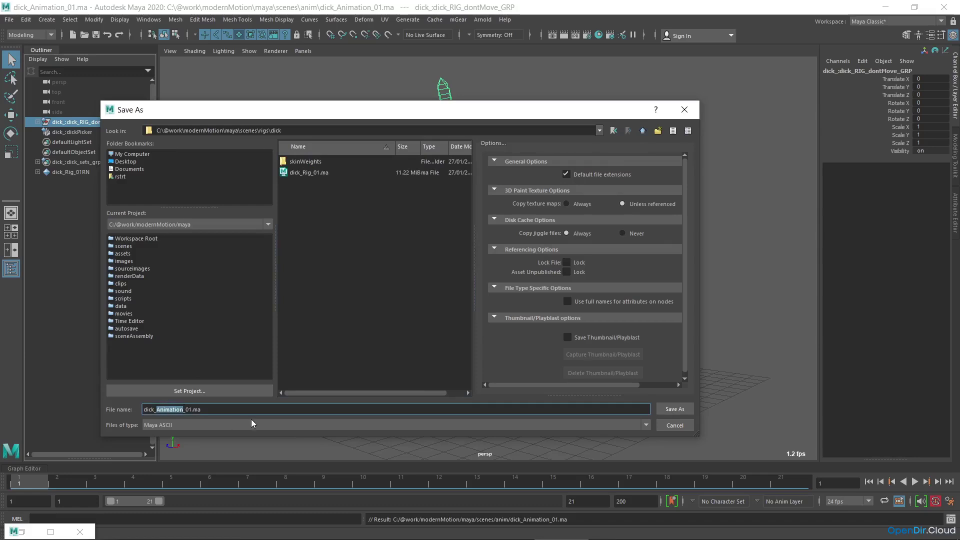
pyautogui.write('weightPaint')
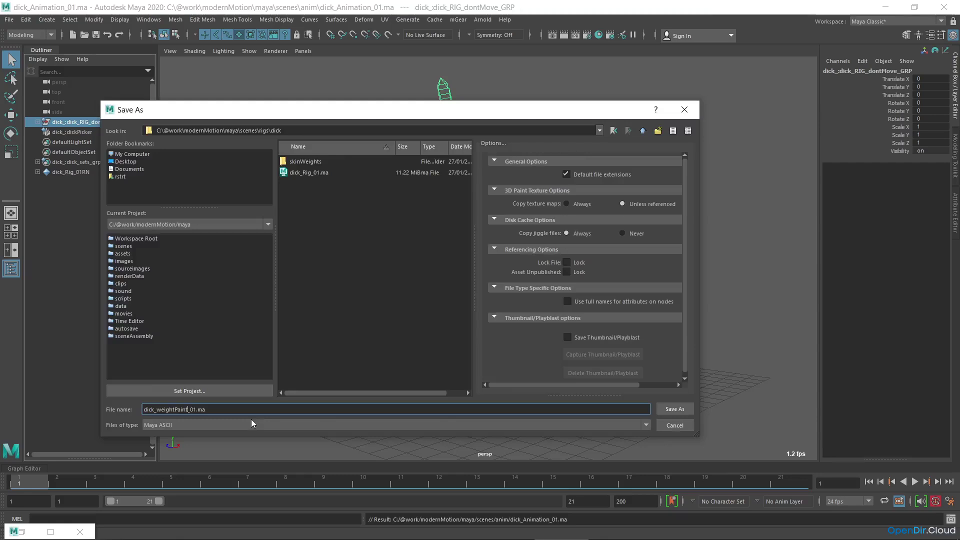
pyautogui.press('Return')
# - Import the rig group's objects from its reference, and expand the rig, dick and geometry_GRP groups in the Outliner
pyautogui.press('w')
pyautogui.rightClick(125, 123)
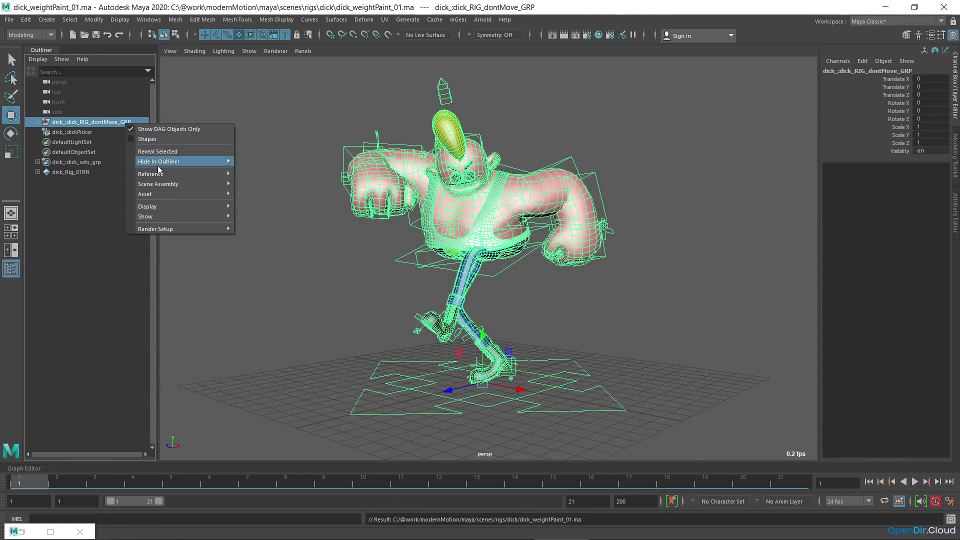
pyautogui.moveTo(185, 174)
pyautogui.click(291, 224)
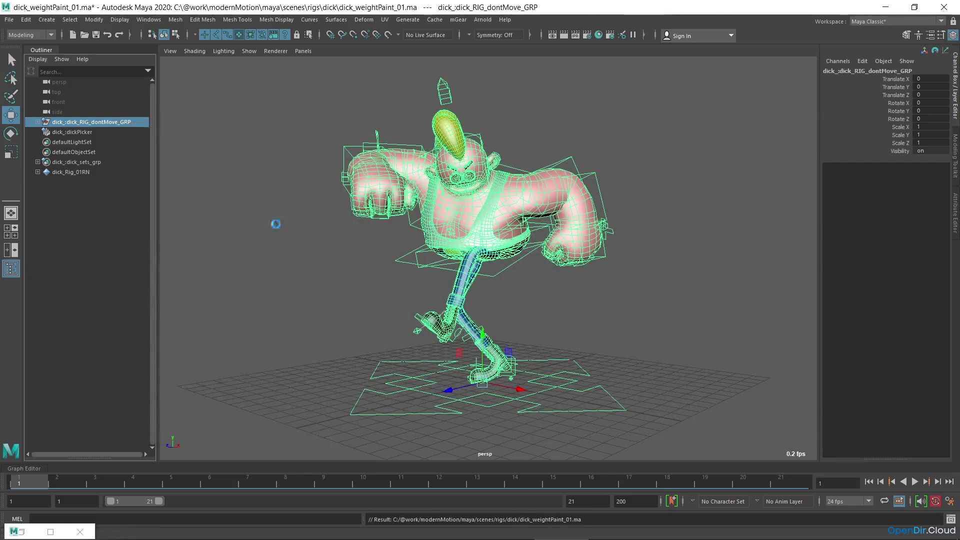
pyautogui.click(37, 122)
pyautogui.click(43, 141)
pyautogui.click(44, 182)
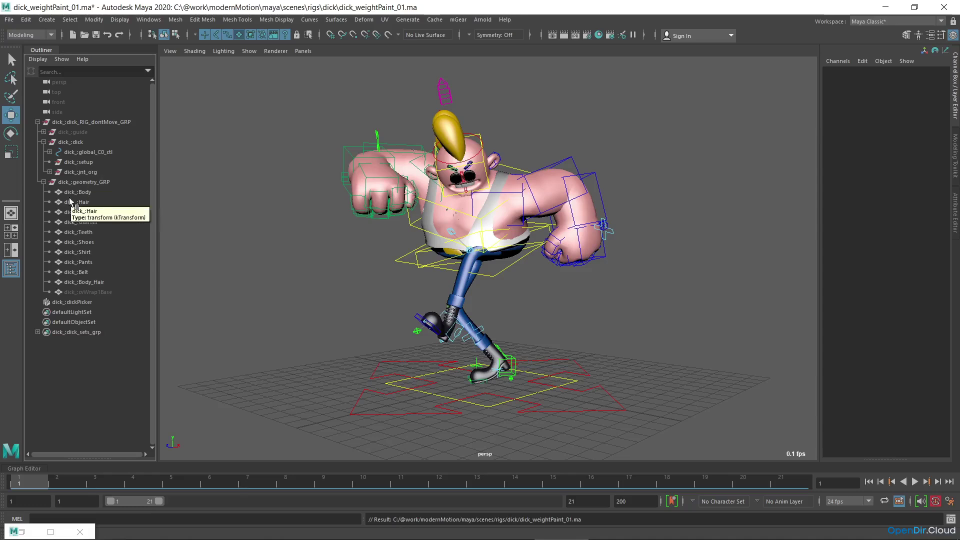
# - Delete the dick_ namespace in the Namespace Editor, merging its contents with root, and close the editor
pyautogui.click(148, 20)
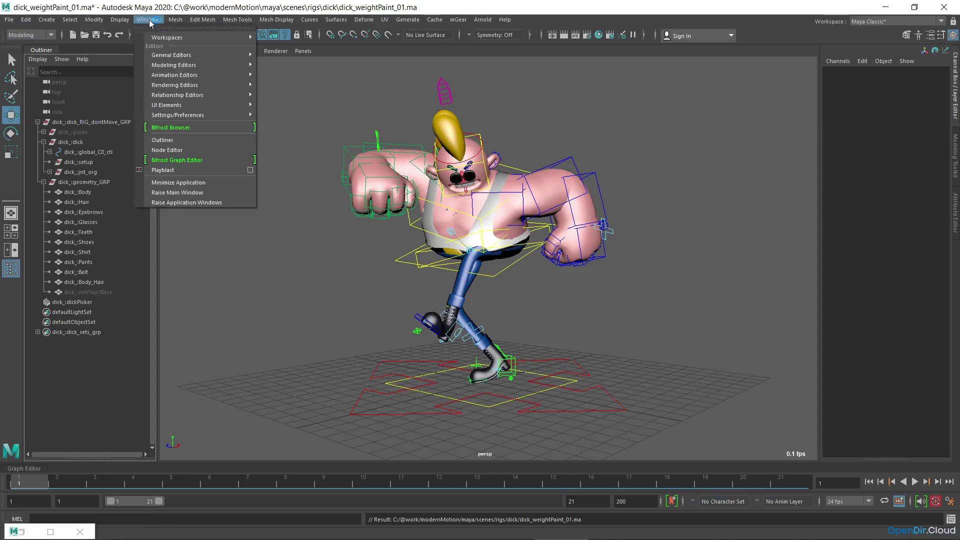
pyautogui.moveTo(200, 55)
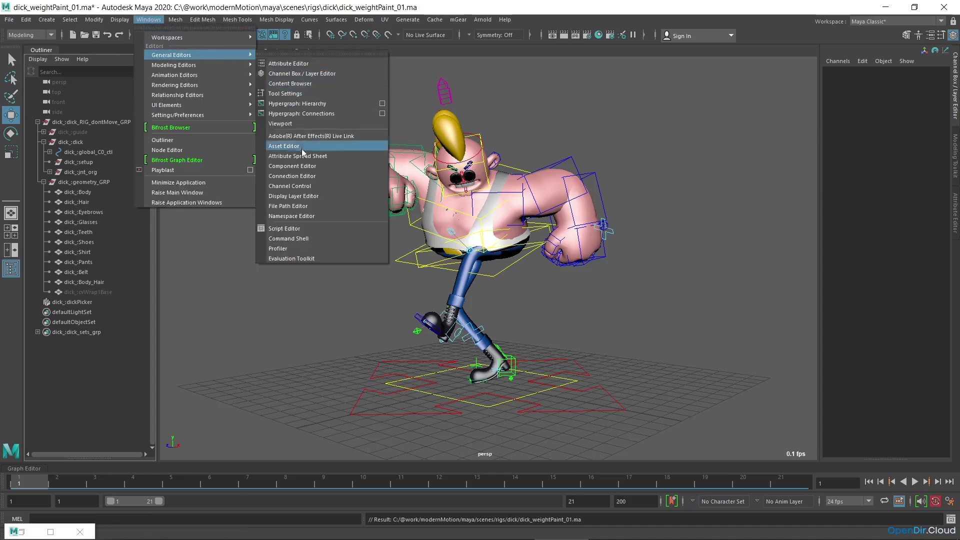
pyautogui.click(308, 217)
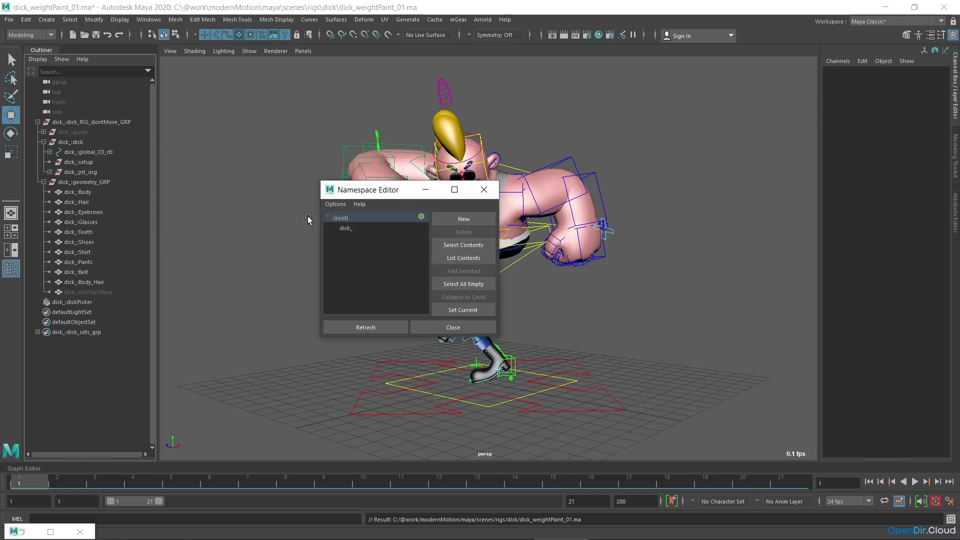
pyautogui.click(364, 229)
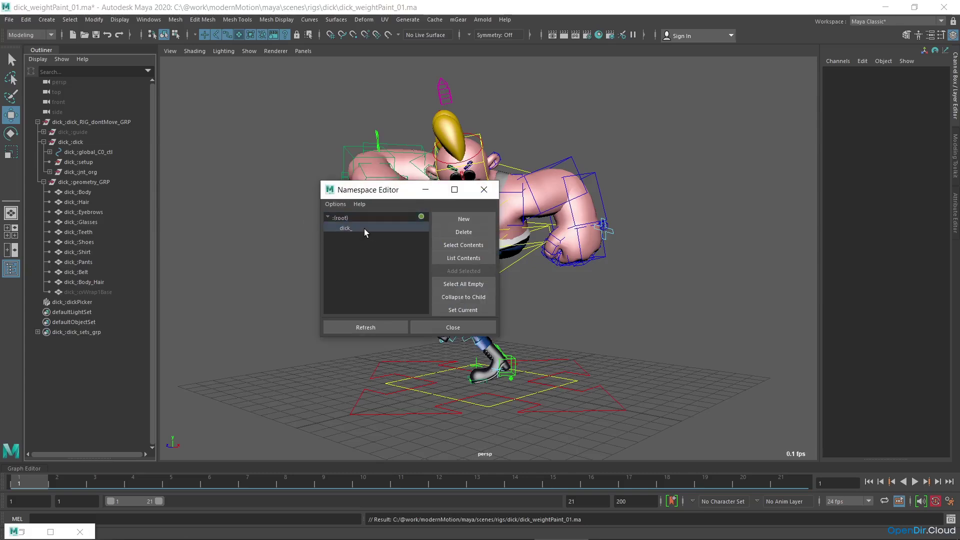
pyautogui.click(470, 232)
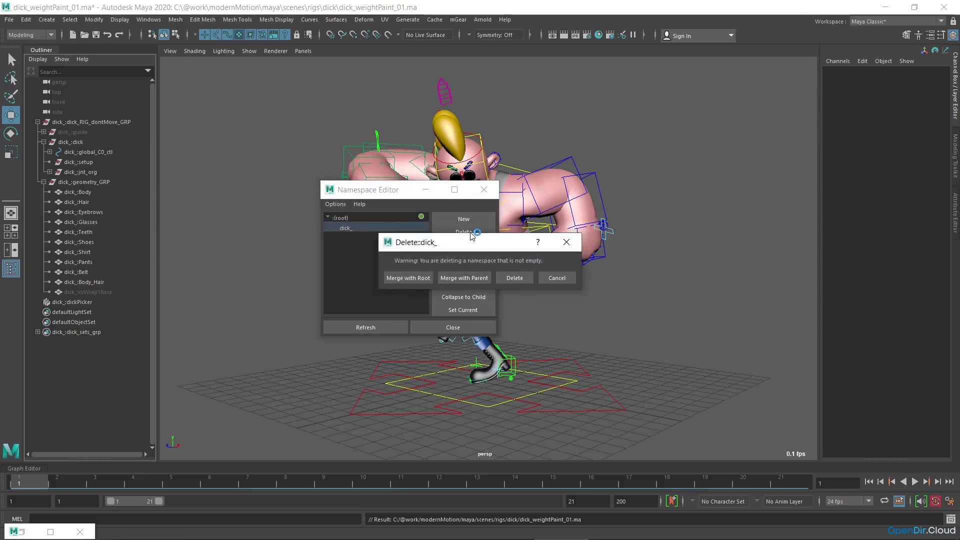
pyautogui.click(409, 278)
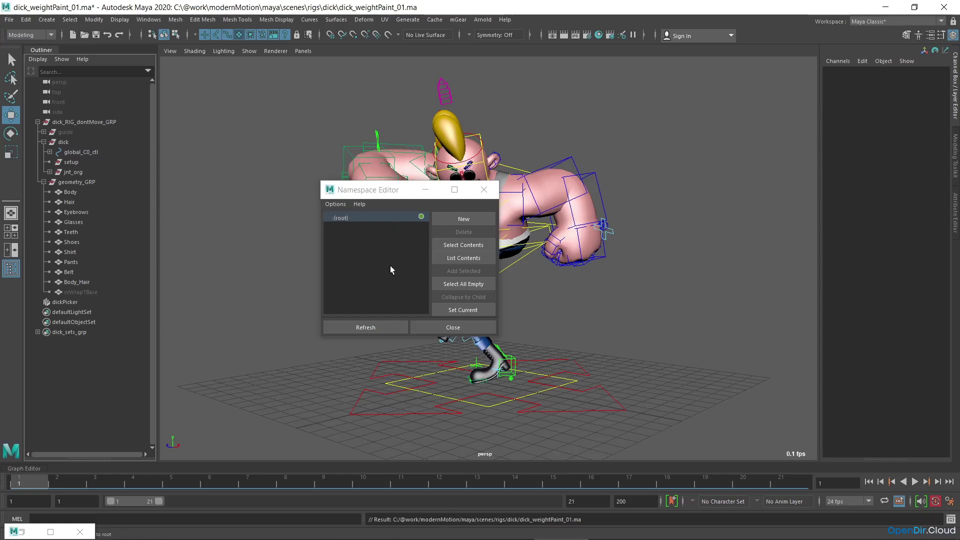
pyautogui.click(445, 327)
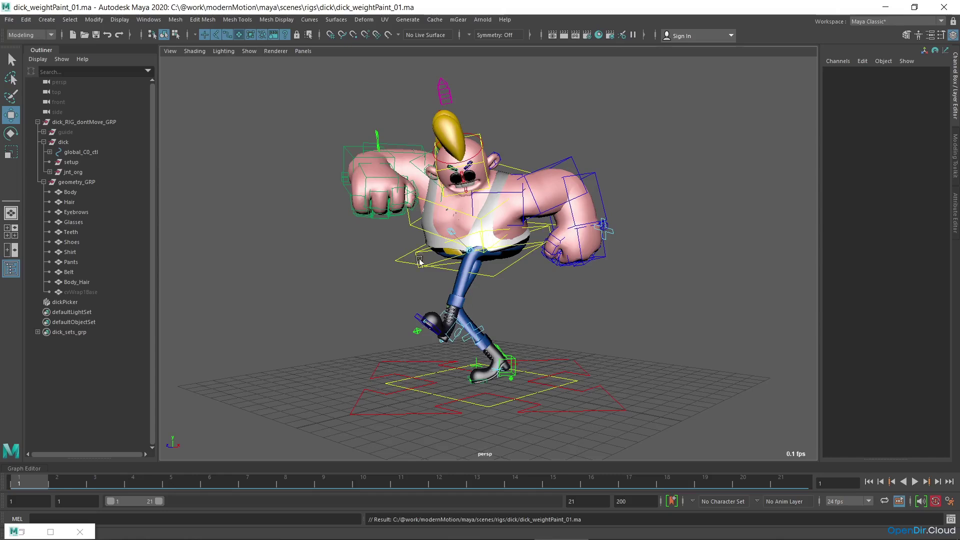
# - Set the playback range's start to frame 0 and make frame 0 current
pyautogui.click(76, 500)
pyautogui.write('0')
pyautogui.press('Return')
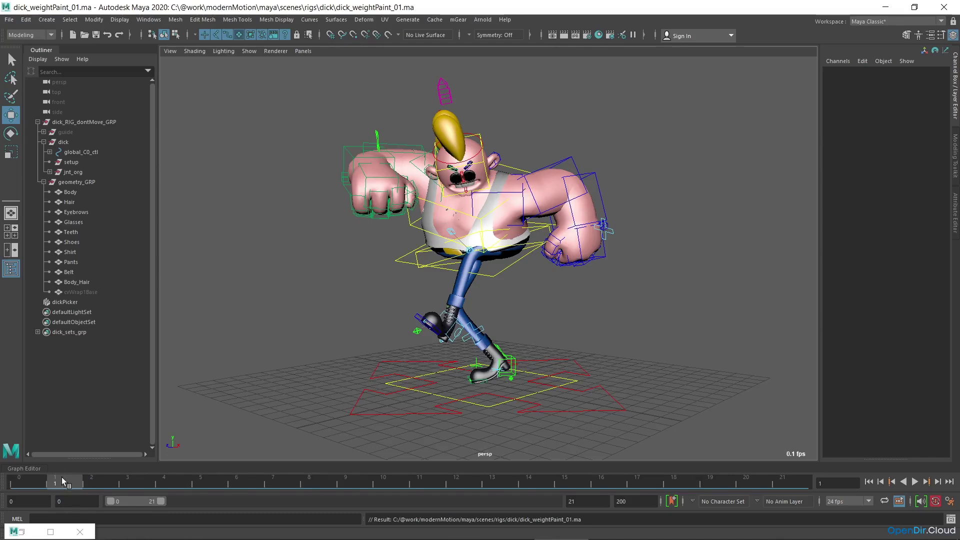
pyautogui.click(22, 479)
# - Open the mGear Anim Picker, select all of the character's controls, and move the picker clear of the character
pyautogui.click(458, 20)
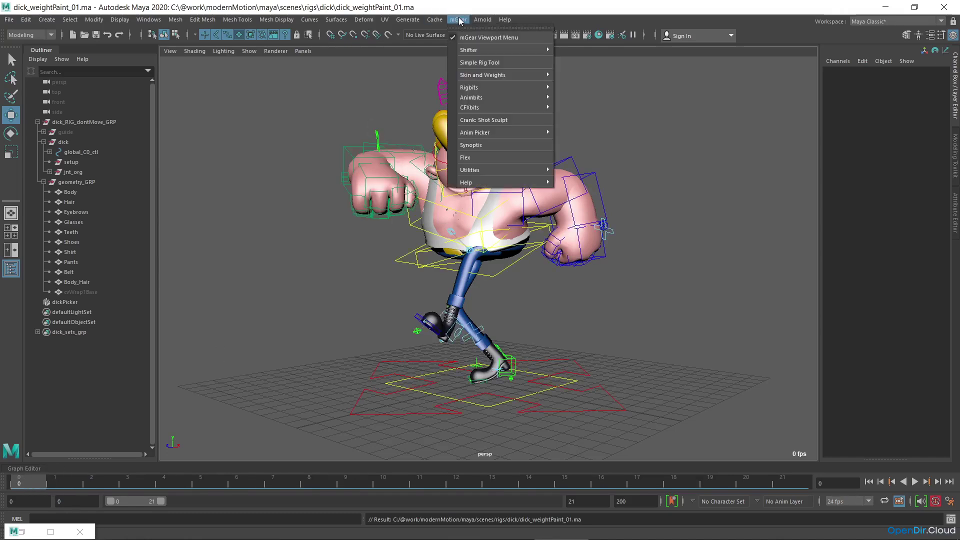
pyautogui.moveTo(487, 136)
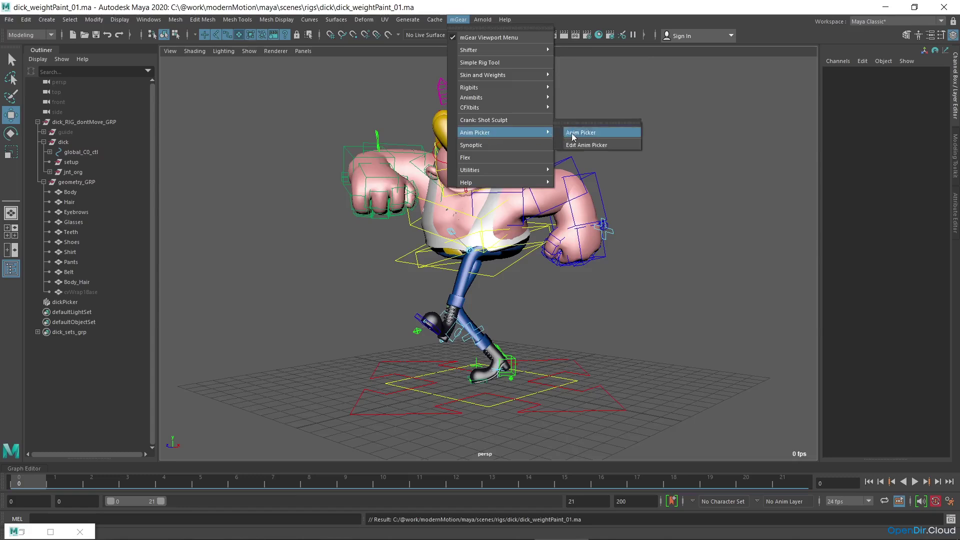
pyautogui.click(580, 132)
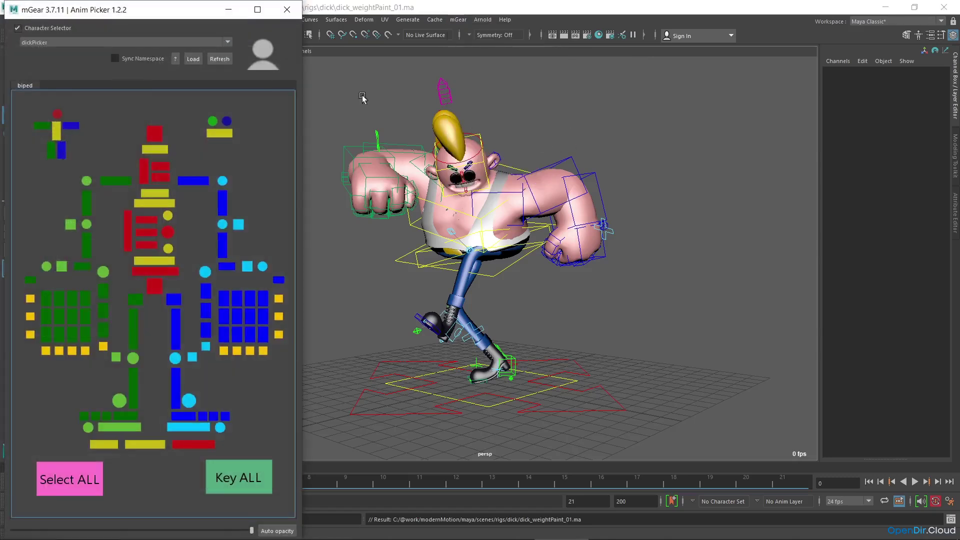
pyautogui.click(70, 479)
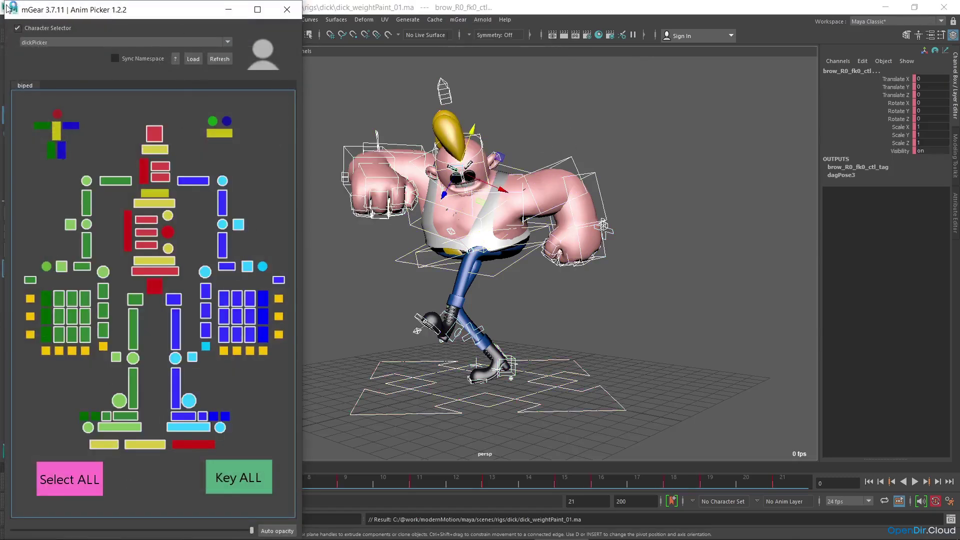
pyautogui.moveTo(7, 7); pyautogui.dragTo(692, 75)
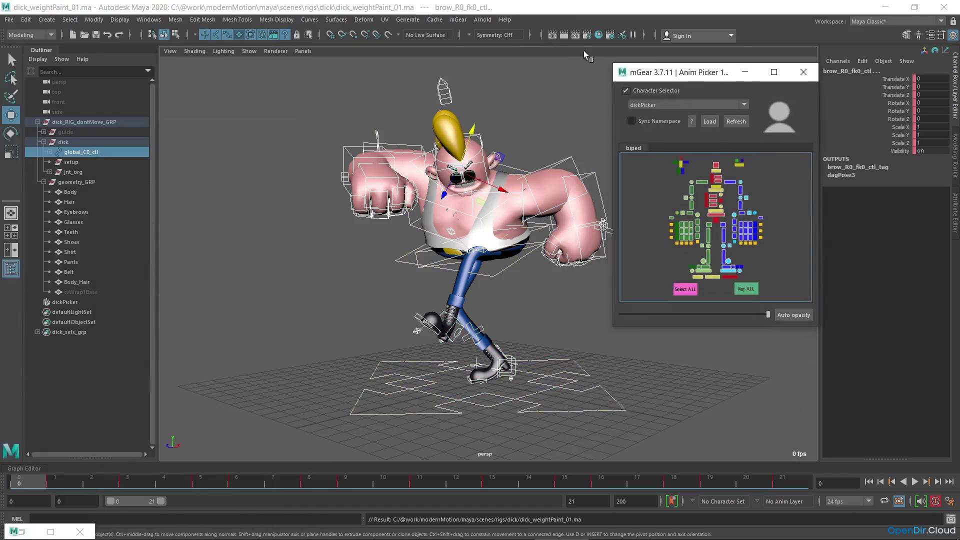
# - Reset all selected controls to the default pose with Smart Reset Attribute/SRT and key them all at frame 0
pyautogui.click(458, 20)
pyautogui.moveTo(482, 99)
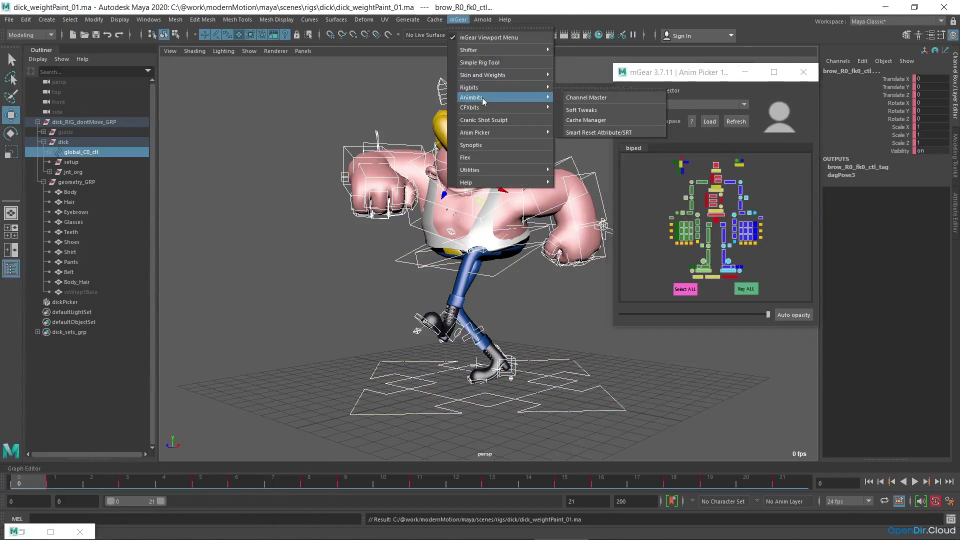
pyautogui.click(604, 131)
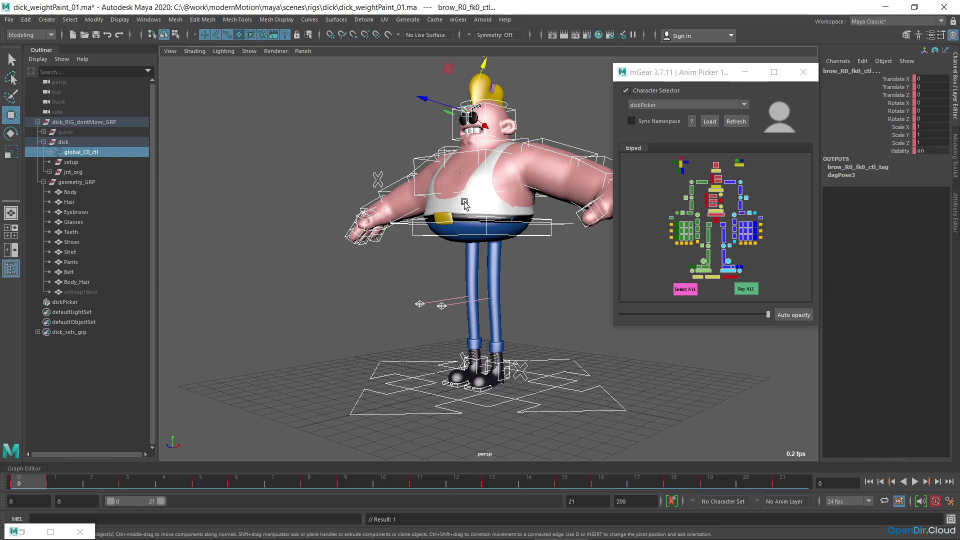
pyautogui.click(742, 294)
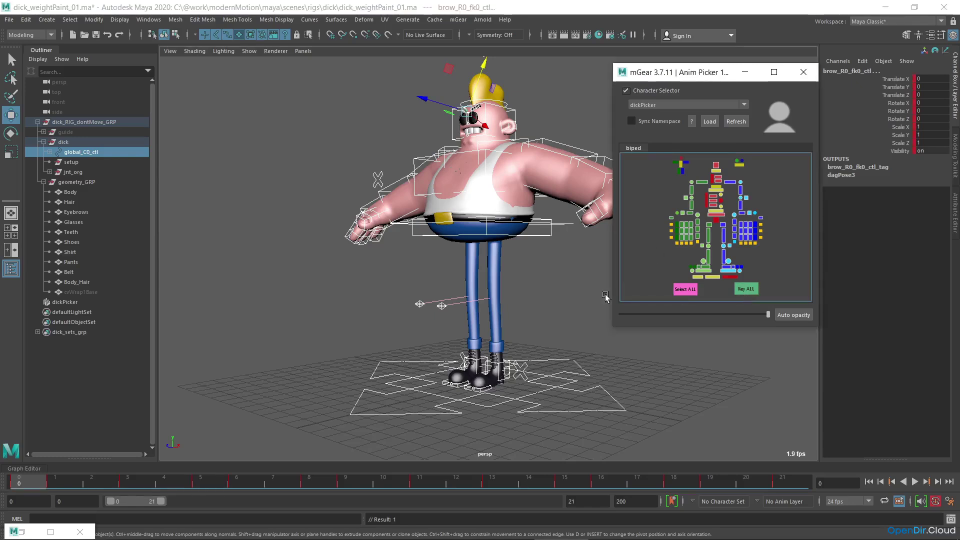
# - Preview the motion from the default pose into the run cycle, stop on frame 1, and minimize the Anim Picker
pyautogui.moveTo(33, 481); pyautogui.dragTo(148, 481)
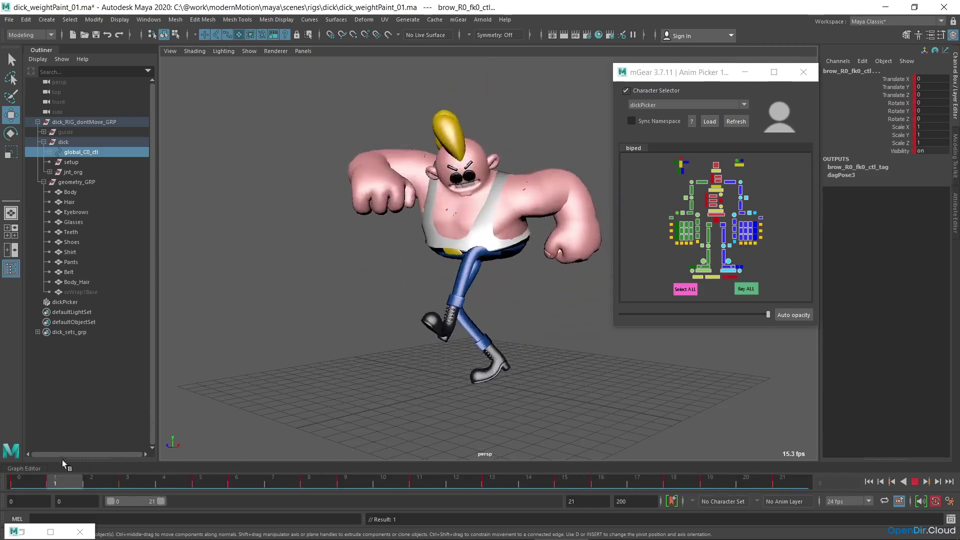
pyautogui.hotkey('alt', 'v')
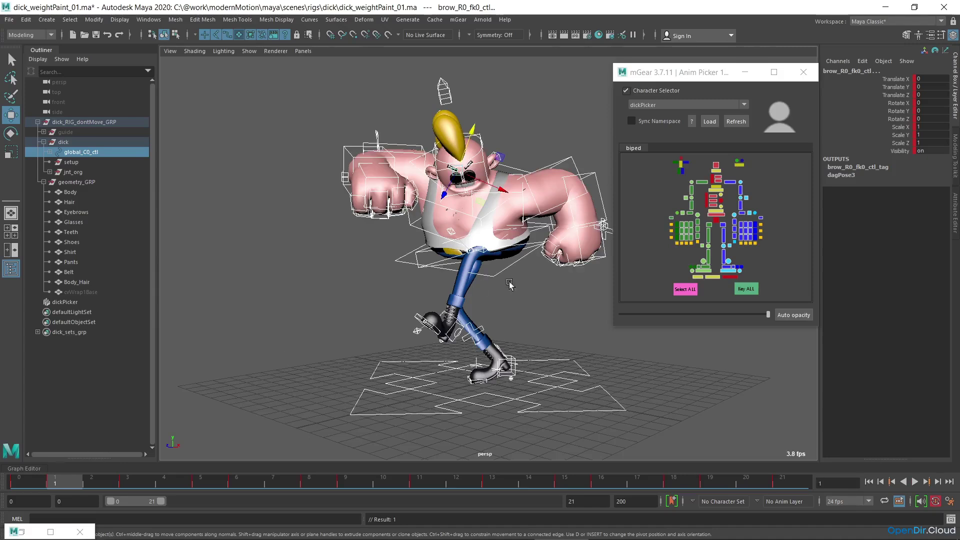
pyautogui.click(745, 73)
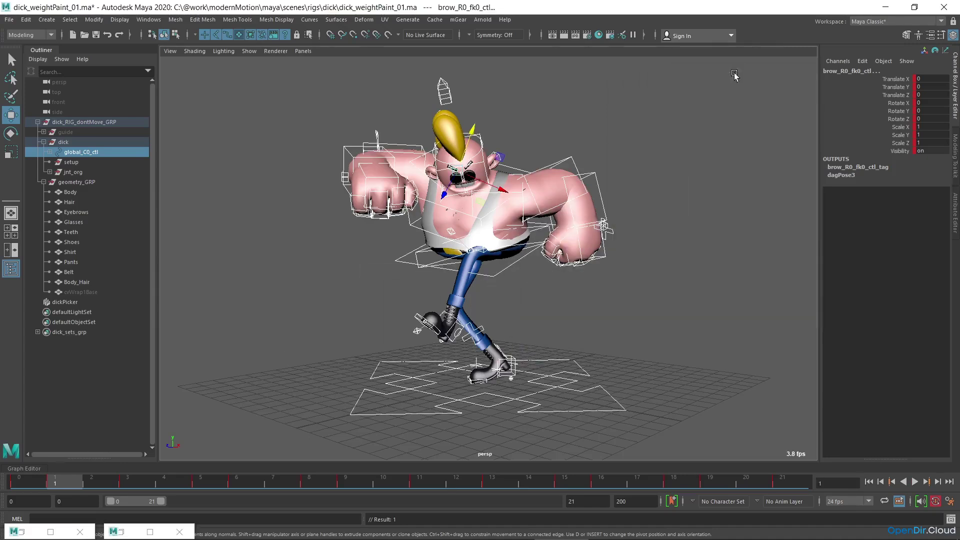
# - Clear the selection, hide NURBS curves, and display the skeleton joints in X-ray through the character's geometry
pyautogui.click(716, 158)
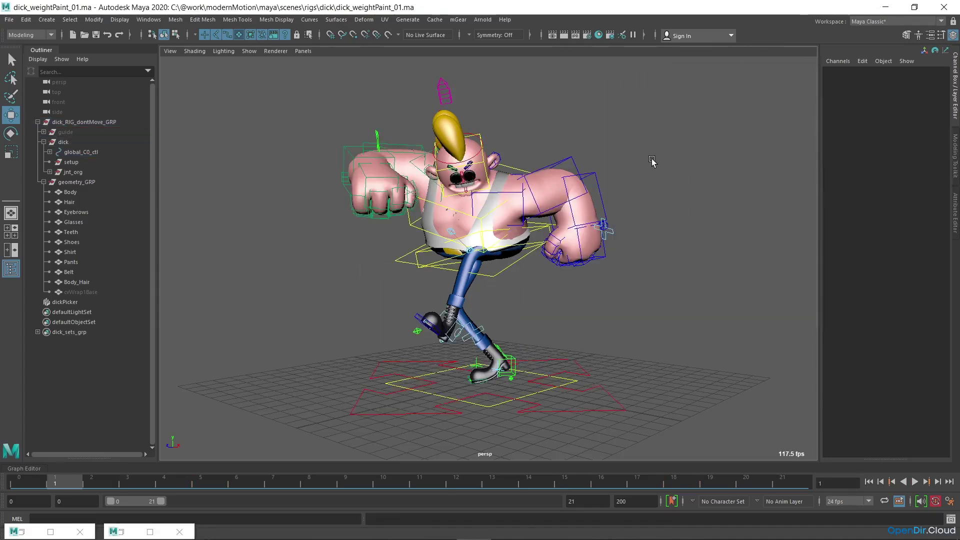
pyautogui.press('q')
pyautogui.hotkey('alt', 'v')
pyautogui.click(246, 51)
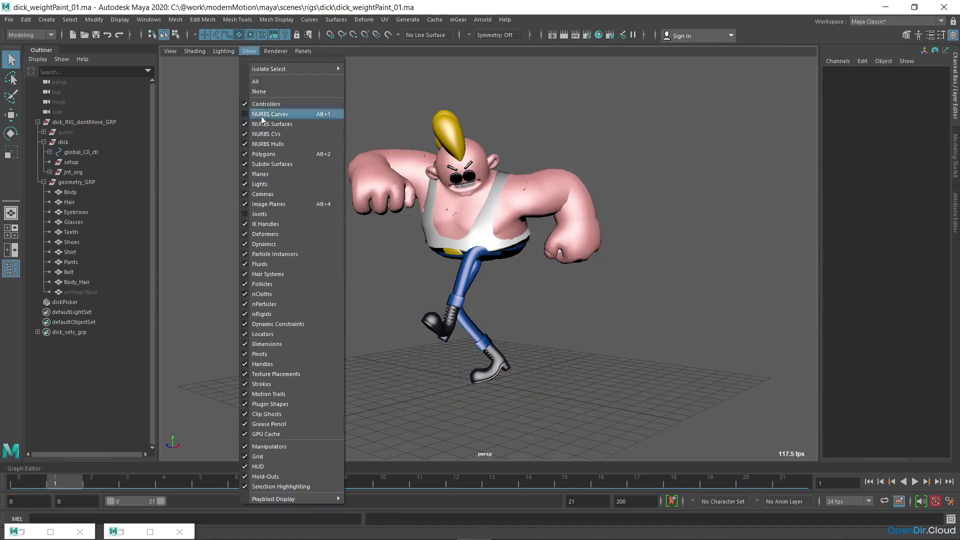
pyautogui.click(268, 215)
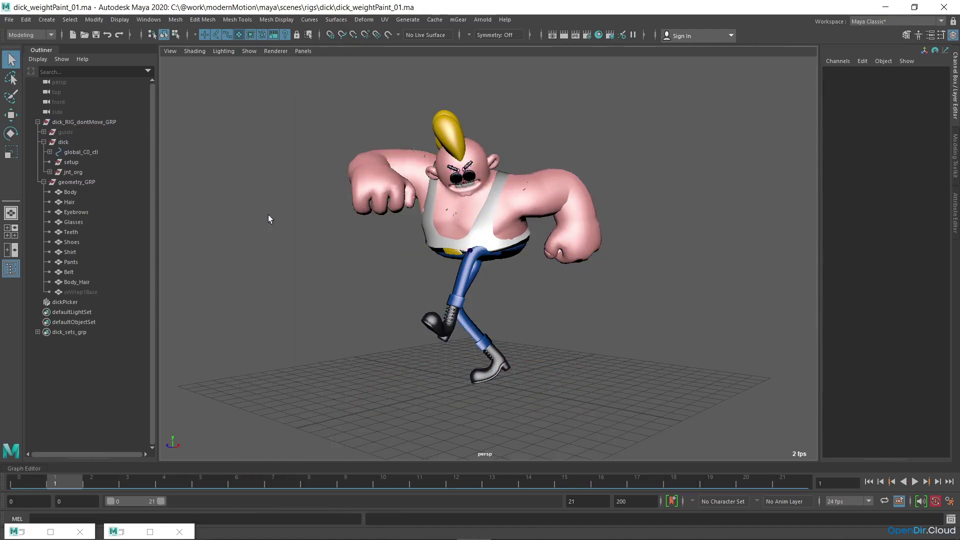
pyautogui.click(195, 51)
pyautogui.click(220, 158)
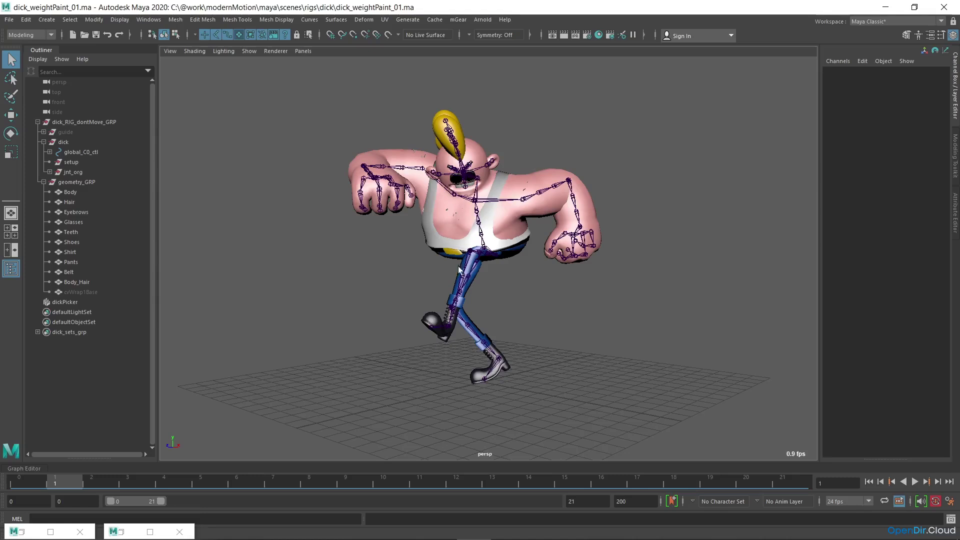
# - Select the Shoes mesh, go to frame 0, and start the Paint Skin Weights tool on it
pyautogui.click(498, 378)
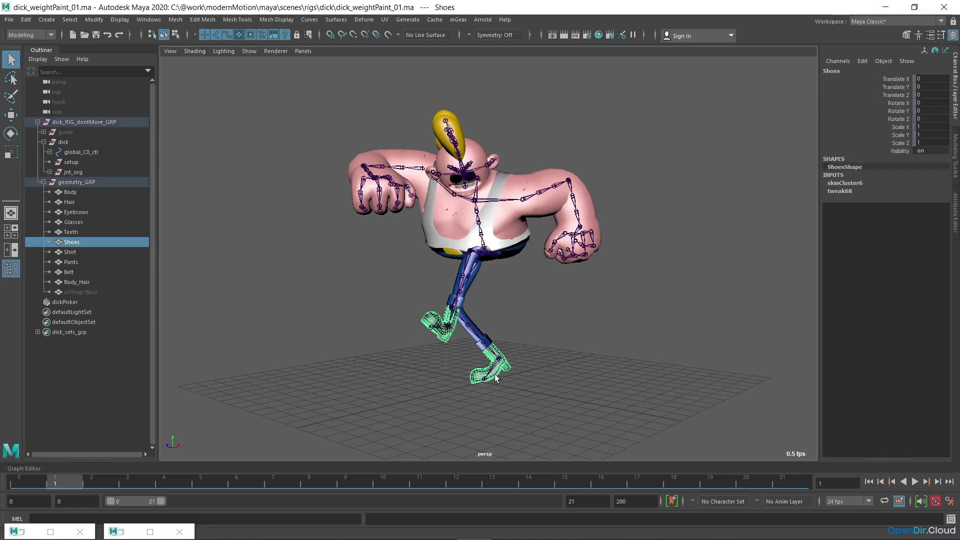
pyautogui.moveTo(68, 479); pyautogui.dragTo(19, 480)
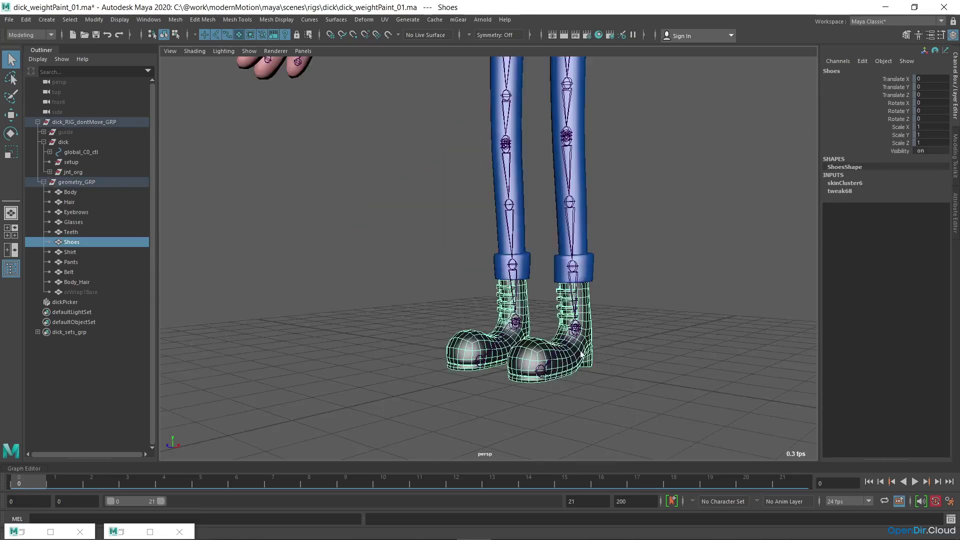
pyautogui.moveTo(580, 352); pyautogui.dragTo(543, 241, button='right')
pyautogui.scroll(5, 560, 268)
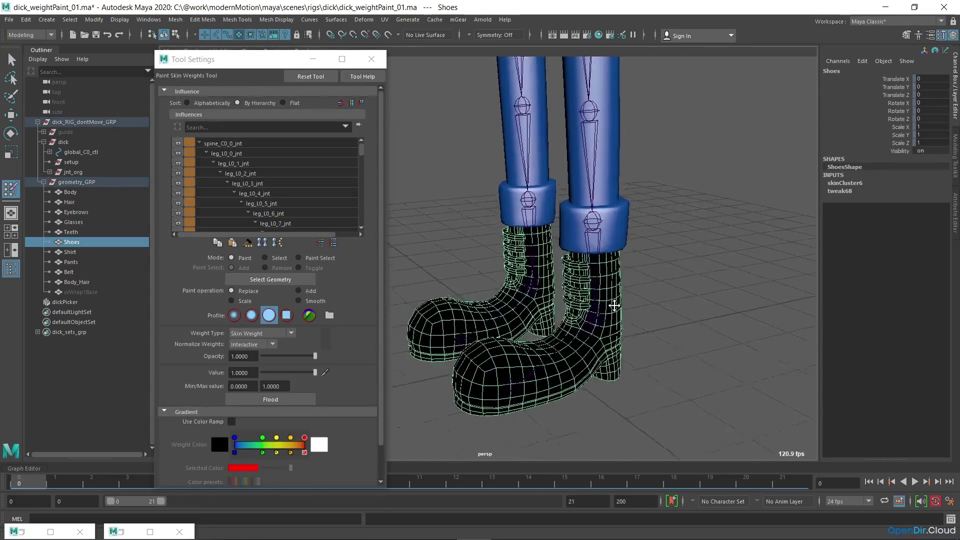
pyautogui.rightClick(598, 280)
# - In the side view, select the left shoe's vertices from the ball of the foot back to the heel, up to the ankle
pyautogui.moveTo(598, 280); pyautogui.dragTo(596, 249, button='right')
pyautogui.keyDown('alt'); pyautogui.moveTo(596, 275); pyautogui.dragTo(550, 277); pyautogui.keyUp('alt')
pyautogui.rightClick(610, 338)
pyautogui.click(614, 324)
pyautogui.click(280, 259)
pyautogui.moveTo(502, 353)
pyautogui.mouseDown()
pyautogui.moveTo(658, 384)
pyautogui.moveTo(647, 397)
pyautogui.moveTo(655, 373)
pyautogui.mouseUp()
pyautogui.click(217, 36)
pyautogui.press('space')
pyautogui.click(674, 375)
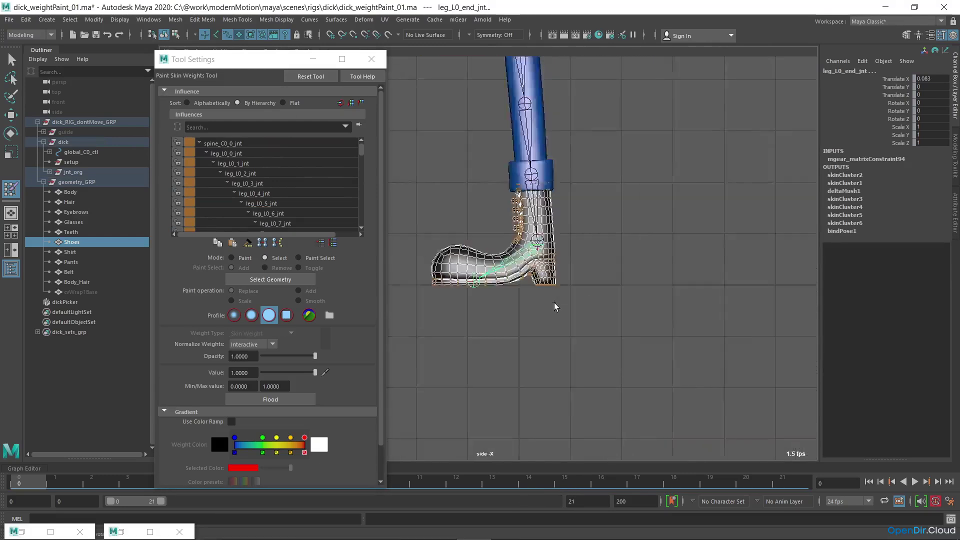
pyautogui.scroll(4, 435, 225)
pyautogui.moveTo(726, 381); pyautogui.dragTo(440, 219)
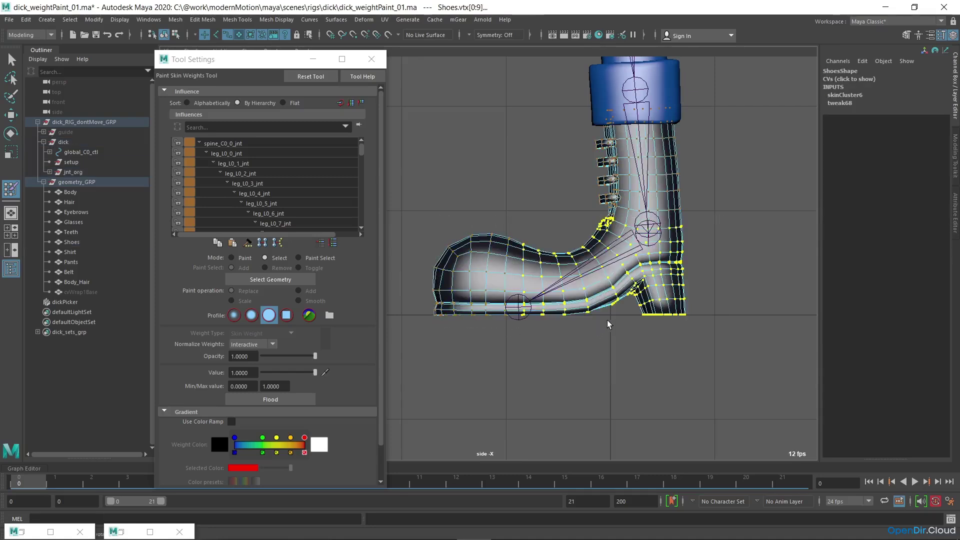
# - Return to perspective, exclude the unwanted vertices, and assign the selected left shoe area to leg_L0_end_jnt with Replace at value 1
pyautogui.press('space')
pyautogui.moveTo(609, 309); pyautogui.dragTo(609, 335)
pyautogui.keyDown('ctrl'); pyautogui.moveTo(483, 271); pyautogui.dragTo(443, 226); pyautogui.keyUp('ctrl')
pyautogui.press('space')
pyautogui.moveTo(521, 302)
pyautogui.mouseDown()
pyautogui.moveTo(528, 278)
pyautogui.moveTo(574, 331)
pyautogui.moveTo(545, 339)
pyautogui.mouseUp()
pyautogui.click(247, 258)
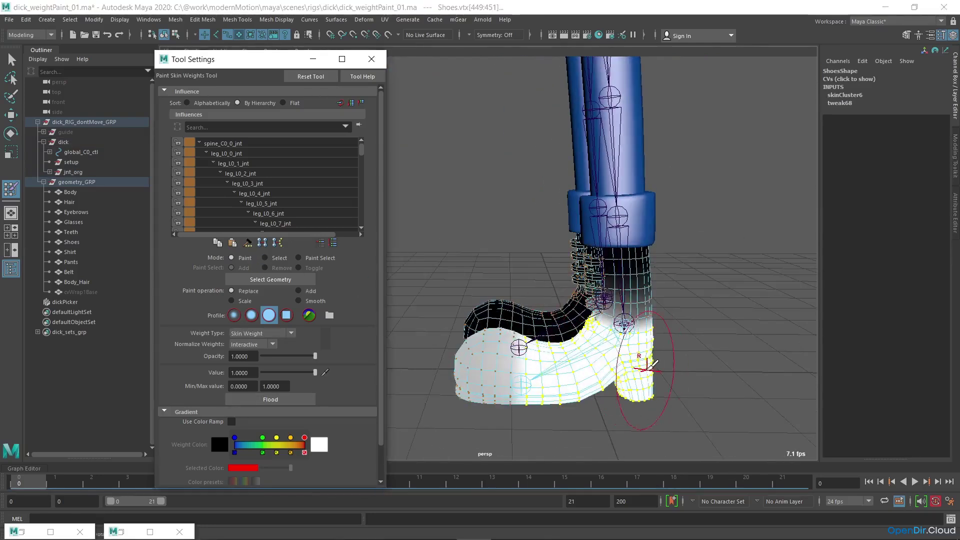
# - Select the left shoe's toe-cap vertices and flood them with foot_L0_0_jnt using Replace at value 1
pyautogui.moveTo(645, 370)
pyautogui.keyDown('alt'); pyautogui.mouseDown()
pyautogui.moveTo(623, 400)
pyautogui.moveTo(600, 312)
pyautogui.mouseUp(); pyautogui.keyUp('alt')
pyautogui.moveTo(653, 343); pyautogui.dragTo(508, 241)
pyautogui.click(243, 259)
pyautogui.moveTo(550, 397); pyautogui.dragTo(544, 274, button='right')
pyautogui.click(304, 399)
# - Select the vertex loops around the left toe joint, move to frame 9, and grow the selection
pyautogui.keyDown('alt'); pyautogui.moveTo(580, 418); pyautogui.dragTo(561, 342); pyautogui.keyUp('alt')
pyautogui.click(278, 259)
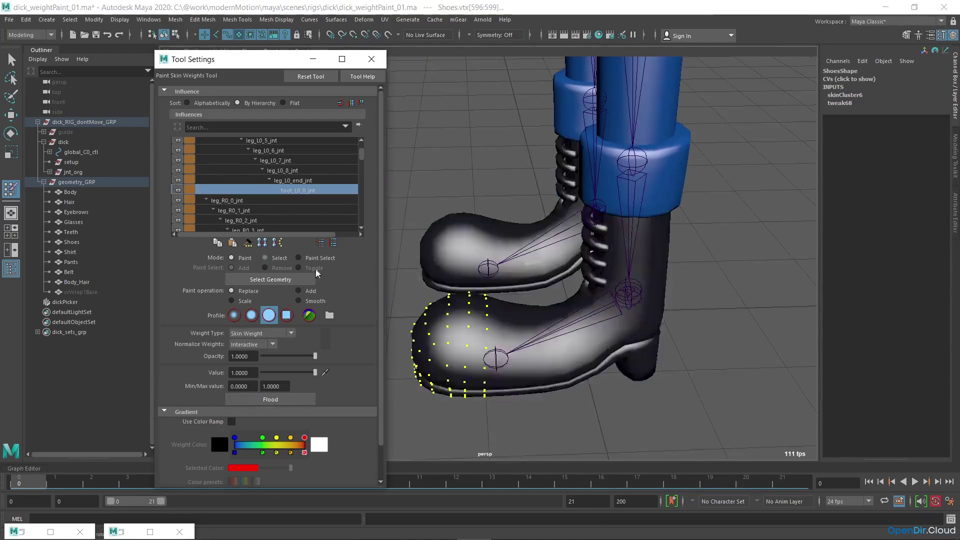
pyautogui.click(503, 350)
pyautogui.click(503, 332)
pyautogui.keyDown('shift'); pyautogui.doubleClick(502, 319); pyautogui.keyUp('shift')
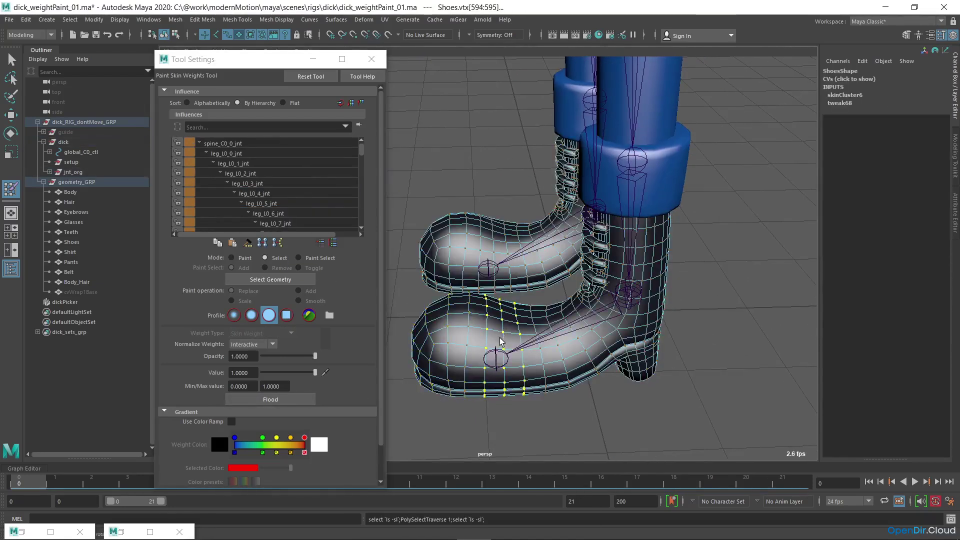
pyautogui.moveTo(50, 482); pyautogui.dragTo(343, 463)
pyautogui.keyDown('alt'); pyautogui.moveTo(541, 387); pyautogui.dragTo(504, 355); pyautogui.keyUp('alt')
pyautogui.keyDown('alt'); pyautogui.moveTo(504, 355); pyautogui.dragTo(532, 351, button='middle'); pyautogui.keyUp('alt')
pyautogui.hotkey('shift', '.')
# - Try flooding the toe-joint vertices with Smooth for the toe and foot influences, undoing each attempt
pyautogui.click(231, 257)
pyautogui.click(298, 301)
pyautogui.click(270, 399)
pyautogui.hotkey('ctrl', 'z')
pyautogui.keyDown('alt'); pyautogui.moveTo(586, 337); pyautogui.dragTo(613, 350); pyautogui.keyUp('alt')
pyautogui.moveTo(624, 268); pyautogui.dragTo(624, 242, button='right')
pyautogui.click(282, 404)
pyautogui.hotkey('ctrl', 'z')
# - Select the vertex loop at the toe-cap boundary and flood leg_L0_end_jnt weight onto it repeatedly with Add at 0.0583
pyautogui.keyDown('alt'); pyautogui.moveTo(585, 361); pyautogui.dragTo(495, 338); pyautogui.keyUp('alt')
pyautogui.scroll(2, 517, 343)
pyautogui.click(279, 258)
pyautogui.click(528, 363)
pyautogui.click(480, 325)
pyautogui.click(231, 258)
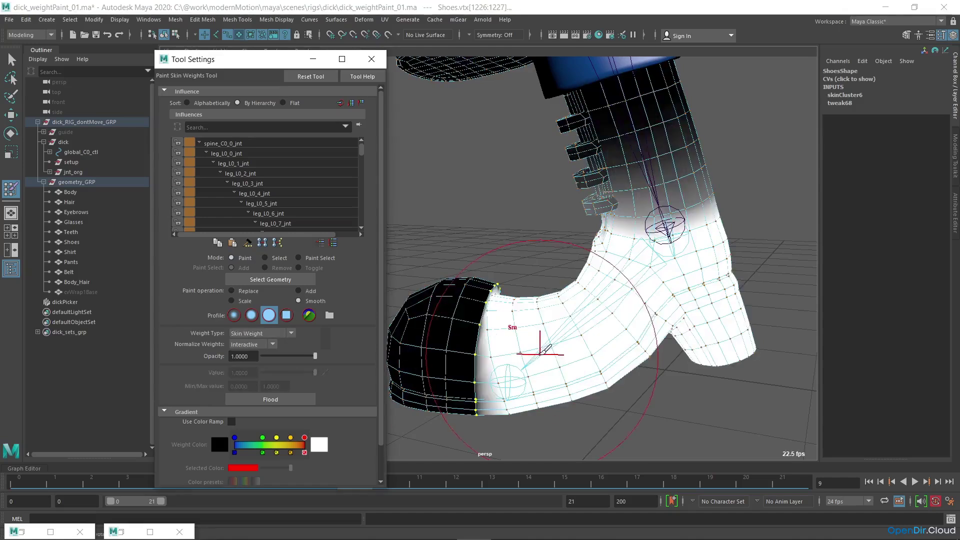
pyautogui.moveTo(267, 374); pyautogui.dragTo(266, 374)
pyautogui.click(272, 400)
pyautogui.click(272, 401)
pyautogui.click(272, 401)
pyautogui.click(272, 400)
# - Select the next vertex loop toward the toe tip and return to painting leg_L0_end_jnt with Add
pyautogui.keyDown('alt'); pyautogui.moveTo(499, 362); pyautogui.dragTo(514, 361); pyautogui.keyUp('alt')
pyautogui.click(279, 258)
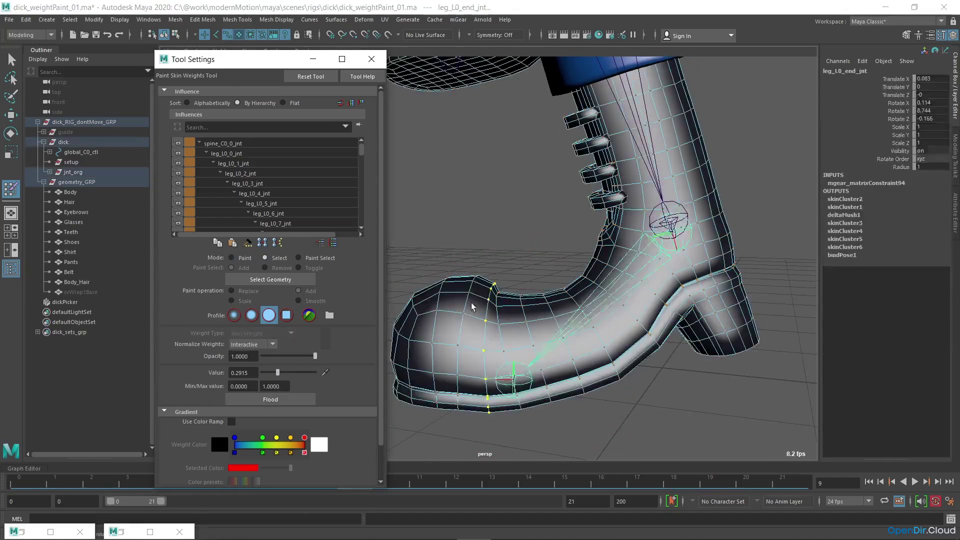
pyautogui.click(470, 294)
pyautogui.keyDown('shift'); pyautogui.doubleClick(464, 314); pyautogui.keyUp('shift')
pyautogui.click(245, 261)
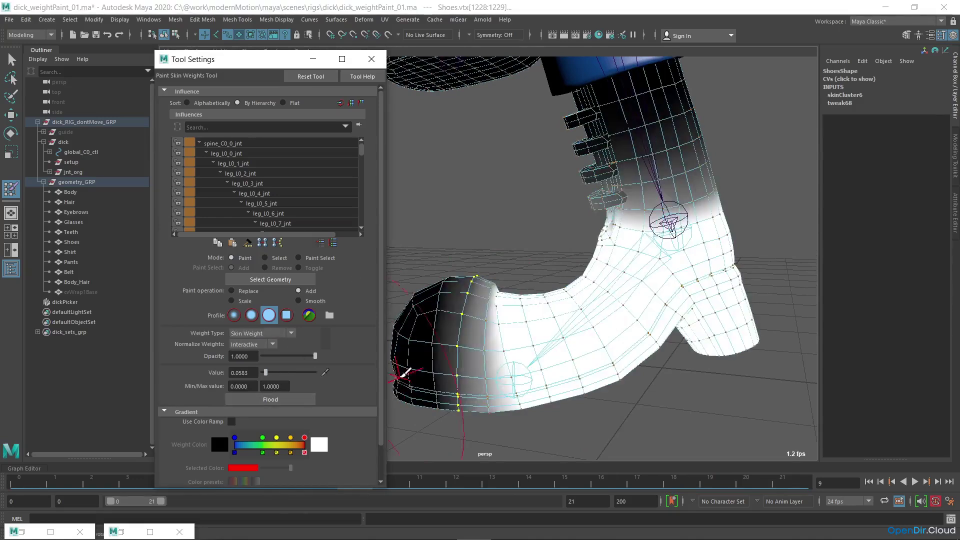
# - Select the vertex loop just behind the toe boundary and flood it twice with foot_L0_0_jnt using Add at 0.0583
pyautogui.click(265, 258)
pyautogui.click(498, 310)
pyautogui.click(245, 257)
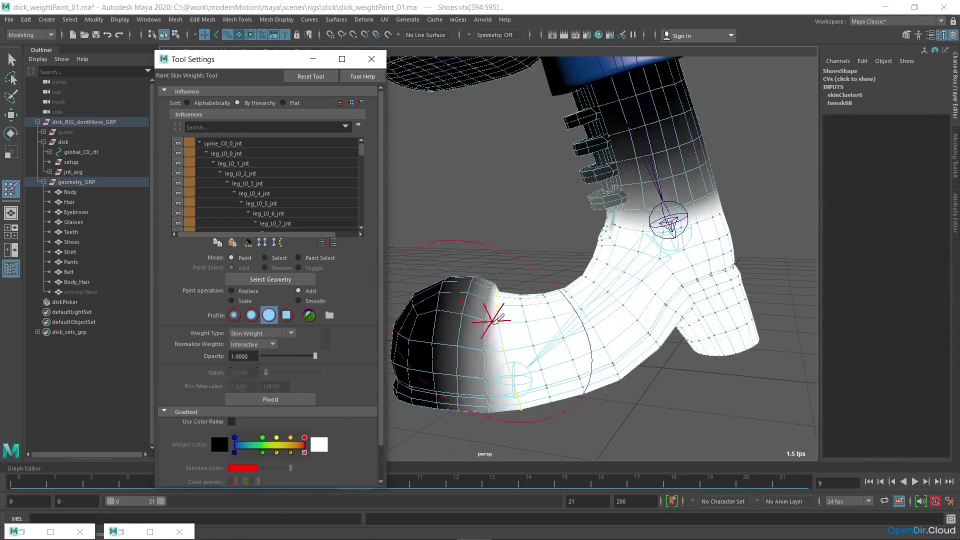
pyautogui.moveTo(514, 377); pyautogui.dragTo(515, 272, button='right')
pyautogui.click(281, 402)
pyautogui.click(282, 400)
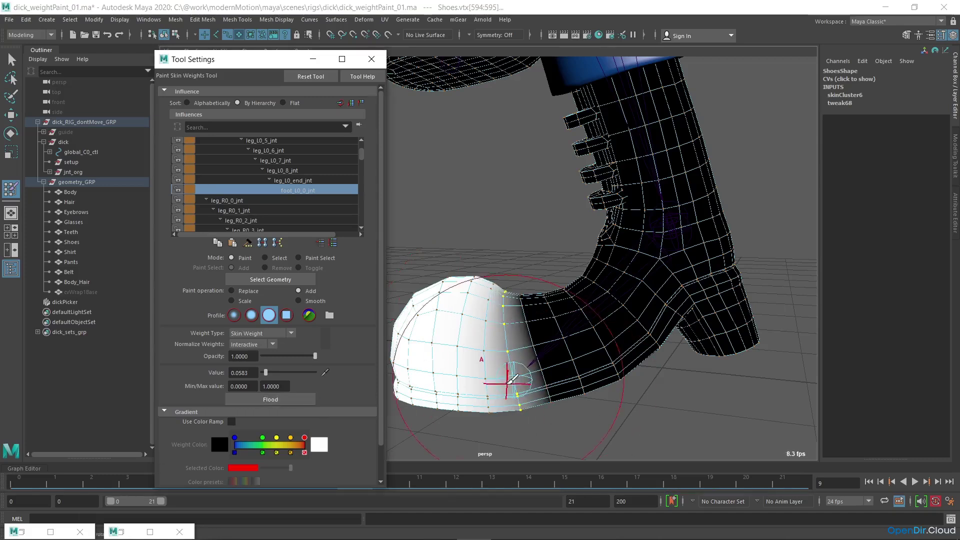
# - Leave the paint tool and scrub and play the run cycle to check the left shoe's toe bend
pyautogui.press('q')
pyautogui.scroll(-4, 507, 384)
pyautogui.moveTo(134, 483)
pyautogui.mouseDown()
pyautogui.moveTo(375, 482)
pyautogui.moveTo(565, 467)
pyautogui.mouseUp()
pyautogui.scroll(-4, 689, 456)
pyautogui.click(915, 481)
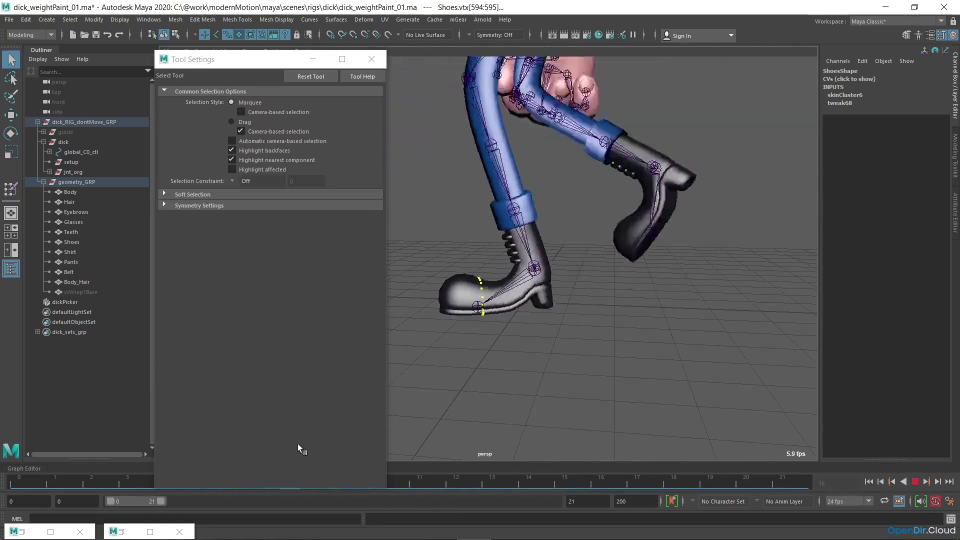
pyautogui.press('Escape')
# - Select the Shoes mesh again, reopen Paint Skin Weights, and move to frame 6
pyautogui.click(531, 268)
pyautogui.keyDown('alt'); pyautogui.moveTo(531, 268); pyautogui.dragTo(677, 322, button='right'); pyautogui.keyUp('alt')
pyautogui.press('y')
pyautogui.moveTo(175, 479); pyautogui.dragTo(238, 449)
pyautogui.moveTo(645, 255); pyautogui.dragTo(578, 240, button='right')
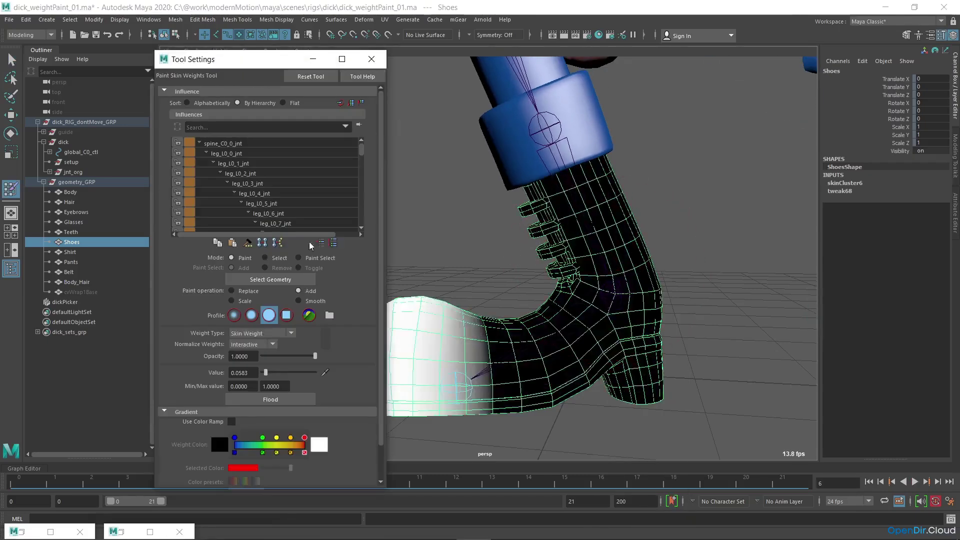
# - Select the vertex loop around the left shoe's ankle and choose leg_L0_7_jnt as the influence to paint with Add
pyautogui.click(283, 256)
pyautogui.click(655, 295)
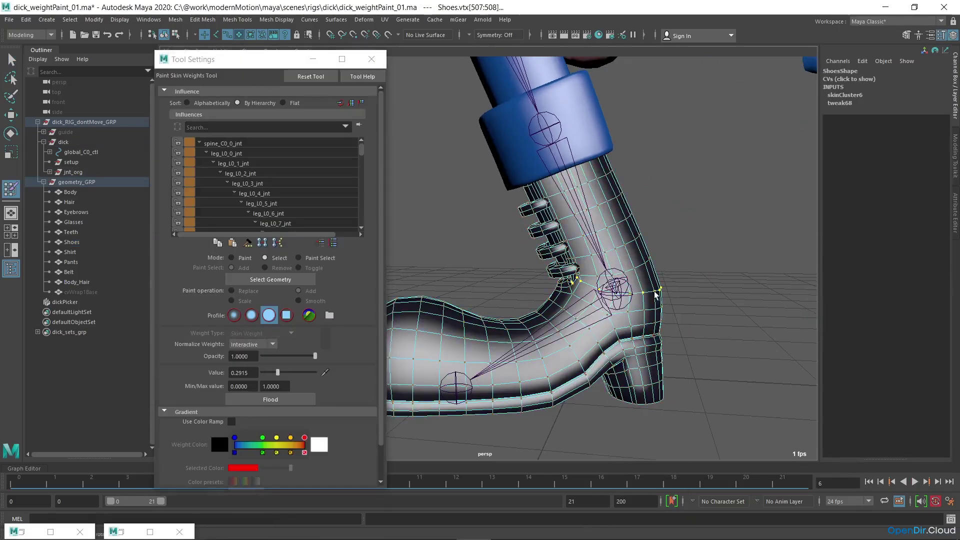
pyautogui.click(231, 258)
pyautogui.click(275, 223)
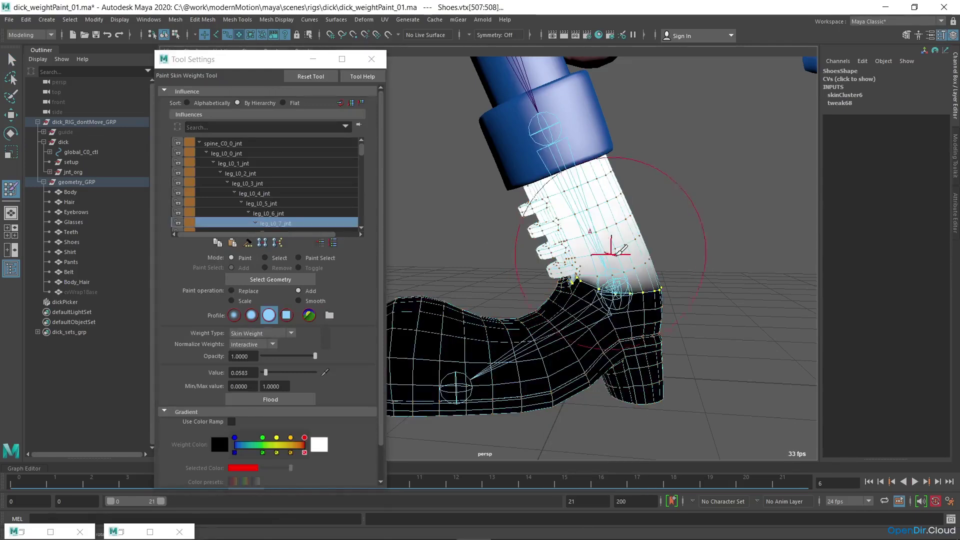
# - Select the front ankle vertices beneath the laces, grow the selection, and flood leg_L0_7_jnt twice with Smooth
pyautogui.scroll(5, 695, 302)
pyautogui.keyDown('alt'); pyautogui.moveTo(676, 322); pyautogui.dragTo(640, 314); pyautogui.keyUp('alt')
pyautogui.click(265, 258)
pyautogui.moveTo(575, 300)
pyautogui.keyDown('alt'); pyautogui.mouseDown()
pyautogui.moveTo(551, 285)
pyautogui.moveTo(545, 293)
pyautogui.mouseUp(); pyautogui.keyUp('alt')
pyautogui.keyDown('alt'); pyautogui.moveTo(545, 292); pyautogui.dragTo(576, 274); pyautogui.keyUp('alt')
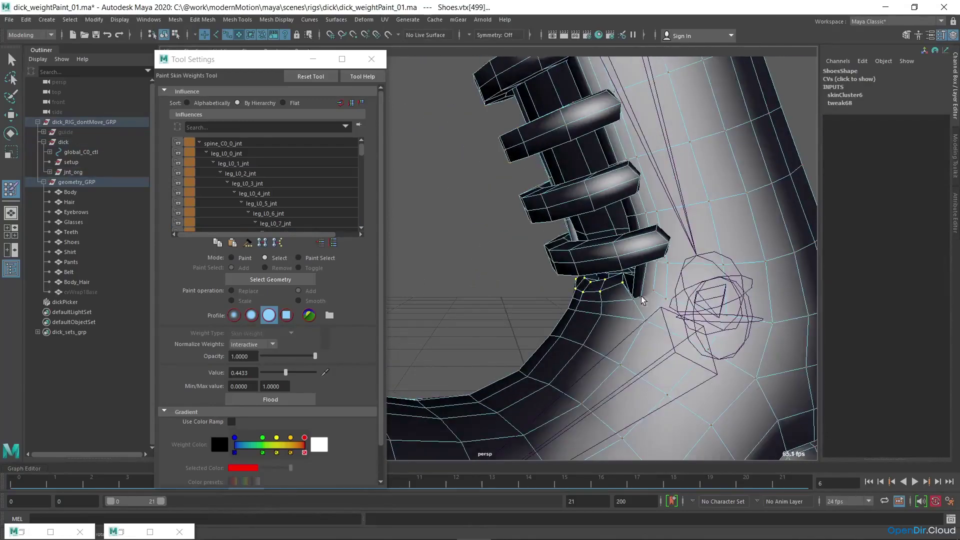
pyautogui.keyDown('alt'); pyautogui.moveTo(636, 294); pyautogui.dragTo(625, 293); pyautogui.keyUp('alt')
pyautogui.hotkey('shift', '.')
pyautogui.click(247, 259)
pyautogui.click(317, 301)
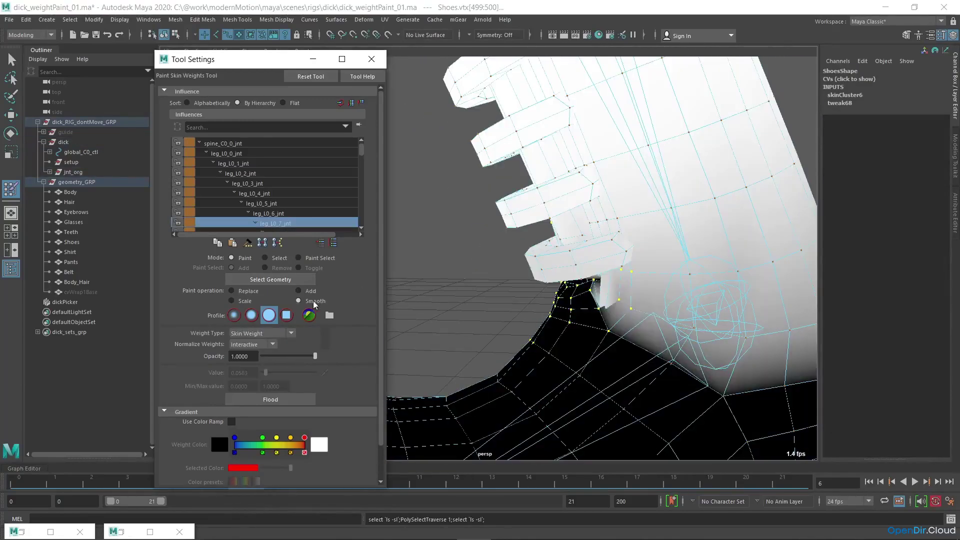
pyautogui.click(285, 400)
pyautogui.click(285, 400)
# - Exit the paint tool, clear the selection, and close the Tool Settings window
pyautogui.keyDown('alt'); pyautogui.moveTo(645, 287); pyautogui.dragTo(617, 295, button='right'); pyautogui.keyUp('alt')
pyautogui.moveTo(617, 296)
pyautogui.keyDown('alt'); pyautogui.mouseDown()
pyautogui.moveTo(776, 313)
pyautogui.moveTo(549, 290)
pyautogui.mouseUp(); pyautogui.keyUp('alt')
pyautogui.press('q')
pyautogui.keyDown('alt'); pyautogui.moveTo(645, 292); pyautogui.dragTo(602, 296, button='right'); pyautogui.keyUp('alt')
pyautogui.click(636, 318)
pyautogui.click(372, 59)
# - Play and scrub the run cycle to examine the left shoe's ankle and toe deformation
pyautogui.keyDown('alt'); pyautogui.moveTo(345, 240); pyautogui.dragTo(300, 280, button='right'); pyautogui.keyUp('alt')
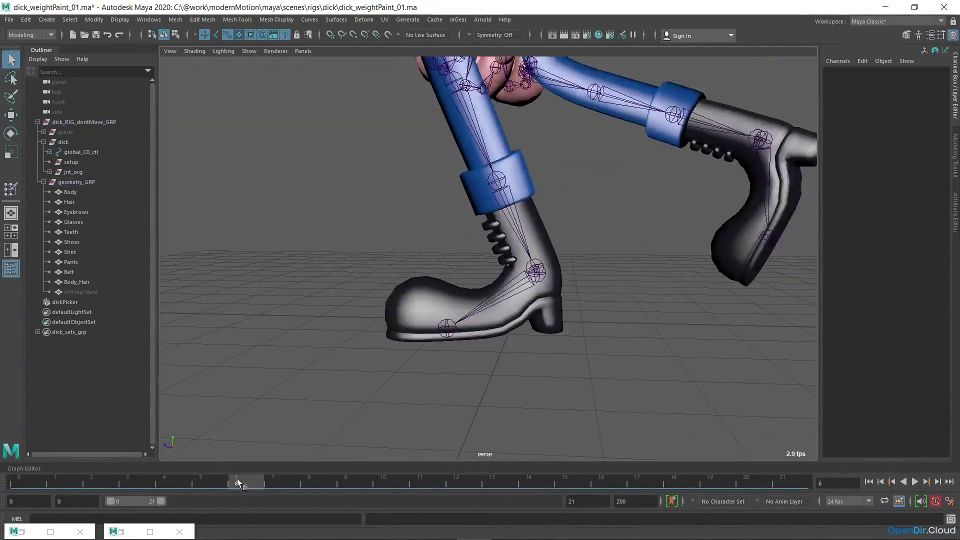
pyautogui.hotkey('alt', 'v')
pyautogui.moveTo(436, 449); pyautogui.dragTo(260, 464)
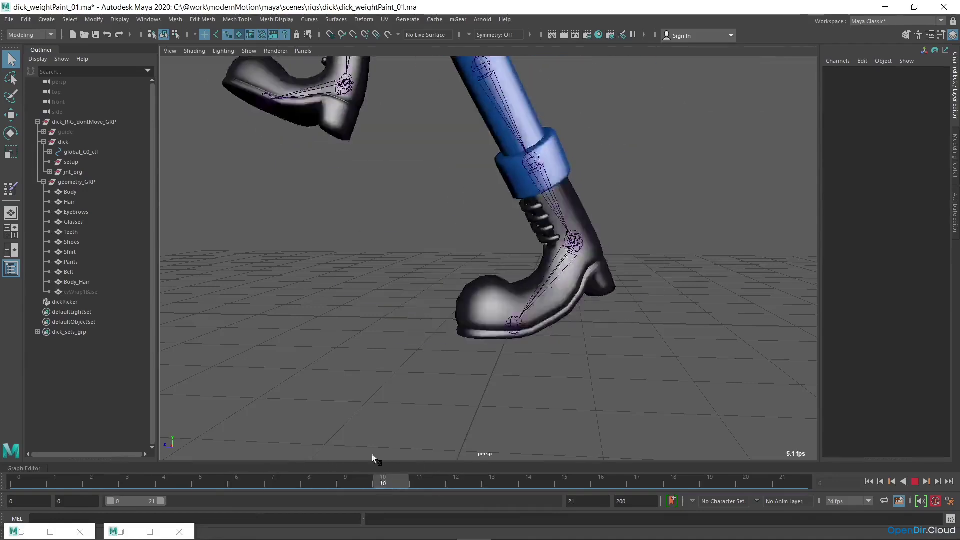
# - Return to frame 0, select the Shoes mesh, and switch to the Rigging menu set
pyautogui.hotkey('alt', 'shift', 'v')
pyautogui.keyDown('alt'); pyautogui.moveTo(551, 313); pyautogui.dragTo(665, 303); pyautogui.keyUp('alt')
pyautogui.click(531, 295)
pyautogui.keyDown('alt'); pyautogui.moveTo(531, 295); pyautogui.dragTo(658, 255, button='right'); pyautogui.keyUp('alt')
pyautogui.keyDown('alt'); pyautogui.moveTo(658, 255); pyautogui.dragTo(676, 250); pyautogui.keyUp('alt')
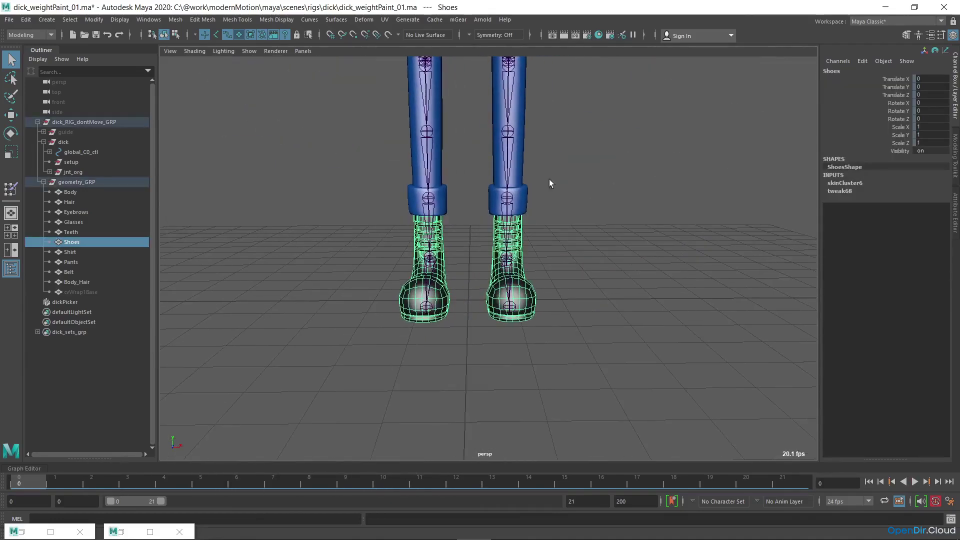
pyautogui.click(25, 33)
pyautogui.click(25, 52)
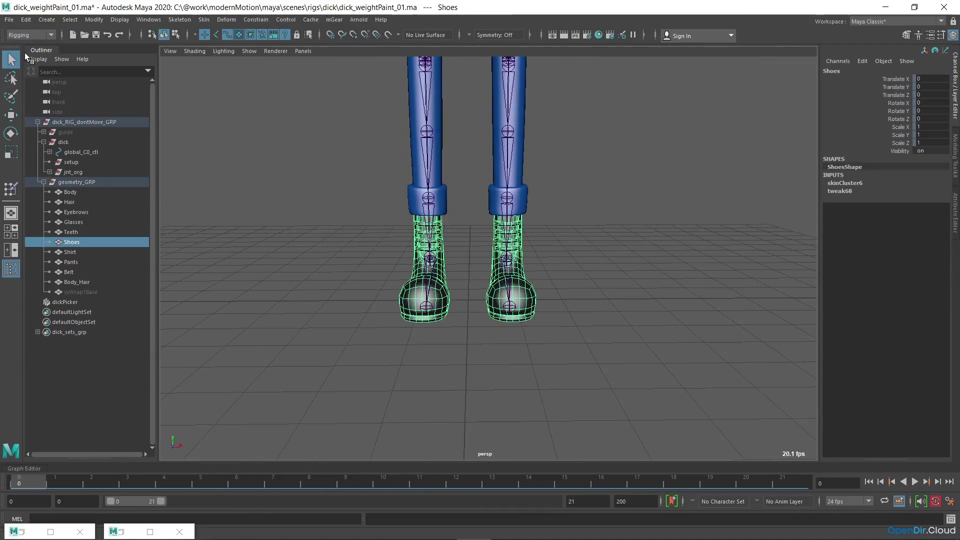
# - Mirror the shoes' skin weights across YZ from positive to negative X with Closest point on surface and Closest joint
pyautogui.click(205, 20)
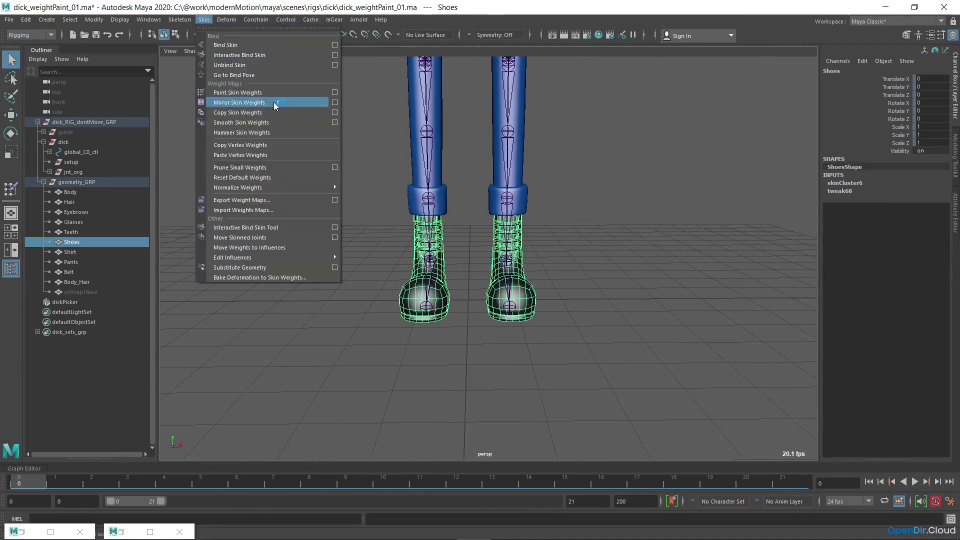
pyautogui.click(333, 103)
pyautogui.moveTo(444, 191); pyautogui.dragTo(699, 152)
pyautogui.keyDown('alt'); pyautogui.moveTo(279, 331); pyautogui.dragTo(195, 411); pyautogui.keyUp('alt')
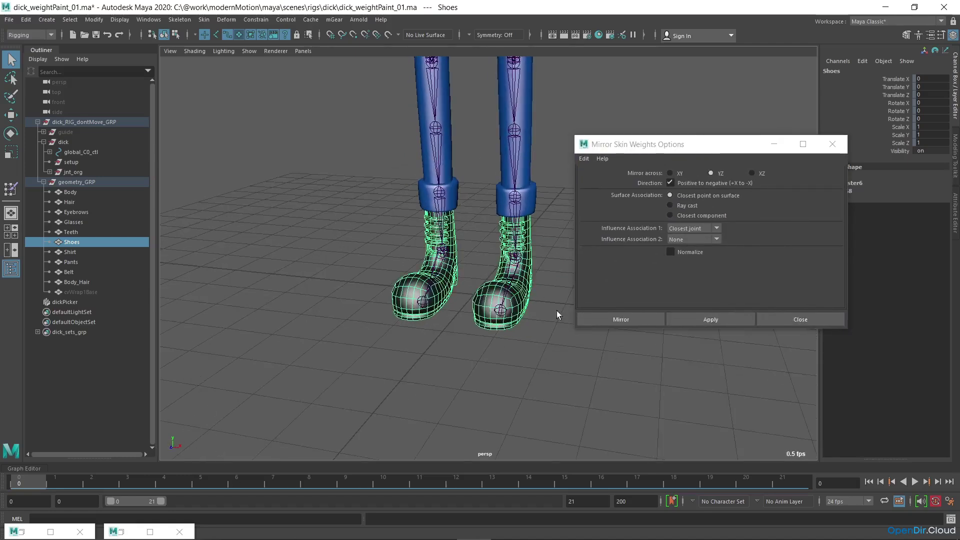
pyautogui.click(629, 321)
# - Scrub and play the run cycle to check the mirrored weights on the right shoe, ending on frame 1
pyautogui.moveTo(42, 478); pyautogui.dragTo(131, 450)
pyautogui.keyDown('alt'); pyautogui.moveTo(255, 320); pyautogui.dragTo(429, 292); pyautogui.keyUp('alt')
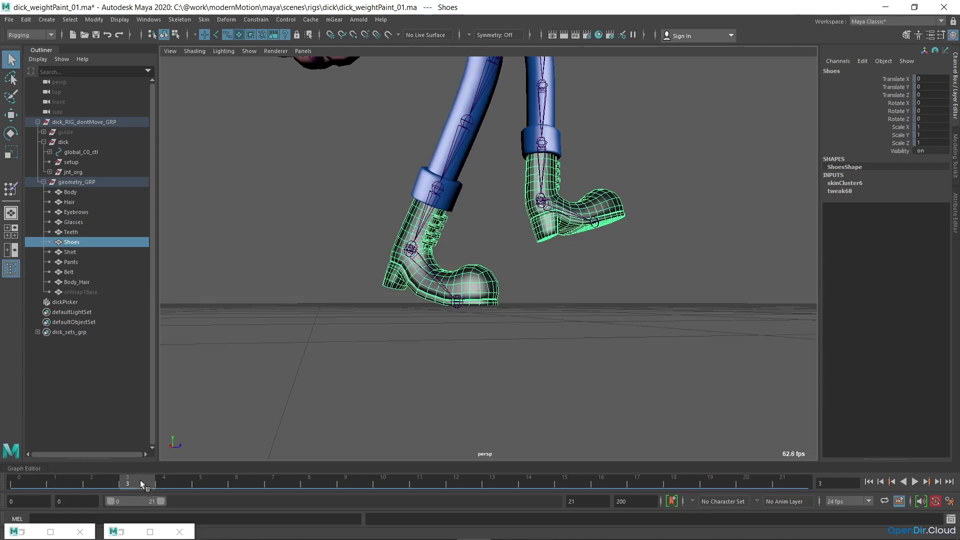
pyautogui.hotkey('alt', 'v')
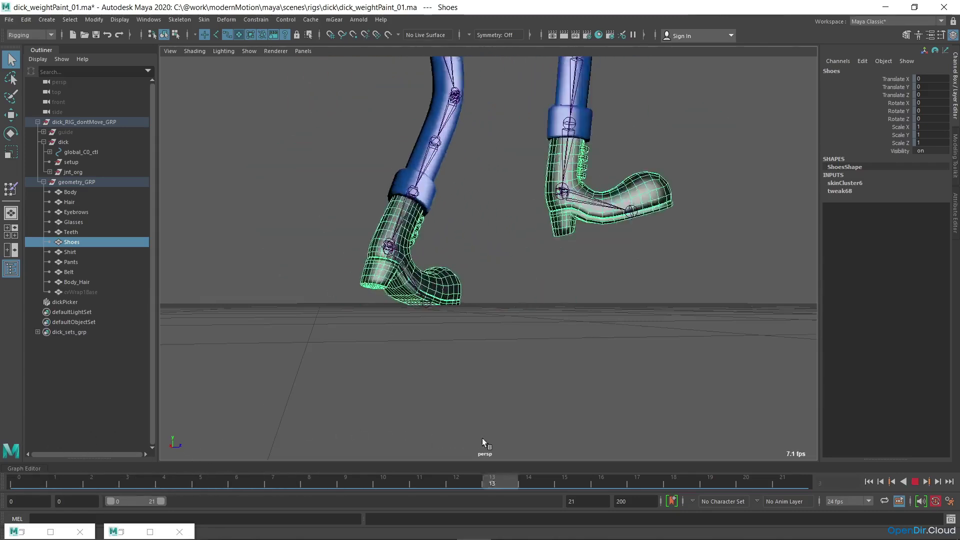
pyautogui.moveTo(150, 475); pyautogui.dragTo(75, 440)
# - Frame the whole character, clear the selection, and save the scene
pyautogui.press('a')
pyautogui.keyDown('alt'); pyautogui.moveTo(594, 290); pyautogui.dragTo(404, 292); pyautogui.keyUp('alt')
pyautogui.keyDown('alt'); pyautogui.moveTo(404, 292); pyautogui.dragTo(590, 316, button='right'); pyautogui.keyUp('alt')
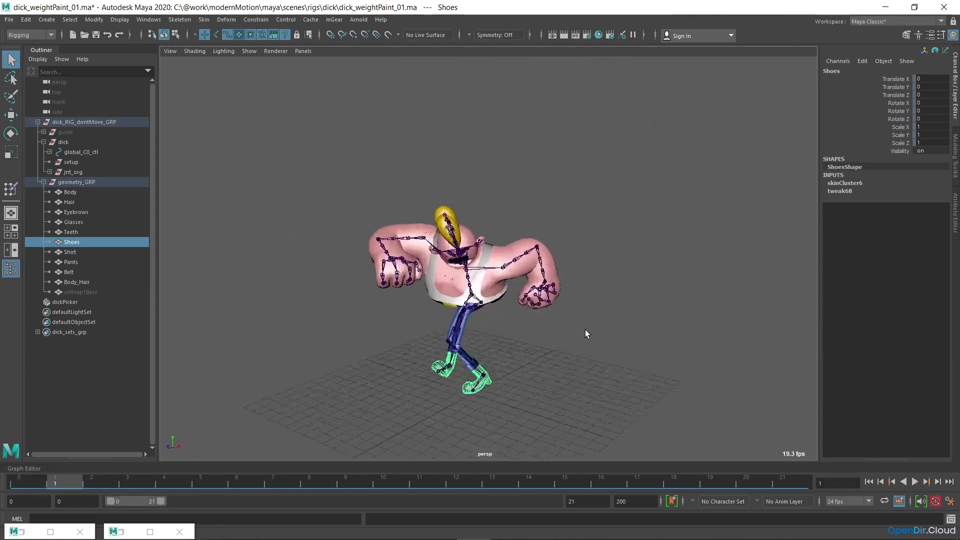
pyautogui.keyDown('alt'); pyautogui.moveTo(590, 317); pyautogui.dragTo(587, 300); pyautogui.keyUp('alt')
pyautogui.click(580, 363)
pyautogui.keyDown('alt'); pyautogui.moveTo(580, 363); pyautogui.dragTo(590, 315, button='middle'); pyautogui.keyUp('alt')
pyautogui.keyDown('alt'); pyautogui.moveTo(590, 315); pyautogui.dragTo(619, 283, button='right'); pyautogui.keyUp('alt')
pyautogui.hotkey('ctrl', 's')
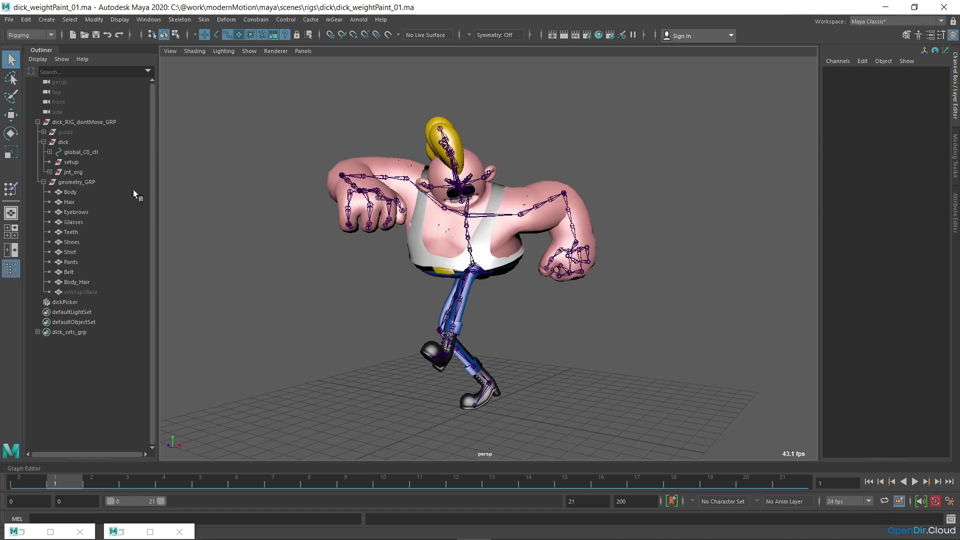
# - Select the Body, Hair, Eyebrows, Glasses, Teeth, and Shoes meshes together
pyautogui.click(71, 192)
pyautogui.keyDown('ctrl'); pyautogui.click(70, 202); pyautogui.keyUp('ctrl')
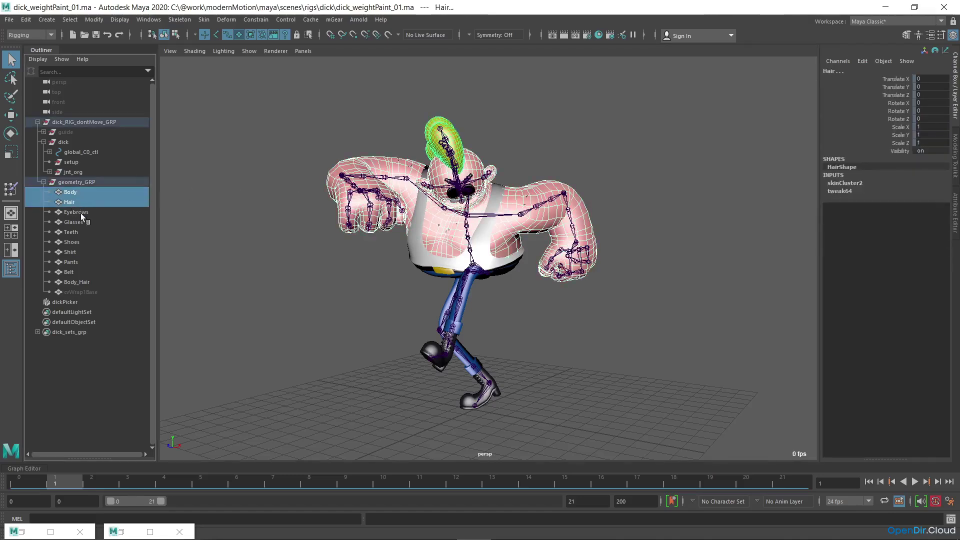
pyautogui.keyDown('ctrl'); pyautogui.click(80, 212); pyautogui.keyUp('ctrl')
pyautogui.keyDown('ctrl'); pyautogui.click(77, 222); pyautogui.keyUp('ctrl')
pyautogui.keyDown('ctrl'); pyautogui.click(75, 232); pyautogui.keyUp('ctrl')
pyautogui.keyDown('ctrl'); pyautogui.click(75, 242); pyautogui.keyUp('ctrl')
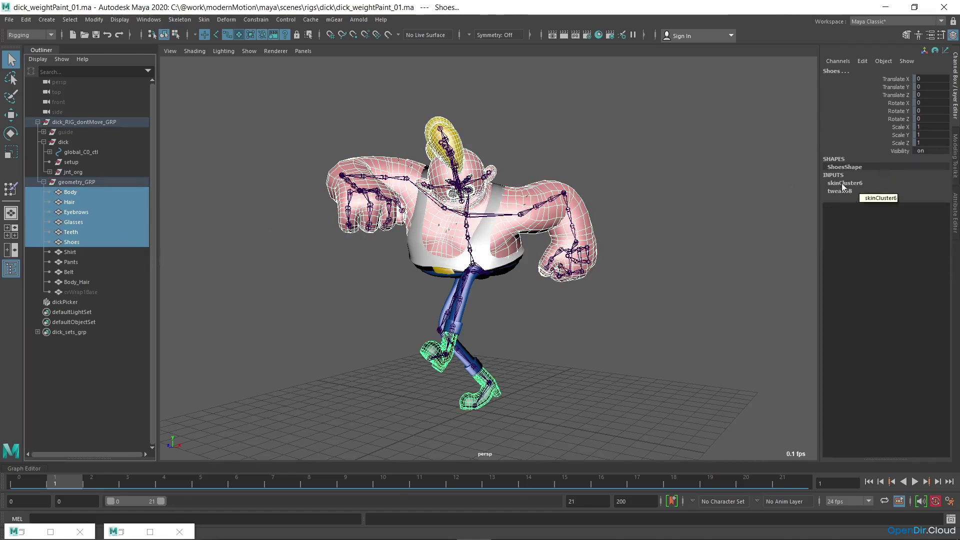
# - Export the selected meshes' weights as an mGear ASCII skin pack, overwriting dickSkinPack.gSkinPack in the skinWeights folder, and clear the selection
pyautogui.click(334, 20)
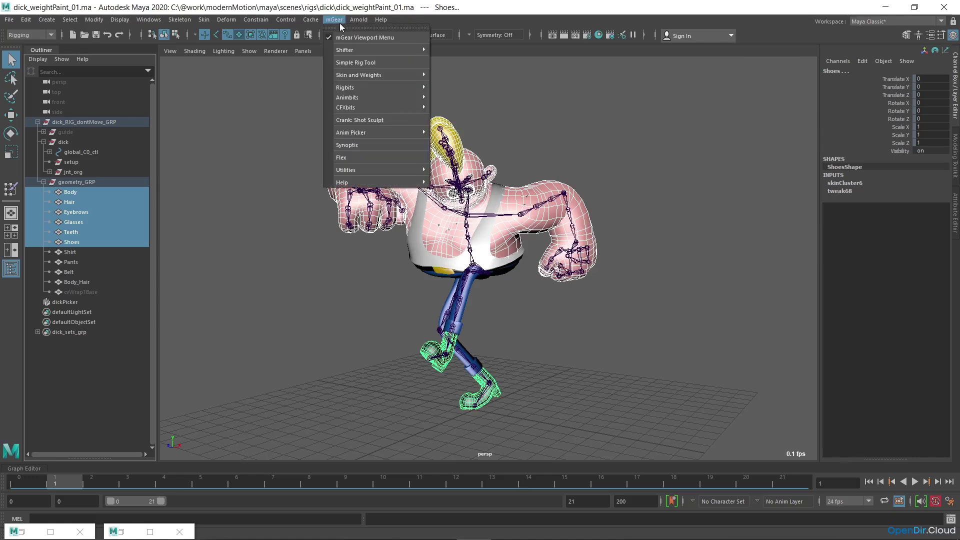
pyautogui.moveTo(388, 74)
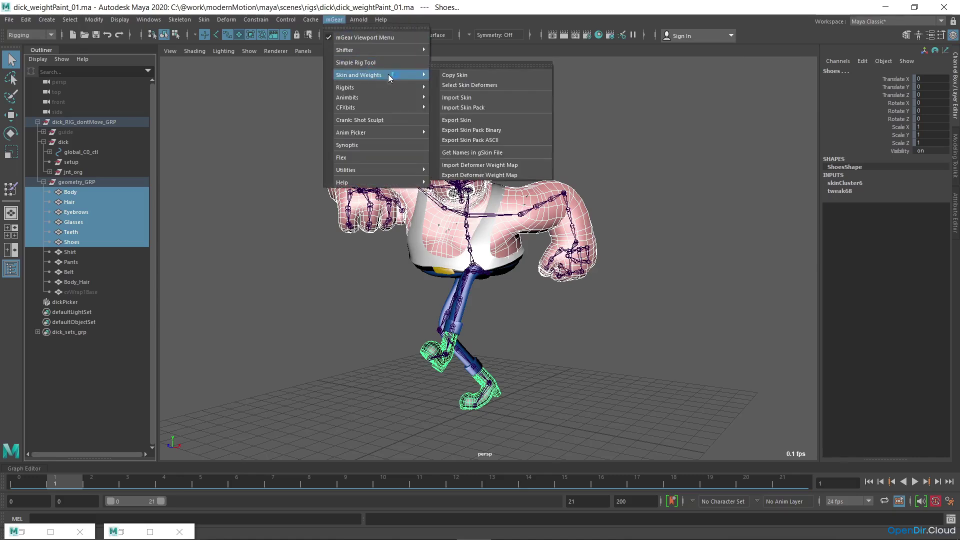
pyautogui.click(498, 139)
pyautogui.doubleClick(304, 262)
pyautogui.click(296, 184)
pyautogui.doubleClick(296, 184)
pyautogui.doubleClick(298, 163)
pyautogui.click(320, 161)
pyautogui.doubleClick(319, 161)
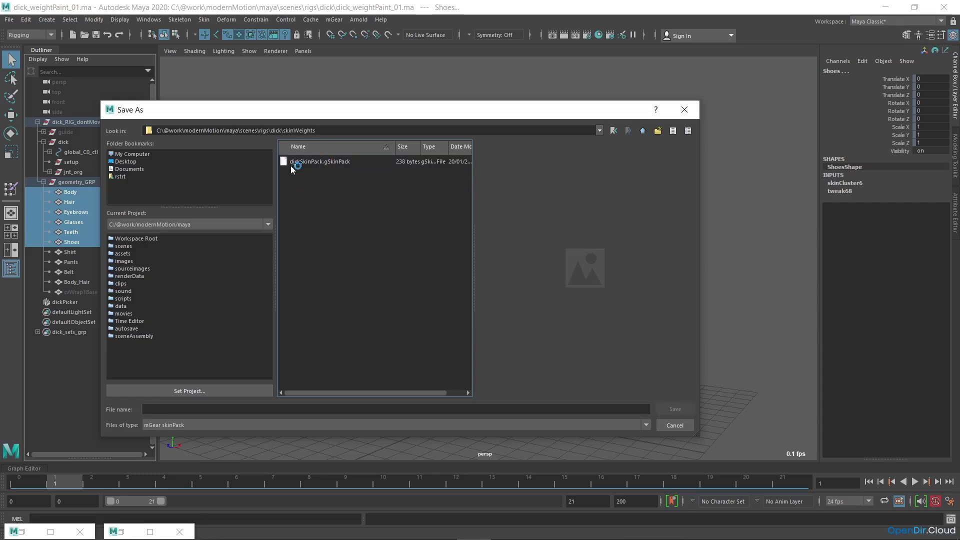
pyautogui.doubleClick(329, 161)
pyautogui.click(379, 289)
pyautogui.click(366, 281)
# - Save the weight-painting scene and open dick_Rig_01.ma
pyautogui.click(9, 19)
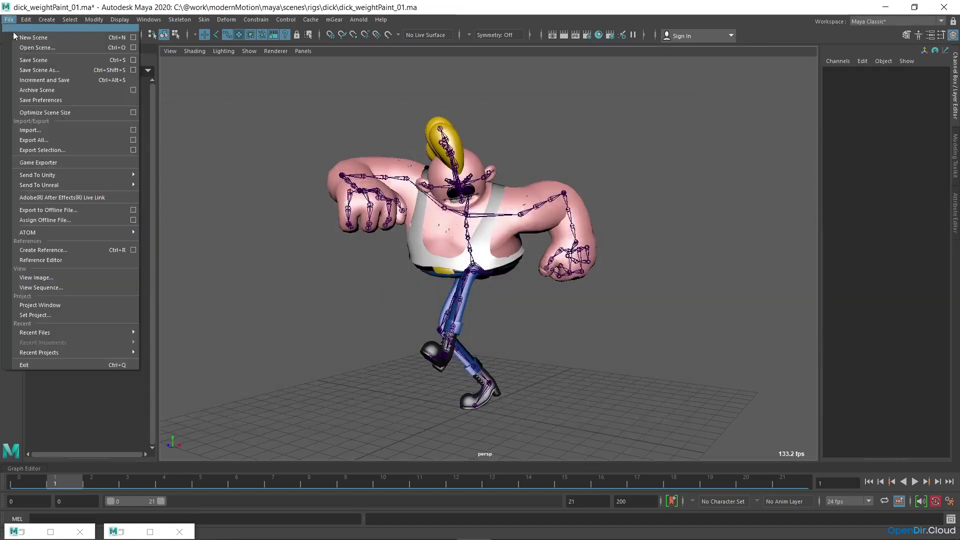
pyautogui.click(47, 59)
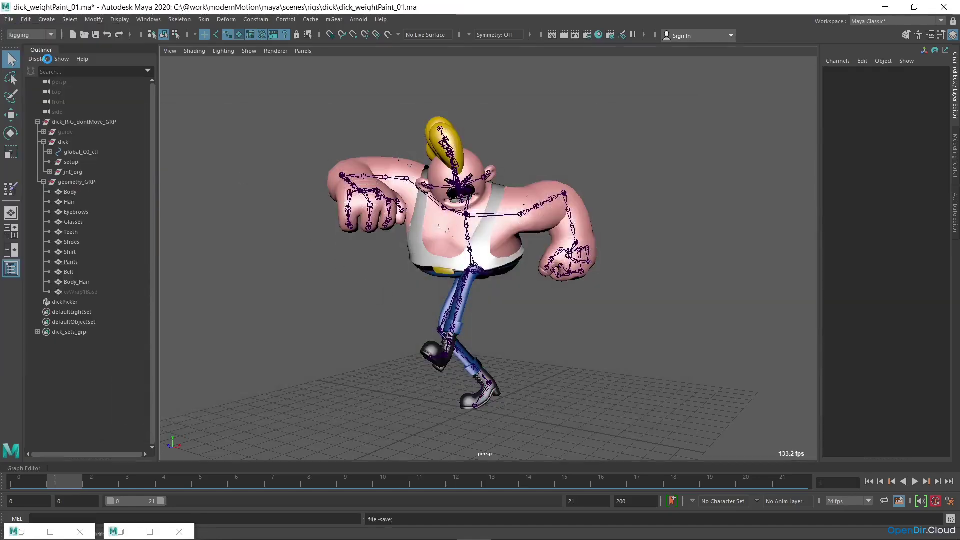
pyautogui.click(10, 20)
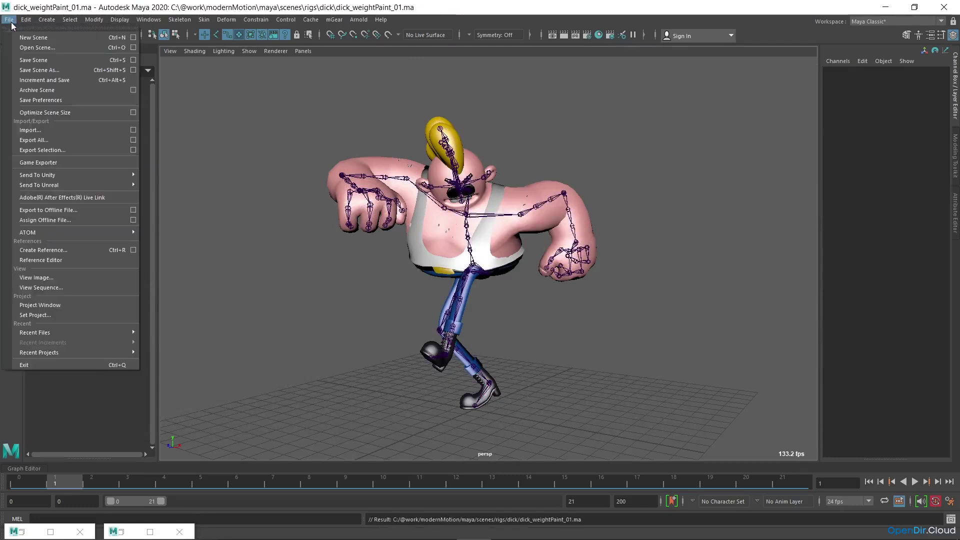
pyautogui.click(47, 49)
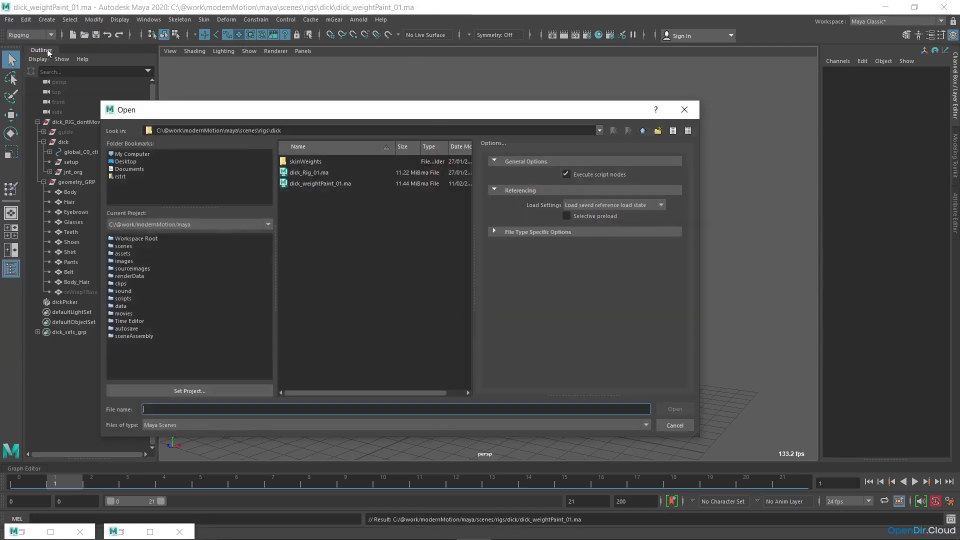
pyautogui.doubleClick(304, 173)
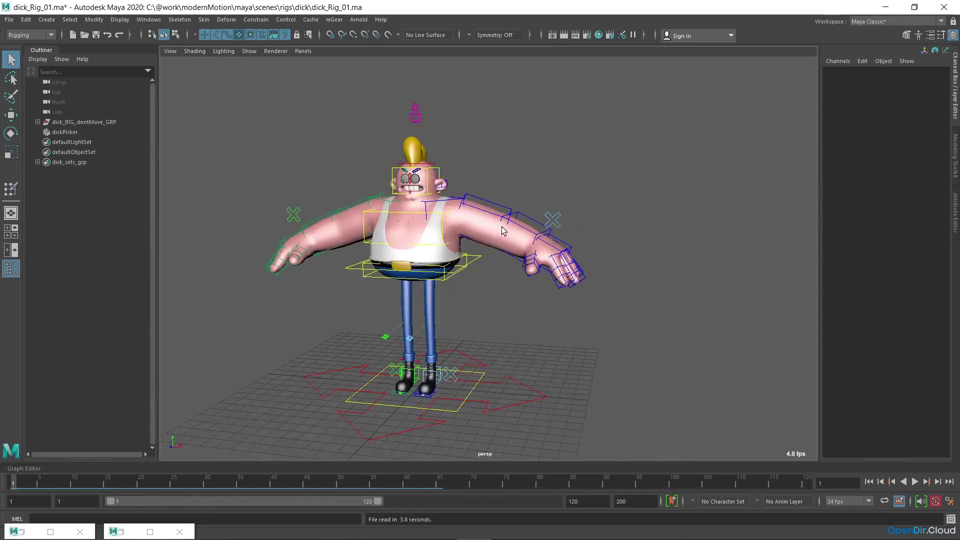
# - Import the dickSkinPack.gSkinPack skin pack onto the rig with mGear
pyautogui.click(334, 19)
pyautogui.moveTo(362, 76)
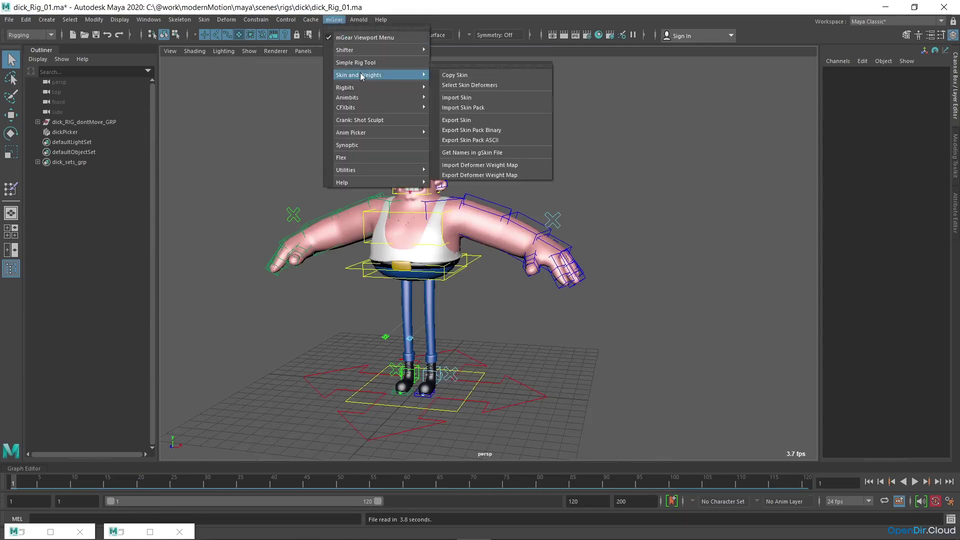
pyautogui.click(462, 108)
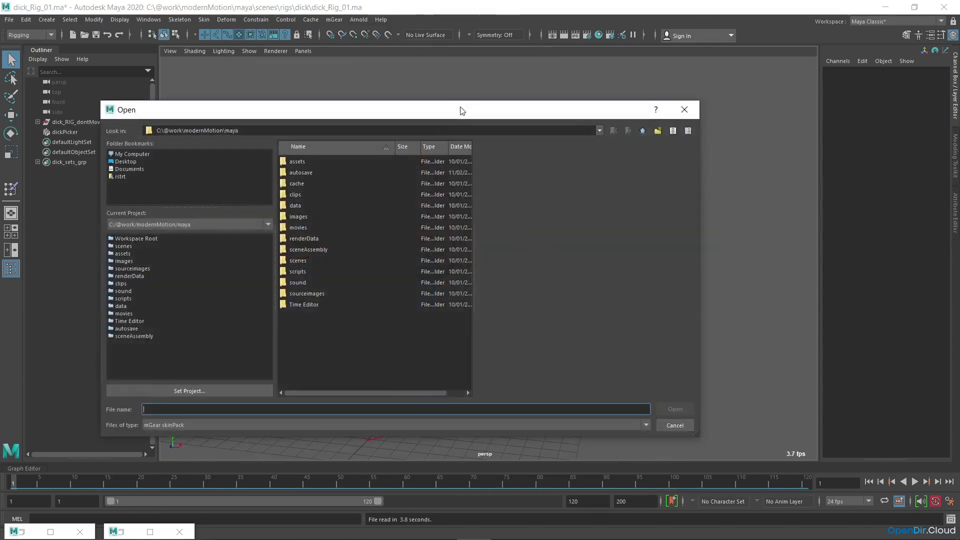
pyautogui.doubleClick(297, 261)
pyautogui.doubleClick(299, 162)
pyautogui.doubleClick(308, 162)
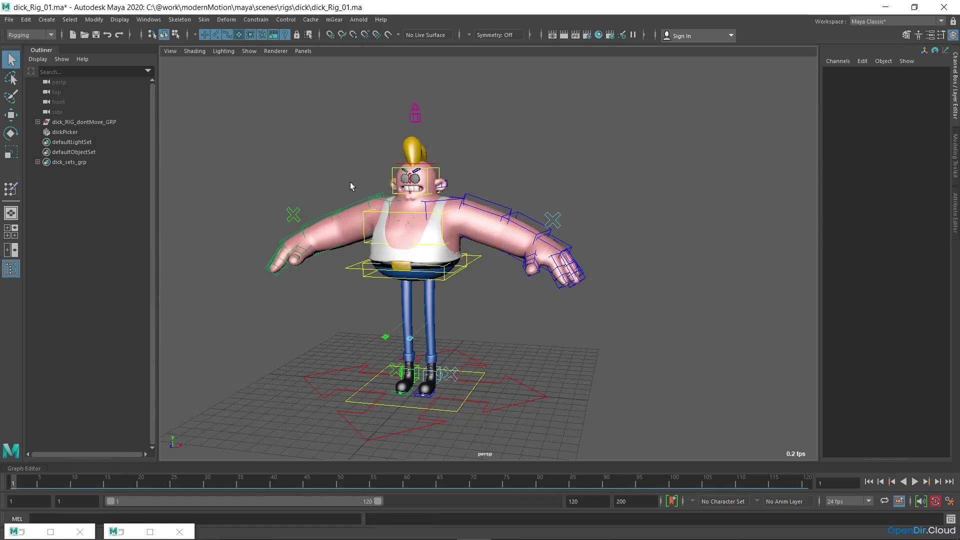
# - Test the imported skinning by moving the body control, and undo the move
pyautogui.click(479, 258)
pyautogui.press('w')
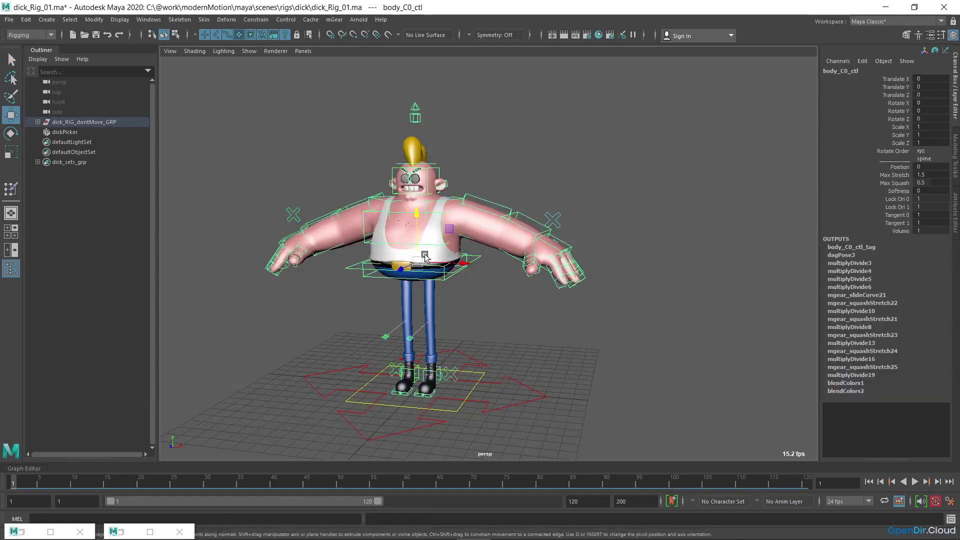
pyautogui.moveTo(421, 261)
pyautogui.mouseDown()
pyautogui.moveTo(487, 279)
pyautogui.moveTo(444, 288)
pyautogui.moveTo(407, 261)
pyautogui.mouseUp()
pyautogui.hotkey('ctrl', 'z')
pyautogui.hotkey('ctrl', 'z')
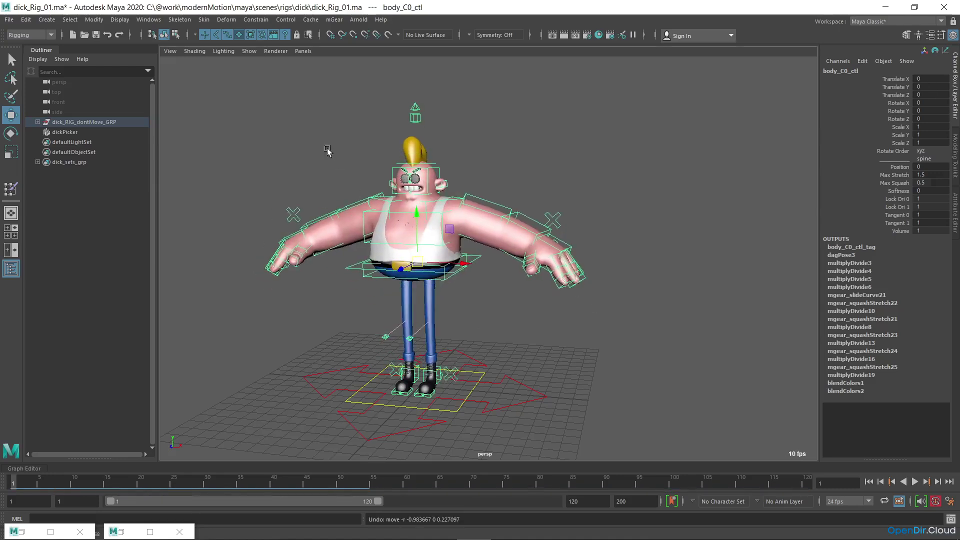
# - Save the rig scene and open dick_Animation_01.ma from the anim folder
pyautogui.click(9, 20)
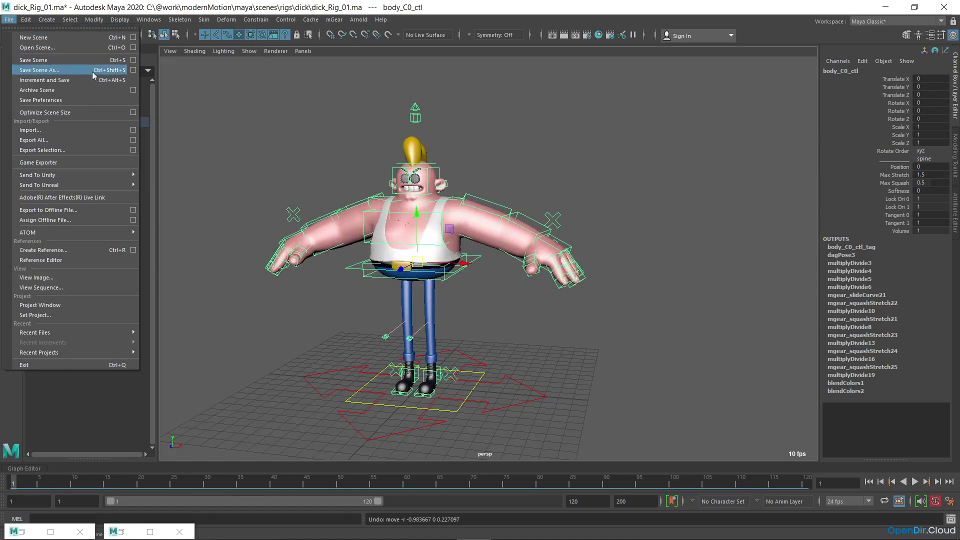
pyautogui.click(72, 61)
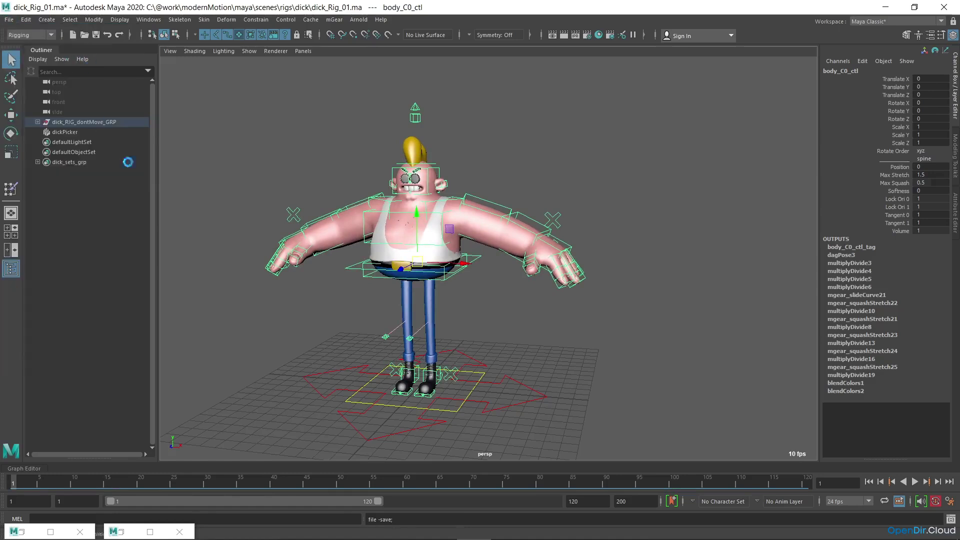
pyautogui.press('w')
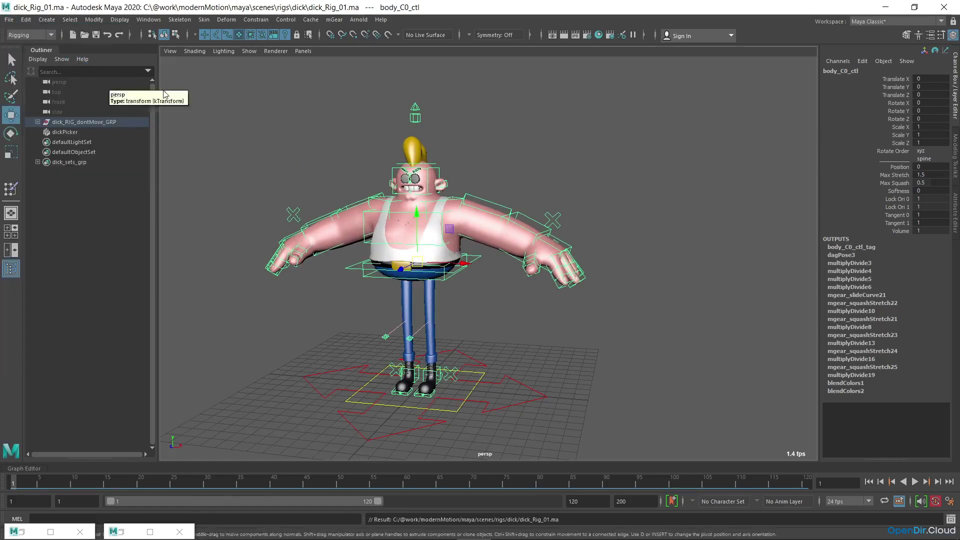
pyautogui.click(10, 22)
pyautogui.click(30, 40)
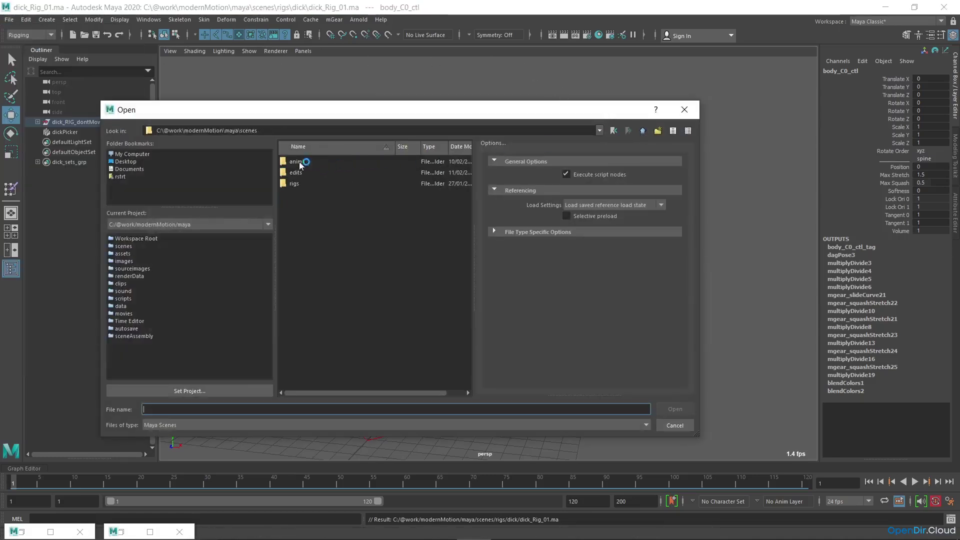
pyautogui.doubleClick(296, 162)
pyautogui.doubleClick(300, 162)
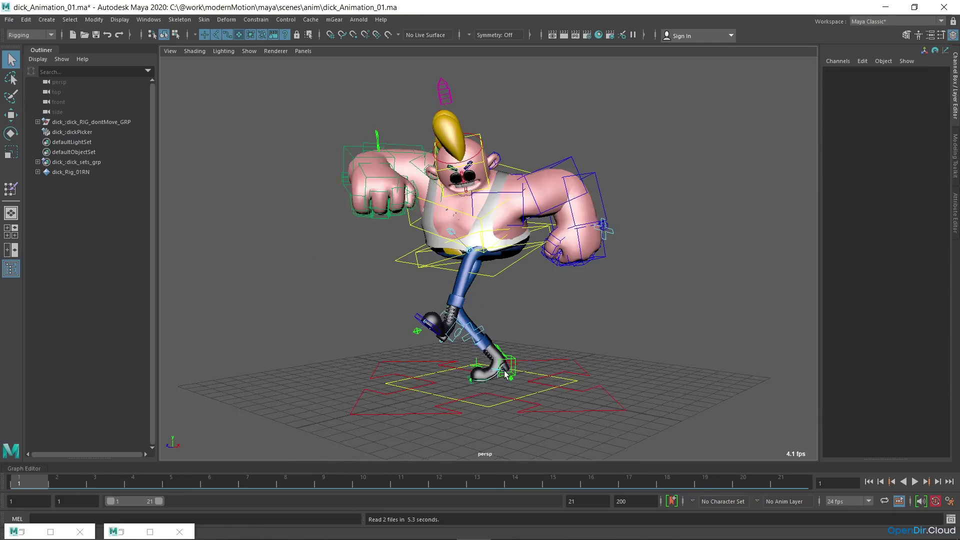
# - Examine the reload options for the rig group's reference and the dick_Rig_01 entry in the Reference Editor
pyautogui.moveTo(28, 482); pyautogui.dragTo(15, 460)
pyautogui.click(118, 122)
pyautogui.rightClick(118, 122)
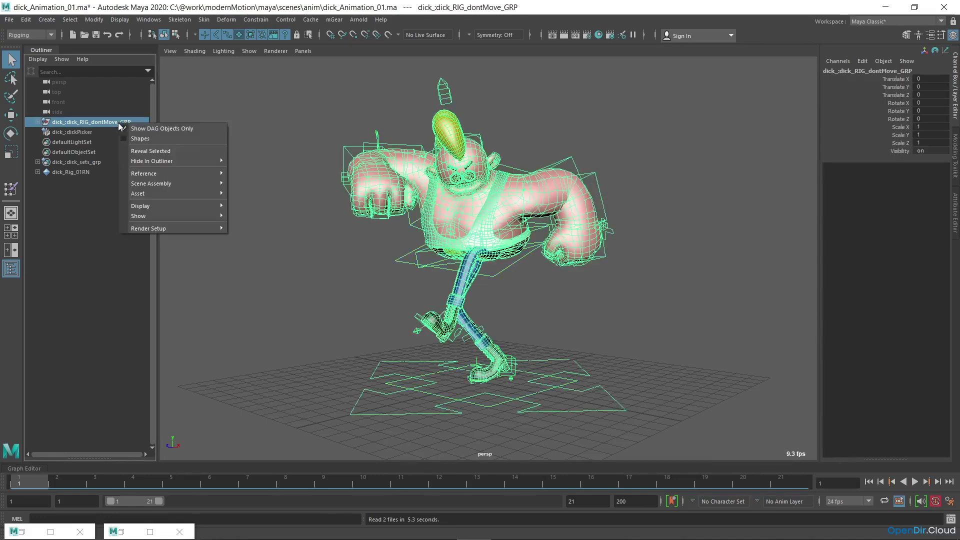
pyautogui.moveTo(166, 176)
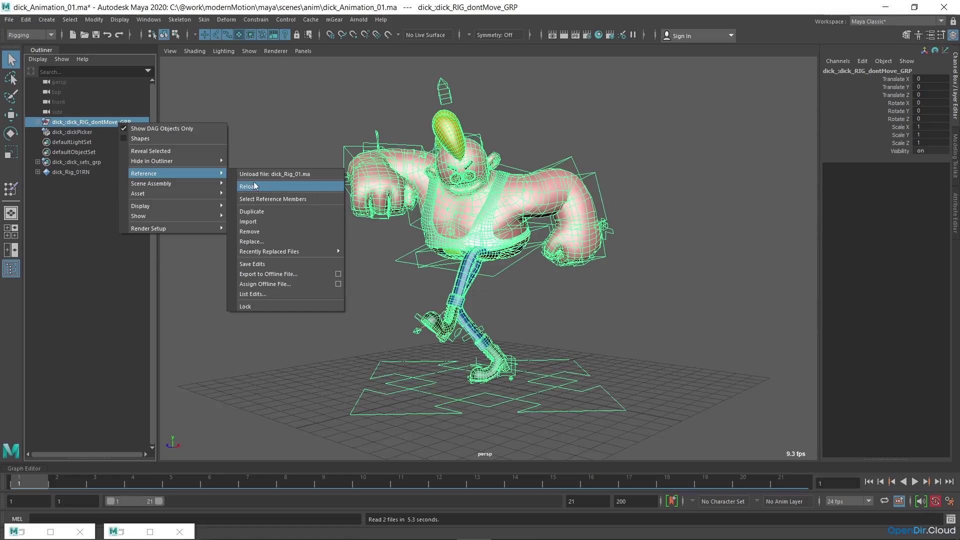
pyautogui.click(253, 102)
pyautogui.click(8, 19)
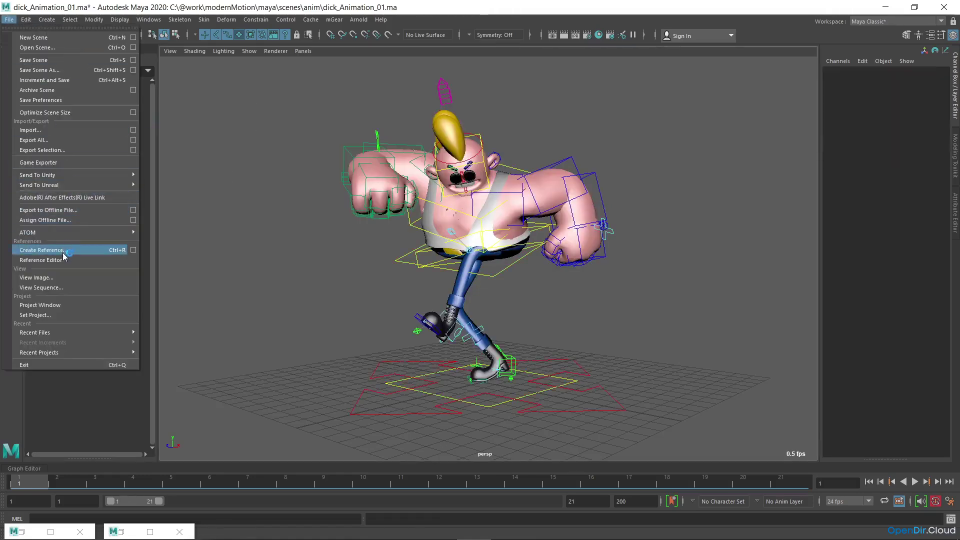
pyautogui.click(40, 259)
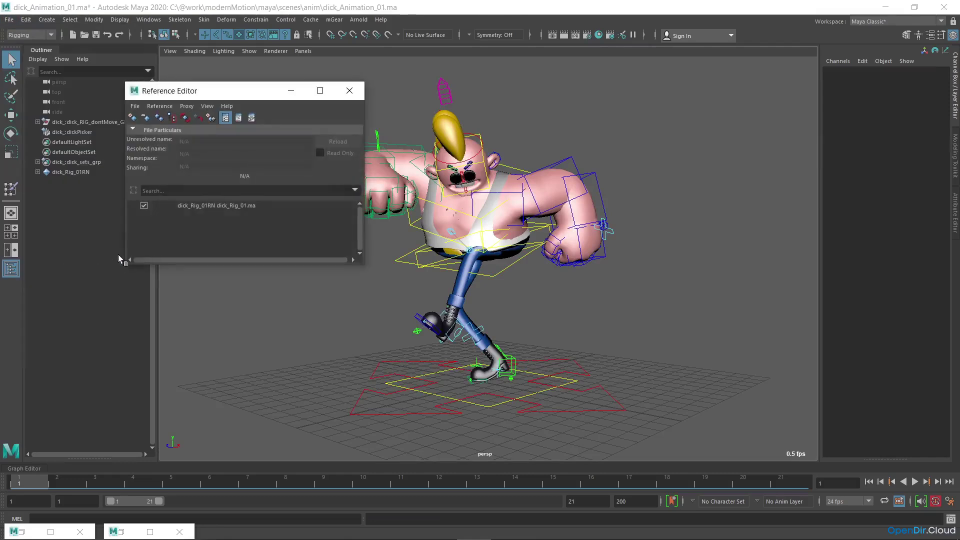
pyautogui.click(209, 206)
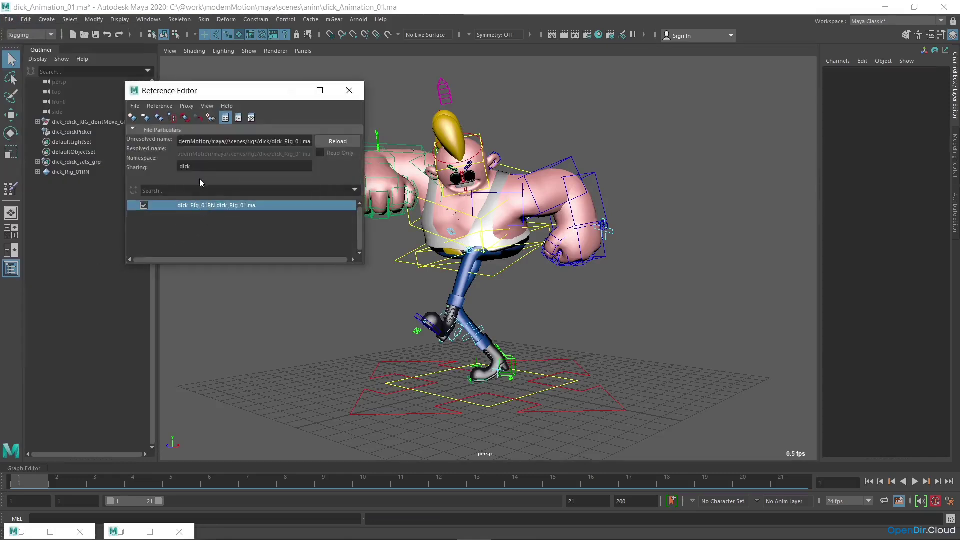
pyautogui.click(350, 91)
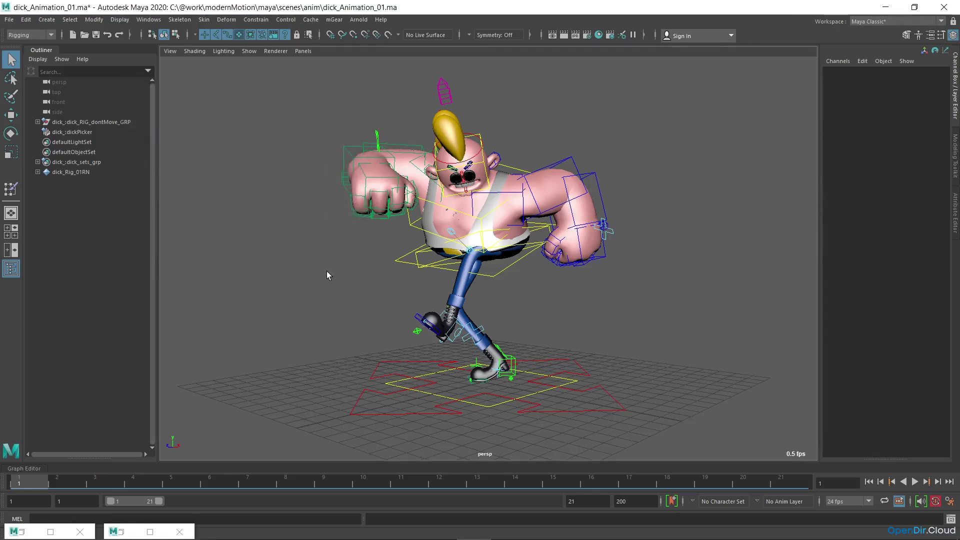
# - Collapse the Outliner and play the run cycle to check the updated weights on the animated character
pyautogui.click(49, 50)
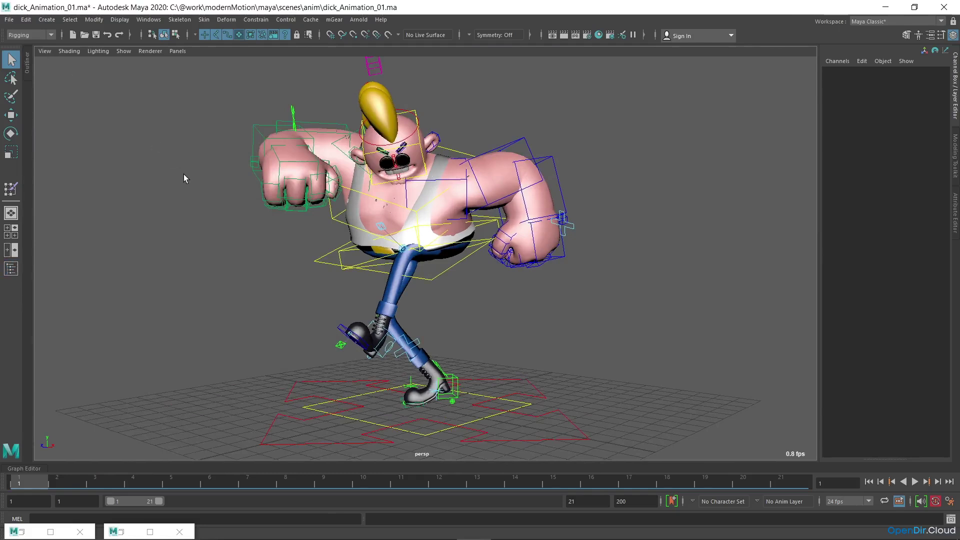
pyautogui.hotkey('alt', 'v')
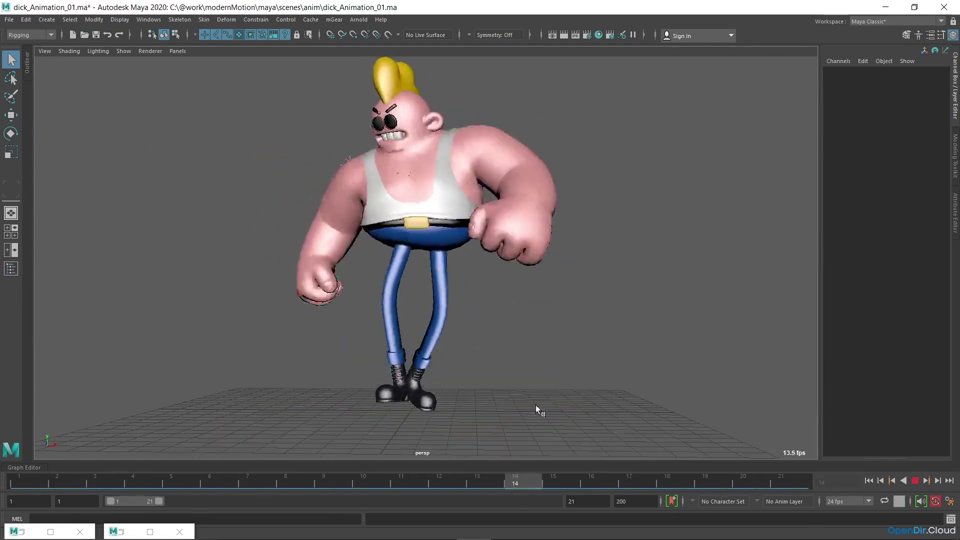
pyautogui.hotkey('alt', 'v')
pyautogui.click(428, 337)
pyautogui.hotkey('alt', 'v')
# - Select the right foot's IK control around frame 8 and scrub and play to review its motion through frame 13
pyautogui.click(403, 479)
pyautogui.click(399, 342)
pyautogui.hotkey('alt', 'v')
pyautogui.hotkey('alt', 'v')
pyautogui.press('e')
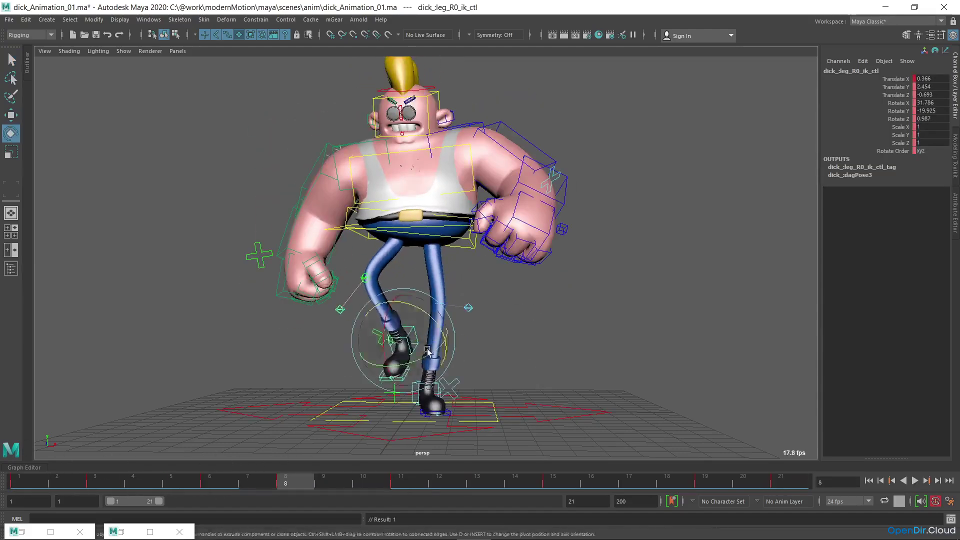
pyautogui.press('e')
pyautogui.hotkey('alt', 'v')
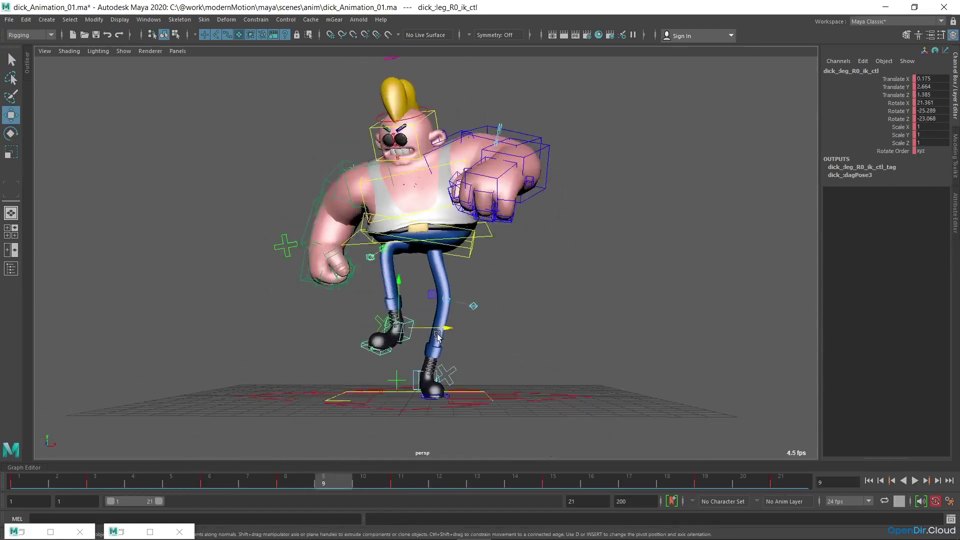
pyautogui.press('w')
pyautogui.moveTo(310, 477); pyautogui.dragTo(364, 471)
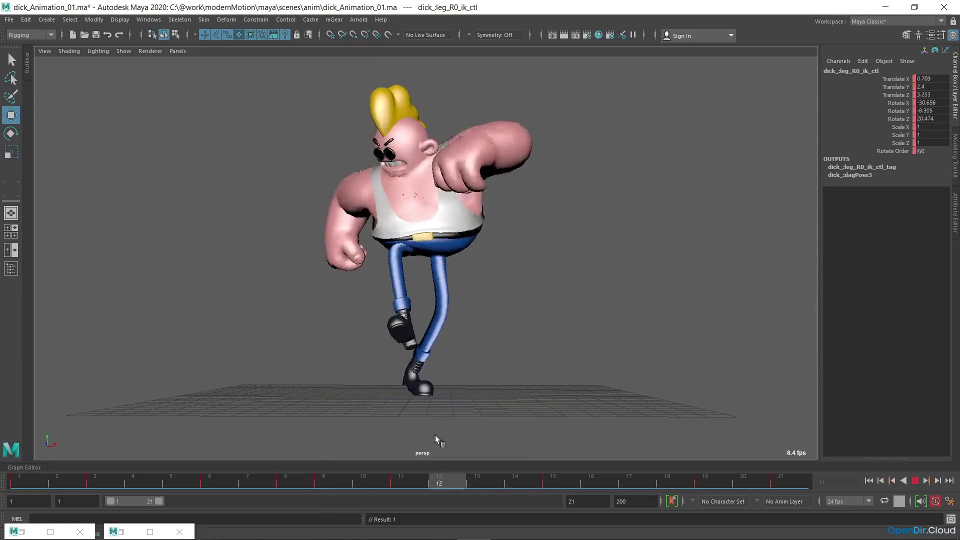
pyautogui.moveTo(431, 436); pyautogui.dragTo(421, 442)
pyautogui.press('e')
pyautogui.moveTo(405, 477); pyautogui.dragTo(473, 446)
# - Shift the right foot's IK control and its knee control slightly sideways around frame 13
pyautogui.click(429, 273)
pyautogui.press('w')
pyautogui.click(426, 352)
pyautogui.moveTo(450, 352); pyautogui.dragTo(458, 351)
pyautogui.click(371, 258)
pyautogui.moveTo(408, 257); pyautogui.dragTo(401, 257)
pyautogui.moveTo(497, 488); pyautogui.dragTo(480, 481)
# - Rotate the right foot's IK control around frames 12 to 13 to refine the foot's angle
pyautogui.press('e')
pyautogui.click(436, 356)
pyautogui.click(434, 353)
pyautogui.moveTo(463, 356); pyautogui.dragTo(575, 344)
pyautogui.moveTo(436, 483); pyautogui.dragTo(480, 477)
pyautogui.press('w')
pyautogui.press('e')
pyautogui.moveTo(495, 357); pyautogui.dragTo(500, 318)
# - Nudge the right foot's IK control at frame 8 and scrub the neighbouring frames to check it
pyautogui.press('w')
pyautogui.moveTo(478, 475); pyautogui.dragTo(293, 450)
pyautogui.moveTo(401, 338); pyautogui.dragTo(393, 334)
pyautogui.moveTo(290, 479); pyautogui.dragTo(258, 468)
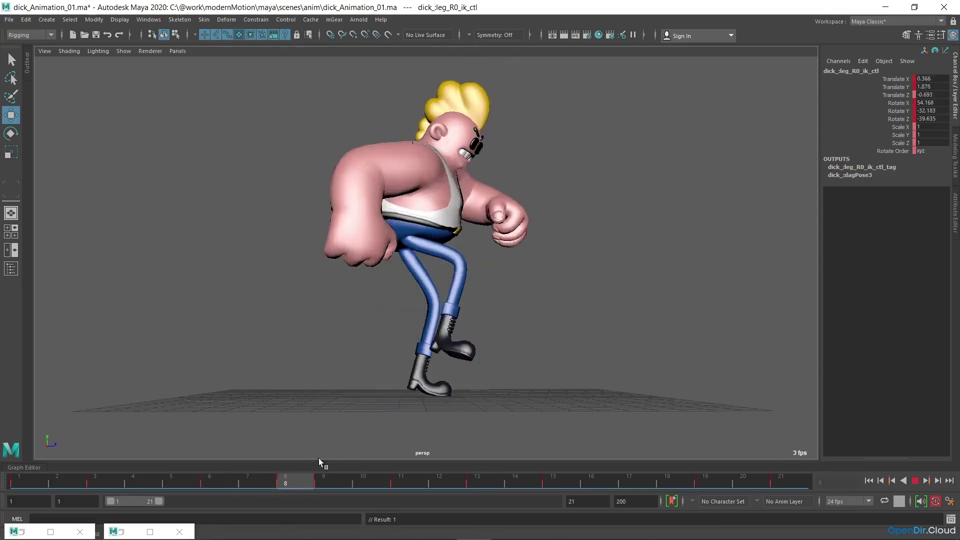
pyautogui.moveTo(415, 454); pyautogui.dragTo(414, 456)
# - At frame 15, shift the right foot's IK control sideways to Translate X 1.291 and play the cycle
pyautogui.moveTo(514, 282); pyautogui.dragTo(520, 287)
pyautogui.moveTo(411, 477); pyautogui.dragTo(467, 461)
pyautogui.keyDown('alt'); pyautogui.moveTo(520, 345); pyautogui.dragTo(380, 365); pyautogui.keyUp('alt')
pyautogui.moveTo(483, 480); pyautogui.dragTo(555, 474)
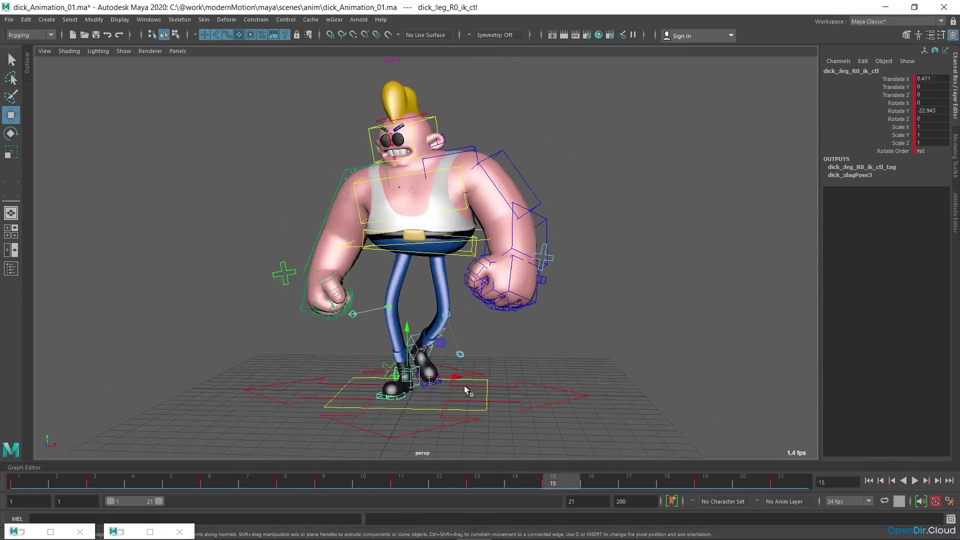
pyautogui.hotkey('alt', 'v')
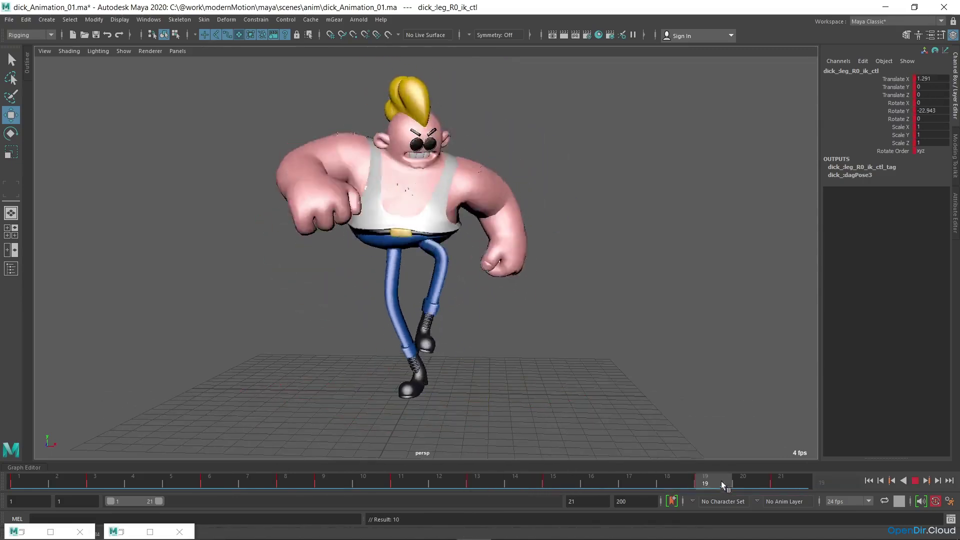
# - Review the whole run cycle from several angles by scrubbing and playing it
pyautogui.moveTo(633, 483); pyautogui.dragTo(786, 477)
pyautogui.keyDown('alt'); pyautogui.moveTo(550, 350); pyautogui.dragTo(690, 345); pyautogui.keyUp('alt')
pyautogui.moveTo(746, 482); pyautogui.dragTo(25, 482)
pyautogui.keyDown('alt'); pyautogui.moveTo(375, 396); pyautogui.dragTo(554, 355); pyautogui.keyUp('alt')
pyautogui.hotkey('alt', 'v')
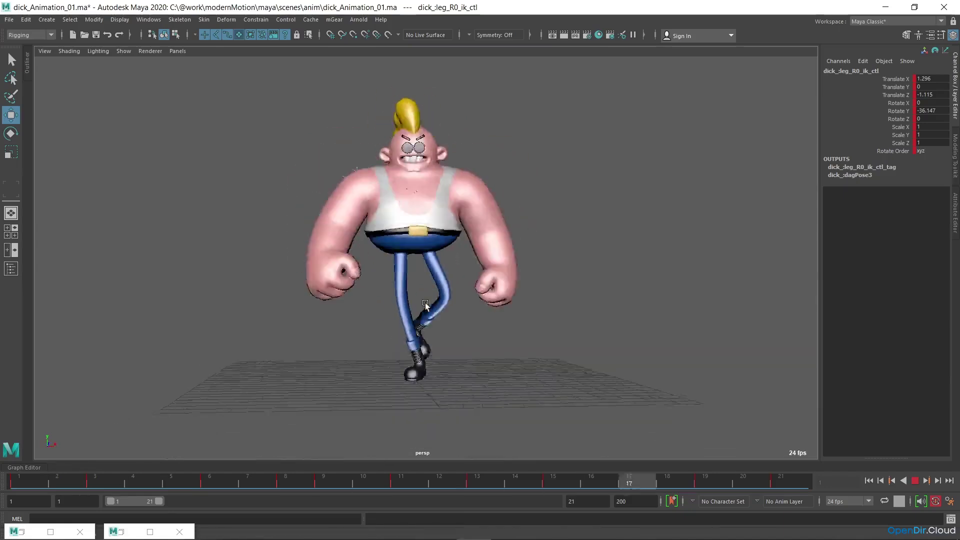
# - At frame 8, move the right knee's pole vector control sideways to Translate X 0.616, key it, and play the cycle
pyautogui.click(306, 482)
pyautogui.moveTo(306, 483); pyautogui.dragTo(280, 441)
pyautogui.click(410, 306)
pyautogui.moveTo(410, 306); pyautogui.dragTo(389, 305)
pyautogui.press('s')
pyautogui.hotkey('alt', 'v')
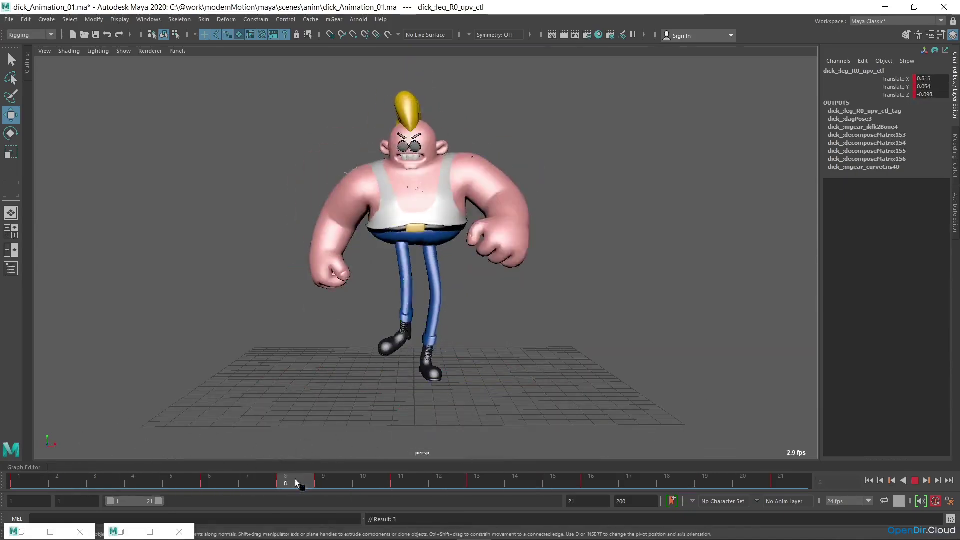
# - Key the selected right leg control at frame 14, and scrub and play the run cycle from the side to check it
pyautogui.keyDown('alt'); pyautogui.moveTo(595, 268); pyautogui.dragTo(386, 356); pyautogui.keyUp('alt')
pyautogui.click(512, 479)
pyautogui.hotkey('alt', ',')
pyautogui.hotkey('alt', '.')
pyautogui.press('s')
pyautogui.moveTo(528, 479); pyautogui.dragTo(598, 465)
pyautogui.hotkey('alt', 'v')
pyautogui.hotkey('alt', 'v')
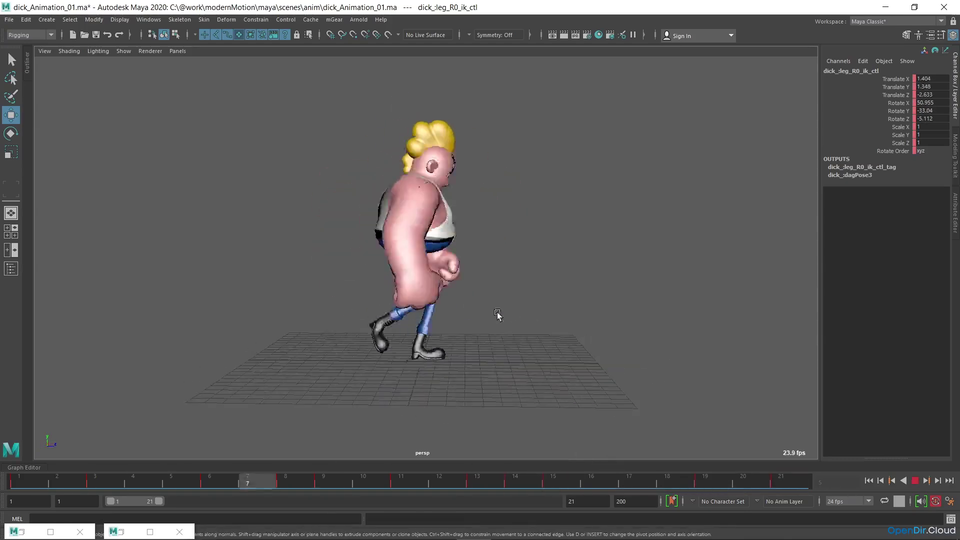
# - Play the run cycle repeatedly from the side and front to examine the leg motion
pyautogui.hotkey('alt', 'v')
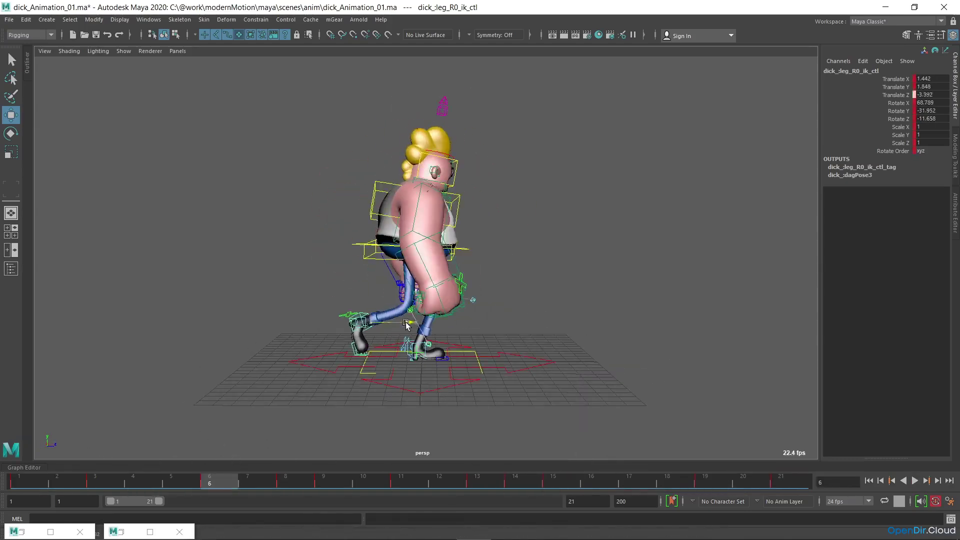
pyautogui.hotkey('alt', 'shift', 'v')
pyautogui.hotkey('alt', 'v')
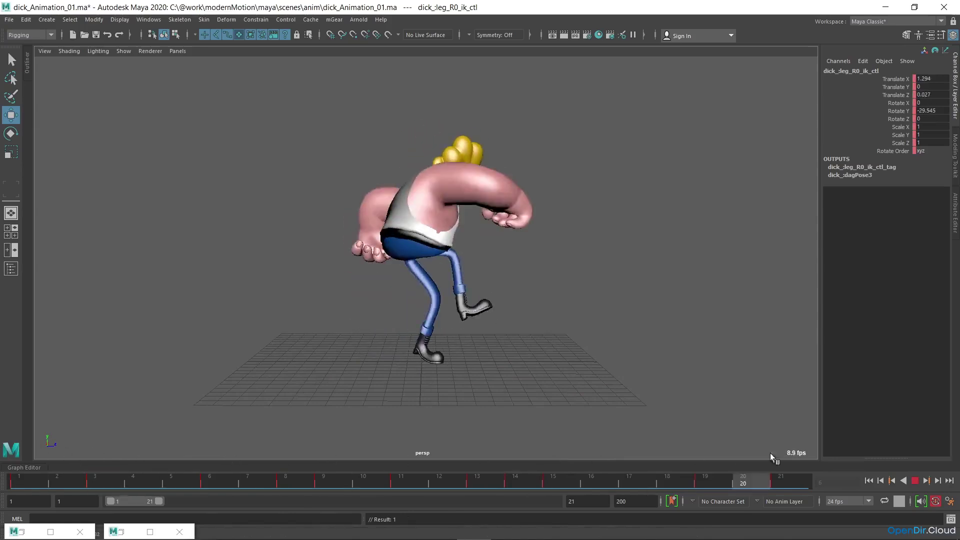
pyautogui.hotkey('alt', 'v')
pyautogui.hotkey('alt', 'v')
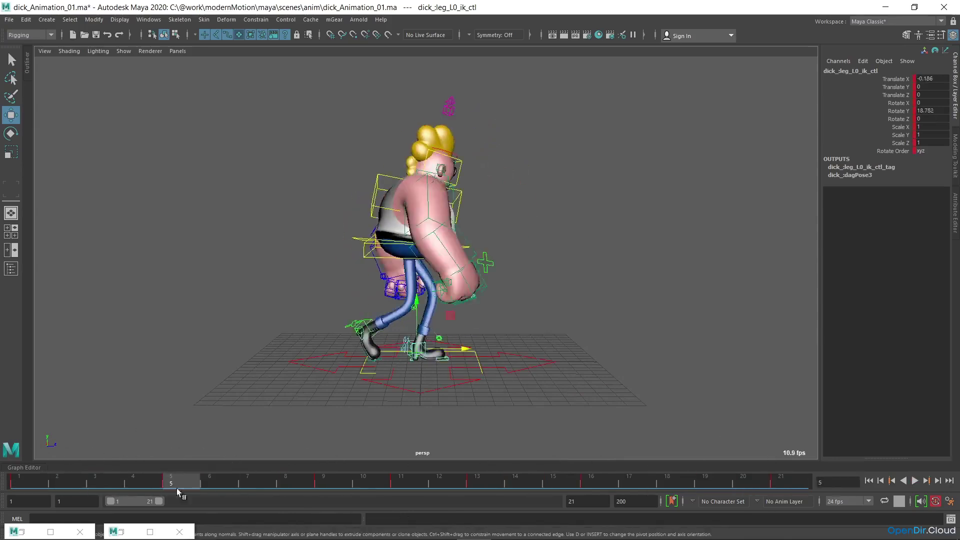
pyautogui.hotkey('alt', 'v')
pyautogui.hotkey('alt', 'v')
pyautogui.hotkey('alt', 'v')
pyautogui.hotkey('alt', 'v')
# - At frame 1, move the left knee's pole vector control sideways to Translate X 3.75
pyautogui.click(110, 481)
pyautogui.moveTo(110, 481); pyautogui.dragTo(30, 481)
pyautogui.press('q')
pyautogui.click(447, 245)
pyautogui.scroll(1, 447, 245)
pyautogui.press('w')
pyautogui.moveTo(494, 243); pyautogui.dragTo(521, 242)
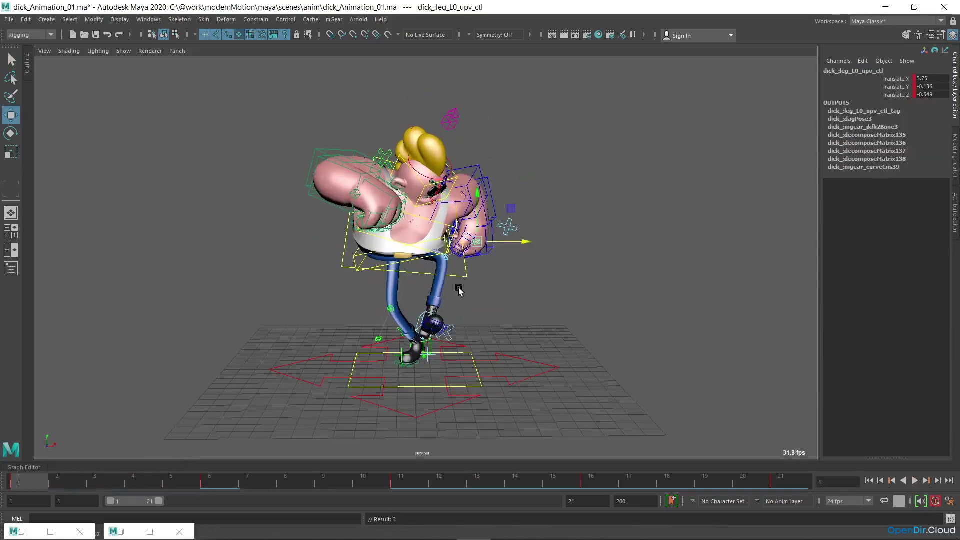
# - Rotate the left foot's IK control slightly at frame 1
pyautogui.click(447, 323)
pyautogui.press('e')
pyautogui.moveTo(450, 312); pyautogui.dragTo(459, 314)
# - At frame 3, move the left foot's IK control to Translate Y 0.99 and Translate Z 3.429
pyautogui.click(101, 484)
pyautogui.press('w')
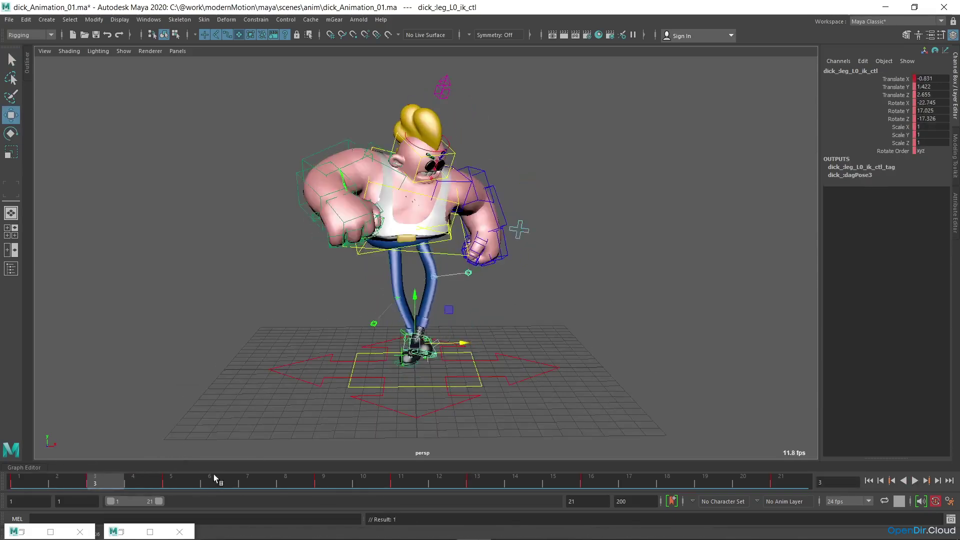
pyautogui.keyDown('alt'); pyautogui.moveTo(538, 332); pyautogui.dragTo(386, 342); pyautogui.keyUp('alt')
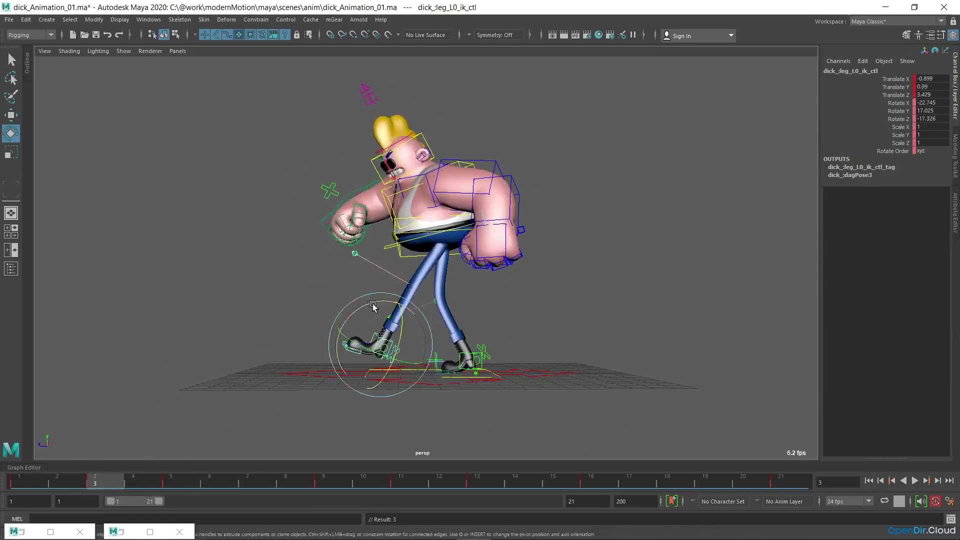
pyautogui.moveTo(106, 478)
pyautogui.mouseDown()
pyautogui.moveTo(5, 454)
pyautogui.moveTo(136, 445)
pyautogui.moveTo(43, 478)
pyautogui.moveTo(104, 475)
pyautogui.mouseUp()
# - Scrub and play the run cycle from the side and front to examine the left foot's motion
pyautogui.press('q')
pyautogui.click(375, 363)
pyautogui.moveTo(172, 481); pyautogui.dragTo(435, 445)
pyautogui.hotkey('alt', 'v')
pyautogui.keyDown('alt'); pyautogui.moveTo(370, 320); pyautogui.dragTo(472, 315); pyautogui.keyUp('alt')
pyautogui.hotkey('alt', 'v')
pyautogui.click(445, 325)
pyautogui.press('q')
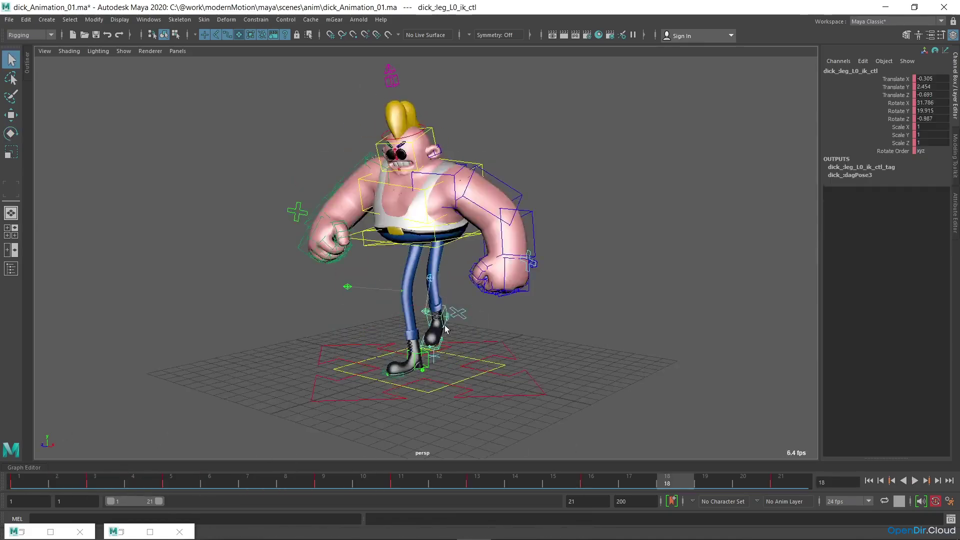
pyautogui.click(220, 480)
pyautogui.hotkey('alt', 'v')
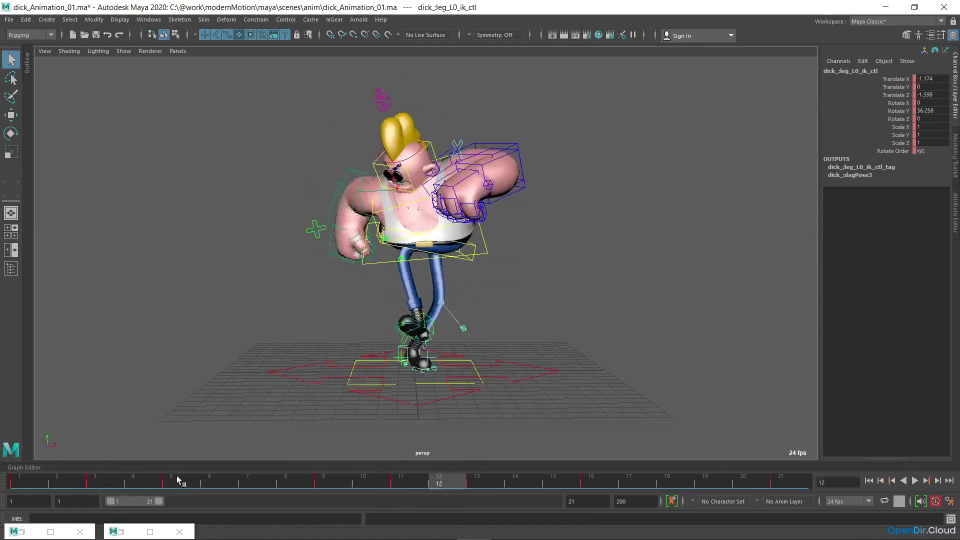
pyautogui.hotkey('alt', 'v')
pyautogui.click(179, 479)
pyautogui.press('e')
pyautogui.click(106, 480)
pyautogui.hotkey('alt', 'v')
pyautogui.hotkey('alt', 'v')
pyautogui.click(106, 480)
pyautogui.scroll(2, 477, 365)
pyautogui.keyDown('alt'); pyautogui.moveTo(477, 365); pyautogui.dragTo(504, 342, button='middle'); pyautogui.keyUp('alt')
# - At frame 4, rotate the foot control near the ground and scrub the following frames to check it
pyautogui.click(143, 480)
pyautogui.press('q')
pyautogui.click(434, 389)
pyautogui.press('e')
pyautogui.moveTo(140, 480)
pyautogui.mouseDown()
pyautogui.moveTo(103, 479)
pyautogui.moveTo(142, 480)
pyautogui.mouseUp()
pyautogui.moveTo(396, 400); pyautogui.dragTo(453, 398)
pyautogui.moveTo(150, 479); pyautogui.dragTo(236, 467)
pyautogui.keyDown('shift'); pyautogui.click(213, 480); pyautogui.keyUp('shift')
# - Play and scrub the run cycle up to frame 16, checking the legs from slightly different angles
pyautogui.hotkey('alt', 'v')
pyautogui.keyDown('alt'); pyautogui.moveTo(606, 328); pyautogui.dragTo(560, 305); pyautogui.keyUp('alt')
pyautogui.hotkey('alt', 'v')
pyautogui.moveTo(260, 479); pyautogui.dragTo(360, 467)
pyautogui.keyDown('alt'); pyautogui.moveTo(470, 340); pyautogui.dragTo(510, 340); pyautogui.keyUp('alt')
pyautogui.moveTo(280, 479); pyautogui.dragTo(602, 472)
# - Raise the left knee's pole vector control slightly at frame 18
pyautogui.press('q')
pyautogui.click(454, 322)
pyautogui.press('w')
pyautogui.moveTo(590, 340)
pyautogui.keyDown('alt'); pyautogui.mouseDown()
pyautogui.moveTo(487, 340)
pyautogui.moveTo(575, 345)
pyautogui.mouseUp(); pyautogui.keyUp('alt')
pyautogui.click(506, 333)
pyautogui.click(493, 330)
pyautogui.press('e')
pyautogui.moveTo(590, 479); pyautogui.dragTo(667, 475)
pyautogui.press('w')
pyautogui.click(531, 256)
pyautogui.moveTo(531, 208); pyautogui.dragTo(525, 197)
# - Rotate the left foot's IK control, shift it slightly outward, and scrub frames 16 to 18 to check the pose
pyautogui.click(475, 311)
pyautogui.press('e')
pyautogui.moveTo(505, 328); pyautogui.dragTo(514, 318)
pyautogui.press('w')
pyautogui.moveTo(523, 302); pyautogui.dragTo(530, 301)
pyautogui.moveTo(605, 478); pyautogui.dragTo(693, 458)
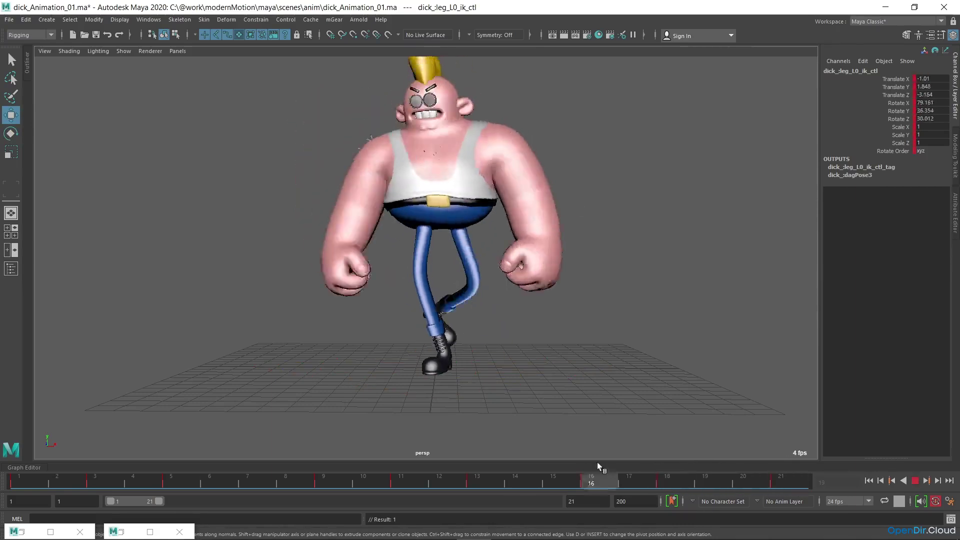
# - Key the left knee's pole vector control around frame 18 and play the cycle
pyautogui.hotkey('alt', 'v')
pyautogui.press('q')
pyautogui.click(474, 194)
pyautogui.moveTo(604, 477); pyautogui.dragTo(681, 465)
pyautogui.press('w')
pyautogui.press('s')
pyautogui.hotkey('alt', 'v')
pyautogui.hotkey('alt', 'v')
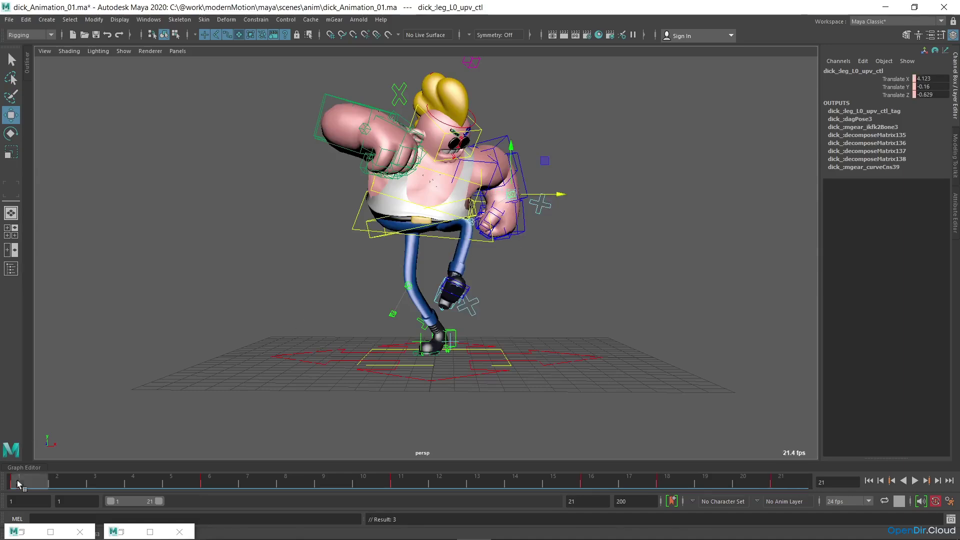
# - At frame 3, move the left knee's pole vector control outward and play the cycle from another angle
pyautogui.hotkey('alt', 'v')
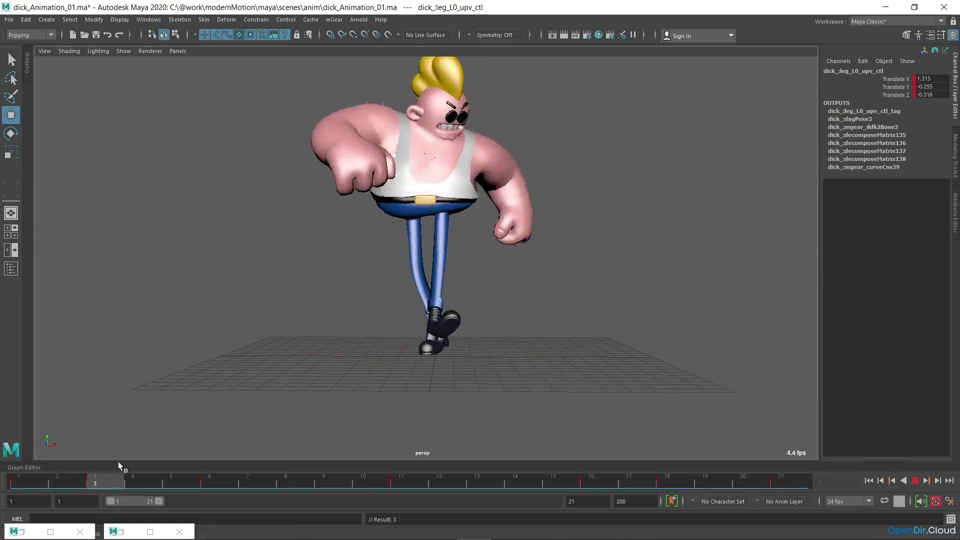
pyautogui.hotkey('alt', 'v')
pyautogui.moveTo(472, 270); pyautogui.dragTo(506, 270)
pyautogui.hotkey('alt', 'v')
pyautogui.keyDown('alt'); pyautogui.moveTo(608, 295); pyautogui.dragTo(420, 260); pyautogui.keyUp('alt')
pyautogui.hotkey('alt', 'v')
# - At frame 3, tilt the neck's IK control downward, and scrub and play the cycle from the side
pyautogui.press('q')
pyautogui.click(424, 123)
pyautogui.moveTo(86, 481); pyautogui.dragTo(173, 481)
pyautogui.moveTo(450, 481); pyautogui.dragTo(107, 408)
pyautogui.press('e')
pyautogui.moveTo(413, 234)
pyautogui.keyDown('alt'); pyautogui.mouseDown()
pyautogui.moveTo(411, 209)
pyautogui.moveTo(410, 221)
pyautogui.mouseUp(); pyautogui.keyUp('alt')
pyautogui.moveTo(364, 175); pyautogui.dragTo(362, 190)
pyautogui.moveTo(105, 481); pyautogui.dragTo(250, 434)
pyautogui.press('w')
pyautogui.hotkey('alt', 'v')
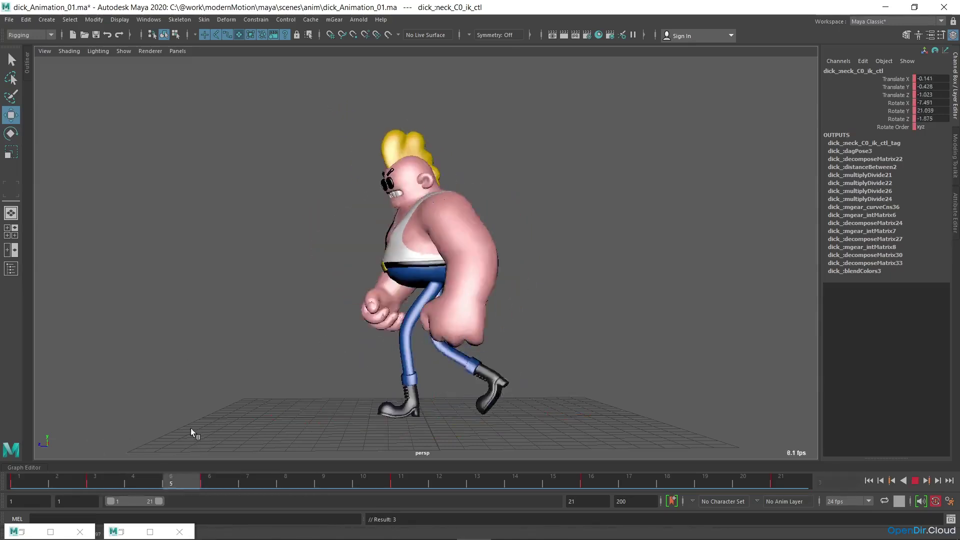
# - At frame 7, rotate the neck's IK control to Rotate X -24.684 and play the cycle
pyautogui.hotkey('alt', 'v')
pyautogui.press('e')
pyautogui.moveTo(223, 478); pyautogui.dragTo(257, 471)
pyautogui.moveTo(369, 181); pyautogui.dragTo(368, 194)
pyautogui.hotkey('alt', 'v')
pyautogui.keyDown('alt'); pyautogui.moveTo(288, 442); pyautogui.dragTo(173, 469); pyautogui.keyUp('alt')
pyautogui.keyDown('alt'); pyautogui.moveTo(124, 427); pyautogui.dragTo(241, 433); pyautogui.keyUp('alt')
pyautogui.hotkey('alt', 'v')
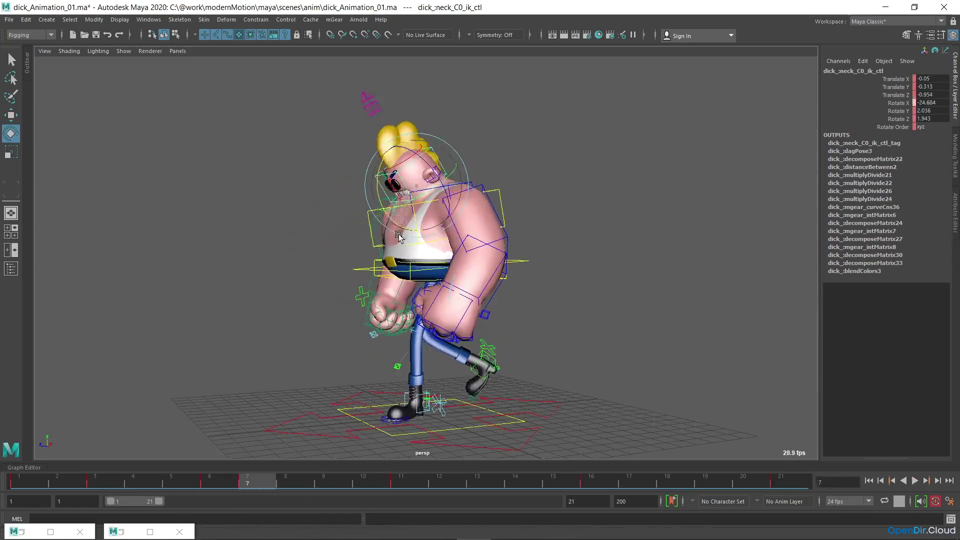
# - Play the run cycle from both sides to examine the head motion
pyautogui.hotkey('alt', 'v')
pyautogui.hotkey('alt', 'v')
pyautogui.hotkey('alt', 'v')
pyautogui.keyDown('alt'); pyautogui.moveTo(420, 311); pyautogui.dragTo(580, 309); pyautogui.keyUp('alt')
pyautogui.hotkey('alt', 'v')
# - Highlight the neck control's key at frame 7, and play and scrub the cycle around frame 9
pyautogui.click(250, 478)
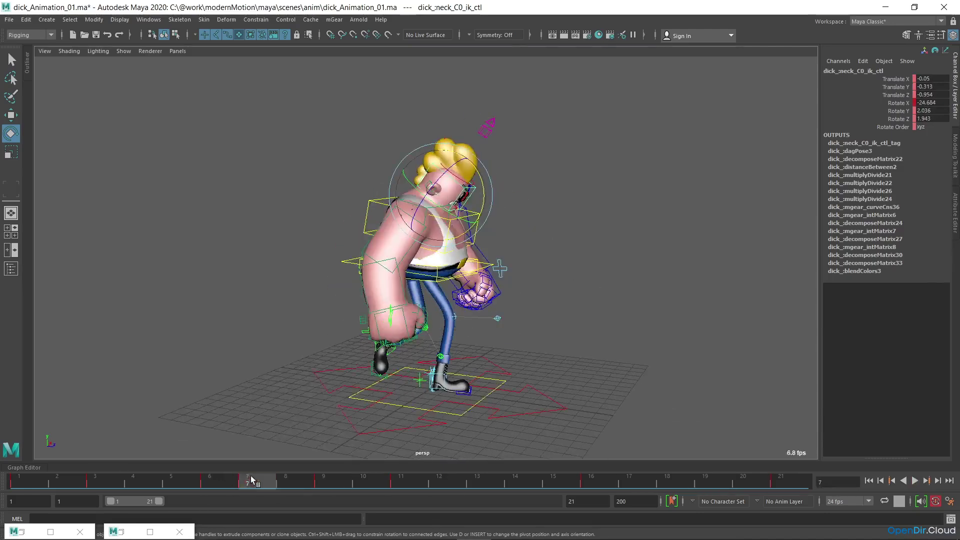
pyautogui.keyDown('shift'); pyautogui.click(250, 482); pyautogui.keyUp('shift')
pyautogui.hotkey('alt', 'v')
pyautogui.keyDown('alt'); pyautogui.moveTo(345, 442); pyautogui.dragTo(392, 440); pyautogui.keyUp('alt')
pyautogui.hotkey('alt', 'v')
pyautogui.click(315, 481)
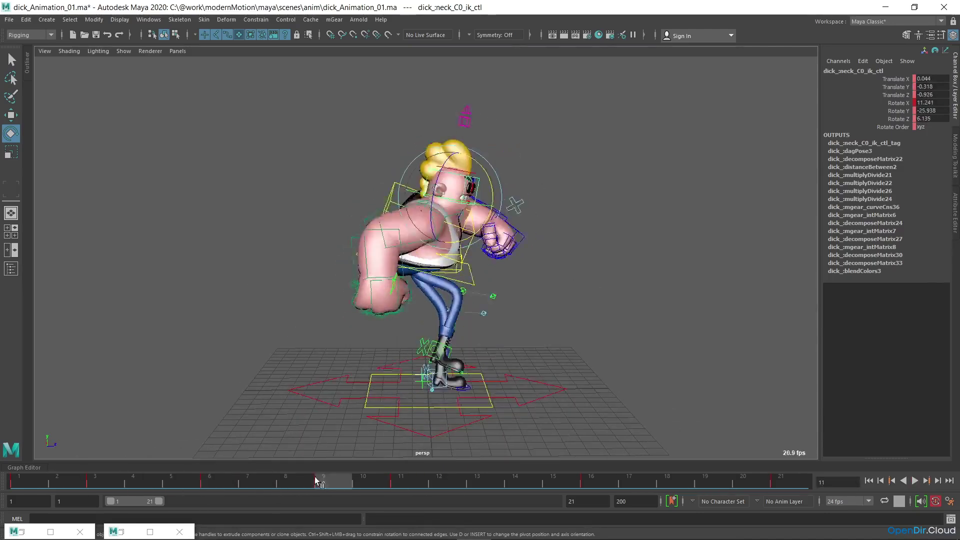
pyautogui.moveTo(316, 481); pyautogui.dragTo(350, 484)
pyautogui.hotkey('alt', 'v')
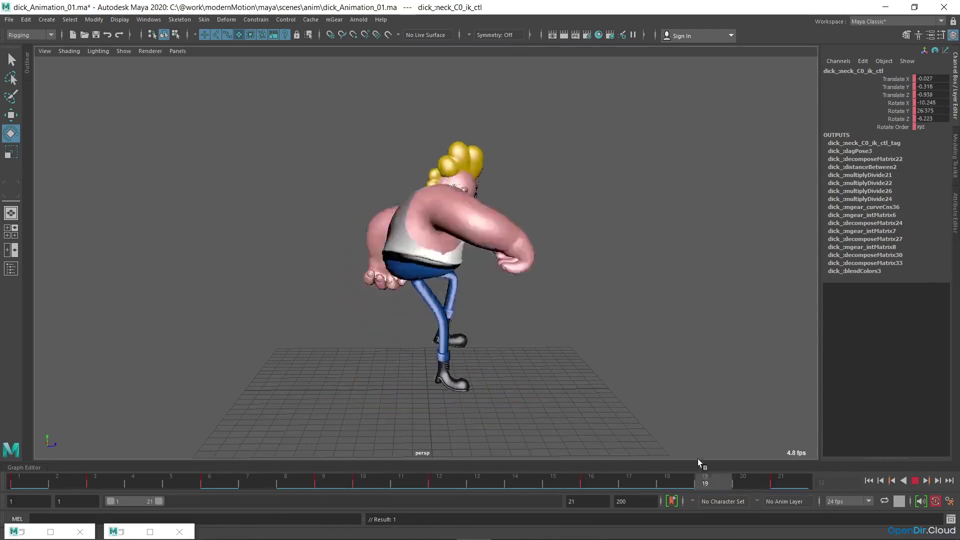
# - At frame 17, tilt the neck's IK control downward, play the cycle, and check frames 19 and 21
pyautogui.hotkey('alt', 'v')
pyautogui.click(638, 481)
pyautogui.moveTo(462, 167); pyautogui.dragTo(485, 185)
pyautogui.hotkey('alt', 'v')
pyautogui.click(712, 481)
pyautogui.moveTo(450, 300)
pyautogui.keyDown('alt'); pyautogui.mouseDown()
pyautogui.moveTo(430, 295)
pyautogui.moveTo(445, 291)
pyautogui.mouseUp(); pyautogui.keyUp('alt')
pyautogui.click(789, 481)
pyautogui.click(151, 475)
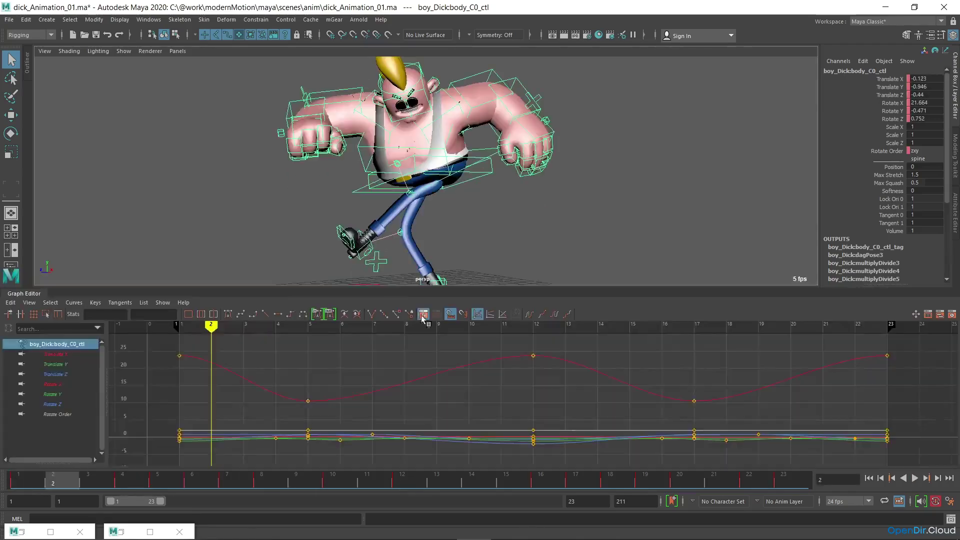
# - Isolate the body control's Translate Y curve, raise its keys at frames 8 and 20, and shift them to frames 9 and 21
pyautogui.click(55, 364)
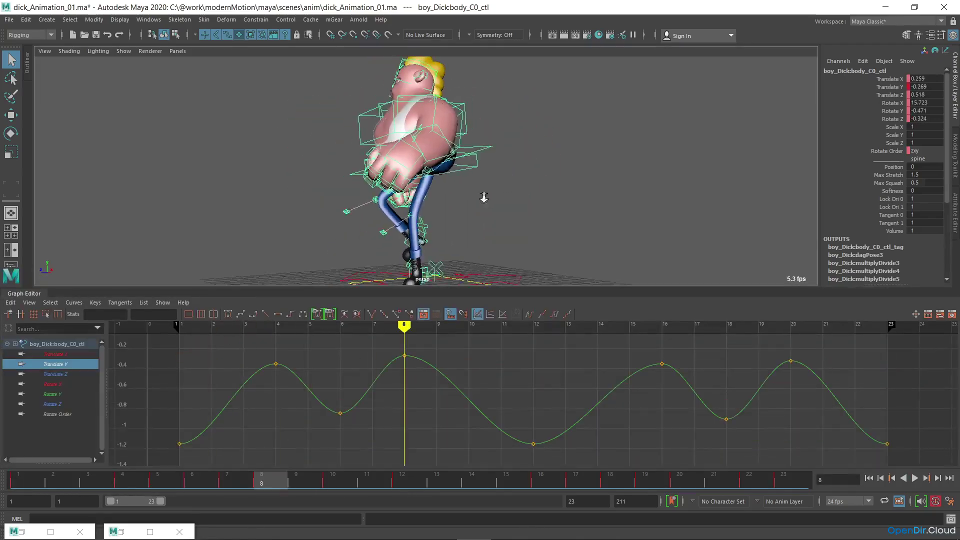
pyautogui.keyDown('alt'); pyautogui.moveTo(460, 197); pyautogui.dragTo(450, 204, button='middle'); pyautogui.keyUp('alt')
pyautogui.keyDown('alt'); pyautogui.moveTo(375, 346); pyautogui.dragTo(370, 352, button='middle'); pyautogui.keyUp('alt')
pyautogui.moveTo(372, 349); pyautogui.dragTo(433, 373)
pyautogui.keyDown('shift'); pyautogui.moveTo(774, 355); pyautogui.dragTo(801, 390); pyautogui.keyUp('shift')
pyautogui.keyDown('shift'); pyautogui.moveTo(788, 418); pyautogui.dragTo(789, 393, button='middle'); pyautogui.keyUp('shift')
pyautogui.keyDown('alt'); pyautogui.moveTo(649, 385); pyautogui.dragTo(649, 390, button='middle'); pyautogui.keyUp('alt')
pyautogui.keyDown('shift'); pyautogui.moveTo(542, 372); pyautogui.dragTo(568, 375, button='middle'); pyautogui.keyUp('shift')
# - Insert a key at frame 8 on the body control's Translate Y curve
pyautogui.moveTo(400, 327)
pyautogui.mouseDown()
pyautogui.moveTo(257, 328)
pyautogui.moveTo(482, 328)
pyautogui.moveTo(401, 338)
pyautogui.mouseUp()
pyautogui.press('i')
pyautogui.middleClick(409, 380)
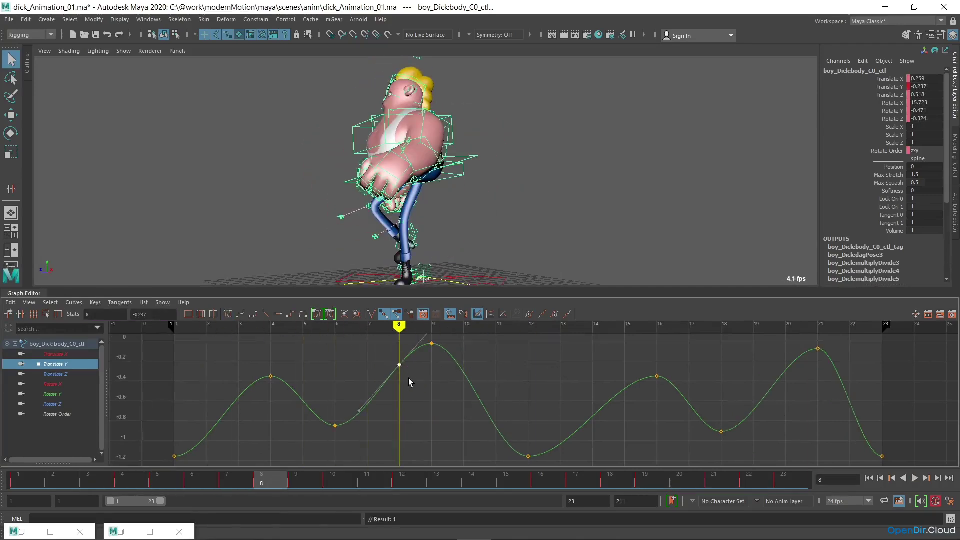
pyautogui.moveTo(409, 381)
pyautogui.keyDown('shift'); pyautogui.mouseDown(button='middle')
pyautogui.moveTo(403, 368)
pyautogui.moveTo(395, 379)
pyautogui.moveTo(409, 380)
pyautogui.mouseUp(button='middle'); pyautogui.keyUp('shift')
pyautogui.keyDown('alt'); pyautogui.moveTo(475, 384); pyautogui.dragTo(478, 394, button='middle'); pyautogui.keyUp('alt')
# - Raise the frame 8 key to nearly the level of the frame 9 key and adjust the tangents of both
pyautogui.moveTo(475, 393); pyautogui.dragTo(379, 345)
pyautogui.keyDown('shift'); pyautogui.moveTo(379, 346); pyautogui.dragTo(364, 364, button='right'); pyautogui.keyUp('shift')
pyautogui.moveTo(386, 350); pyautogui.dragTo(411, 379)
pyautogui.keyDown('shift'); pyautogui.moveTo(412, 395); pyautogui.dragTo(402, 384, button='middle'); pyautogui.keyUp('shift')
pyautogui.moveTo(450, 380); pyautogui.dragTo(386, 343)
pyautogui.keyDown('shift'); pyautogui.moveTo(386, 344); pyautogui.dragTo(384, 331, button='right'); pyautogui.keyUp('shift')
pyautogui.moveTo(386, 344); pyautogui.dragTo(409, 376)
pyautogui.keyDown('shift'); pyautogui.moveTo(409, 375); pyautogui.dragTo(413, 380, button='middle'); pyautogui.keyUp('shift')
pyautogui.click(421, 384)
# - Insert a Translate Y key at frame 20, raise it to about -0.068, and apply Auto tangents to the keys at frames 20 and 21
pyautogui.moveTo(400, 347); pyautogui.dragTo(785, 353)
pyautogui.press('i')
pyautogui.middleClick(795, 393)
pyautogui.keyDown('shift'); pyautogui.moveTo(798, 394); pyautogui.dragTo(800, 382, button='middle'); pyautogui.keyUp('shift')
pyautogui.keyDown('shift'); pyautogui.click(818, 359); pyautogui.keyUp('shift')
pyautogui.click(228, 314)
pyautogui.moveTo(793, 398); pyautogui.dragTo(777, 347)
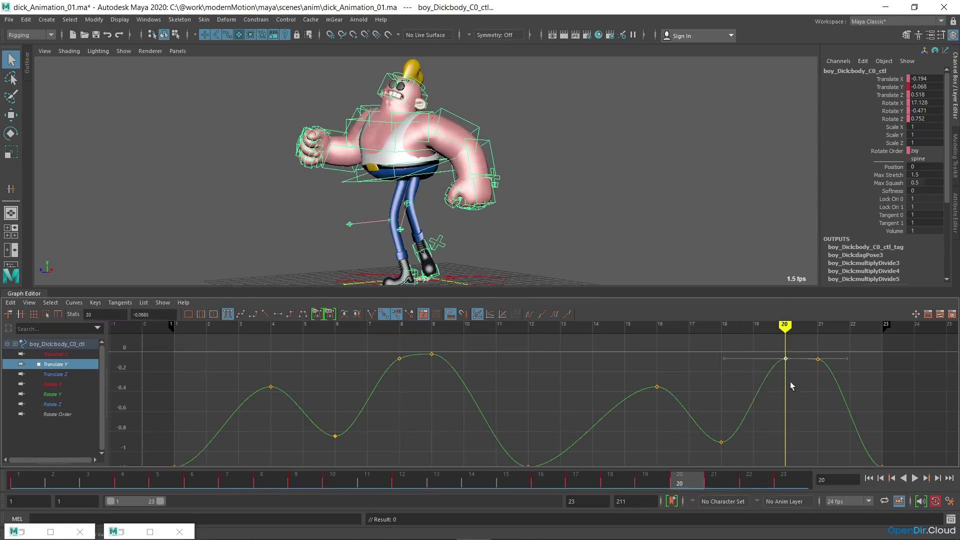
# - Fine-tune the heights of the body control's Translate Y keys at frames 20 and 21 and play back the run cycle
pyautogui.keyDown('shift'); pyautogui.moveTo(788, 390); pyautogui.dragTo(789, 397, button='middle'); pyautogui.keyUp('shift')
pyautogui.moveTo(827, 388); pyautogui.dragTo(808, 346)
pyautogui.keyDown('shift'); pyautogui.moveTo(820, 390); pyautogui.dragTo(820, 388, button='middle'); pyautogui.keyUp('shift')
pyautogui.click(604, 218)
pyautogui.hotkey('alt', 'v')
pyautogui.moveTo(512, 198)
pyautogui.keyDown('alt'); pyautogui.mouseDown()
pyautogui.moveTo(570, 196)
pyautogui.moveTo(515, 195)
pyautogui.mouseUp(); pyautogui.keyUp('alt')
pyautogui.hotkey('alt', 'v')
# - Isolate the neck control's Rotate X curve and scrub and play the cycle to examine the head motion
pyautogui.click(422, 135)
pyautogui.press('e')
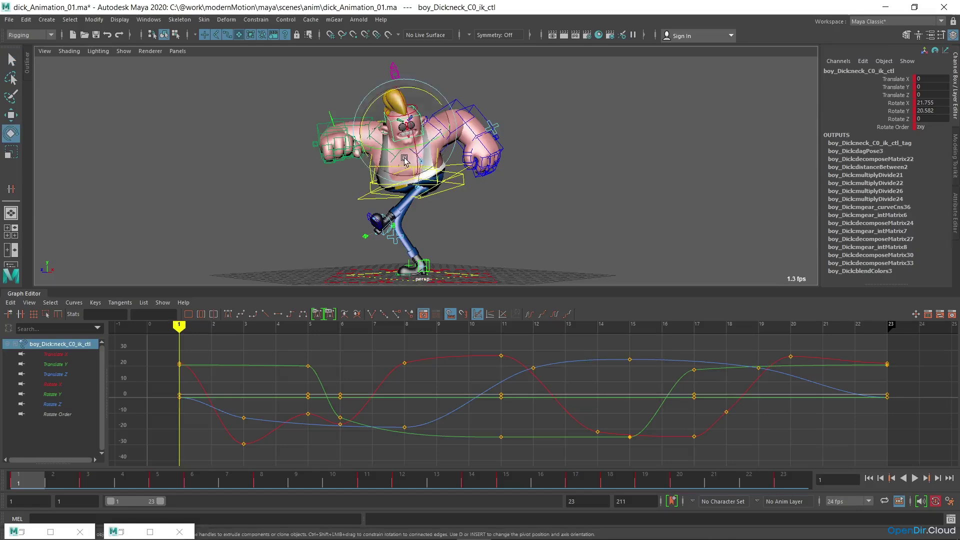
pyautogui.click(52, 384)
pyautogui.moveTo(320, 325)
pyautogui.mouseDown()
pyautogui.moveTo(728, 325)
pyautogui.moveTo(566, 325)
pyautogui.moveTo(488, 285)
pyautogui.mouseUp()
pyautogui.hotkey('alt', 'v')
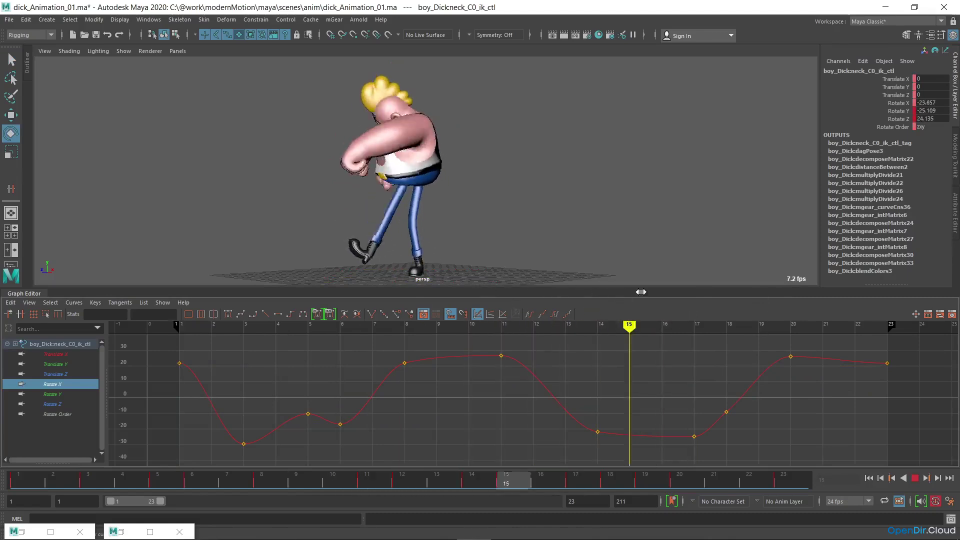
# - Collapse the Graph Editor, review the looping run cycle from several angles, return to frame 1 and save the scene
pyautogui.click(559, 183)
pyautogui.scroll(-1, 292, 225)
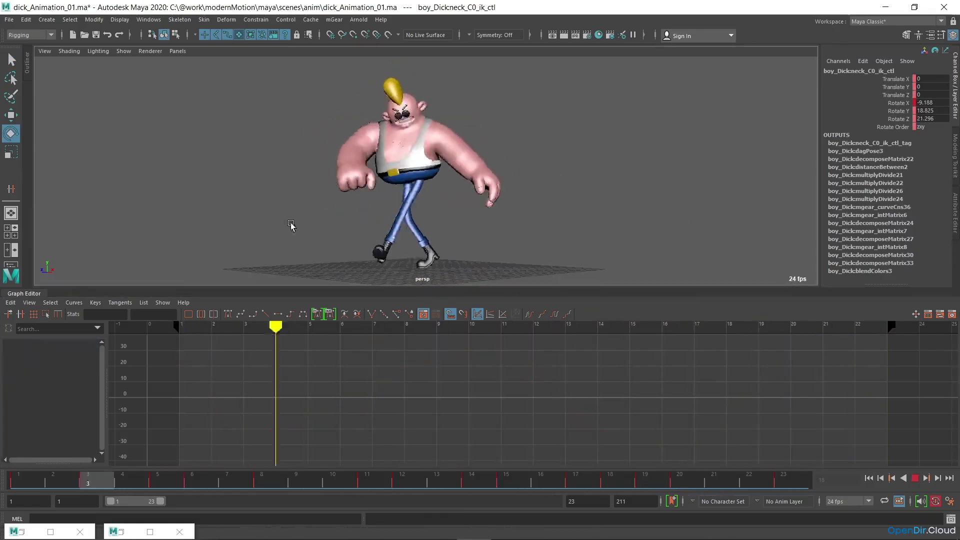
pyautogui.doubleClick(33, 294)
pyautogui.keyDown('alt'); pyautogui.moveTo(436, 284); pyautogui.dragTo(660, 328, button='right'); pyautogui.keyUp('alt')
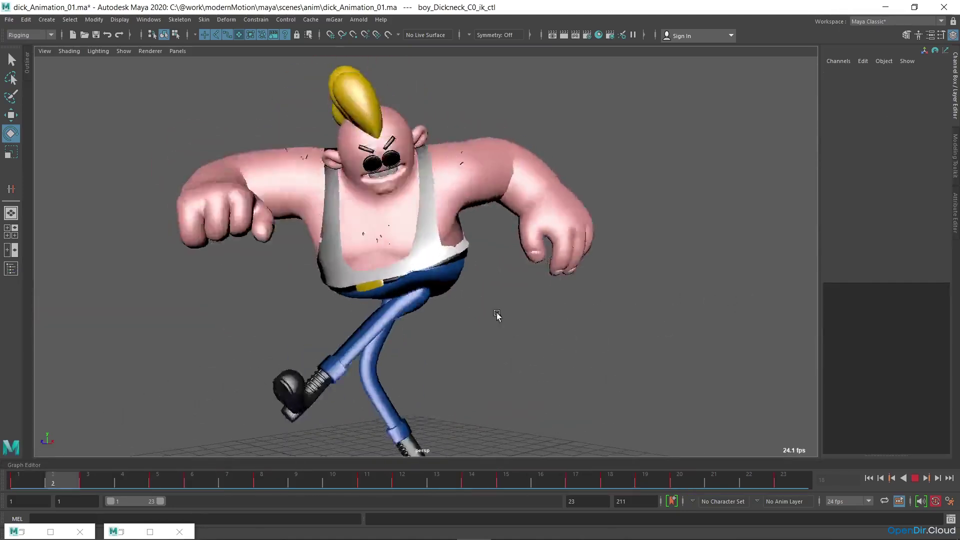
pyautogui.scroll(-3, 500, 314)
pyautogui.keyDown('alt'); pyautogui.moveTo(380, 275); pyautogui.dragTo(557, 316); pyautogui.keyUp('alt')
pyautogui.keyDown('alt'); pyautogui.moveTo(712, 433); pyautogui.dragTo(557, 328); pyautogui.keyUp('alt')
pyautogui.press('Escape')
pyautogui.click(869, 478)
pyautogui.hotkey('ctrl', 's')
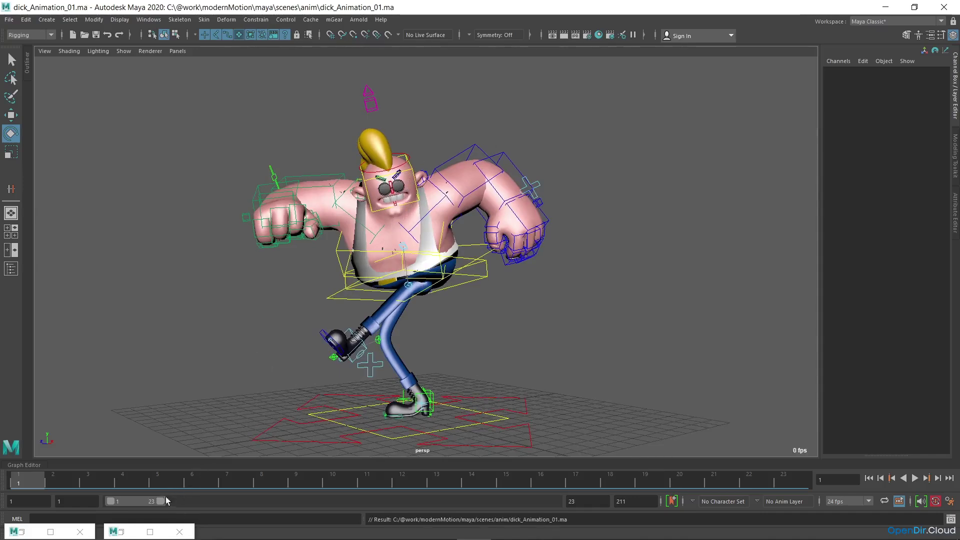
# - Extend the playback range end to frame 100 and close the old Anim Picker
pyautogui.moveTo(166, 500); pyautogui.dragTo(329, 502)
pyautogui.click(122, 531)
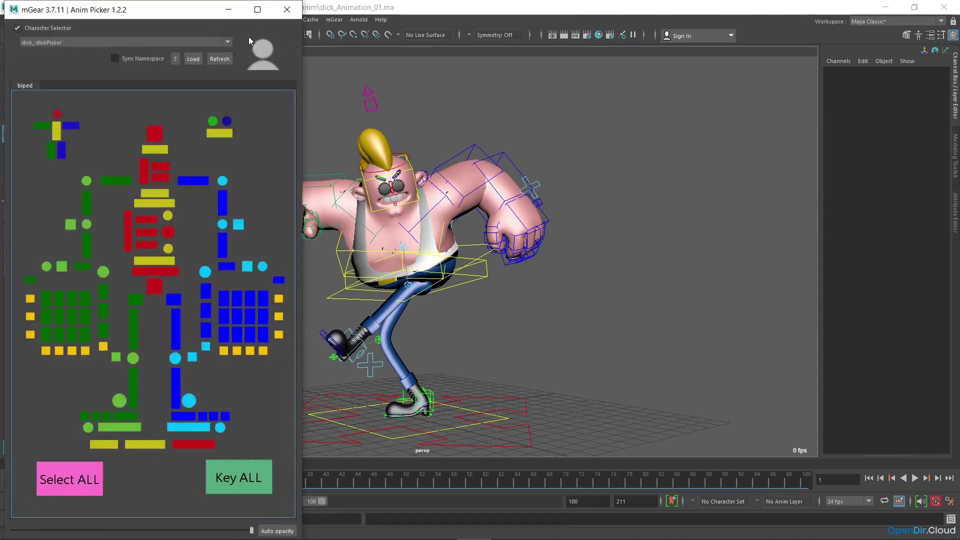
pyautogui.click(287, 11)
pyautogui.click(86, 533)
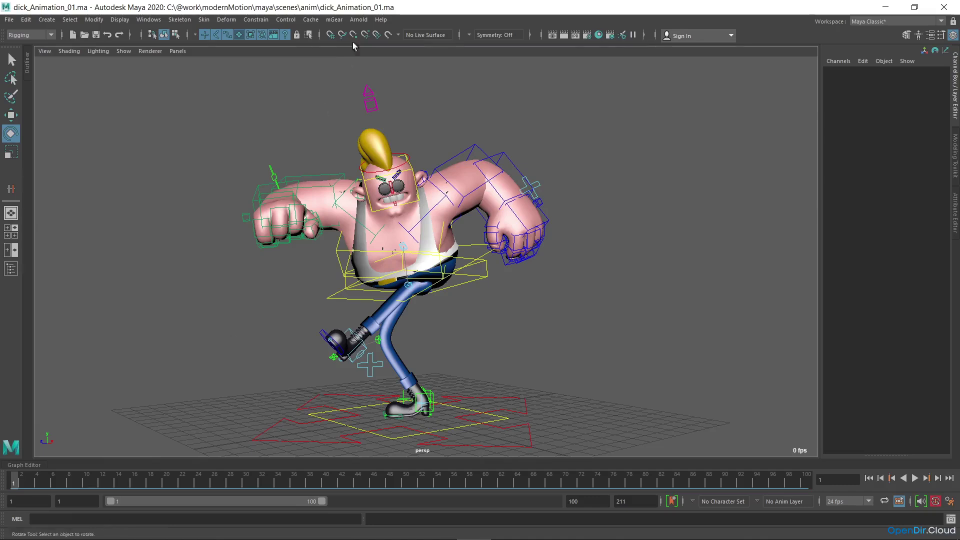
# - Open the mGear Anim Picker, place it beside the character and select all of the character's controls
pyautogui.click(333, 20)
pyautogui.moveTo(367, 131)
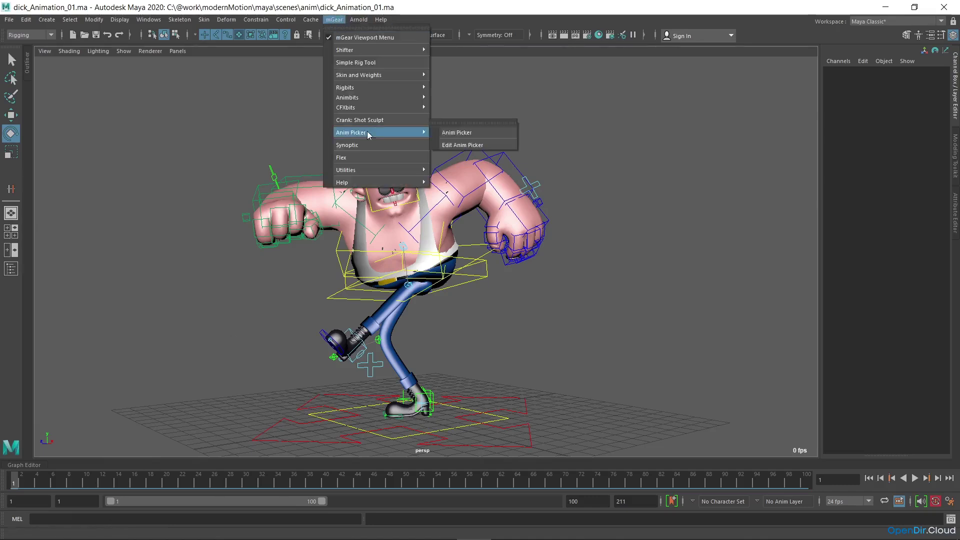
pyautogui.click(480, 132)
pyautogui.moveTo(298, 2); pyautogui.dragTo(208, 280)
pyautogui.moveTo(107, 289); pyautogui.dragTo(703, 70)
pyautogui.click(675, 286)
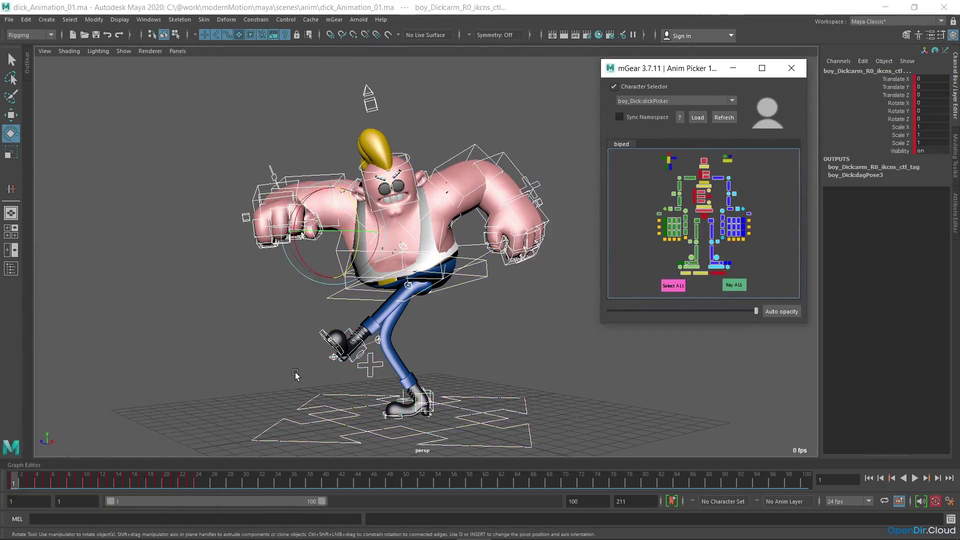
# - Copy the selected controls' keys from frames 2 to 25 on the time slider
pyautogui.hotkey('alt', 'v')
pyautogui.keyDown('shift'); pyautogui.moveTo(203, 481); pyautogui.dragTo(23, 481); pyautogui.keyUp('shift')
pyautogui.hotkey('alt', 'v')
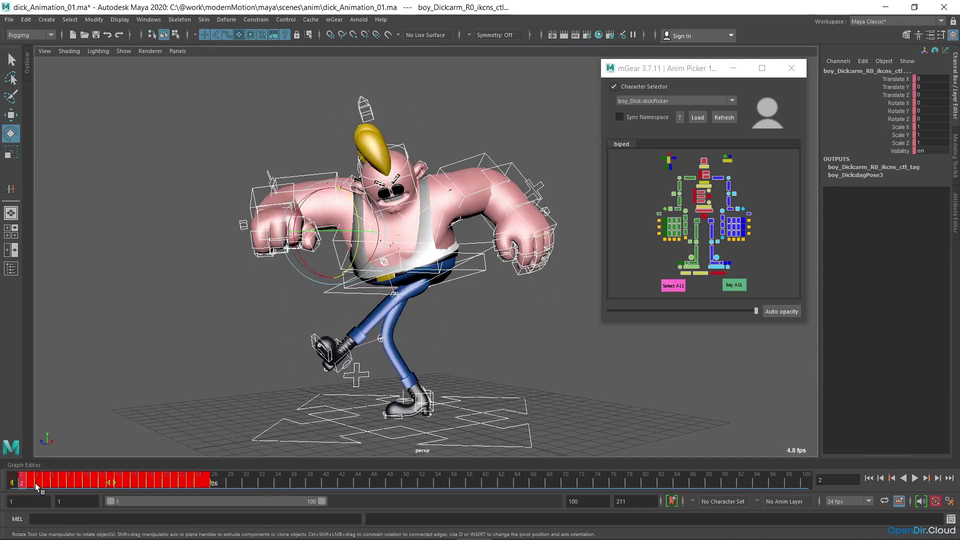
pyautogui.moveTo(44, 480); pyautogui.dragTo(71, 300, button='right')
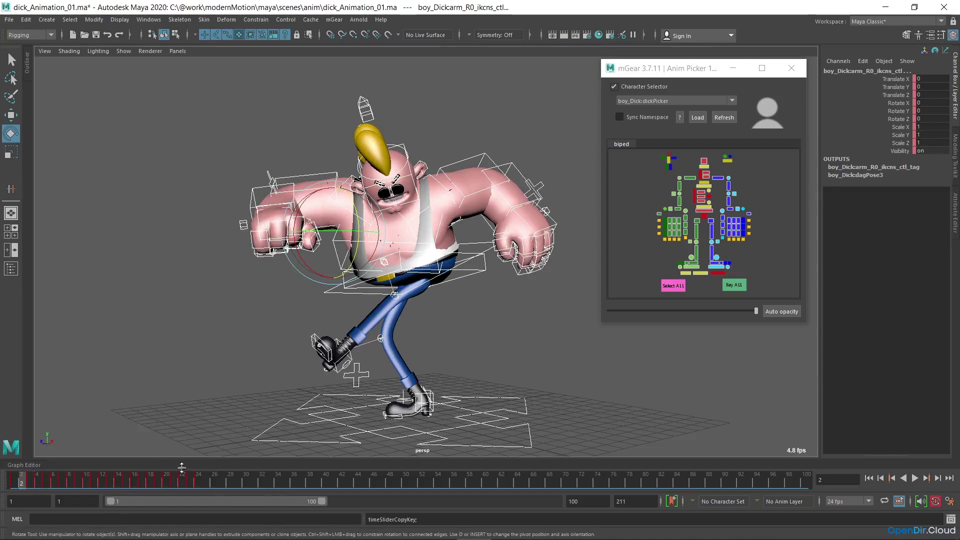
# - Undo the misplaced paste, paste the copied keys at frame 25 and play back the result
pyautogui.click(208, 479)
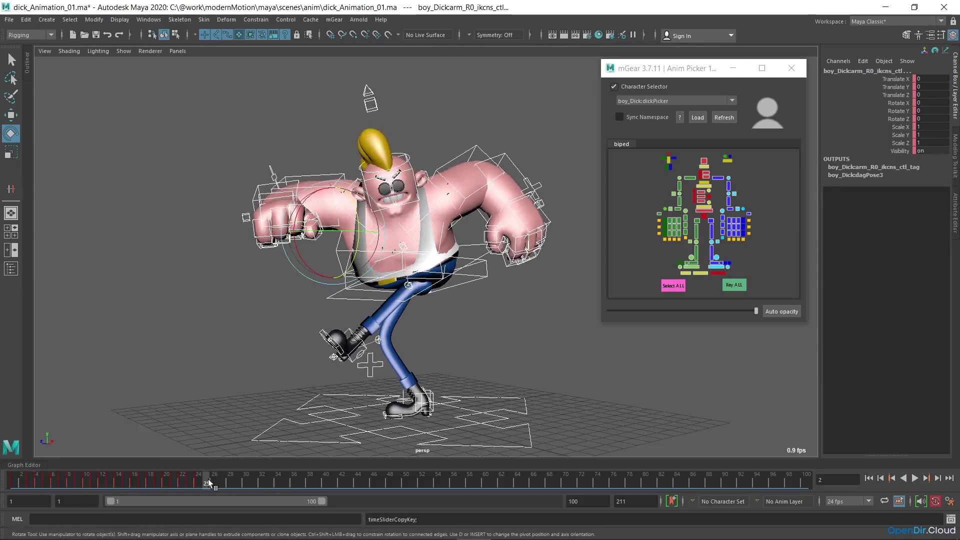
pyautogui.hotkey('ctrl', 'z')
pyautogui.moveTo(208, 479)
pyautogui.mouseDown()
pyautogui.moveTo(197, 481)
pyautogui.moveTo(207, 481)
pyautogui.mouseUp()
pyautogui.hotkey('alt', 'v')
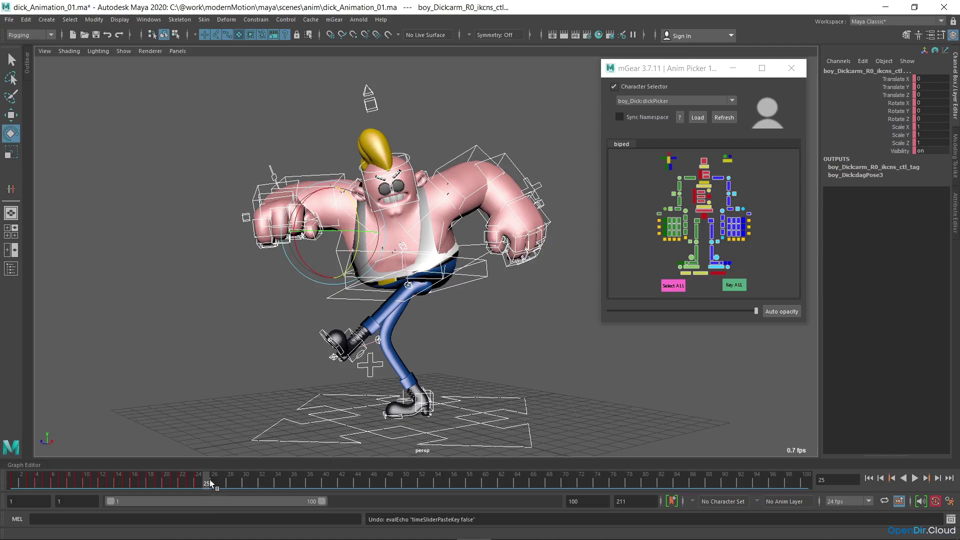
pyautogui.moveTo(209, 483); pyautogui.dragTo(325, 314, button='right')
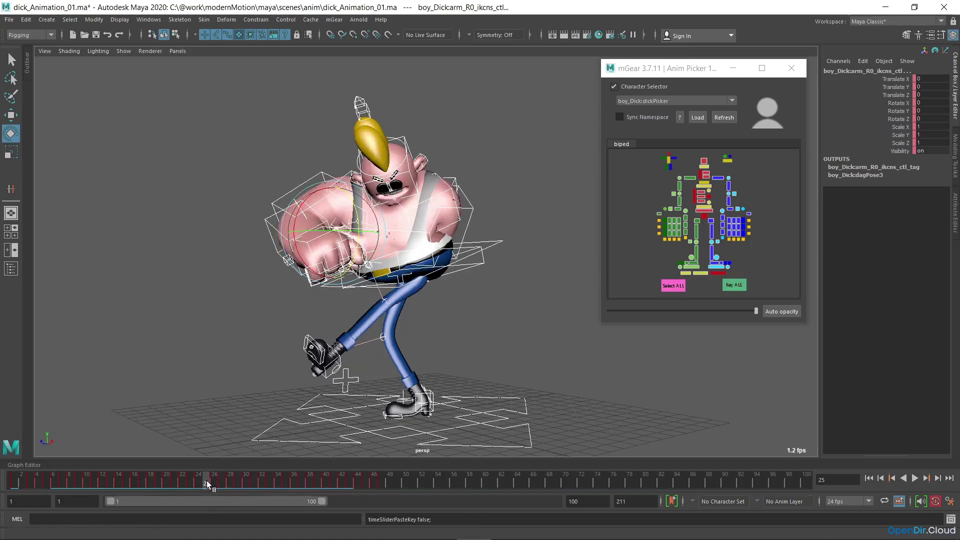
pyautogui.hotkey('alt', 'v')
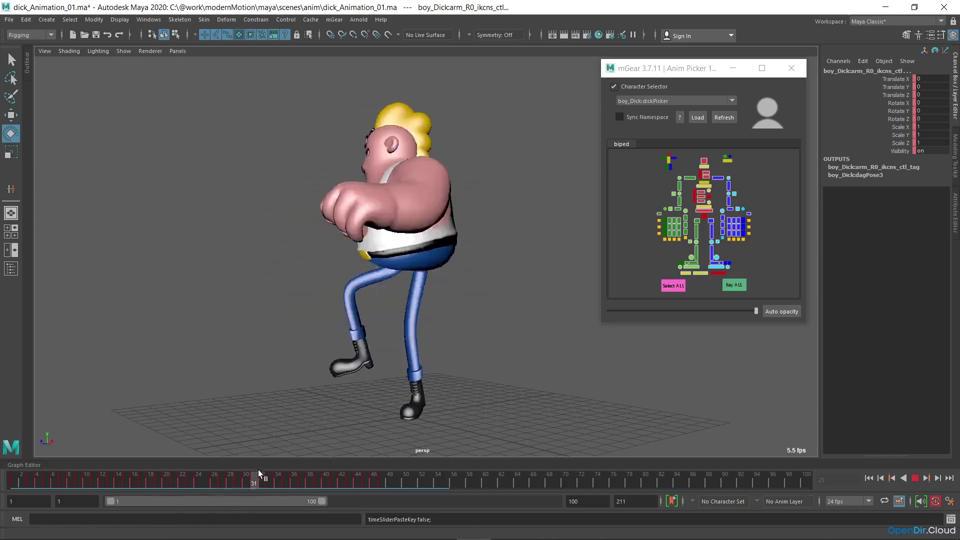
# - Paste the copied run cycle keys again at frames 48 and 71
pyautogui.moveTo(259, 470)
pyautogui.mouseDown()
pyautogui.moveTo(379, 478)
pyautogui.moveTo(187, 480)
pyautogui.moveTo(238, 468)
pyautogui.moveTo(189, 467)
pyautogui.moveTo(211, 462)
pyautogui.moveTo(343, 462)
pyautogui.moveTo(380, 465)
pyautogui.moveTo(392, 476)
pyautogui.mouseUp()
pyautogui.rightClick(392, 482)
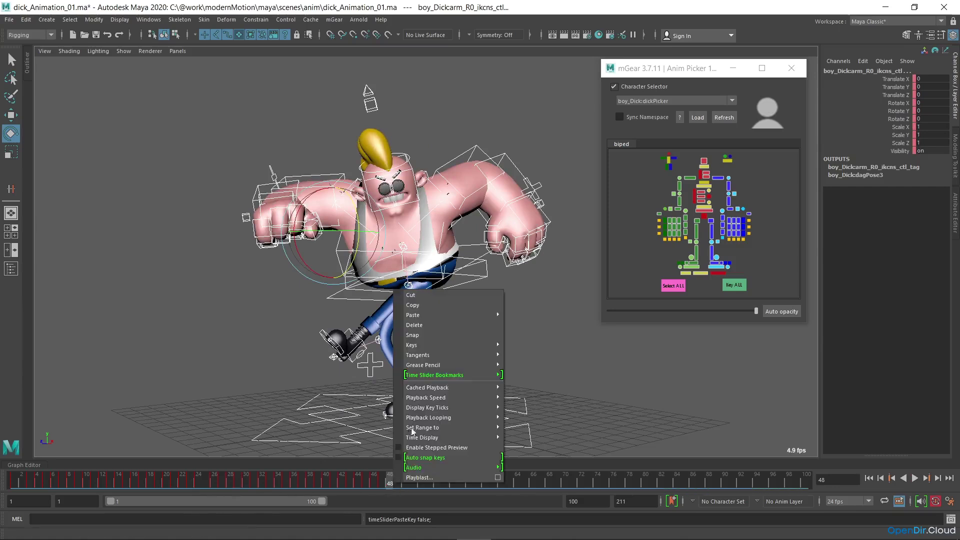
pyautogui.moveTo(452, 313)
pyautogui.click(518, 315)
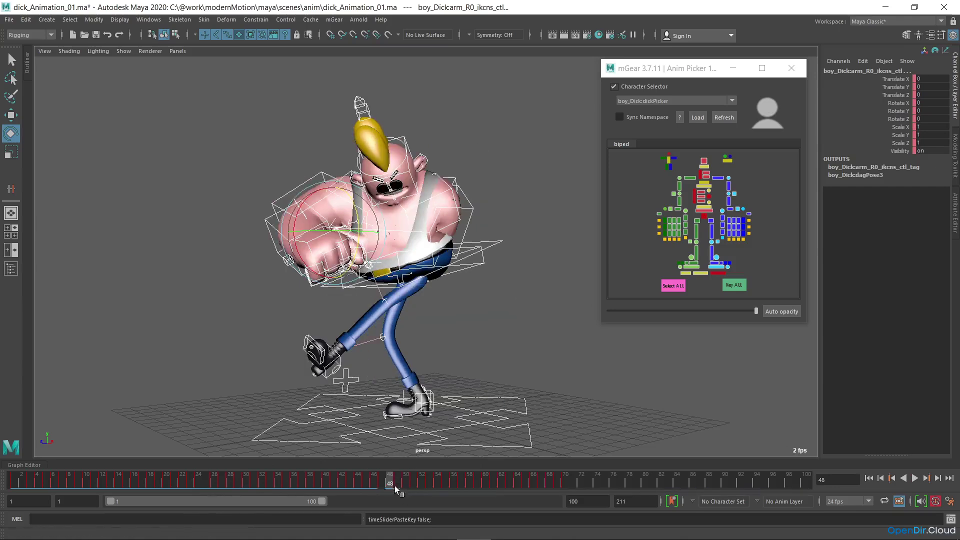
pyautogui.moveTo(391, 481); pyautogui.dragTo(572, 485)
pyautogui.rightClick(572, 485)
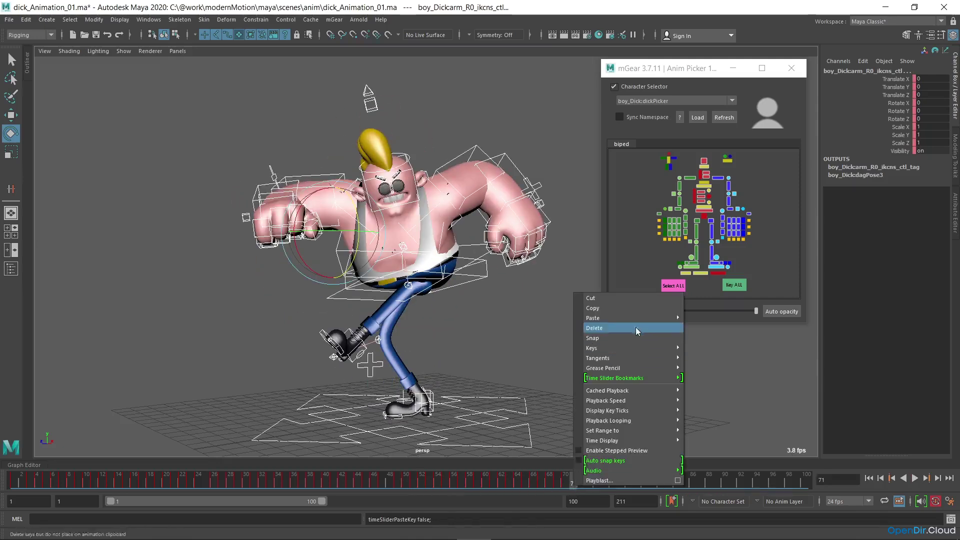
pyautogui.moveTo(670, 318)
pyautogui.click(702, 319)
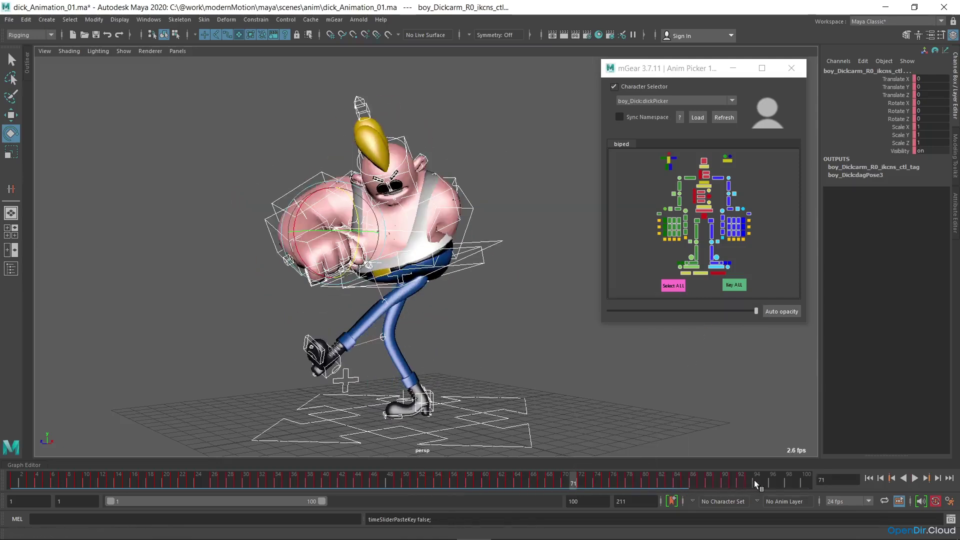
# - Apply the Euler Filter to the arm_L0_fk0_ctl curves and check the arm rotation where the cycles join
pyautogui.moveTo(757, 484); pyautogui.dragTo(208, 481)
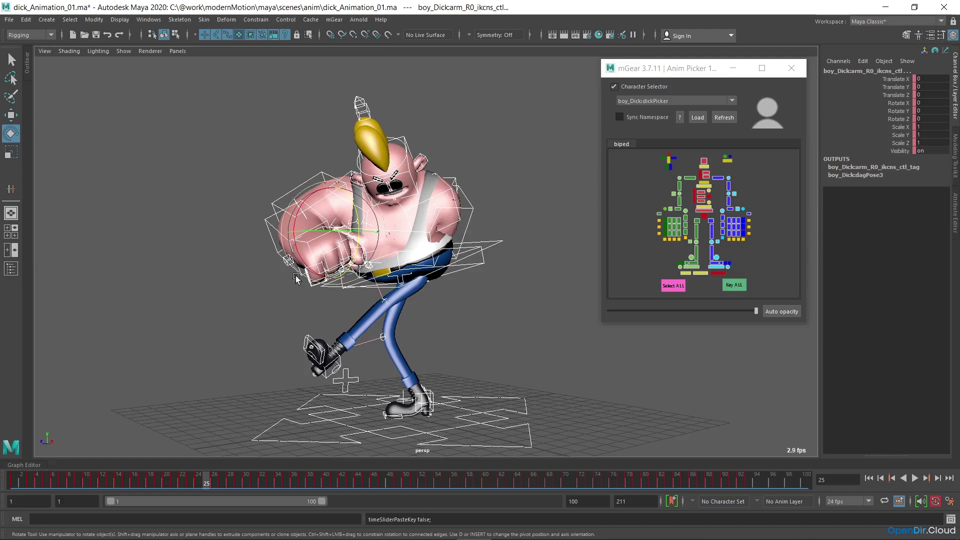
pyautogui.click(40, 464)
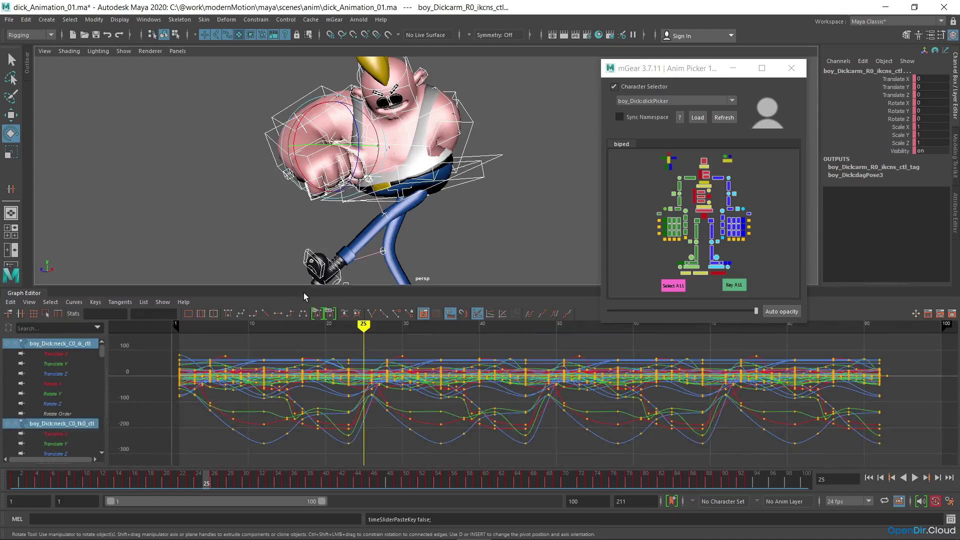
pyautogui.click(474, 132)
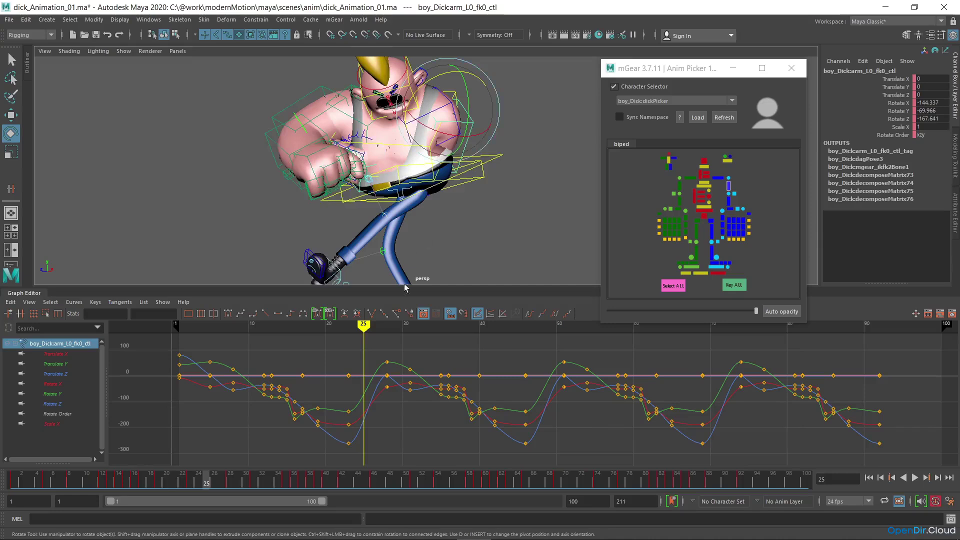
pyautogui.moveTo(367, 322)
pyautogui.mouseDown()
pyautogui.moveTo(345, 322)
pyautogui.moveTo(388, 320)
pyautogui.moveTo(332, 321)
pyautogui.moveTo(385, 307)
pyautogui.moveTo(356, 320)
pyautogui.mouseUp()
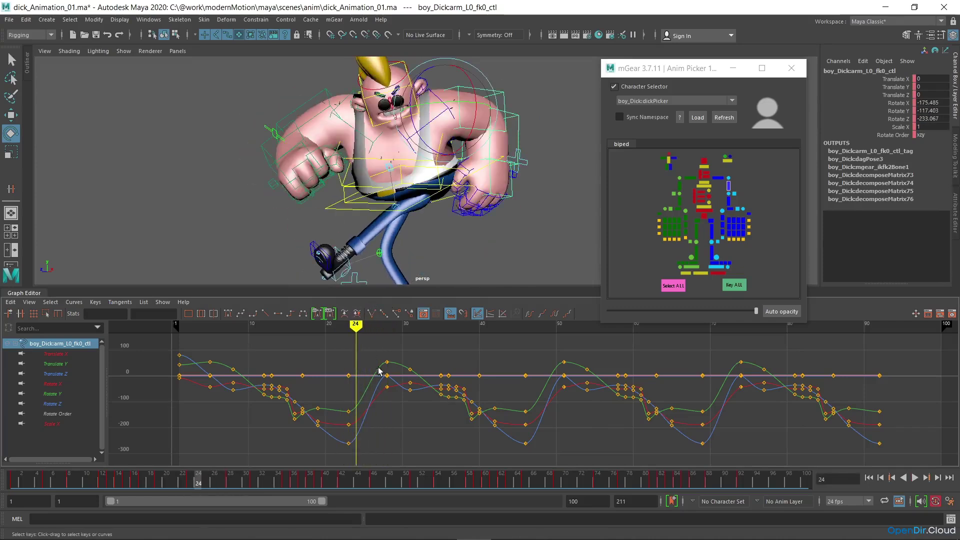
pyautogui.click(74, 302)
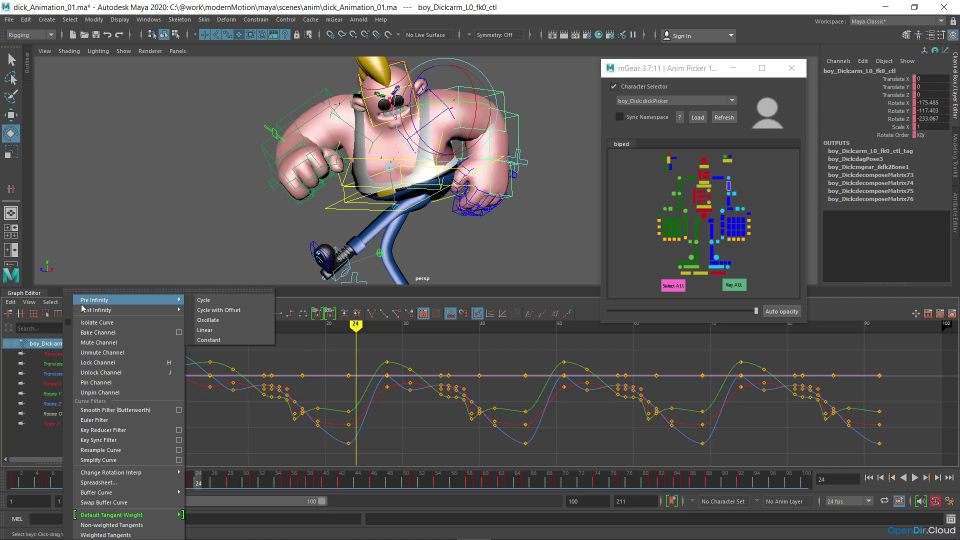
pyautogui.click(121, 423)
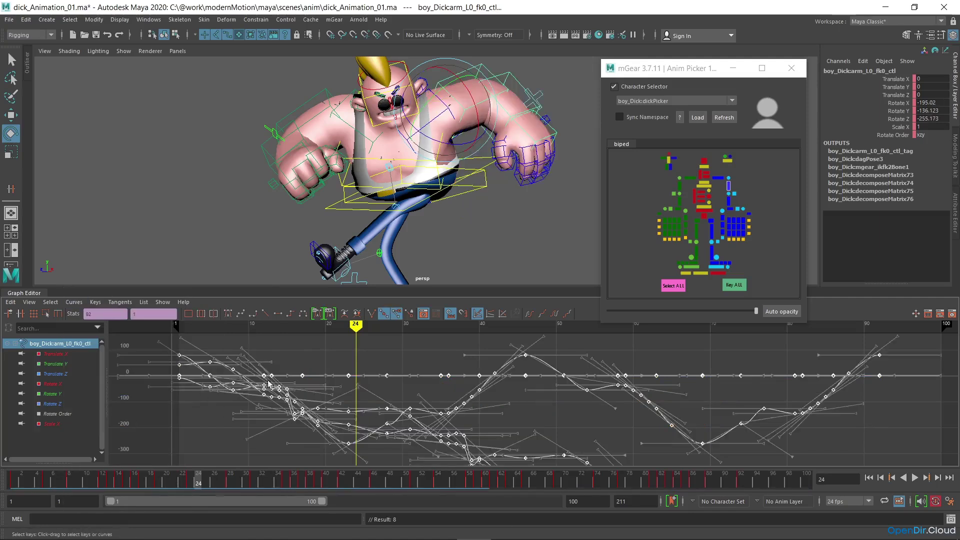
pyautogui.moveTo(357, 326)
pyautogui.mouseDown()
pyautogui.moveTo(564, 326)
pyautogui.moveTo(525, 326)
pyautogui.moveTo(540, 326)
pyautogui.mouseUp()
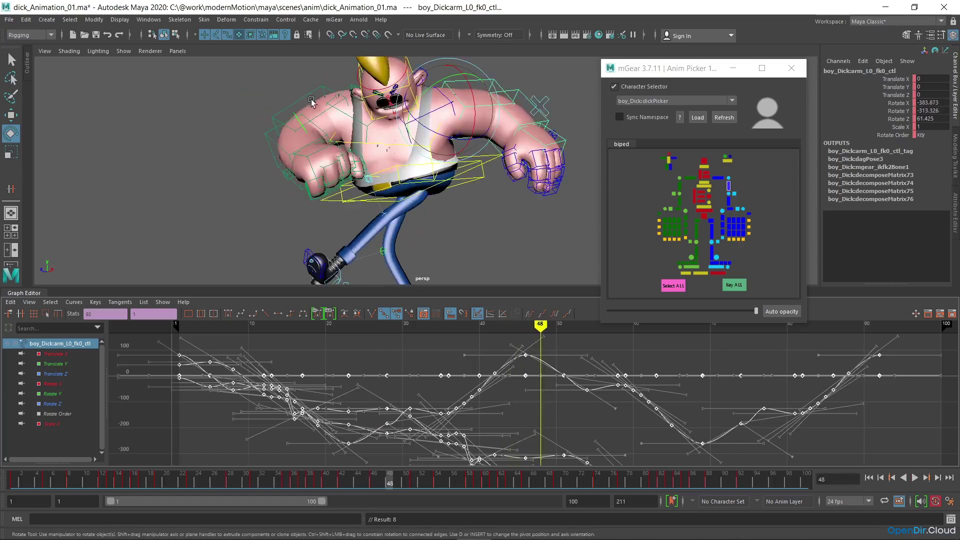
# - Apply the Euler Filter to the curves of all the character's controls, collapse the Graph Editor and play back the animation
pyautogui.click(674, 293)
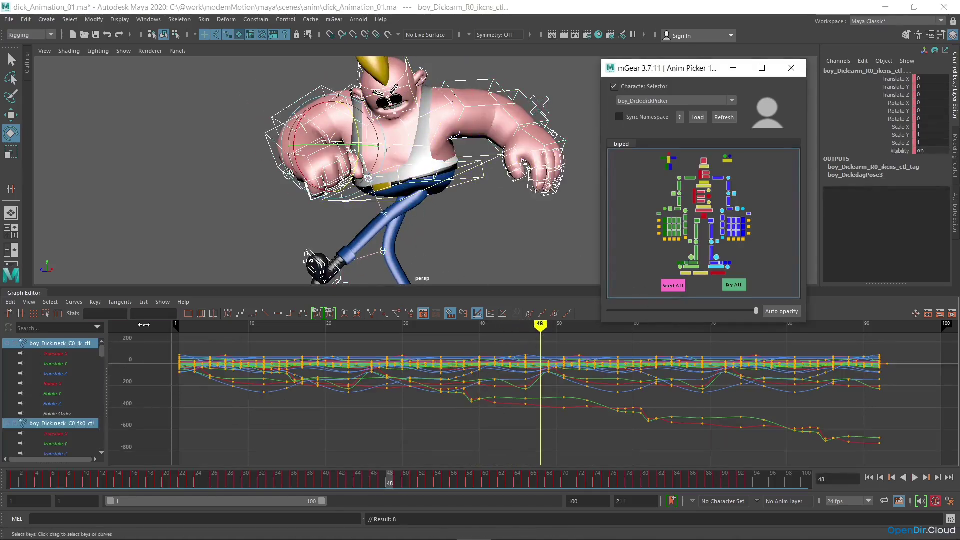
pyautogui.click(74, 302)
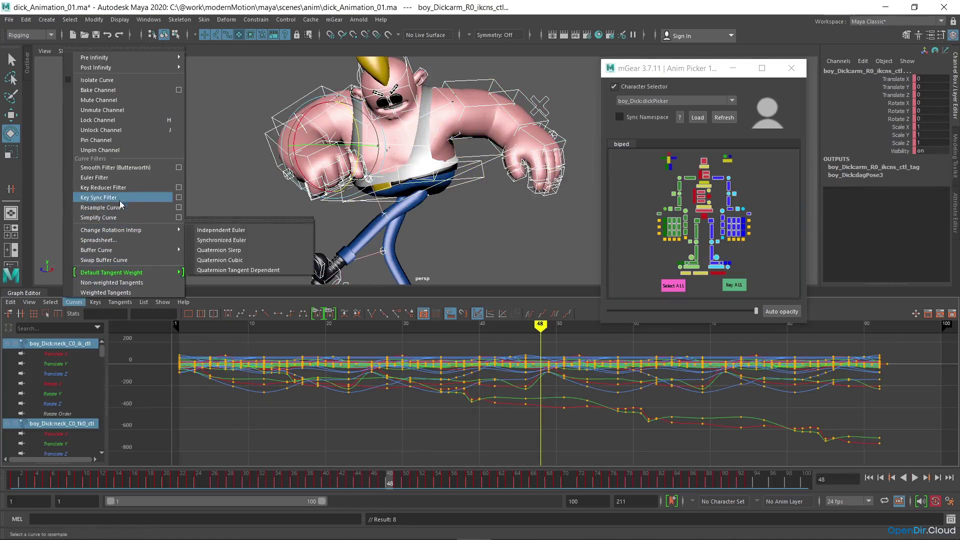
pyautogui.click(136, 178)
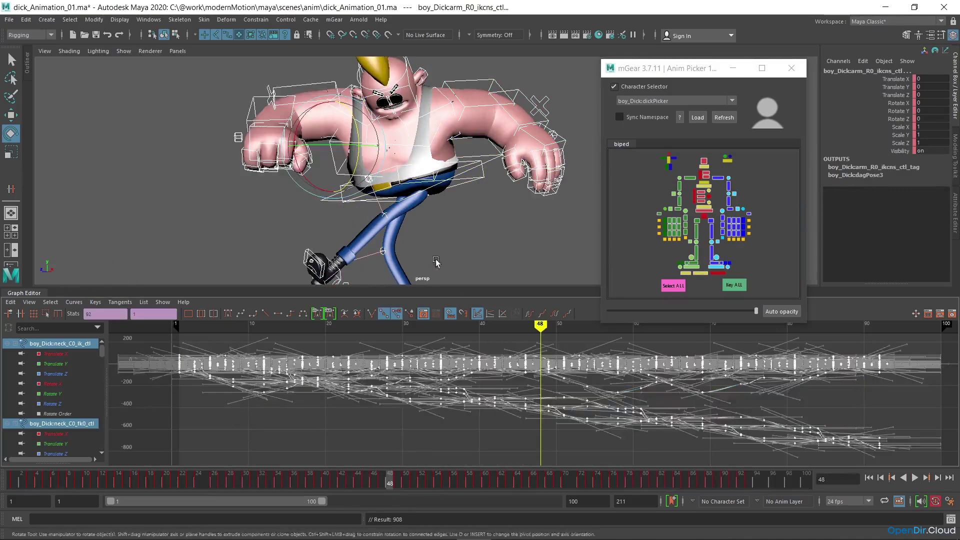
pyautogui.moveTo(540, 324); pyautogui.dragTo(194, 324)
pyautogui.click(31, 293)
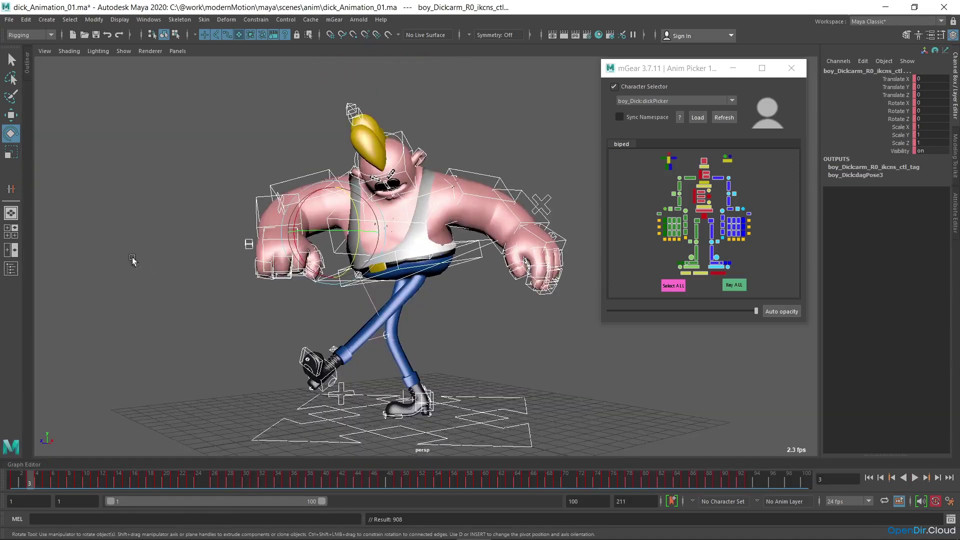
pyautogui.click(192, 291)
pyautogui.hotkey('alt', 'v')
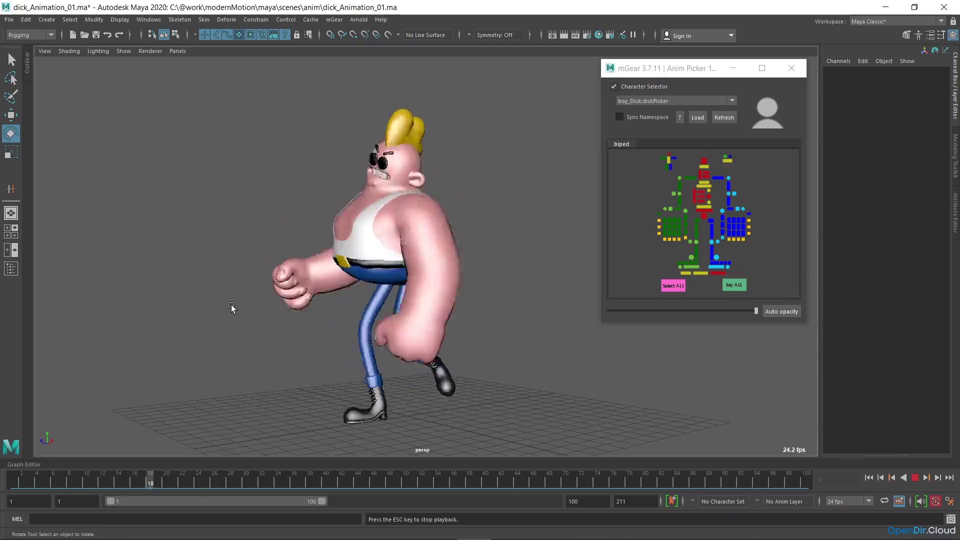
pyautogui.press('Escape')
# - Reselect all controls to locate the final keys and set the playback range end to frame 93
pyautogui.click(683, 289)
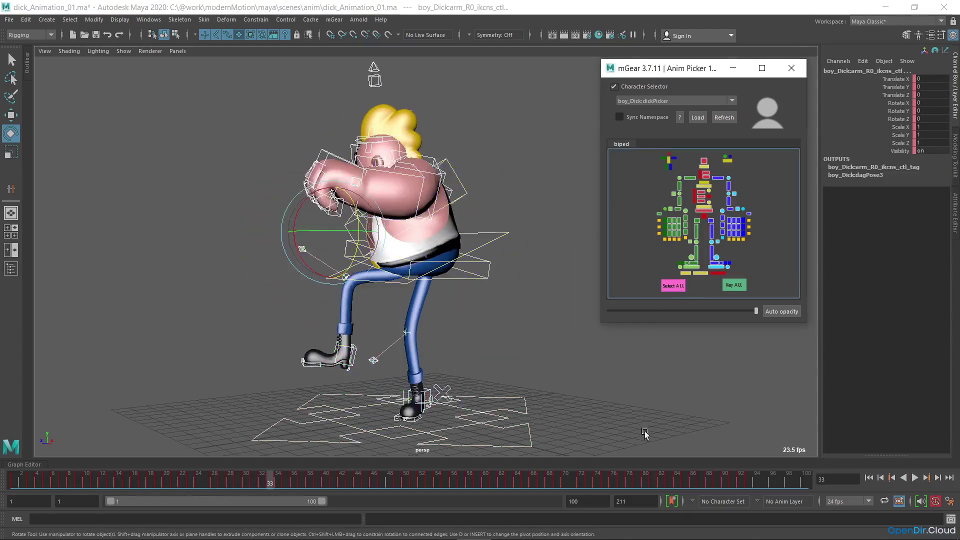
pyautogui.click(748, 486)
pyautogui.moveTo(589, 501); pyautogui.dragTo(556, 501)
pyautogui.write('93')
pyautogui.press('Return')
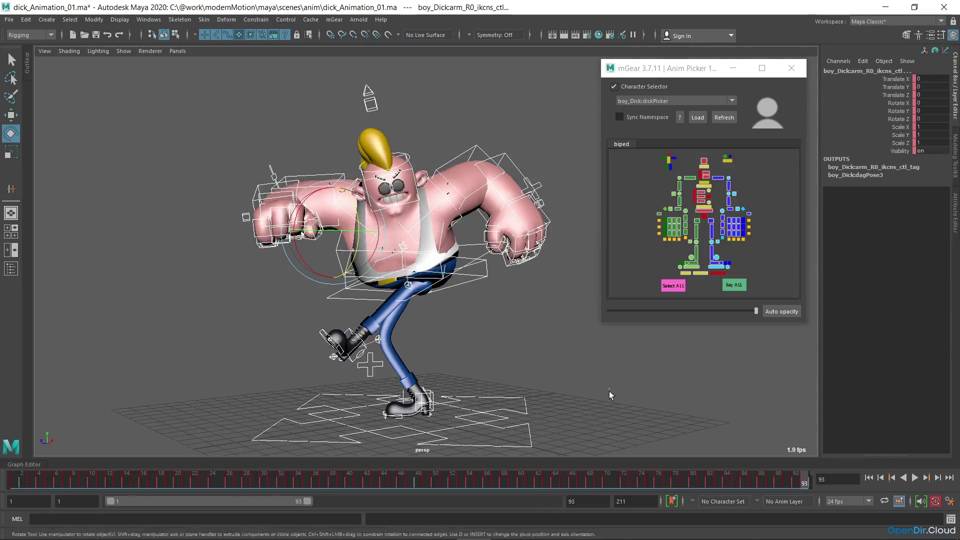
# - Deselect the controls, play back the animation over the shortened range and close the Anim Picker
pyautogui.click(610, 396)
pyautogui.hotkey('alt', 'v')
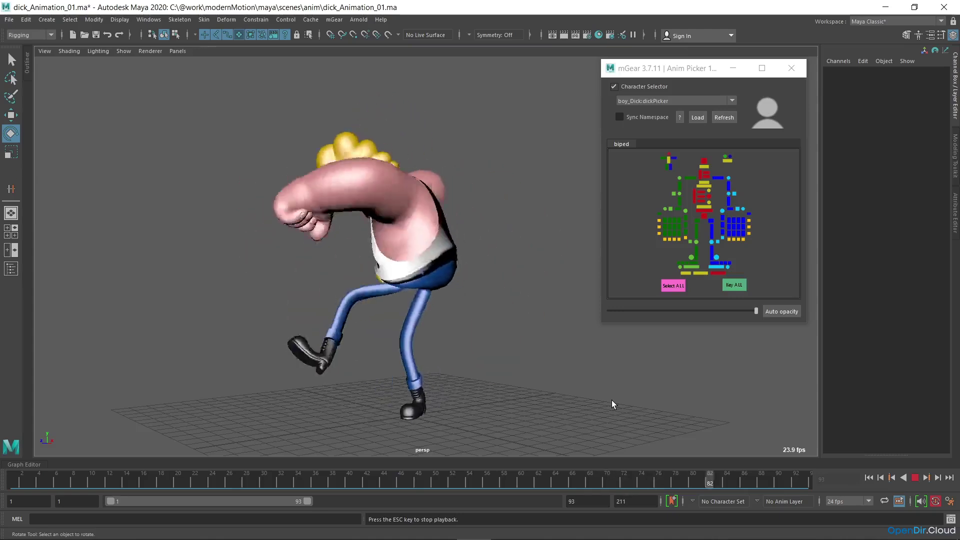
pyautogui.press('Escape')
pyautogui.click(792, 68)
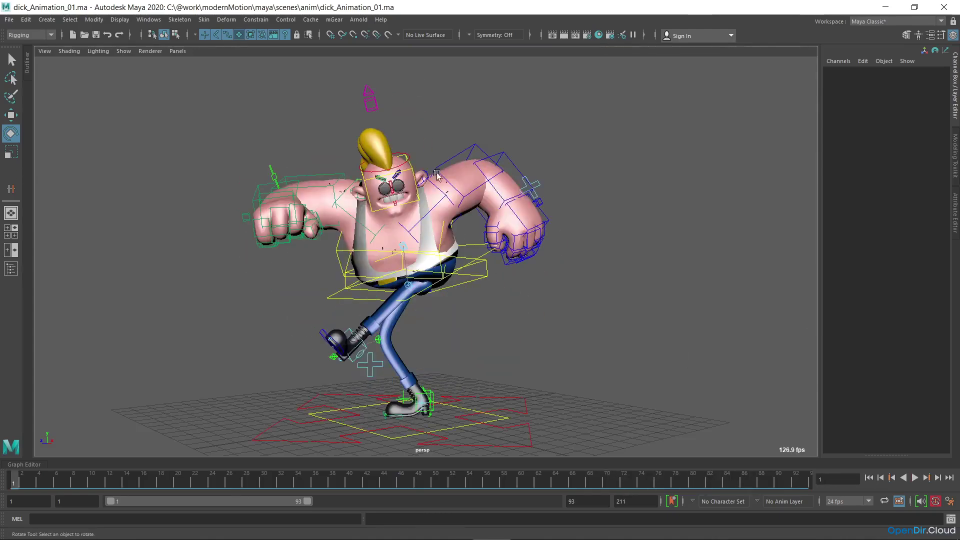
# - Delete the keys on the hair UI control's spring chain intensity, damping and stiffness channels
pyautogui.moveTo(353, 82); pyautogui.dragTo(383, 99)
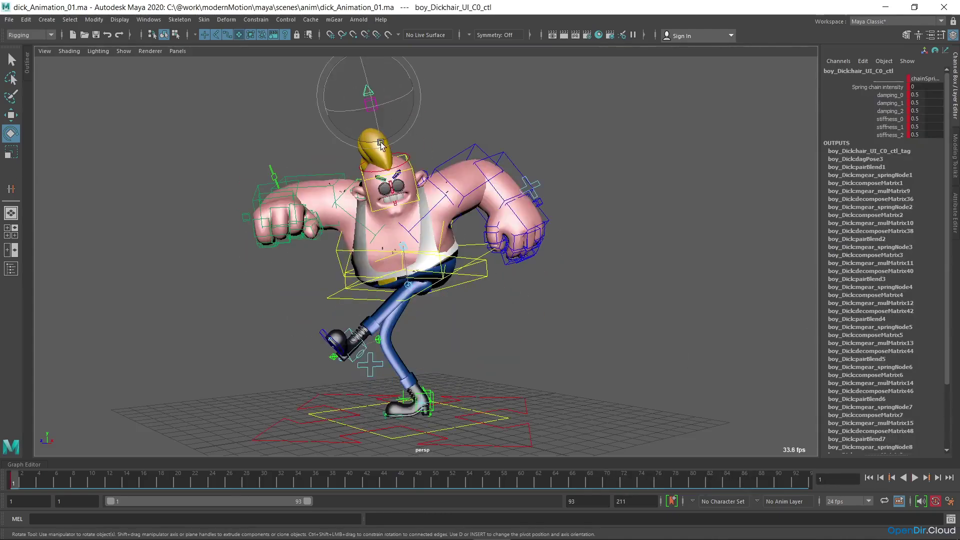
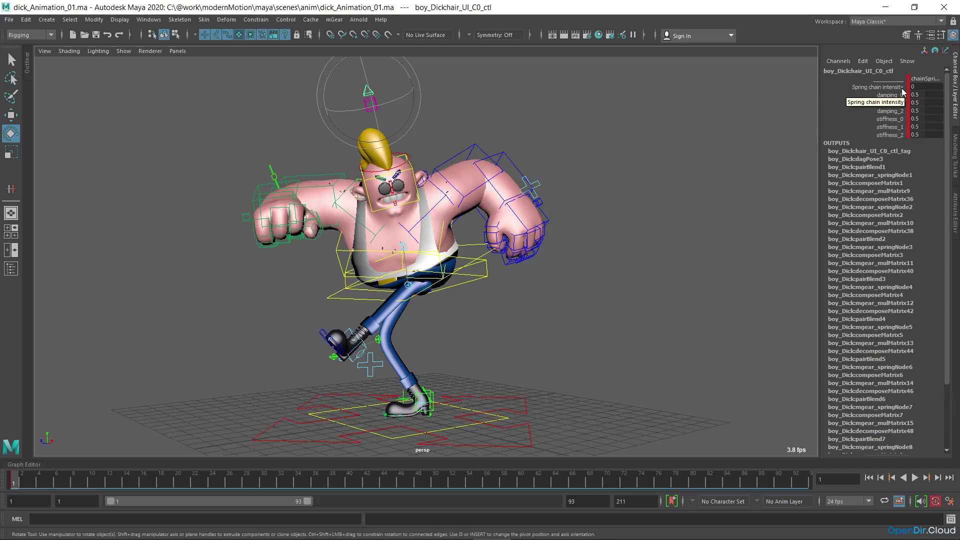
pyautogui.moveTo(902, 88); pyautogui.dragTo(902, 136)
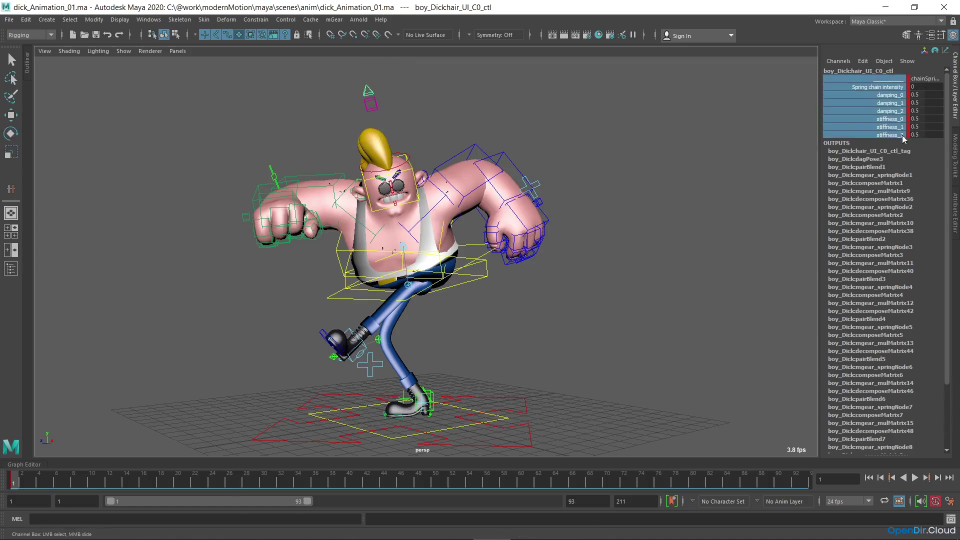
pyautogui.rightClick(895, 135)
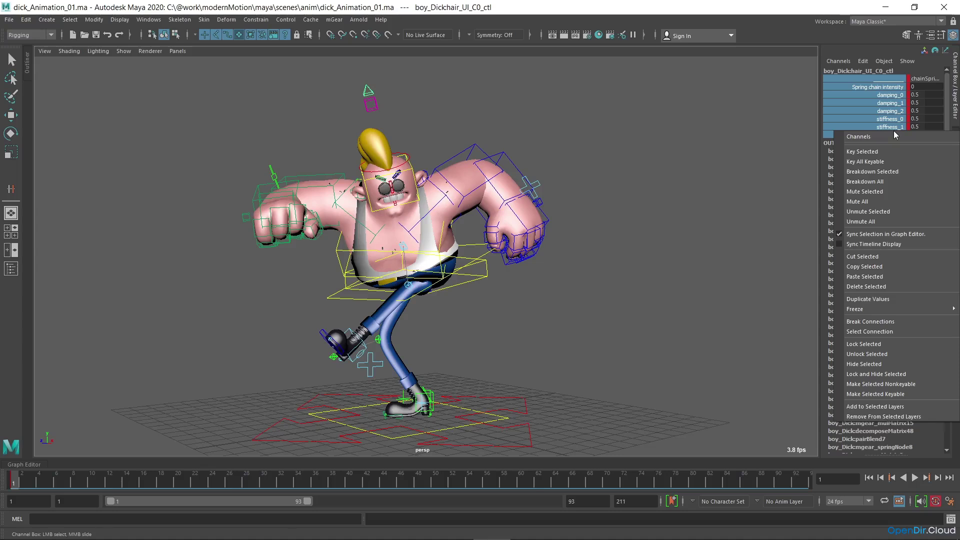
pyautogui.click(876, 289)
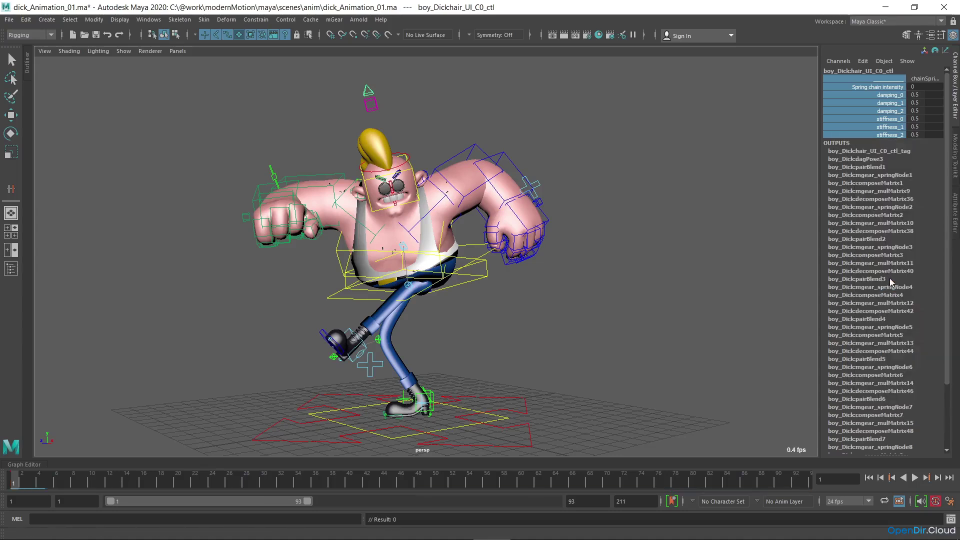
# - Set the hair control's spring chain intensity to 1 and play back the animation
pyautogui.click(873, 88)
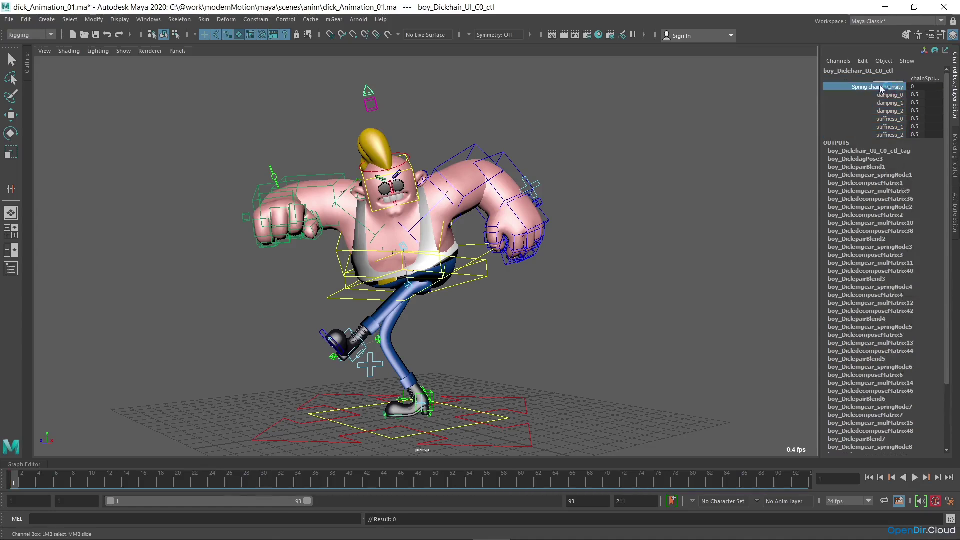
pyautogui.click(918, 86)
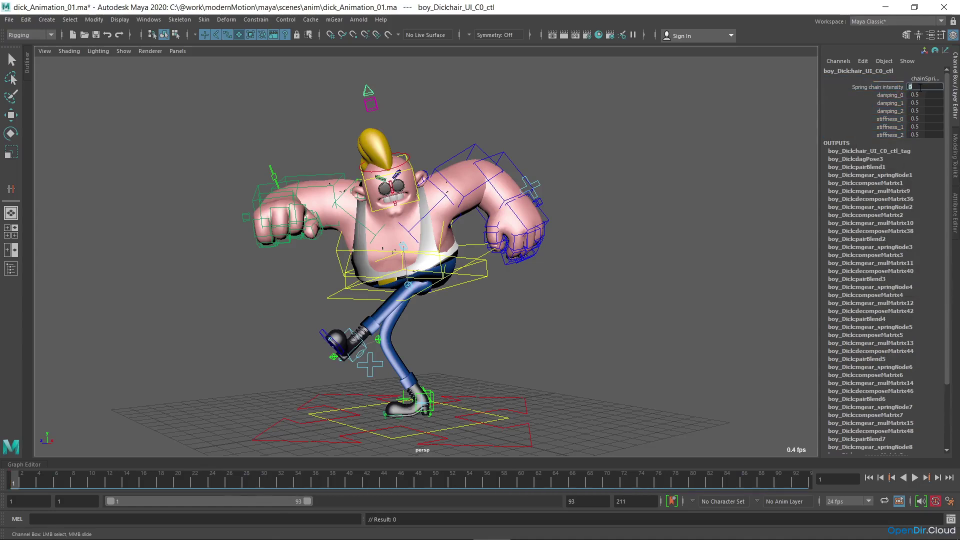
pyautogui.press('Return')
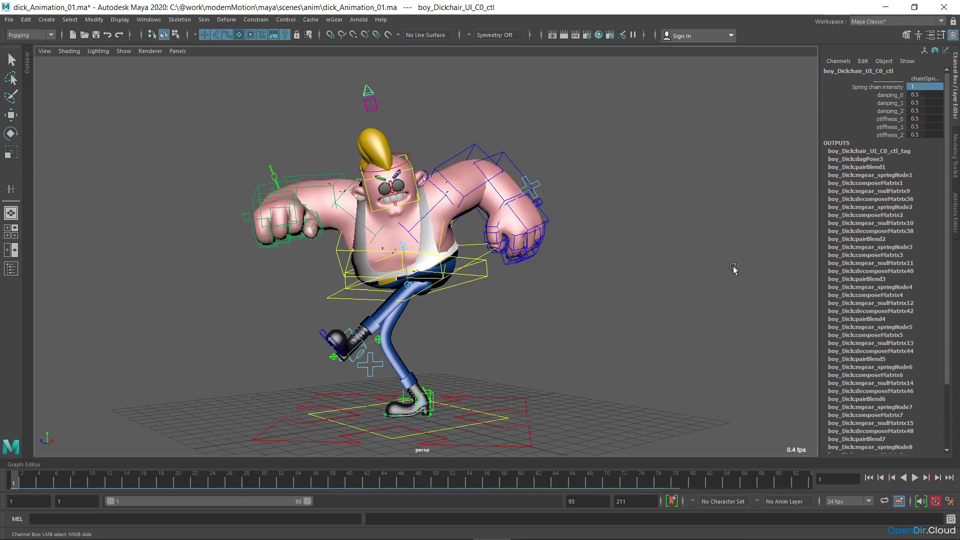
pyautogui.click(914, 478)
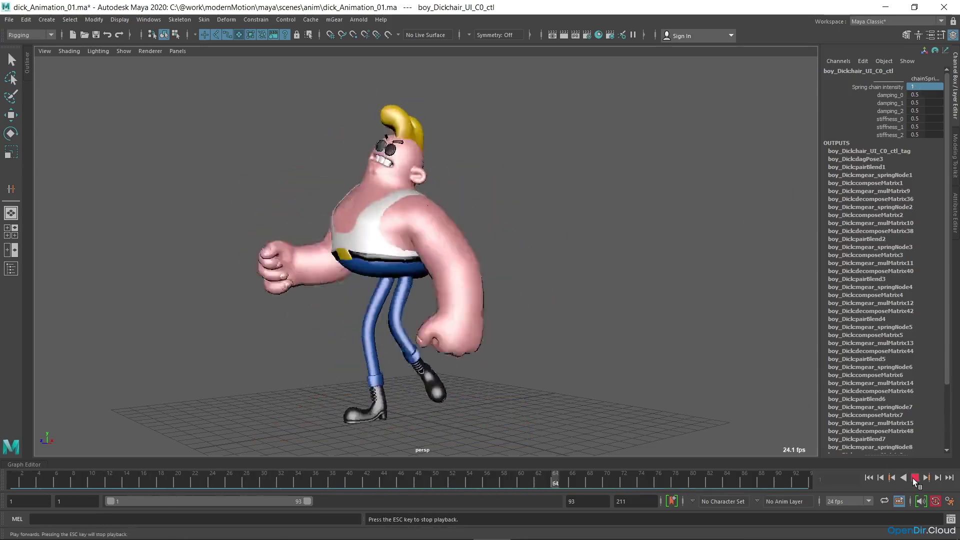
pyautogui.click(914, 478)
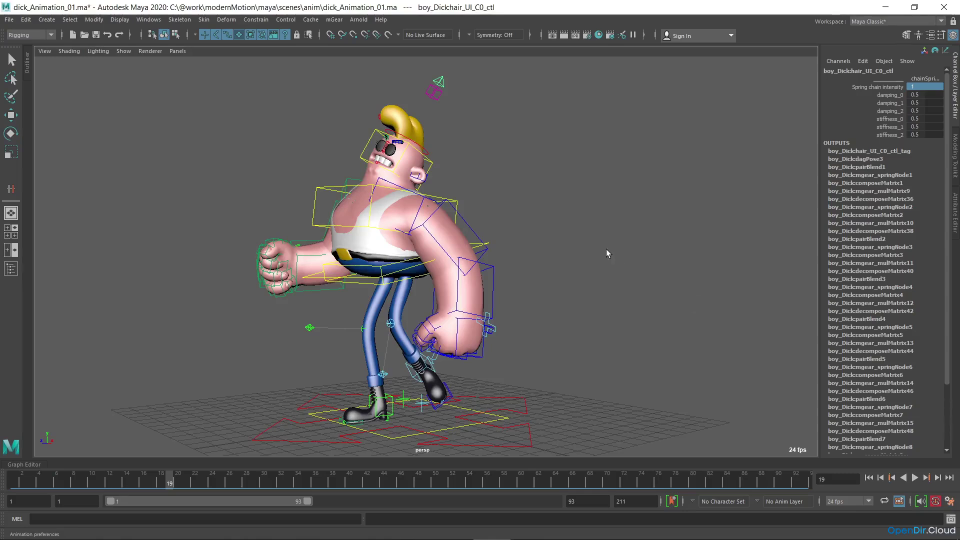
# - Change the animation evaluation mode to DG in the preferences and save them
pyautogui.press('e')
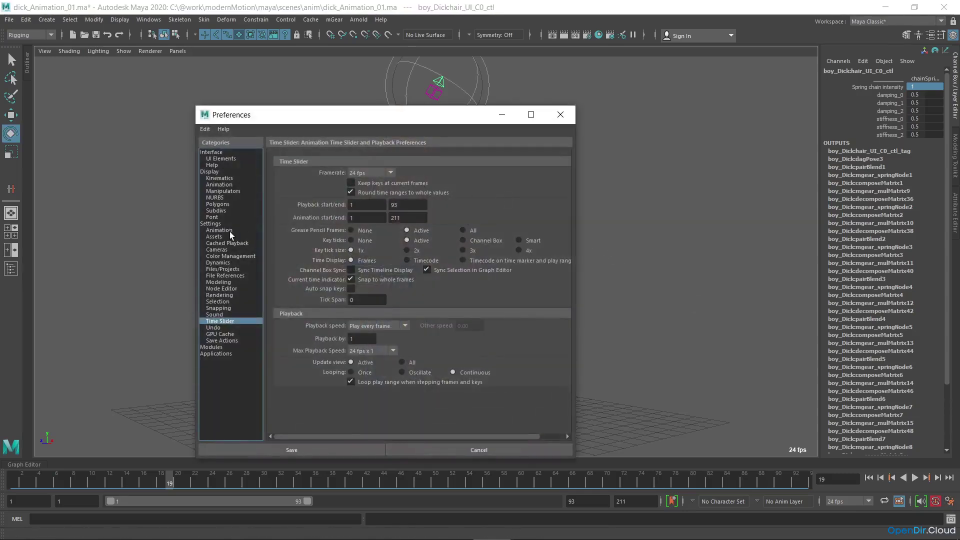
pyautogui.click(230, 231)
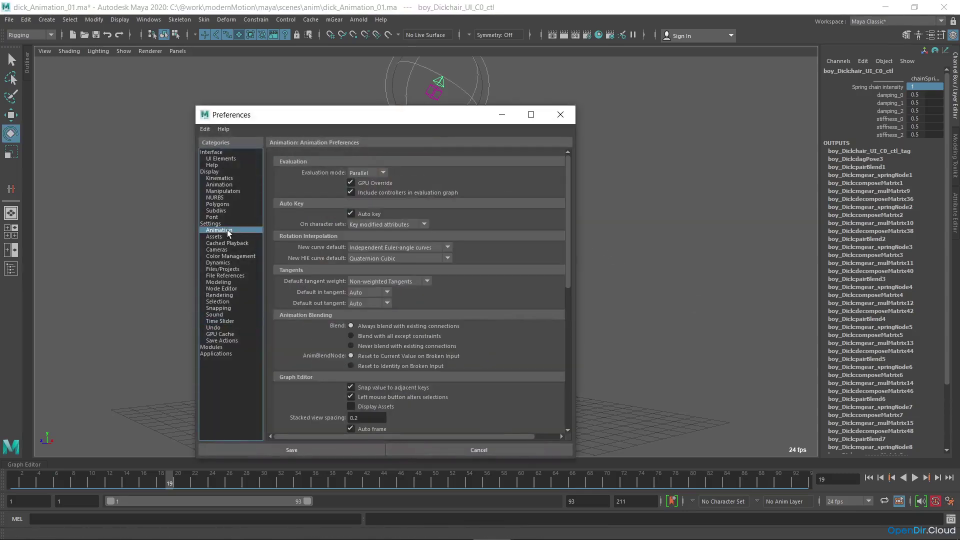
pyautogui.click(384, 173)
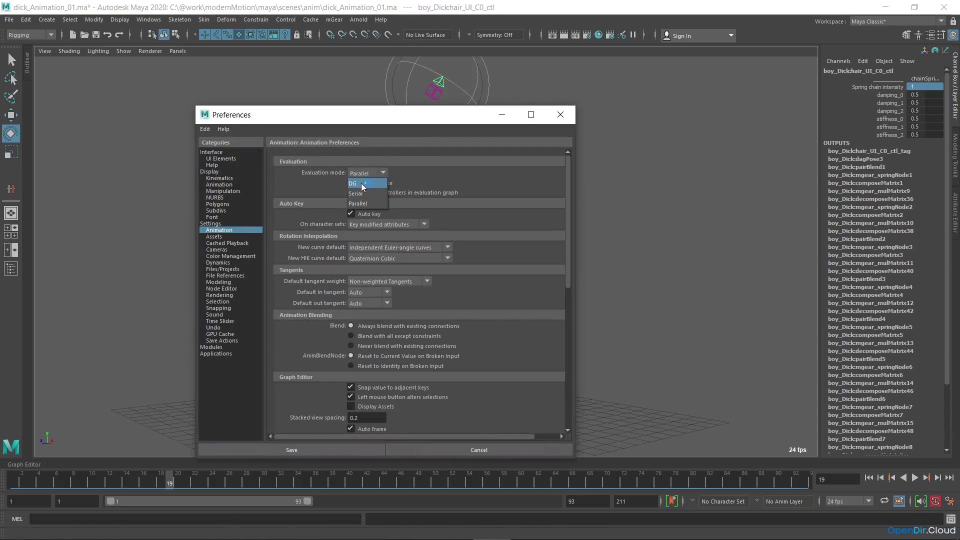
pyautogui.click(364, 185)
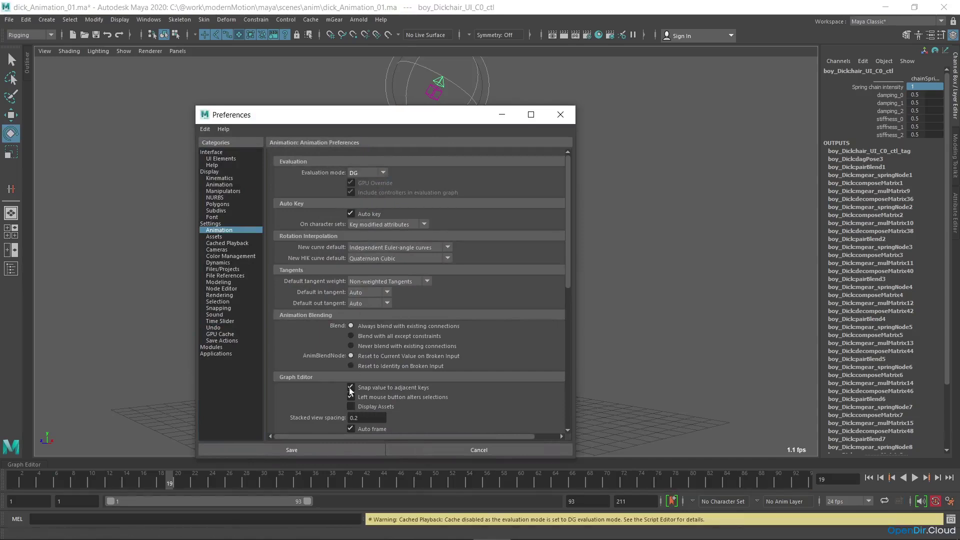
pyautogui.click(343, 450)
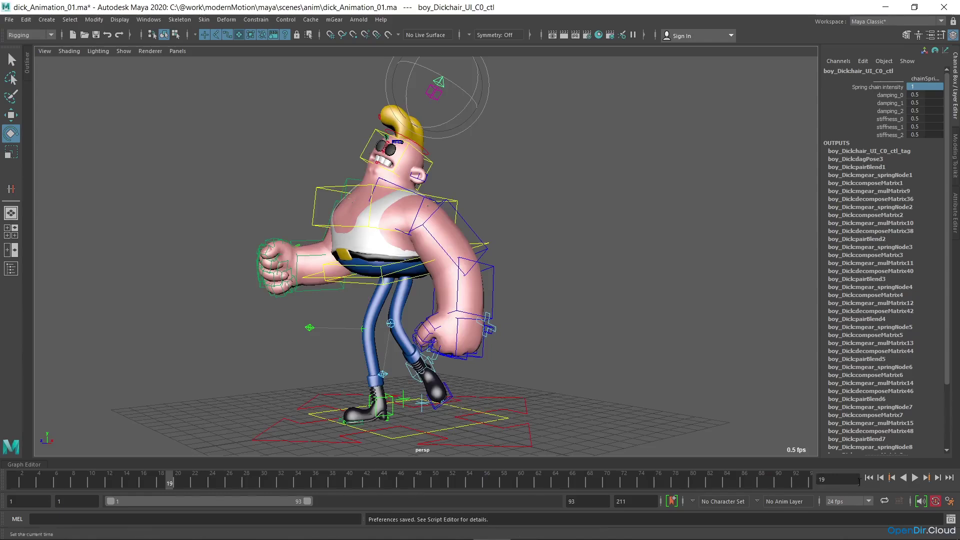
# - Play back the animation from the first frame to check the hair's spring motion, and return to the start
pyautogui.click(869, 477)
pyautogui.click(915, 477)
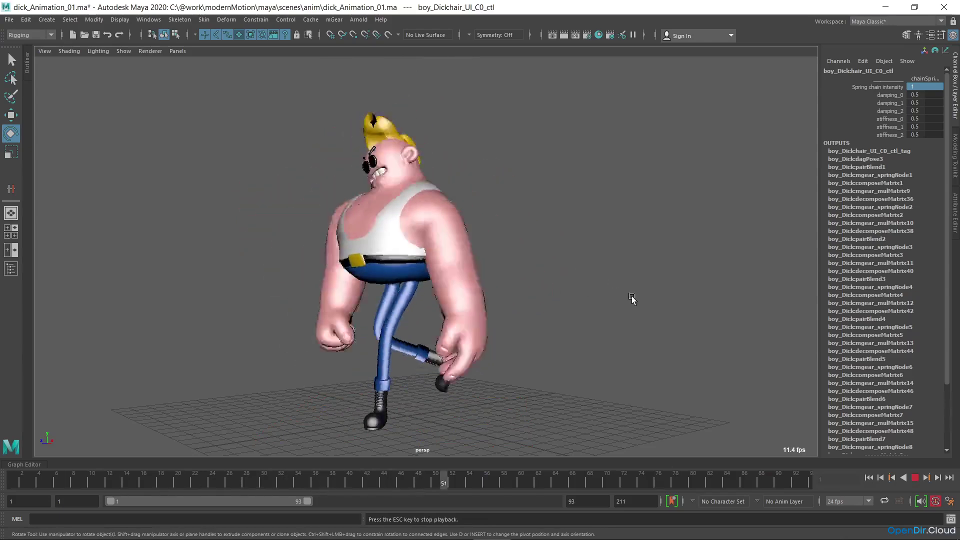
pyautogui.click(915, 478)
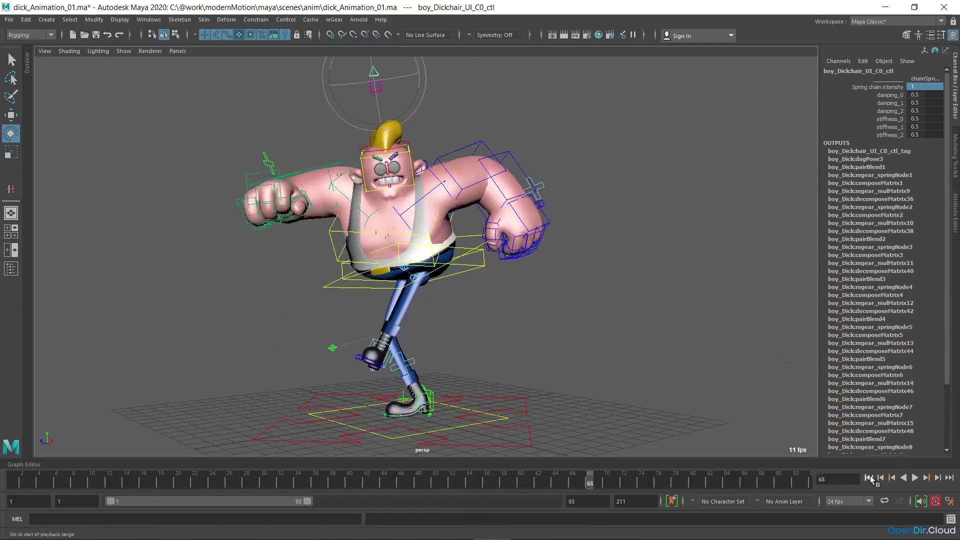
pyautogui.click(870, 477)
# - Set the hair control's stiffness_0 to 0.8, stiffness_1 to 0.7 and stiffness_2 to 0.6
pyautogui.click(921, 119)
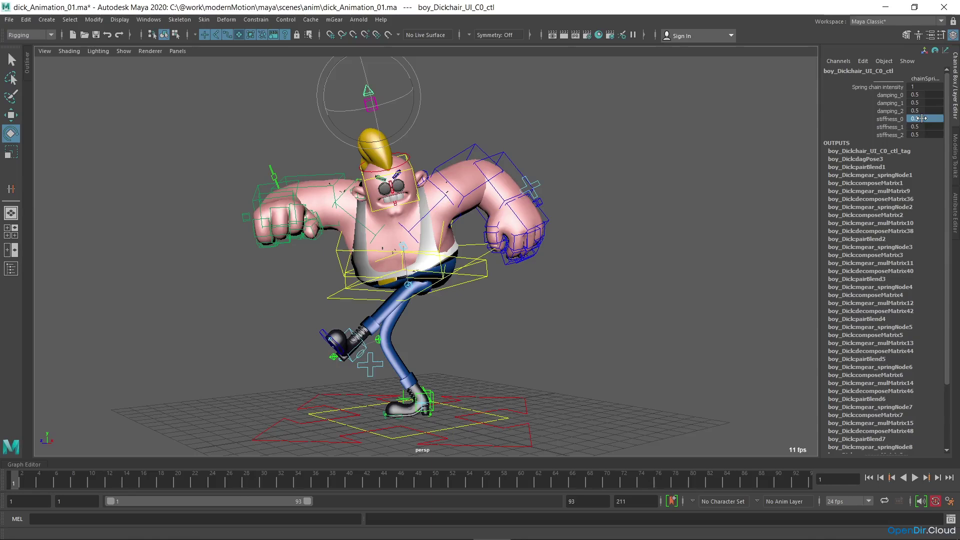
pyautogui.doubleClick(921, 118)
pyautogui.press('Tab')
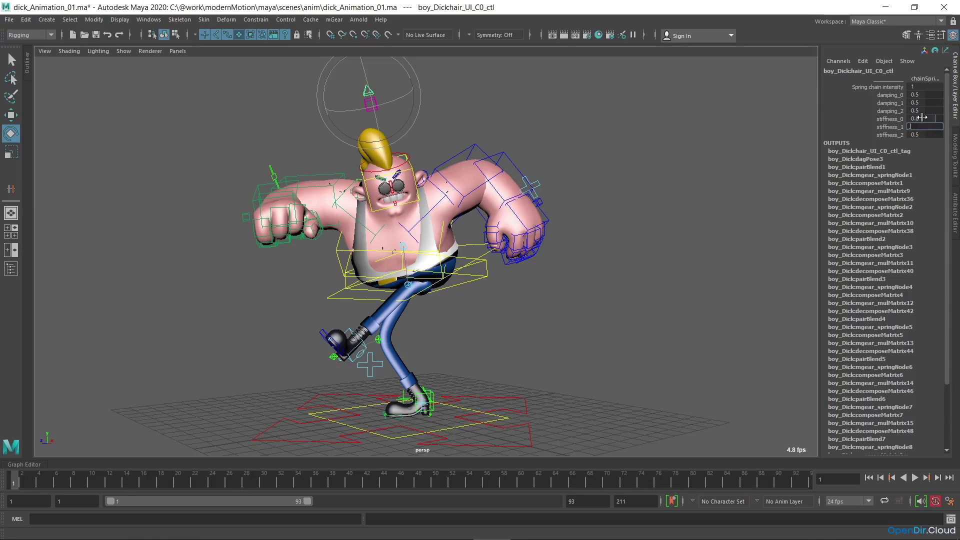
pyautogui.press('Tab')
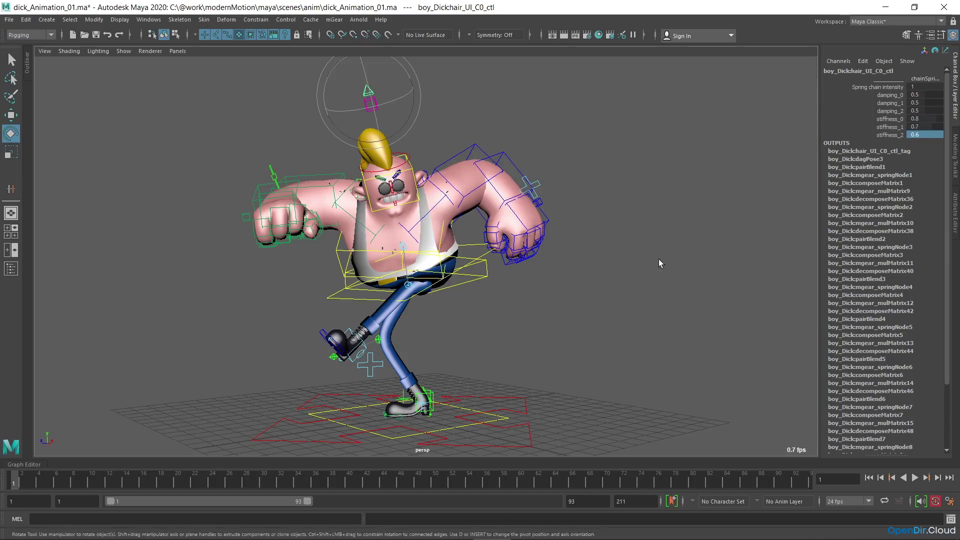
# - Deselect the hair control, play back the animation to check the stiffer hair and return to frame 1
pyautogui.click(673, 275)
pyautogui.hotkey('alt', 'v')
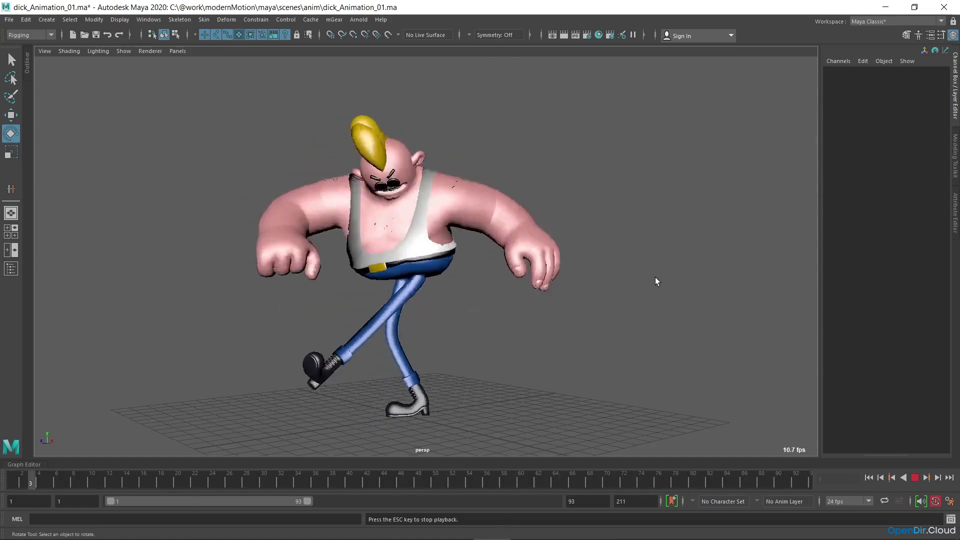
pyautogui.press('Escape')
pyautogui.click(869, 478)
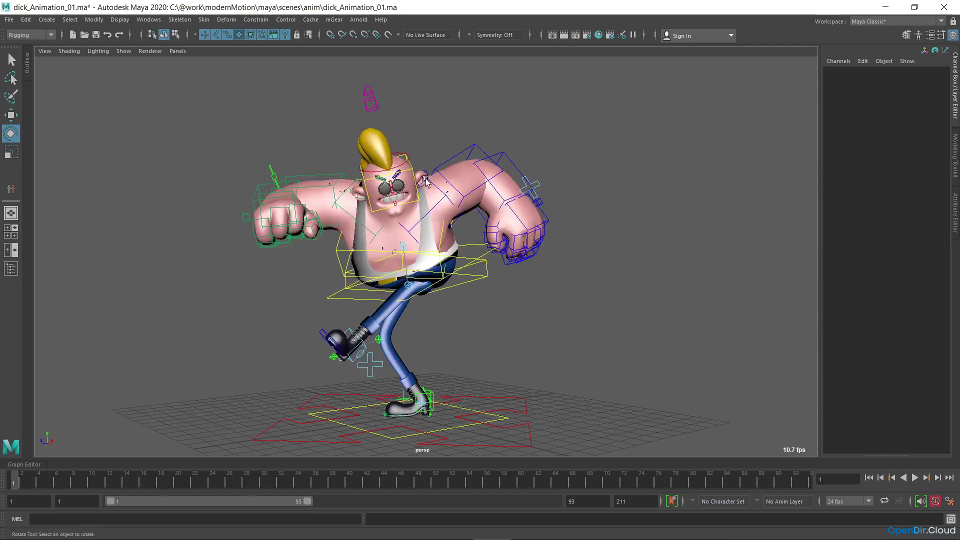
# - Delete the keys on the head UI control's spring channels and set its spring chain intensity to 1
pyautogui.click(385, 111)
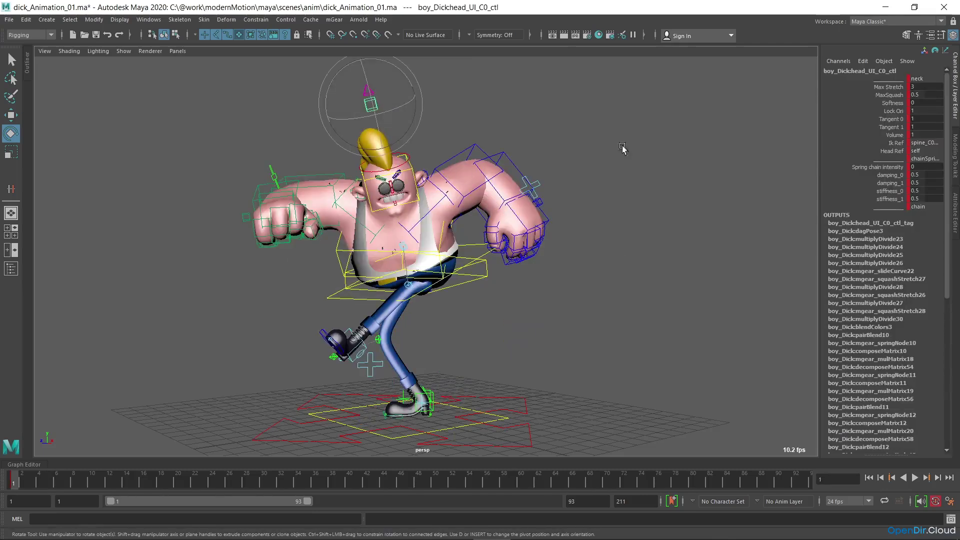
pyautogui.moveTo(903, 167); pyautogui.dragTo(903, 205)
pyautogui.rightClick(903, 205)
pyautogui.click(888, 361)
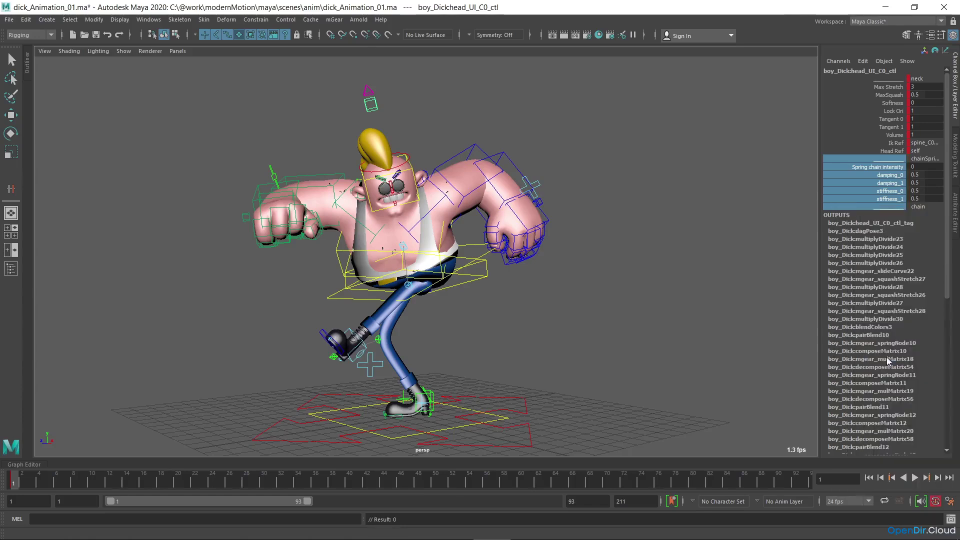
pyautogui.click(923, 166)
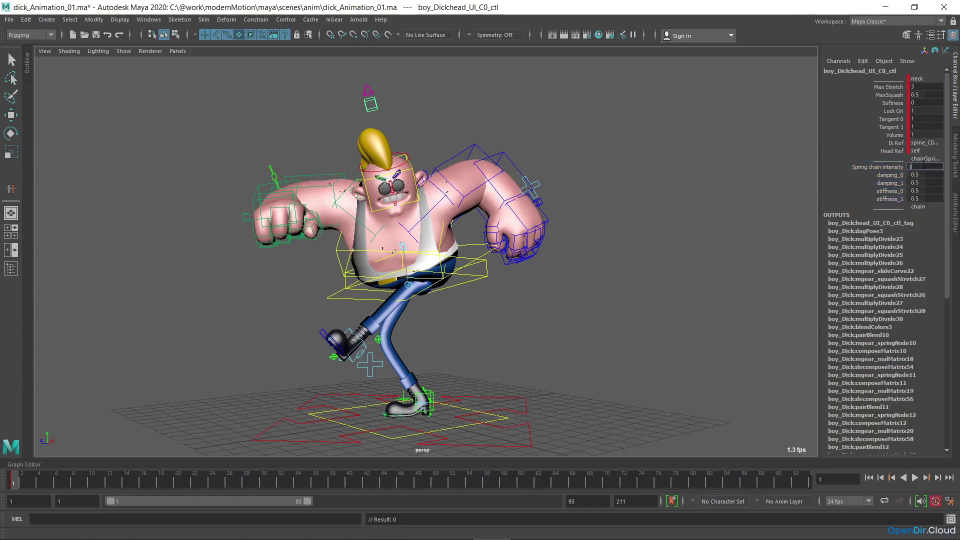
pyautogui.press('Return')
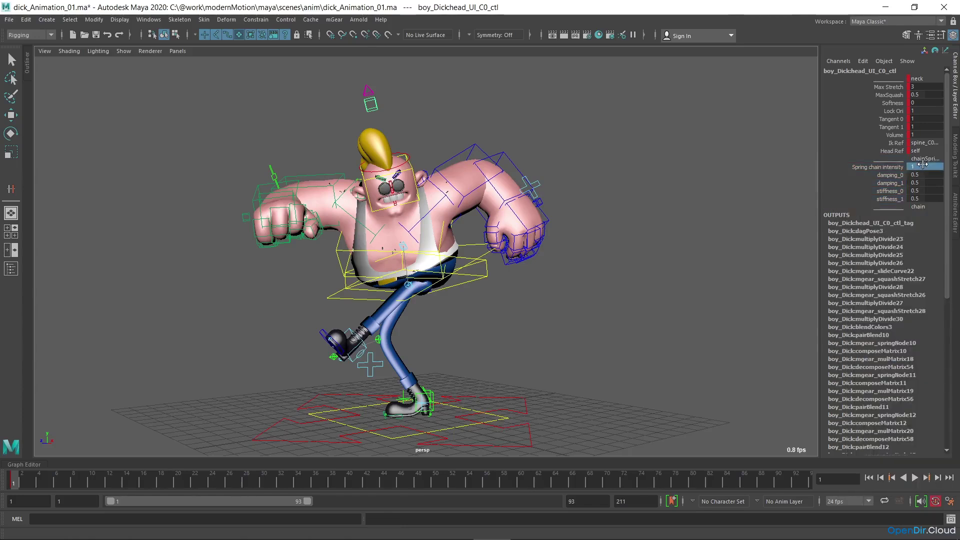
# - Play back the animation and check the head's spring motion from the front
pyautogui.click(915, 478)
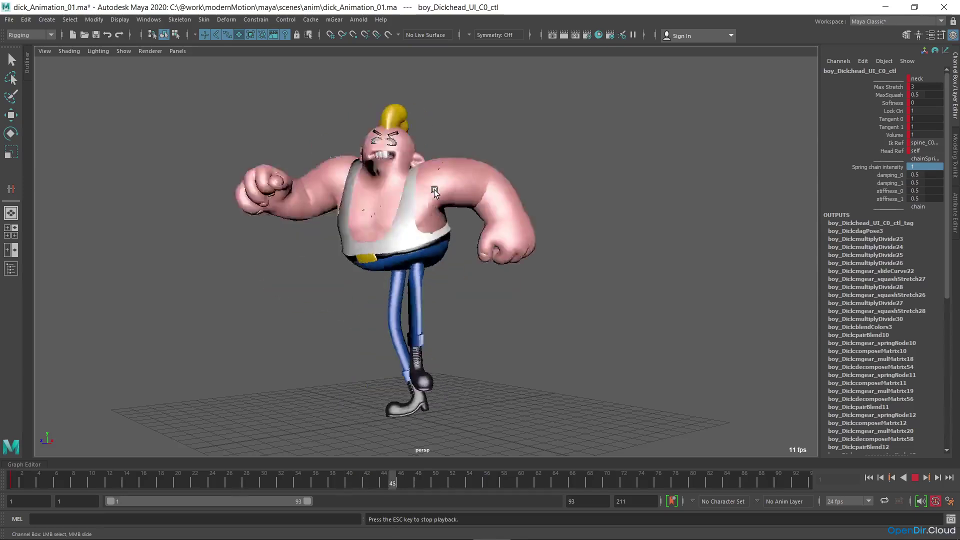
pyautogui.keyDown('alt'); pyautogui.moveTo(431, 205); pyautogui.dragTo(459, 197); pyautogui.keyUp('alt')
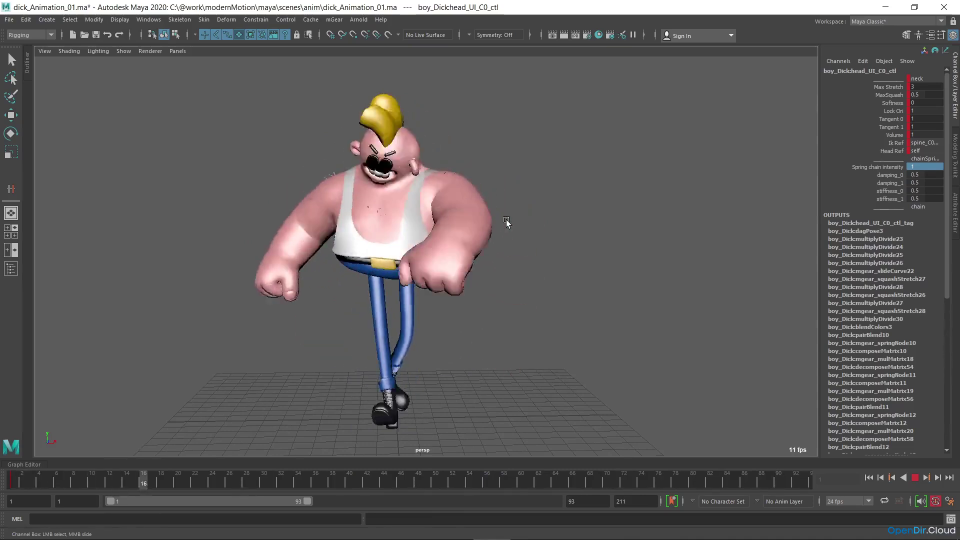
pyautogui.press('Escape')
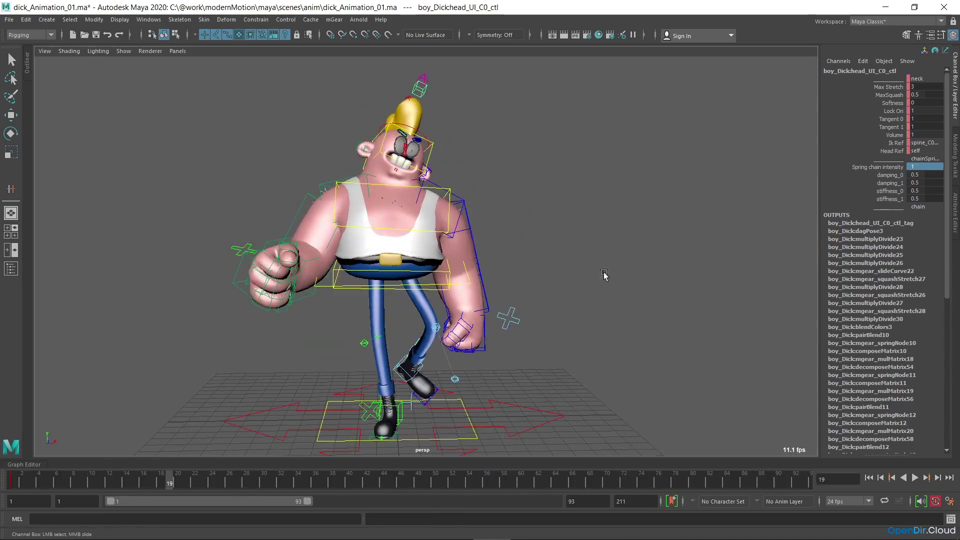
# - Return to frame 1 and save the animation scene
pyautogui.moveTo(171, 481); pyautogui.dragTo(2, 479)
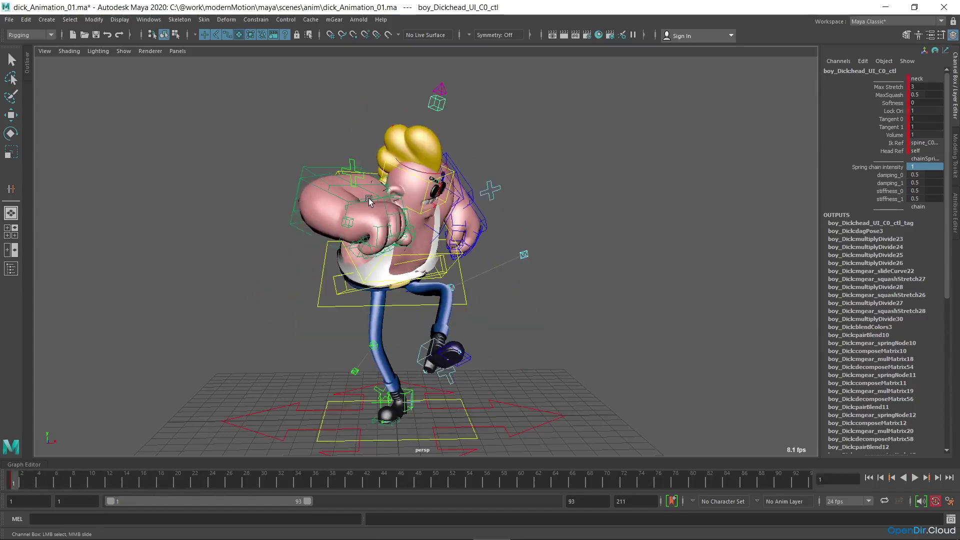
pyautogui.click(9, 20)
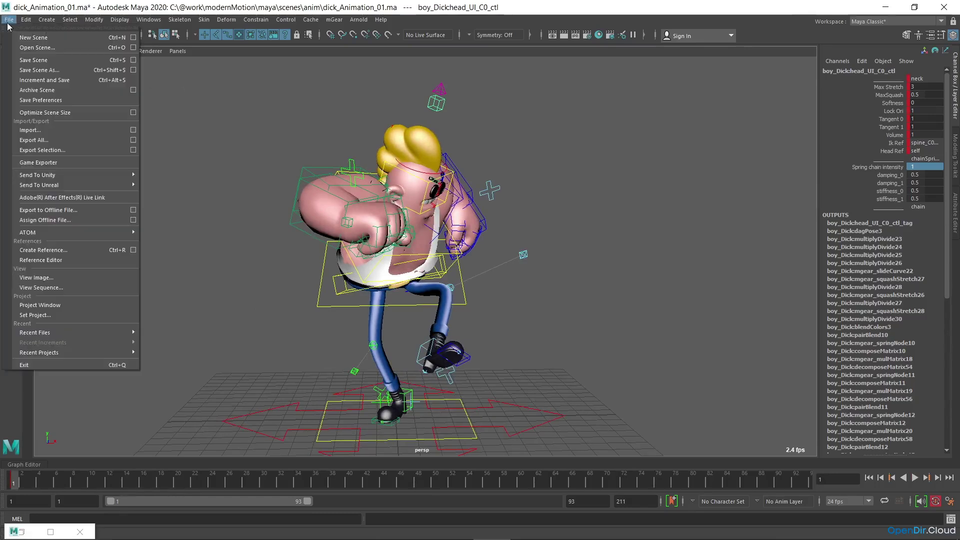
pyautogui.click(35, 60)
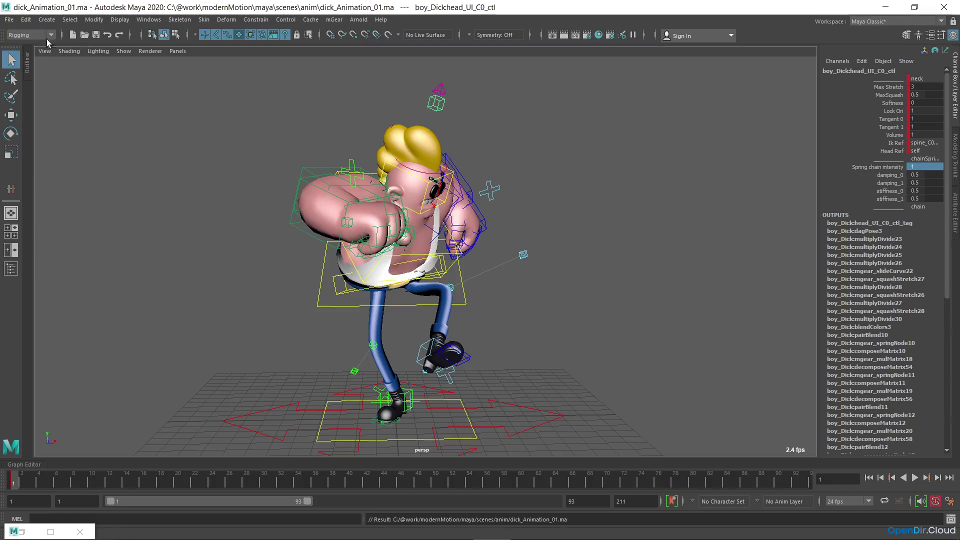
# - Open the rig scene dick_Rig_01.ma from the project's scenes/rigs/dick folder
pyautogui.click(9, 20)
pyautogui.click(30, 36)
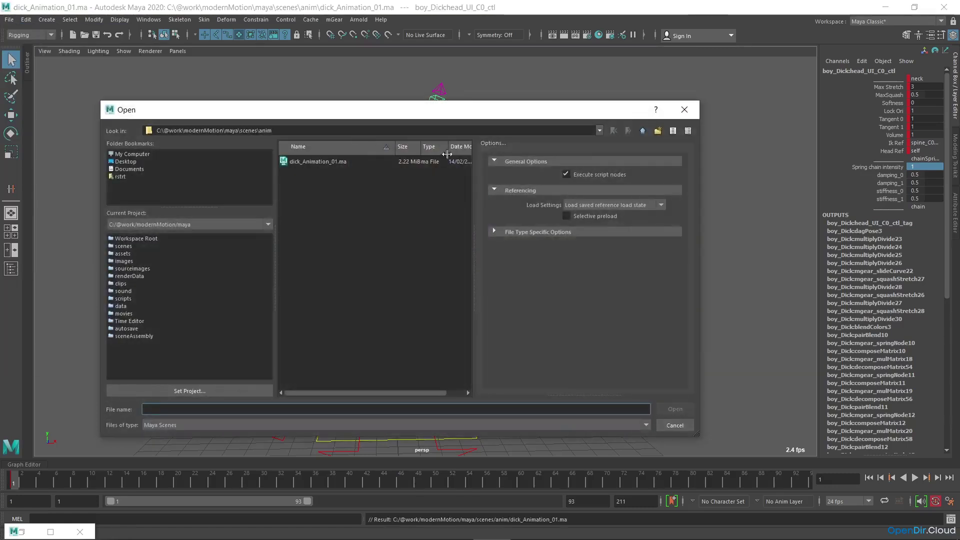
pyautogui.click(640, 134)
pyautogui.doubleClick(298, 182)
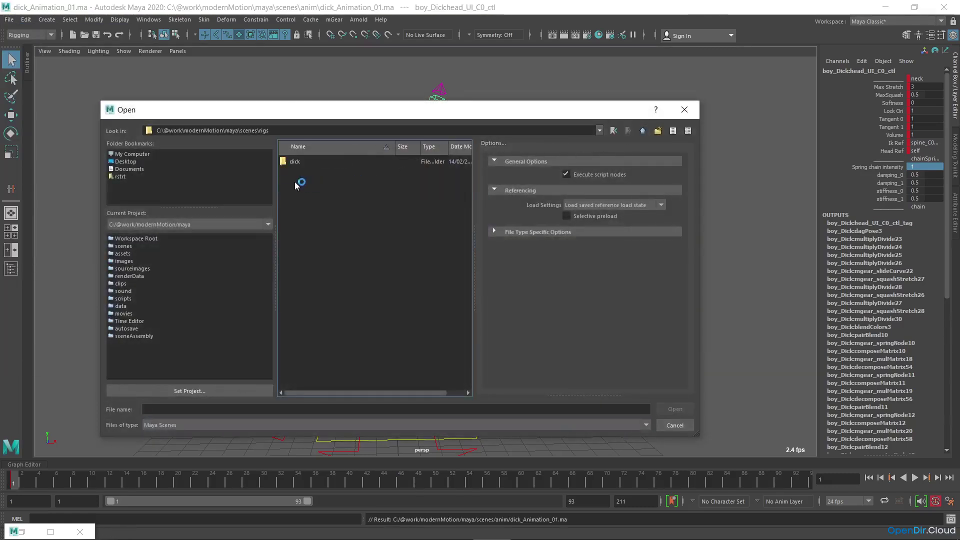
pyautogui.doubleClick(301, 163)
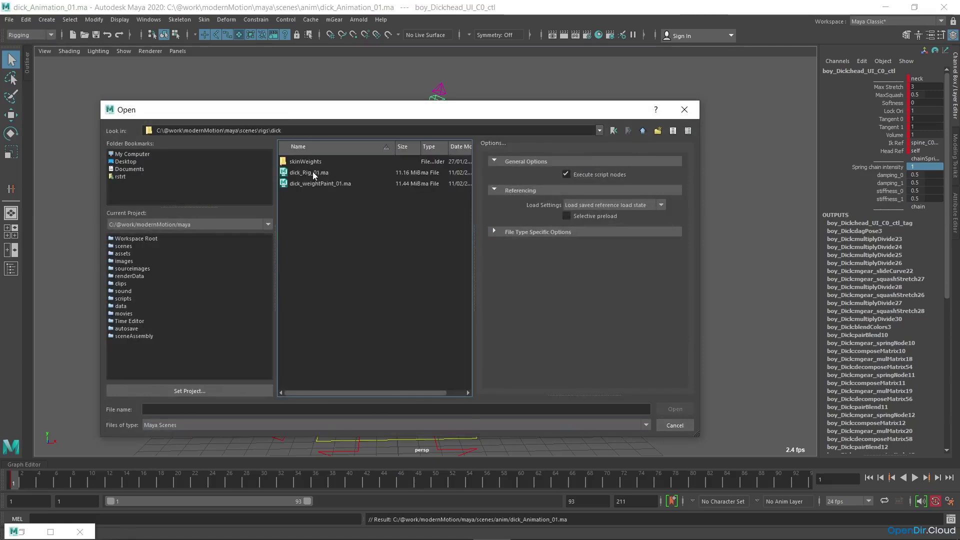
pyautogui.doubleClick(313, 172)
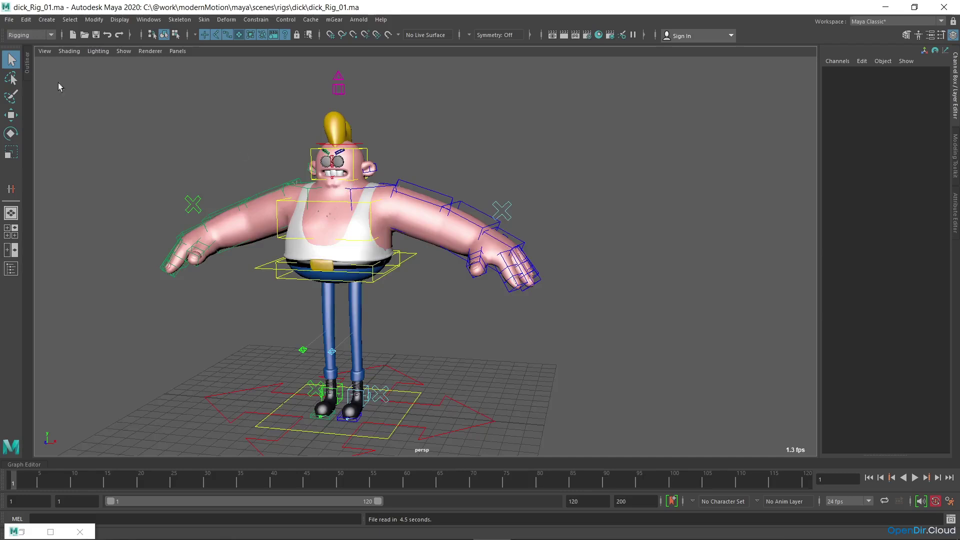
# - Take the guide out of dick_RIG_dontMove_GRP to the scene's top level and make it visible
pyautogui.click(27, 66)
pyautogui.click(38, 121)
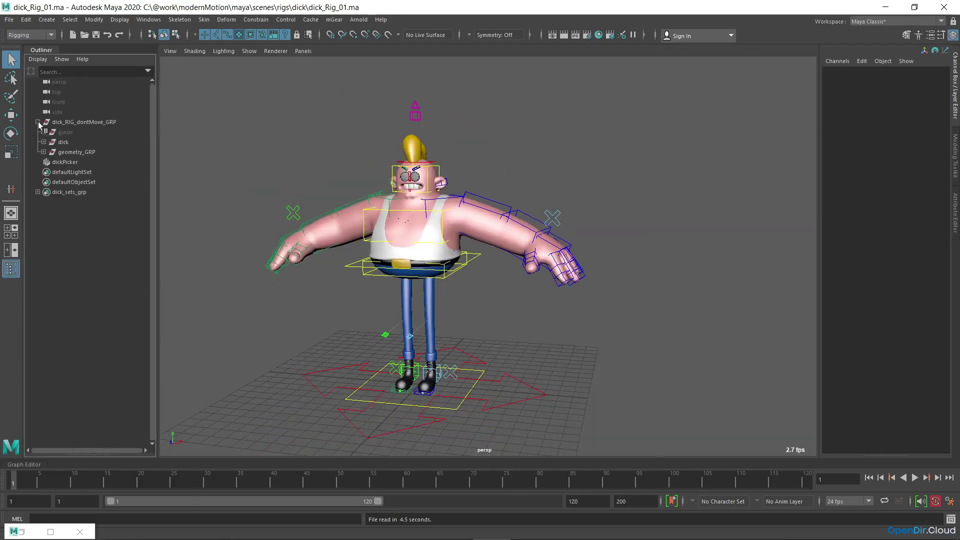
pyautogui.click(65, 132)
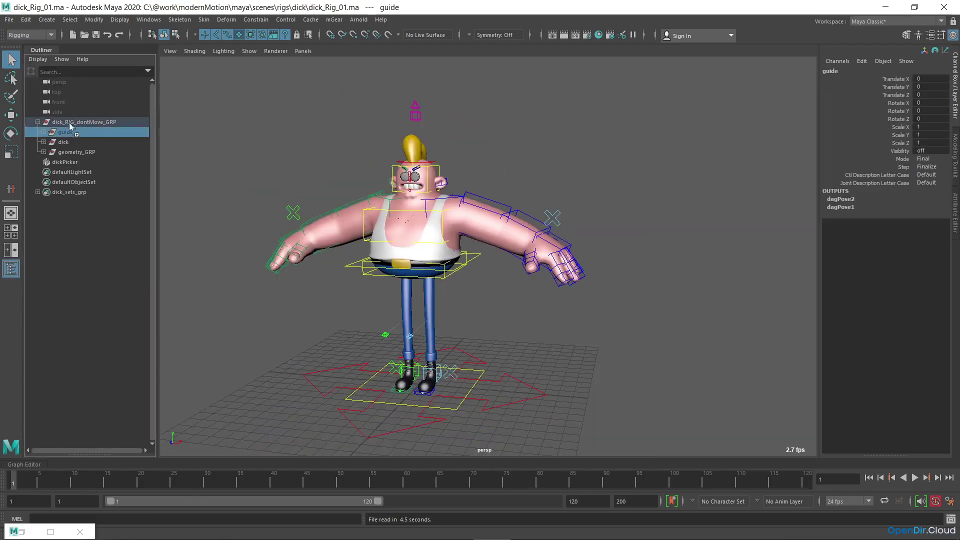
pyautogui.moveTo(70, 123); pyautogui.dragTo(69, 120, button='middle')
pyautogui.hotkey('shift', 'h')
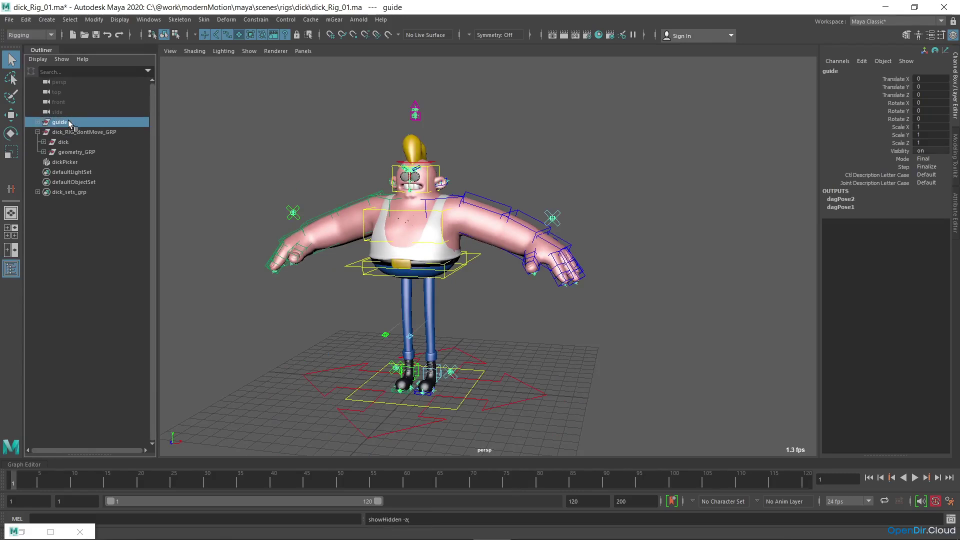
# - Enable Use Component Instance Name for Attributes Prefix in the guide's Shifter settings
pyautogui.click(334, 20)
pyautogui.moveTo(353, 50)
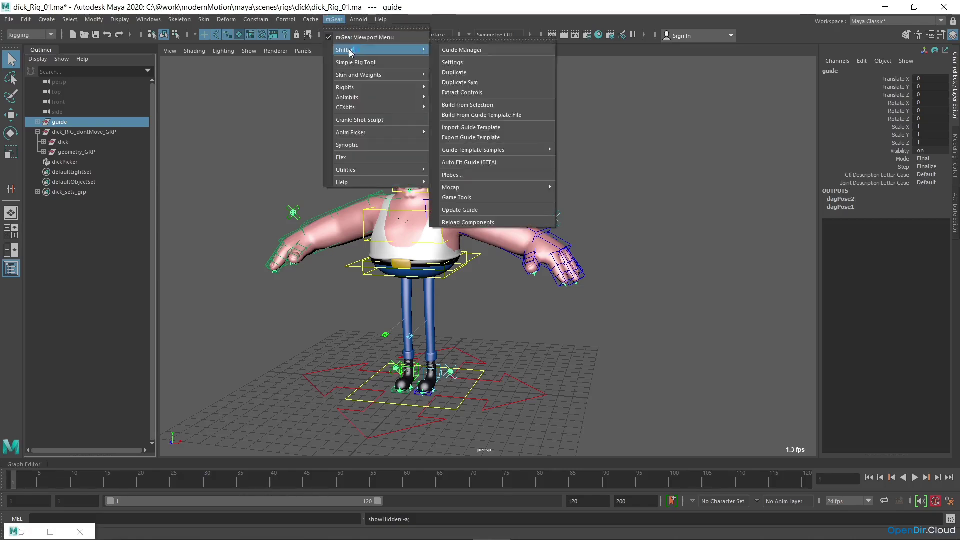
pyautogui.click(480, 62)
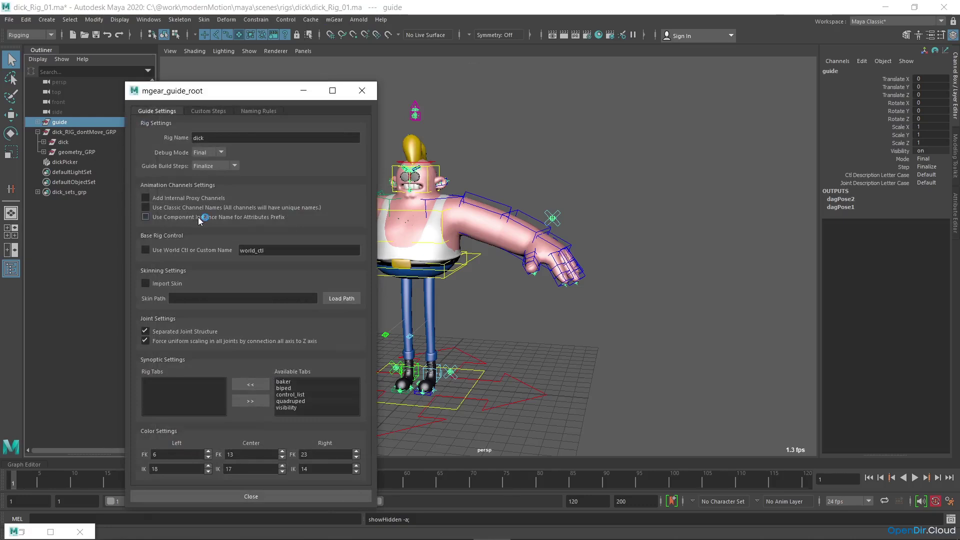
pyautogui.moveTo(200, 220)
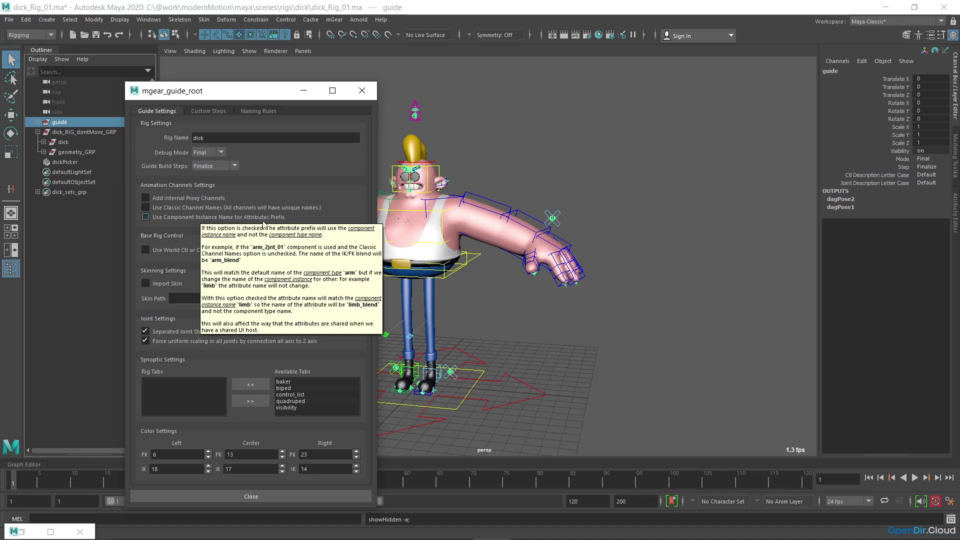
pyautogui.click(167, 220)
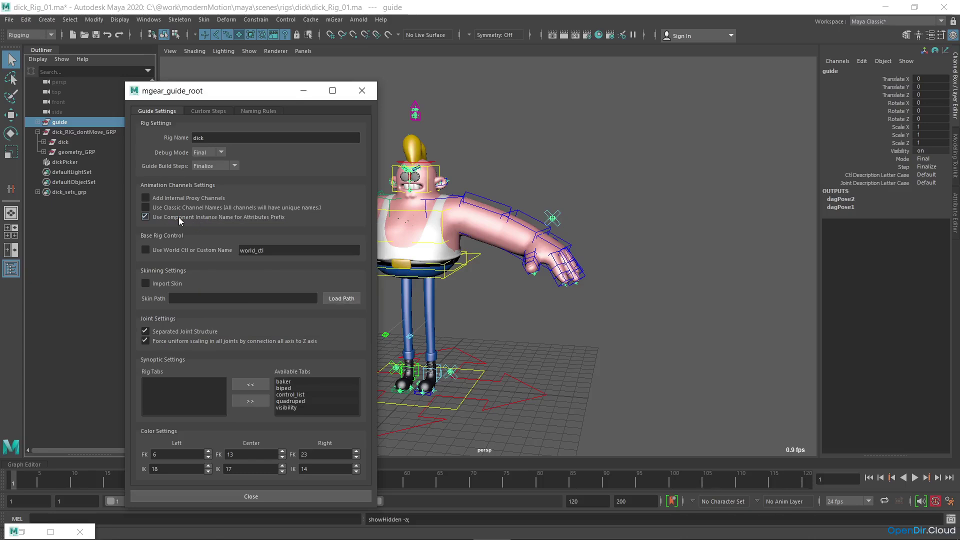
pyautogui.click(245, 495)
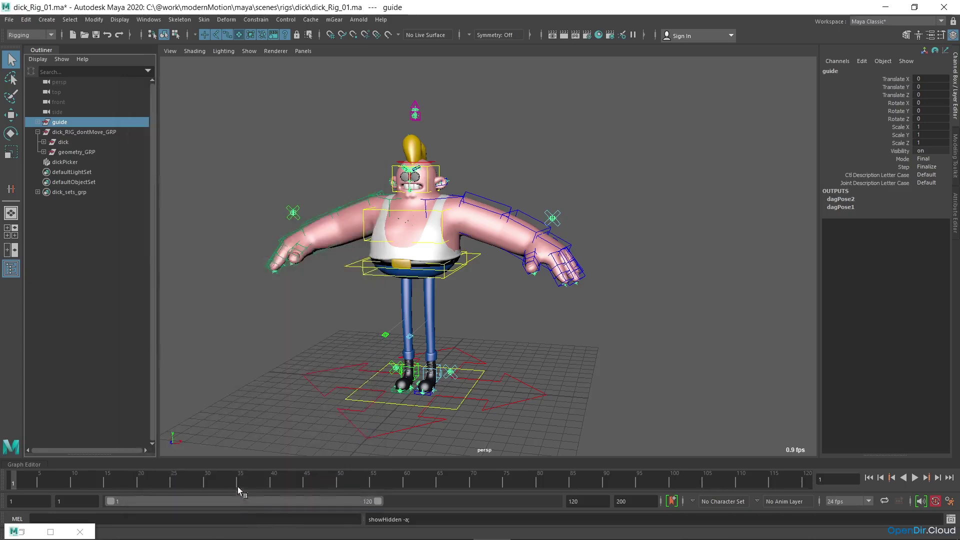
# - Delete the existing dick rig group and rebuild the rig from the selected guide with Shifter
pyautogui.click(64, 142)
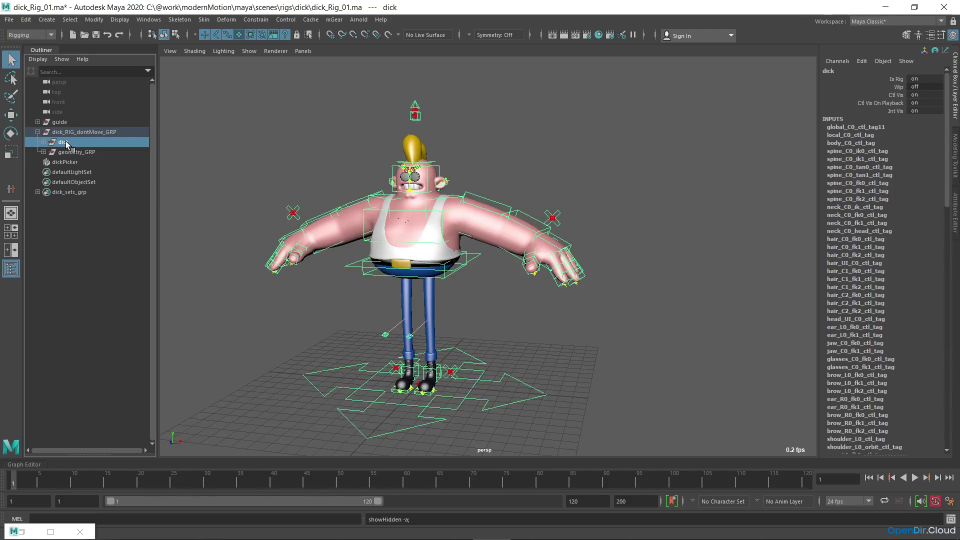
pyautogui.press('Delete')
pyautogui.click(60, 122)
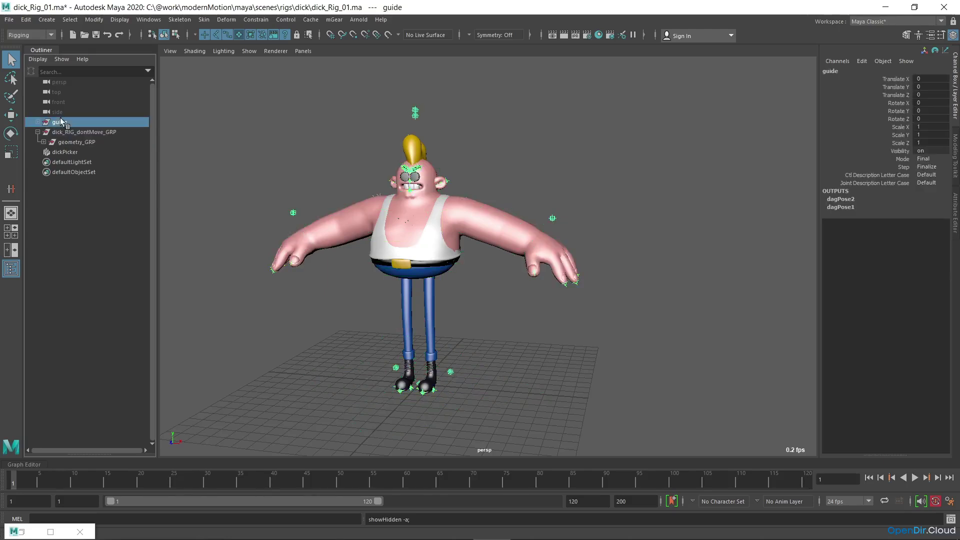
pyautogui.click(333, 20)
pyautogui.moveTo(350, 50)
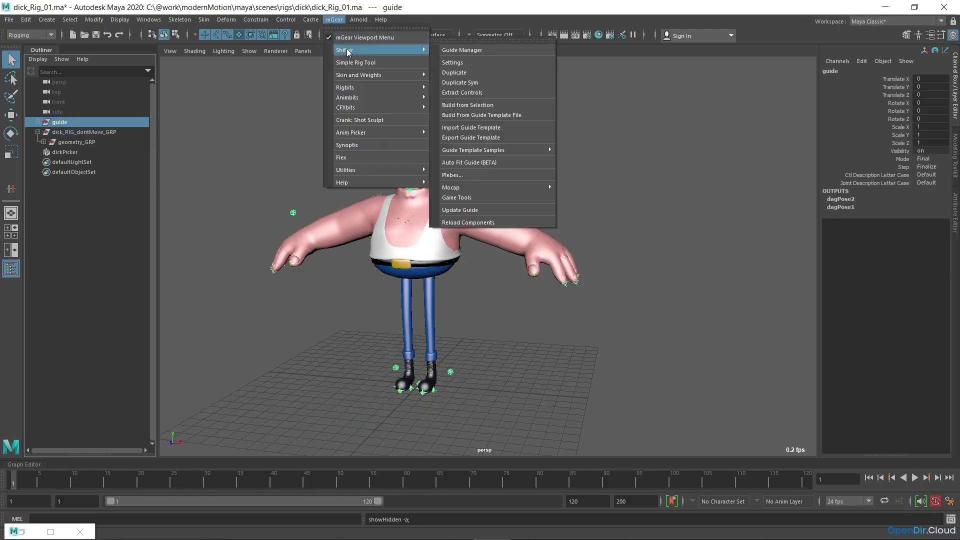
pyautogui.click(487, 105)
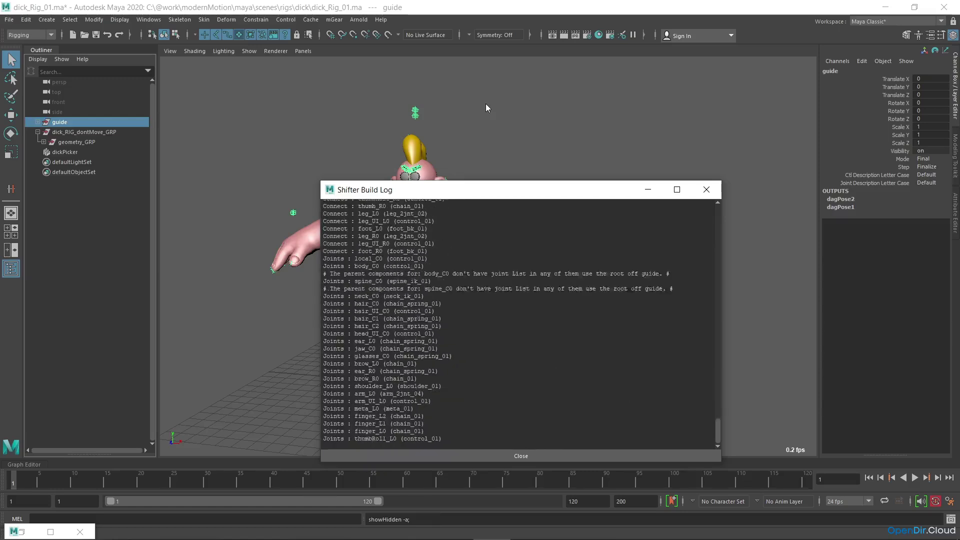
pyautogui.click(515, 456)
# - Hide the guide and inspect the spring channels on the rebuilt head and hair UI controls
pyautogui.click(73, 113)
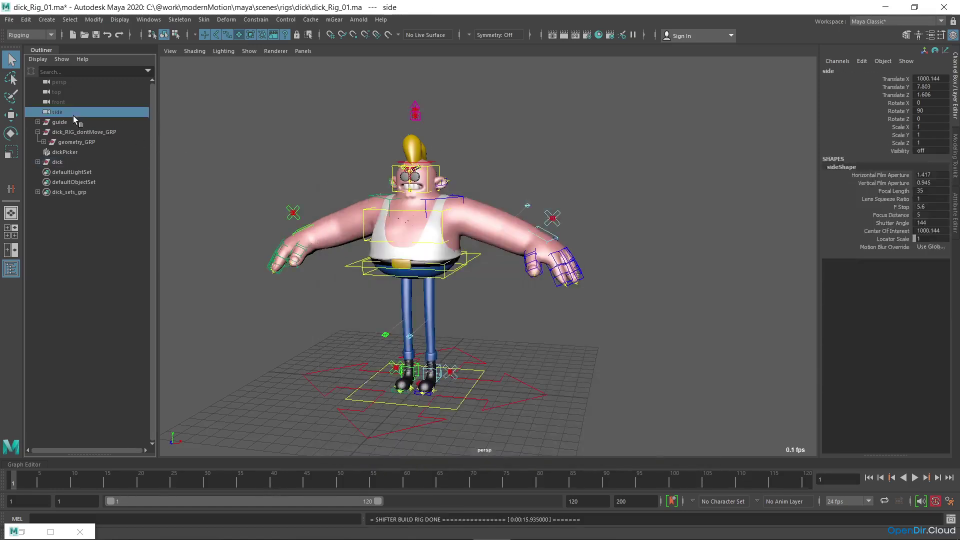
pyautogui.click(71, 123)
pyautogui.hotkey('ctrl', 'h')
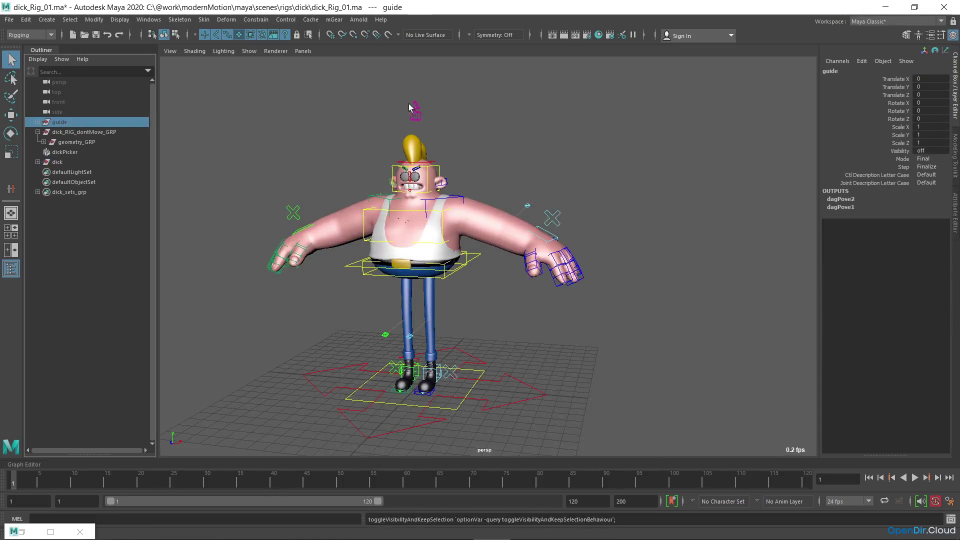
pyautogui.click(415, 115)
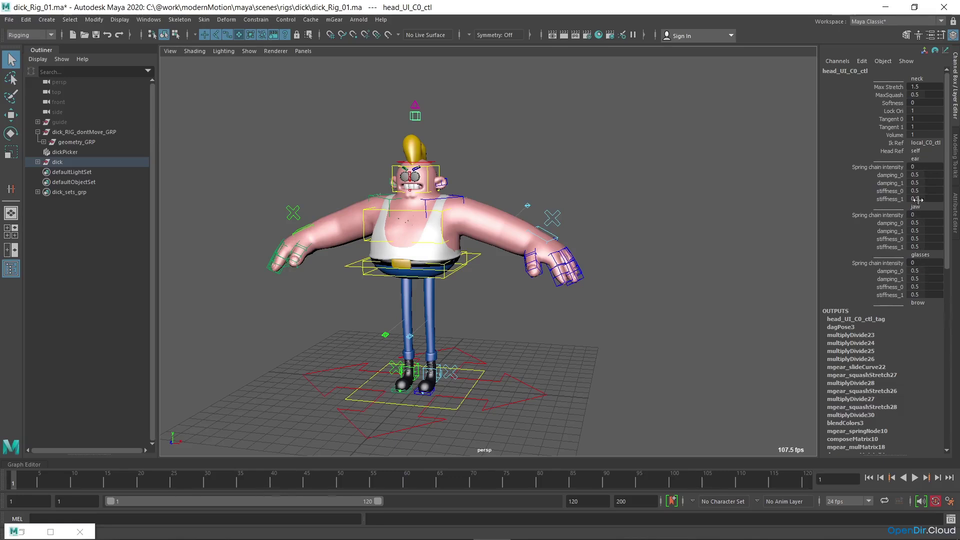
pyautogui.click(415, 106)
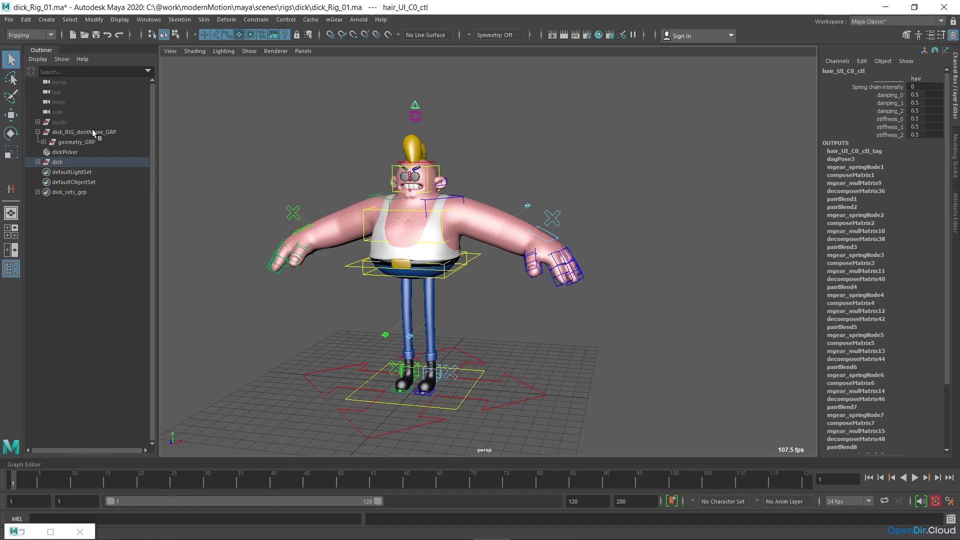
# - Import the character's mGear skin pack from scenes/rigs/dick/skinWeights and select the body control to check the skinning
pyautogui.click(334, 20)
pyautogui.moveTo(360, 77)
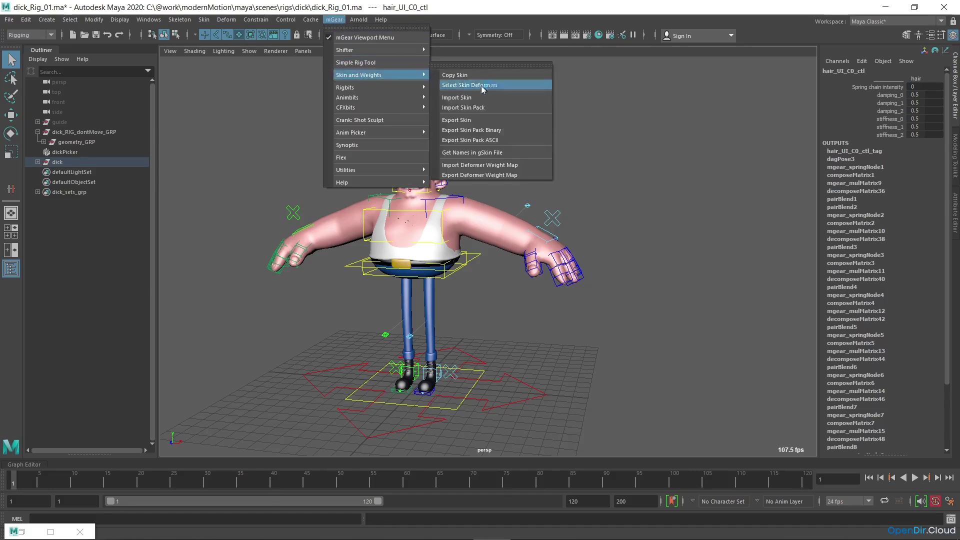
pyautogui.click(469, 108)
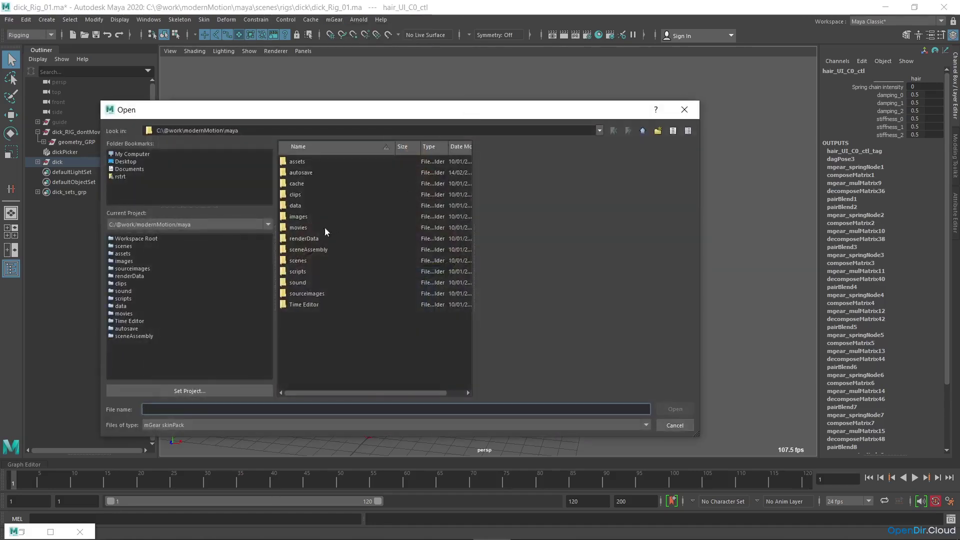
pyautogui.doubleClick(298, 262)
pyautogui.doubleClick(299, 183)
pyautogui.doubleClick(298, 163)
pyautogui.doubleClick(298, 163)
pyautogui.doubleClick(298, 163)
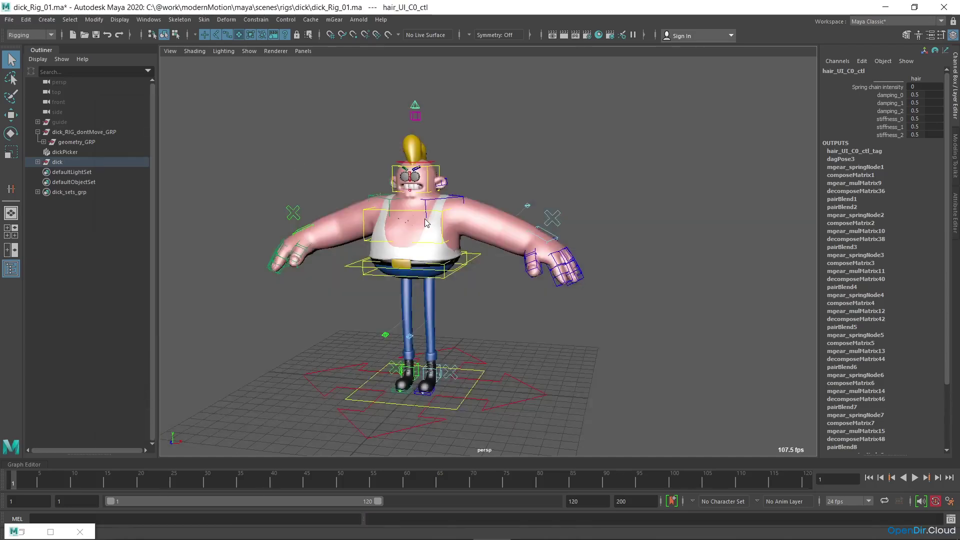
pyautogui.click(472, 261)
pyautogui.press('w')
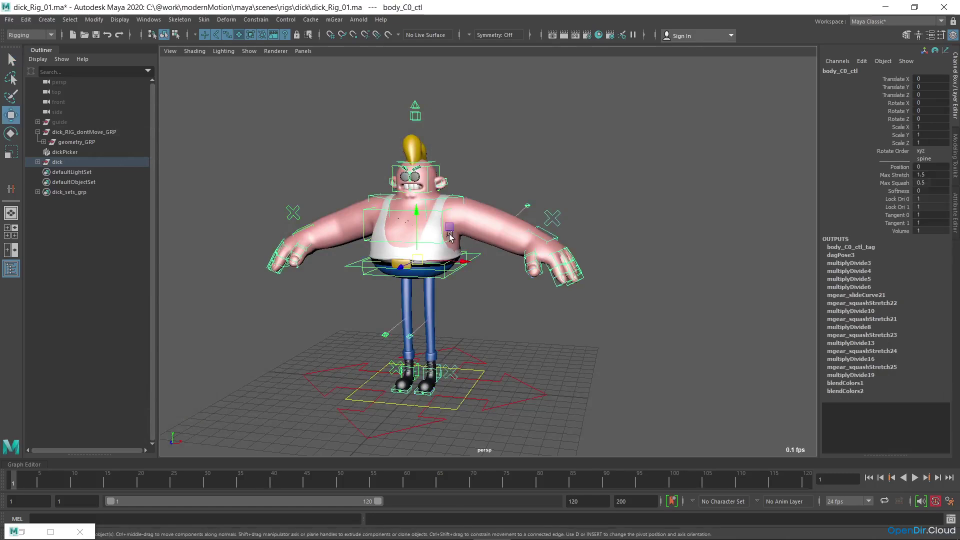
# - Reorder the Body mesh's input operations so that Delta Mush sits above Skin Cluster
pyautogui.click(482, 219)
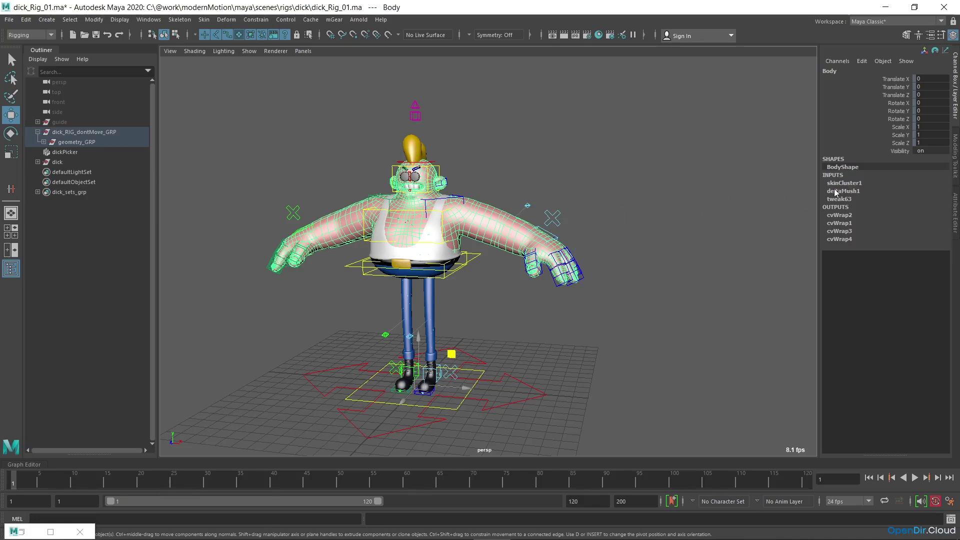
pyautogui.rightClick(502, 219)
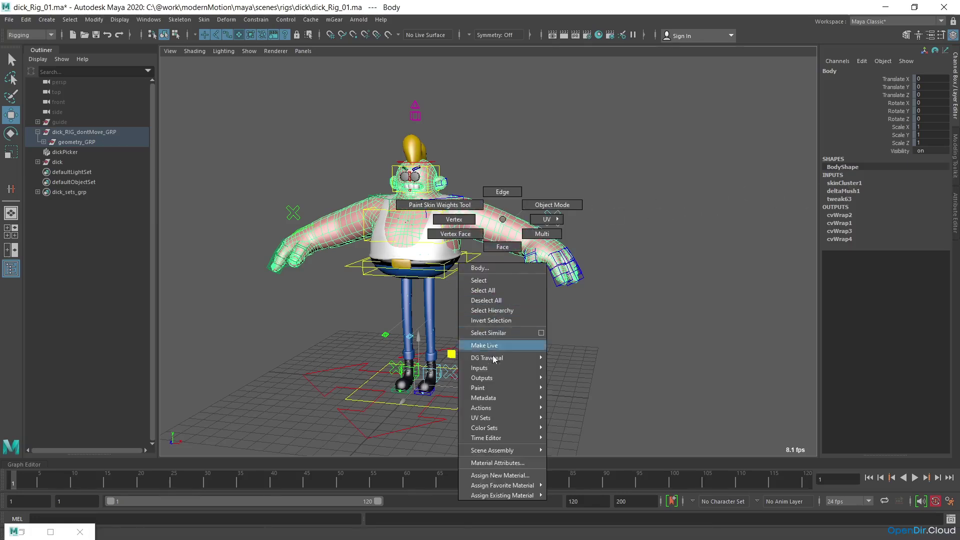
pyautogui.moveTo(493, 368)
pyautogui.click(574, 430)
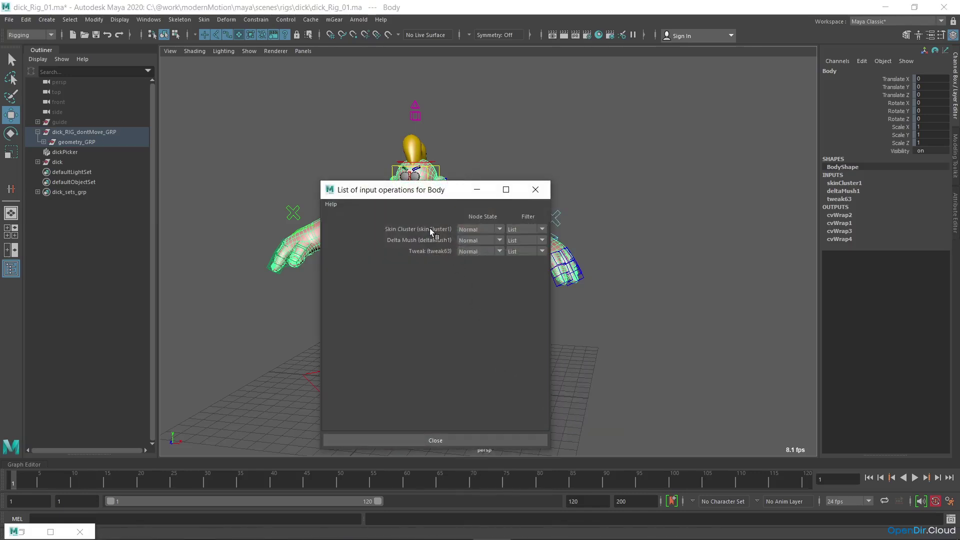
pyautogui.moveTo(430, 228); pyautogui.dragTo(418, 244, button='middle')
pyautogui.click(455, 441)
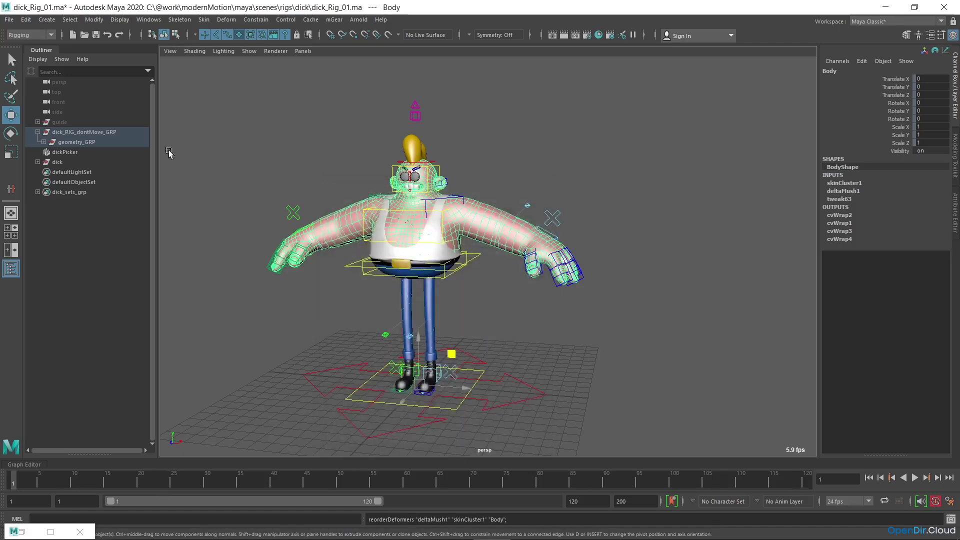
# - Parent the guide and the rebuilt dick group under dick_RIG_dontMove_GRP and save the scene as dick_Rig_02.ma
pyautogui.moveTo(60, 123)
pyautogui.mouseDown()
pyautogui.moveTo(75, 133)
pyautogui.moveTo(69, 165)
pyautogui.moveTo(71, 137)
pyautogui.mouseUp()
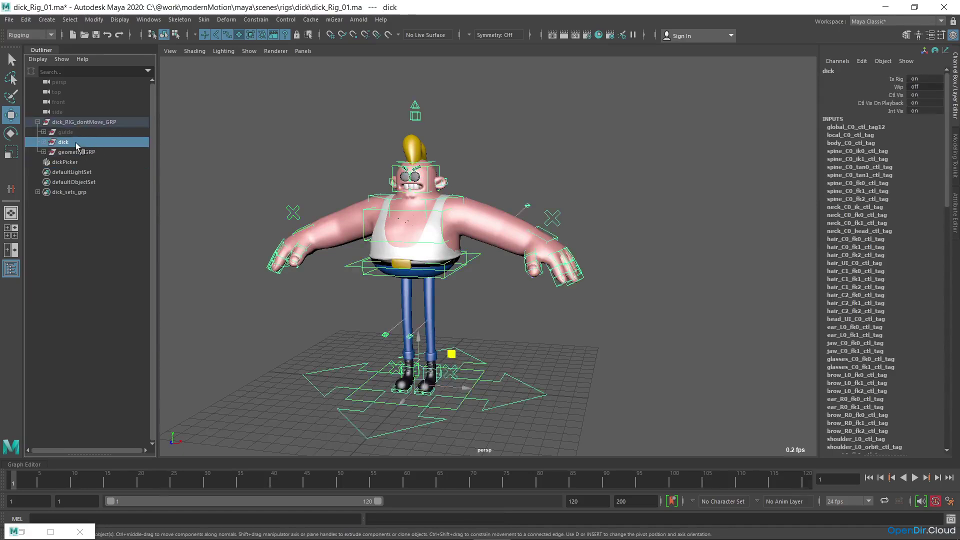
pyautogui.click(9, 19)
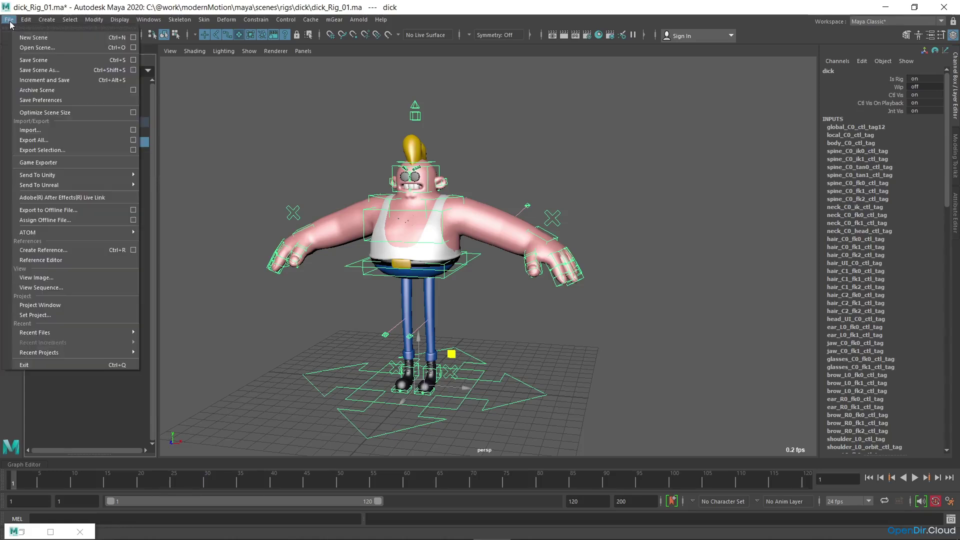
pyautogui.click(59, 71)
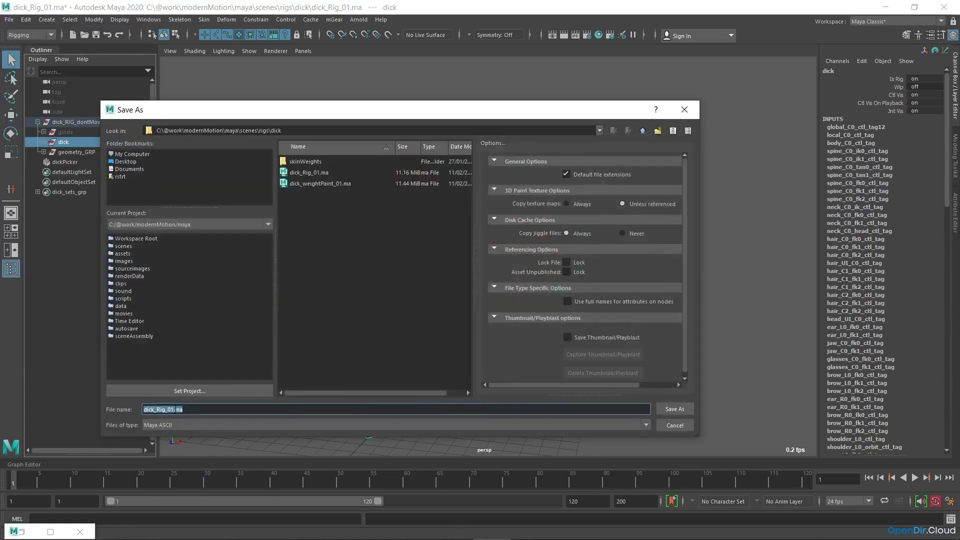
pyautogui.click(174, 409)
pyautogui.press('Delete')
pyautogui.write('2')
pyautogui.press('Return')
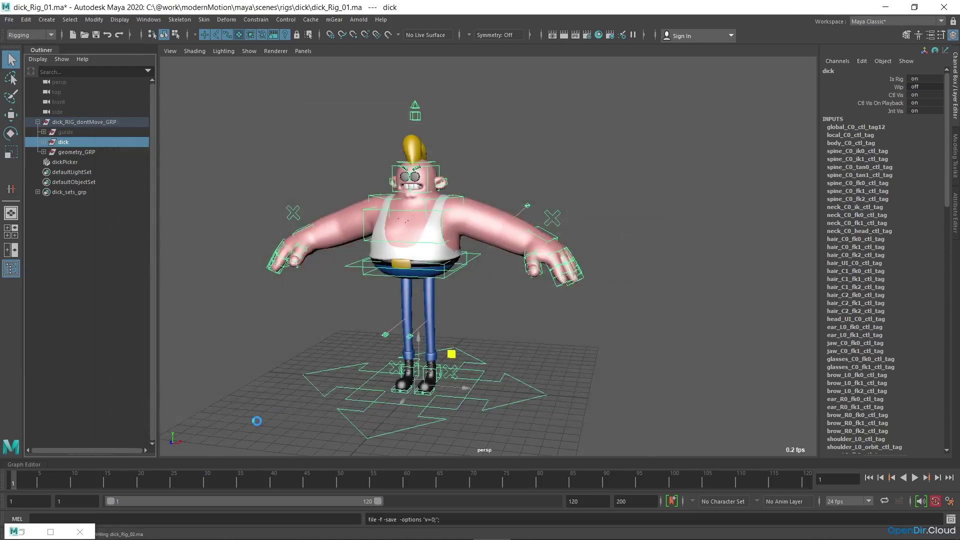
pyautogui.press('w')
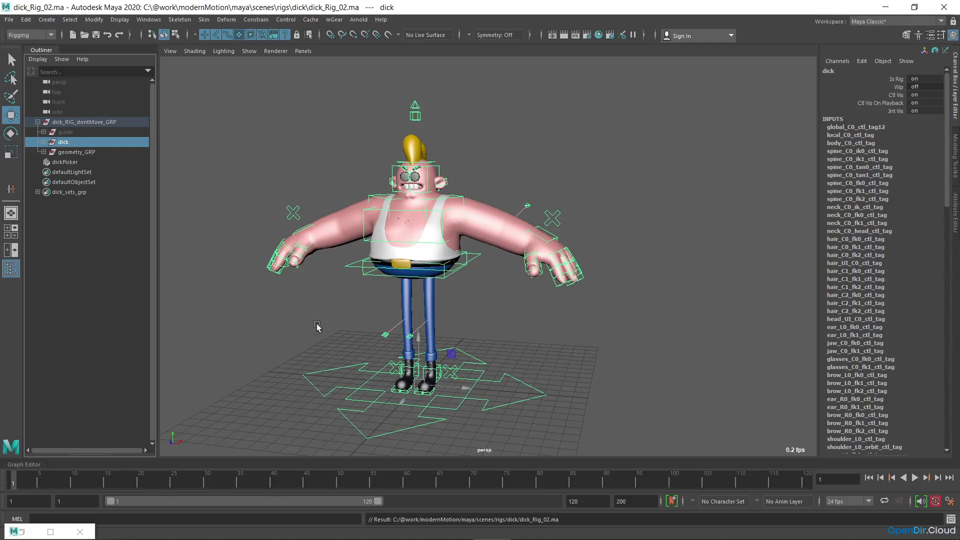
# - Open the animation scene dick_Animation_01.ma from the project's scenes/anim folder
pyautogui.click(9, 20)
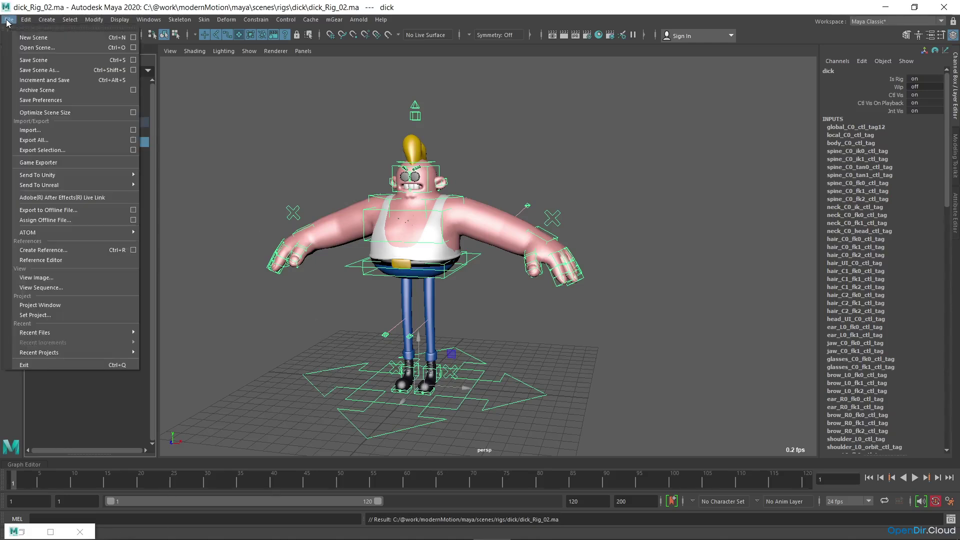
pyautogui.click(24, 48)
pyautogui.click(642, 130)
pyautogui.click(642, 131)
pyautogui.doubleClick(294, 161)
pyautogui.doubleClick(310, 161)
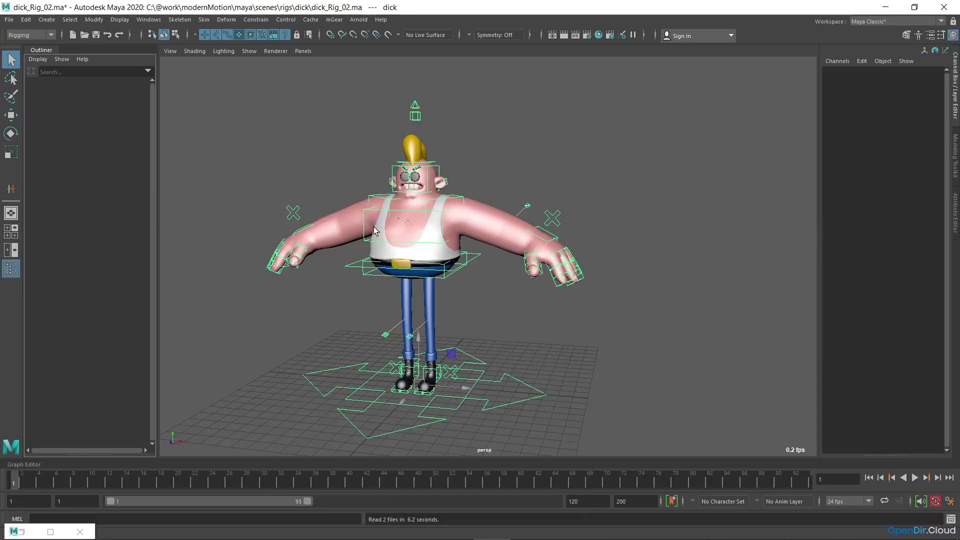
# - Repoint the boy_Dick rig reference from dick_Rig_01.ma to dick_Rig_02.ma in scenes/rigs/dick and reload it
pyautogui.moveTo(16, 479)
pyautogui.mouseDown()
pyautogui.moveTo(35, 474)
pyautogui.moveTo(3, 475)
pyautogui.mouseUp()
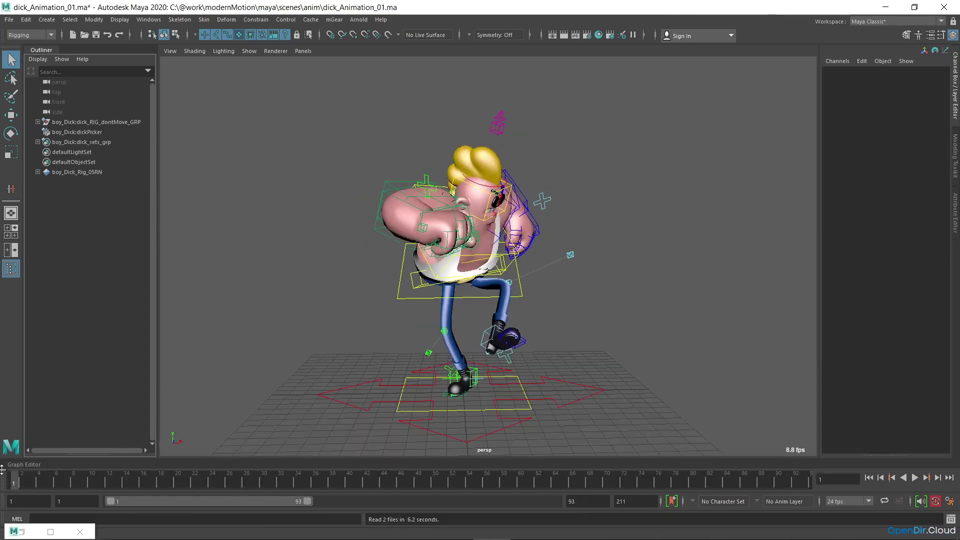
pyautogui.click(8, 20)
pyautogui.click(58, 258)
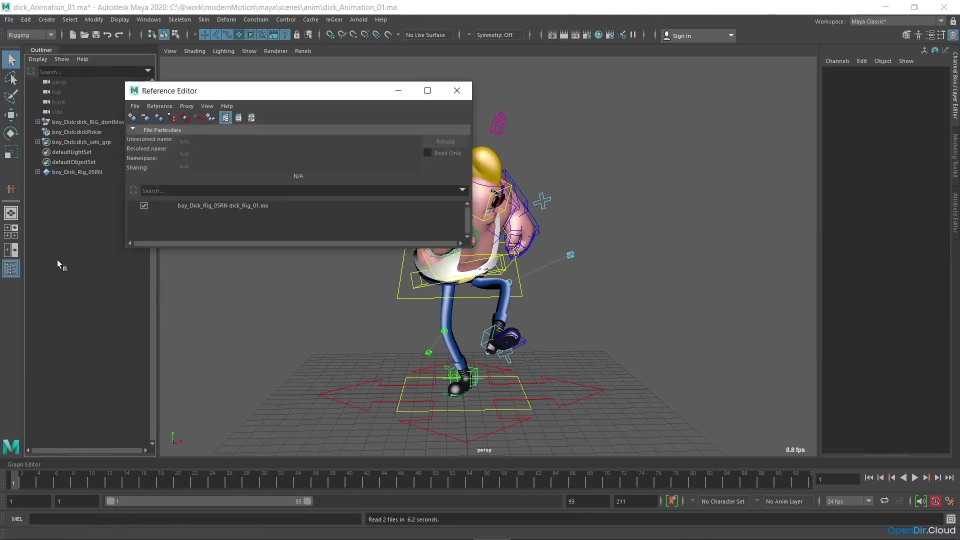
pyautogui.click(241, 206)
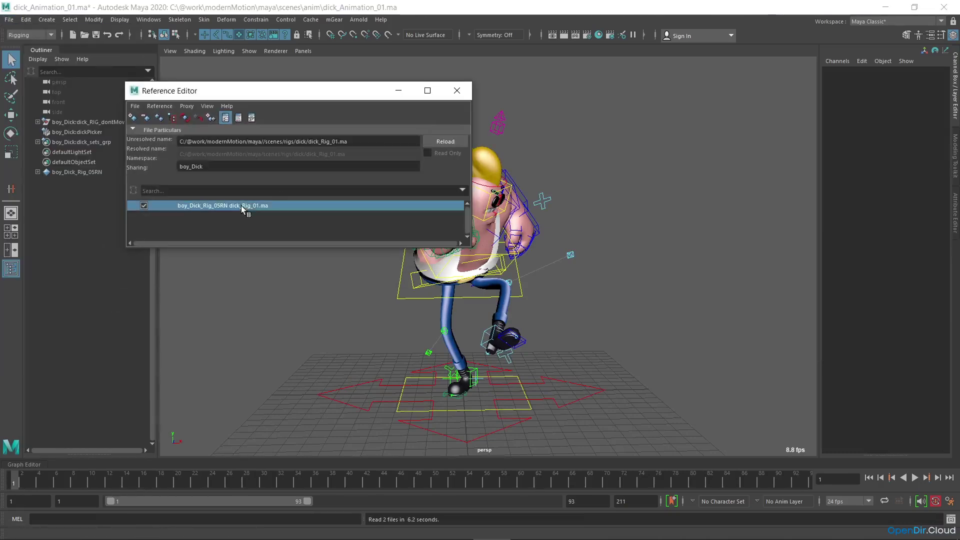
pyautogui.click(336, 141)
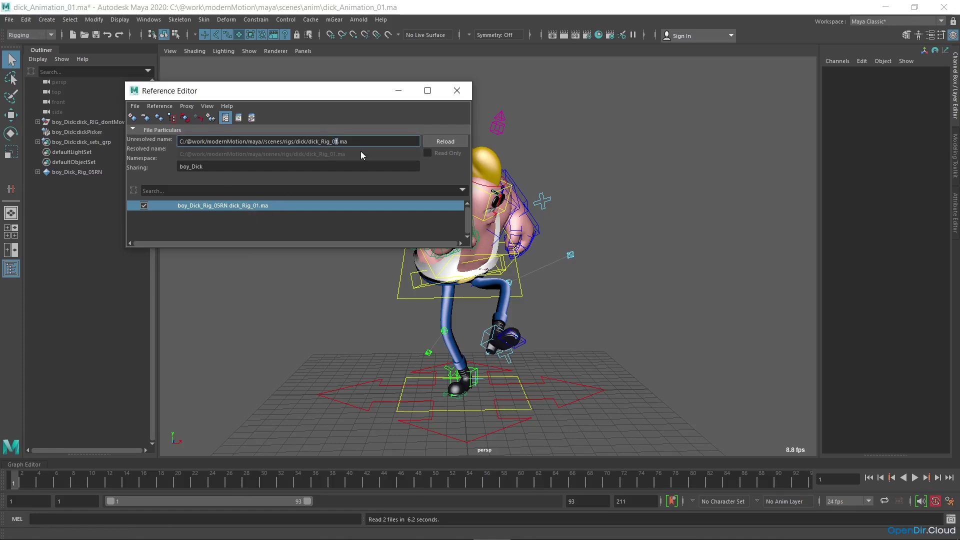
pyautogui.press('Return')
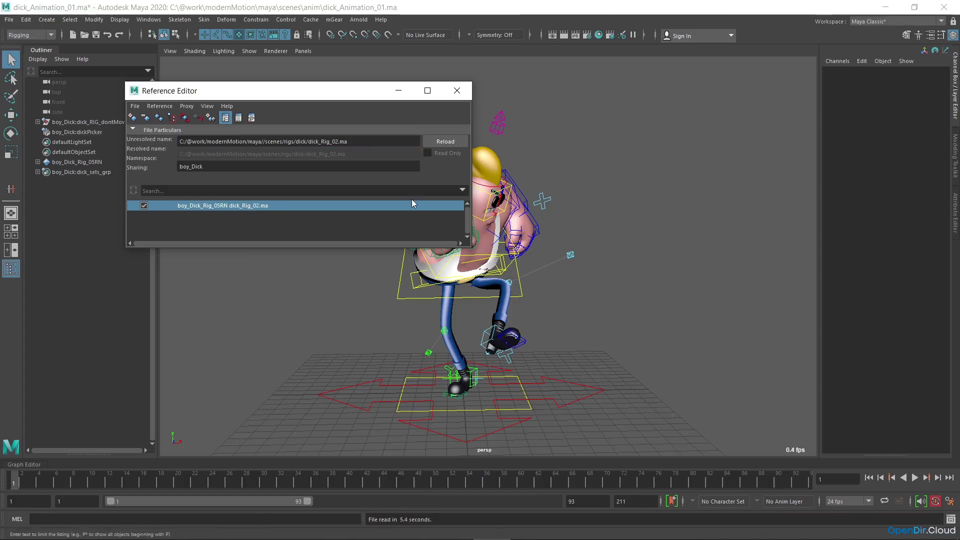
pyautogui.click(457, 91)
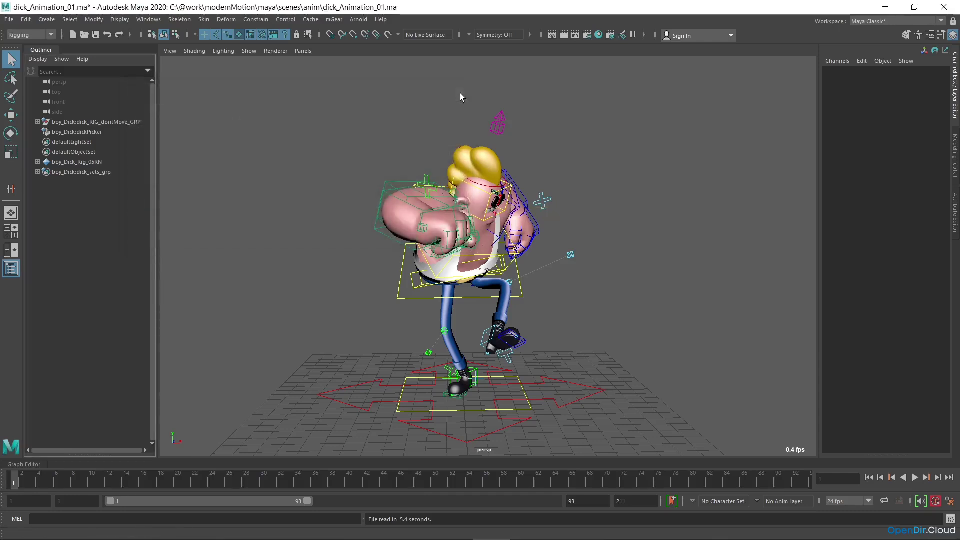
# - On the head UI control, set the ear's Spring chain intensity to 1 and its stiffness_0 to 0.8
pyautogui.click(498, 128)
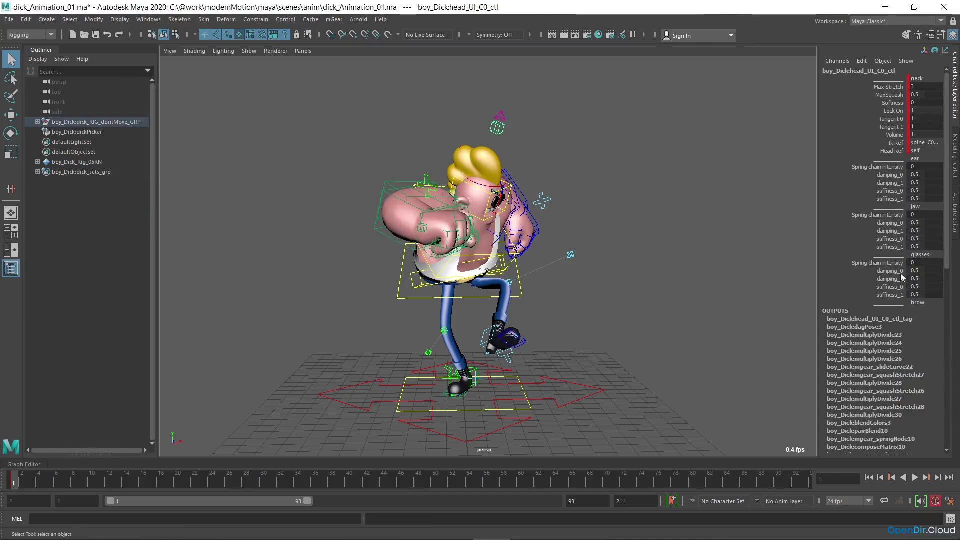
pyautogui.click(924, 167)
pyautogui.write('1')
pyautogui.press('Return')
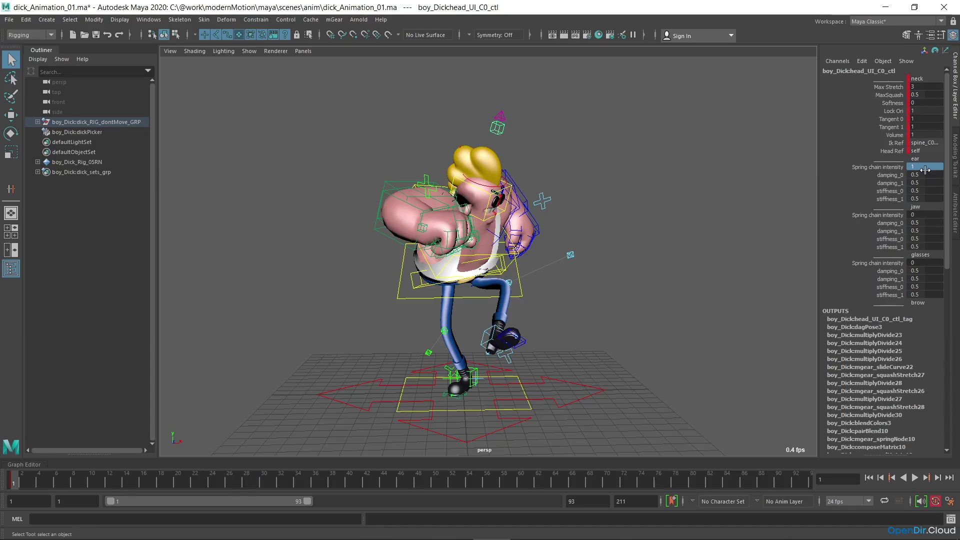
pyautogui.doubleClick(913, 191)
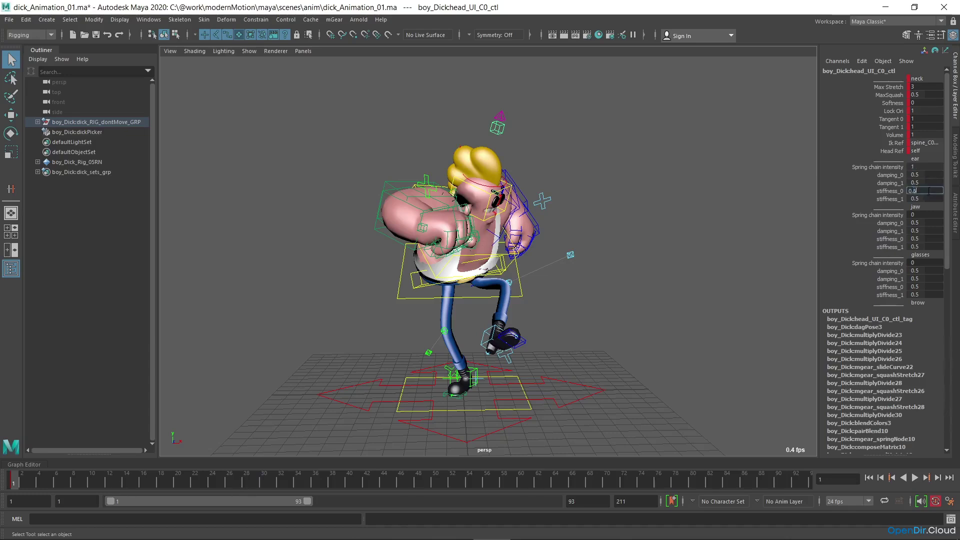
pyautogui.press('Return')
# - Set the jaw's Spring chain intensity to 1, stiffness_0 to 0.9 and stiffness_1 to 0.8
pyautogui.click(927, 215)
pyautogui.write('1')
pyautogui.click(914, 239)
pyautogui.click(915, 240)
pyautogui.press('BackSpace')
pyautogui.write('9')
pyautogui.press('Return')
pyautogui.click(921, 246)
# - Set the glasses' stiffness_0 to 0.8 and stiffness_1 to 0.7
pyautogui.doubleClick(925, 287)
pyautogui.write('0.8')
pyautogui.press('Return')
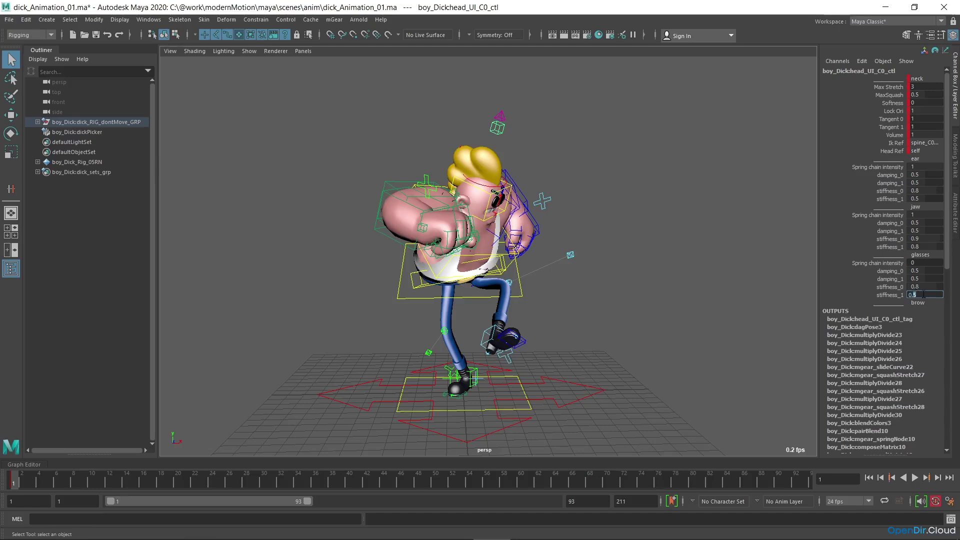
pyautogui.click(911, 295)
# - Deselect the head control, play the run cycle to check the ear and jaw springs, and return to frame 1
pyautogui.click(602, 260)
pyautogui.click(914, 477)
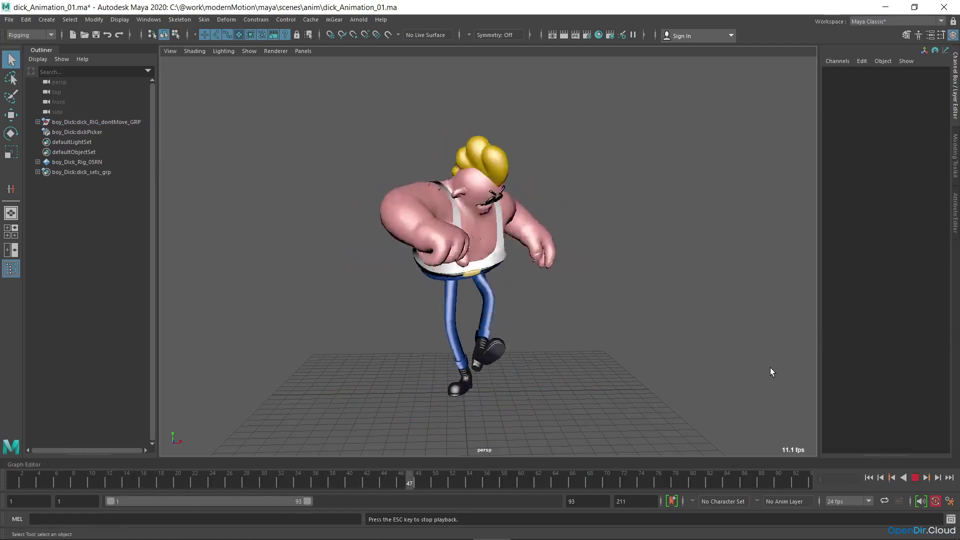
pyautogui.click(914, 478)
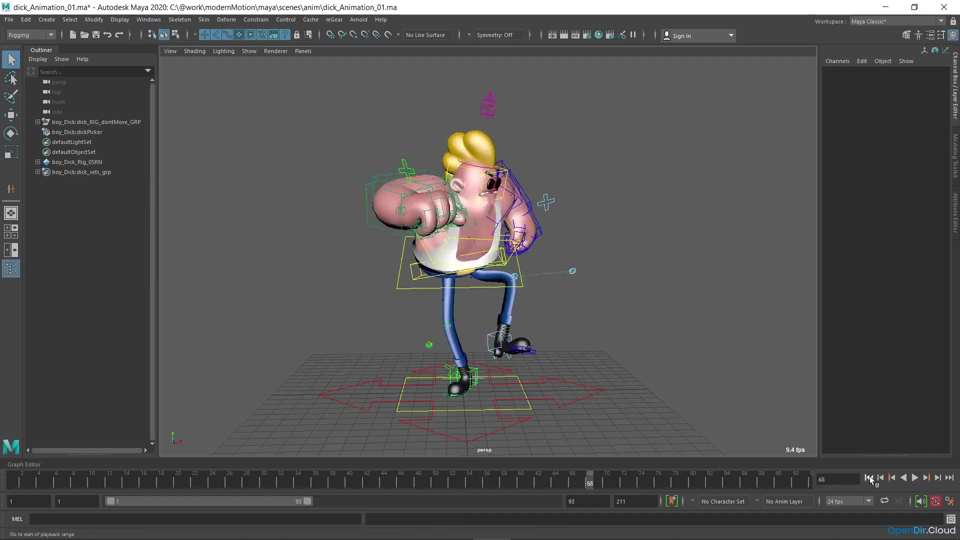
pyautogui.click(869, 478)
# - On the hair UI control, set Spring chain intensity to 1 and stiffness_0, stiffness_1 and stiffness_2 to 0.8, 0.7 and 0.6
pyautogui.click(499, 117)
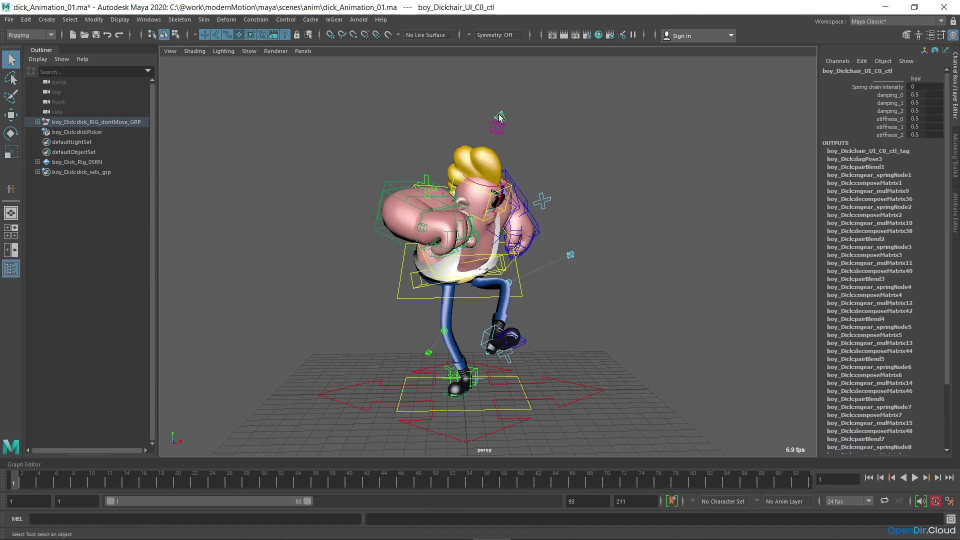
pyautogui.click(920, 86)
pyautogui.write('1')
pyautogui.click(924, 118)
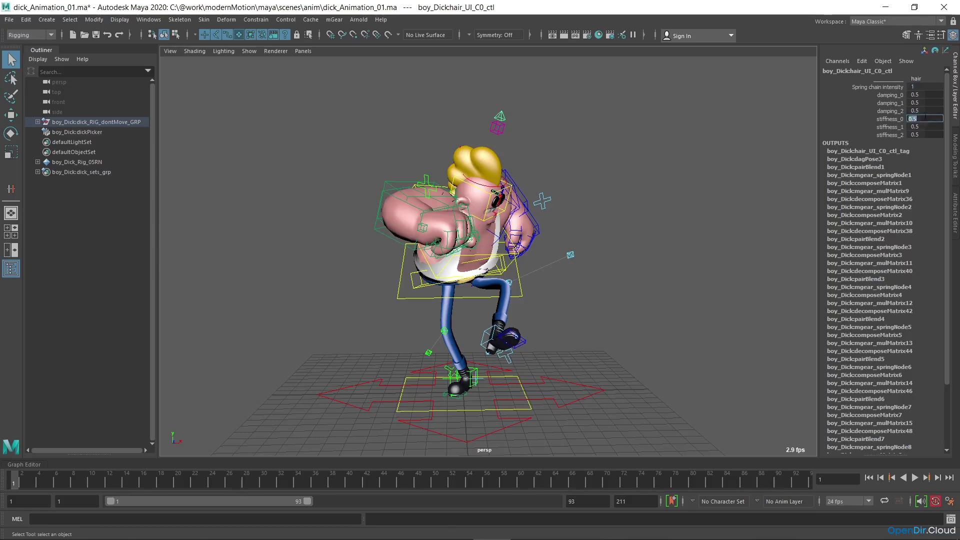
pyautogui.click(922, 118)
pyautogui.press('BackSpace')
pyautogui.write('8')
pyautogui.click(934, 128)
pyautogui.write('07')
pyautogui.press('Return')
pyautogui.click(921, 127)
pyautogui.click(927, 133)
pyautogui.write('.6')
pyautogui.press('Return')
# - Set the glasses' Spring chain intensity to 1 on the head UI control and deselect it
pyautogui.click(498, 128)
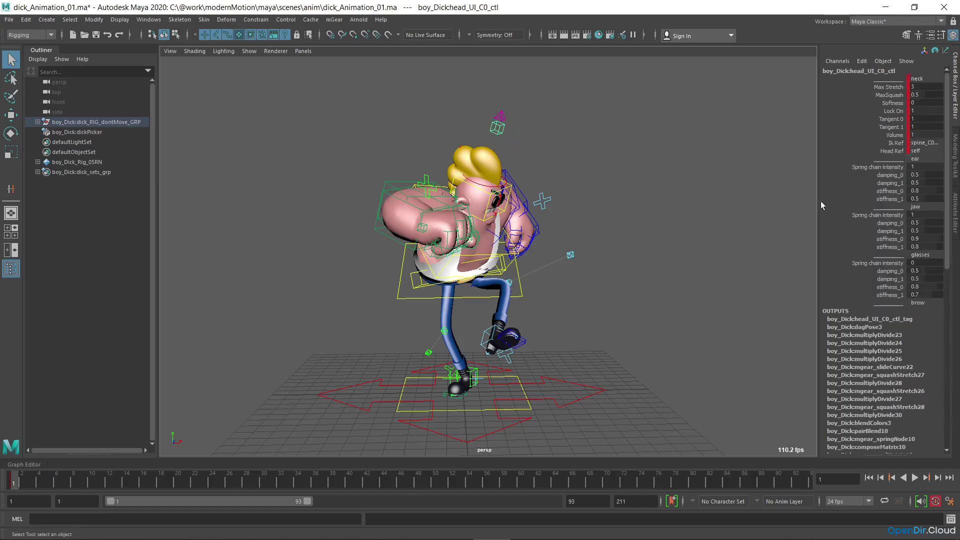
pyautogui.click(921, 262)
pyautogui.write('1')
pyautogui.press('Return')
pyautogui.click(633, 305)
# - Play the animation to check the hair and glasses springs, then return to the start of the range
pyautogui.hotkey('alt', 'v')
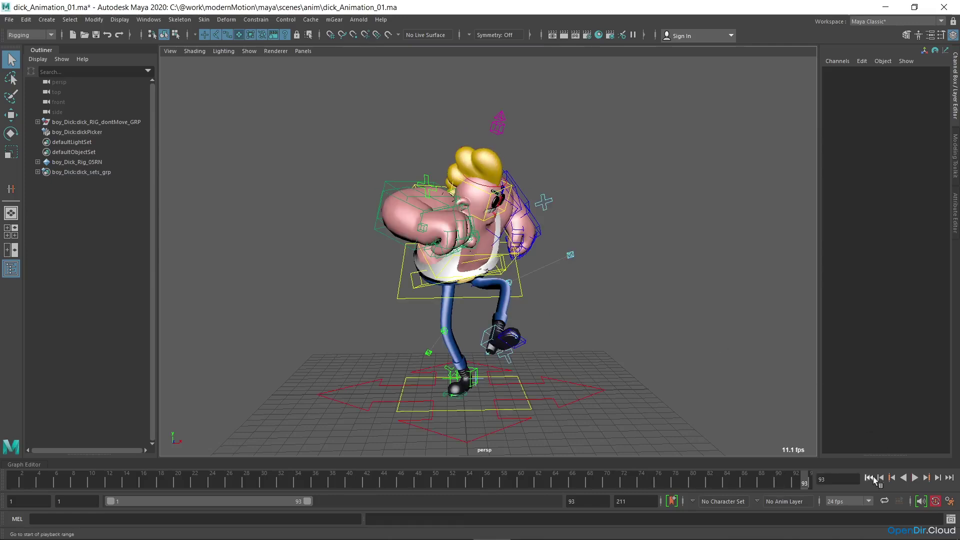
pyautogui.hotkey('alt', 'shift', 'v')
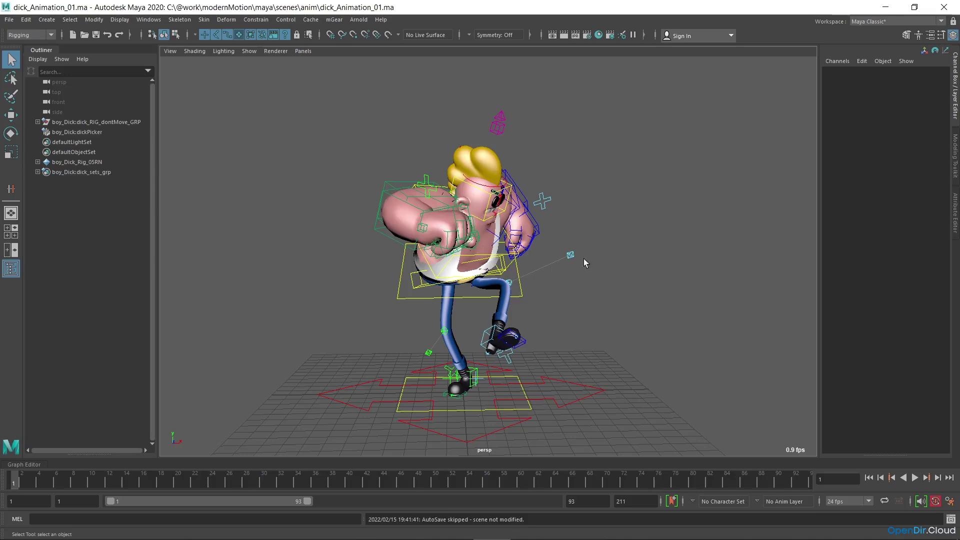
pyautogui.click(914, 478)
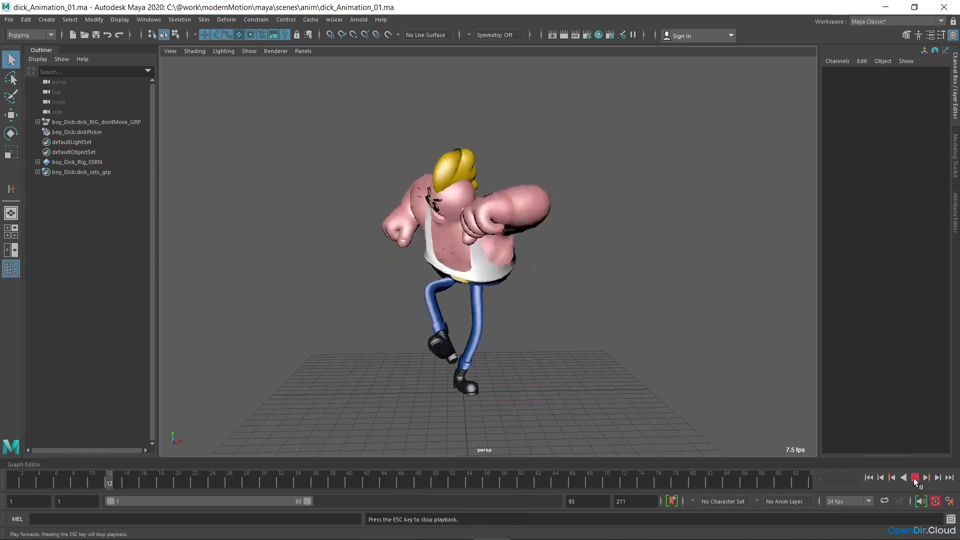
pyautogui.click(915, 478)
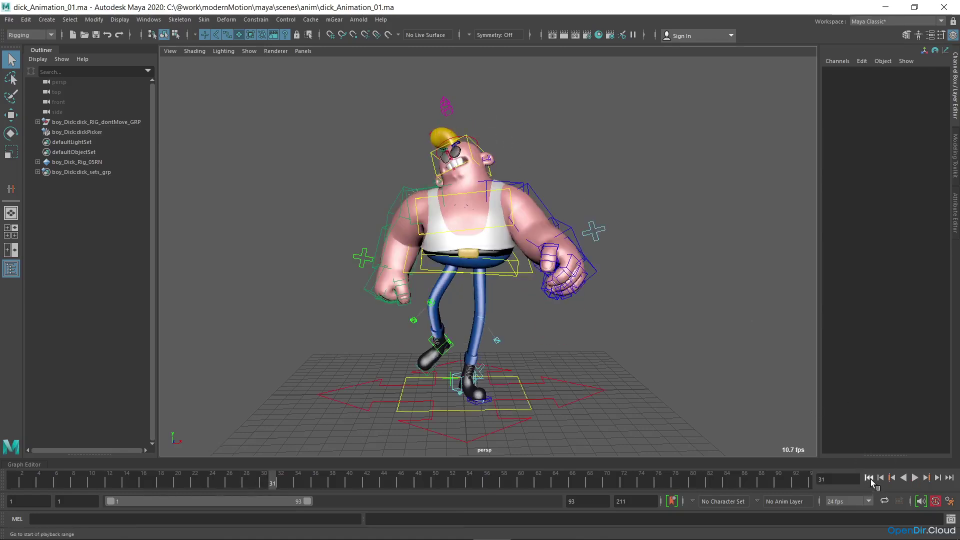
pyautogui.click(869, 477)
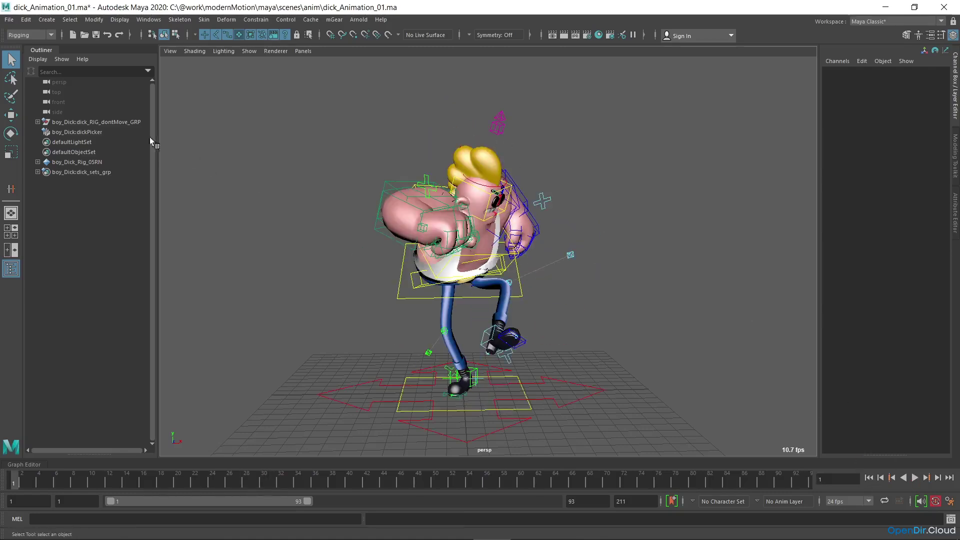
pyautogui.click(334, 19)
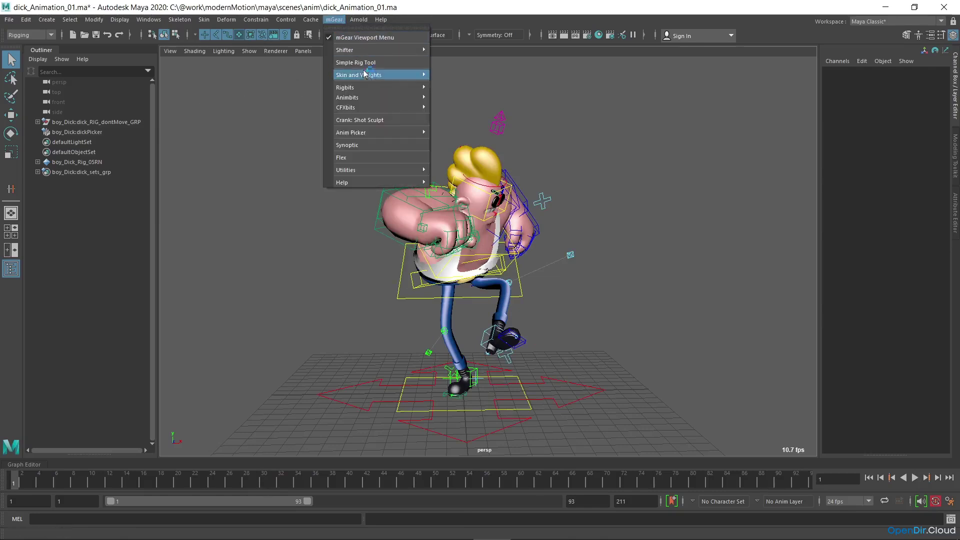
pyautogui.moveTo(367, 76)
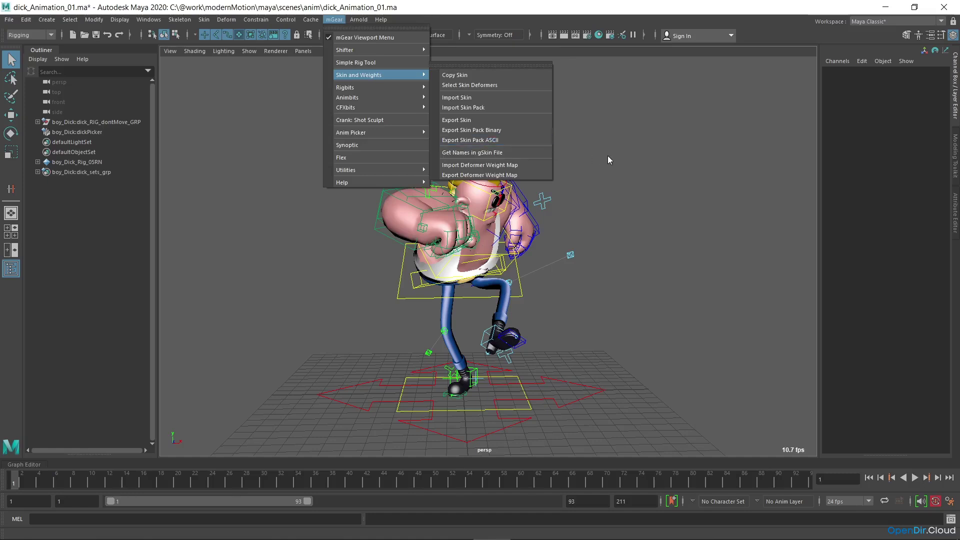
pyautogui.press('Escape')
pyautogui.press('Escape')
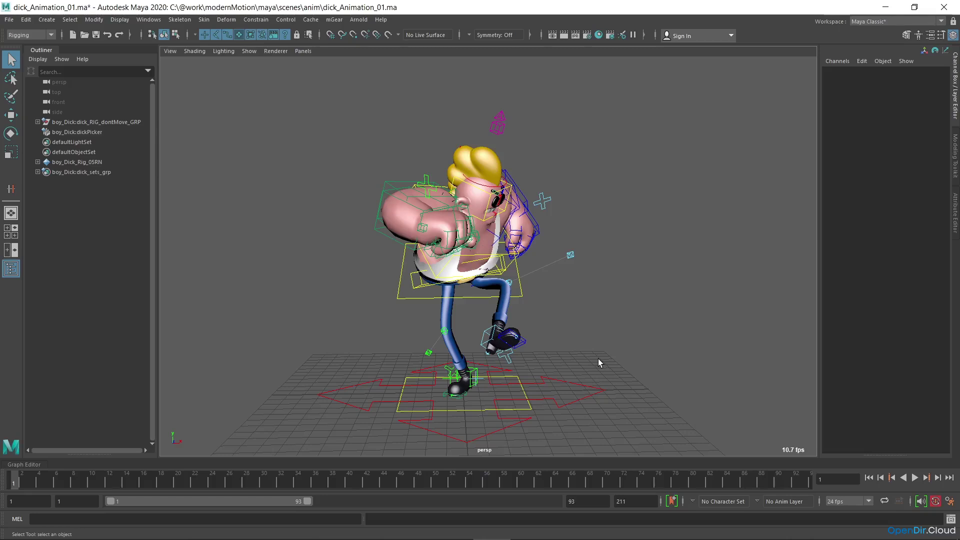
pyautogui.click(311, 19)
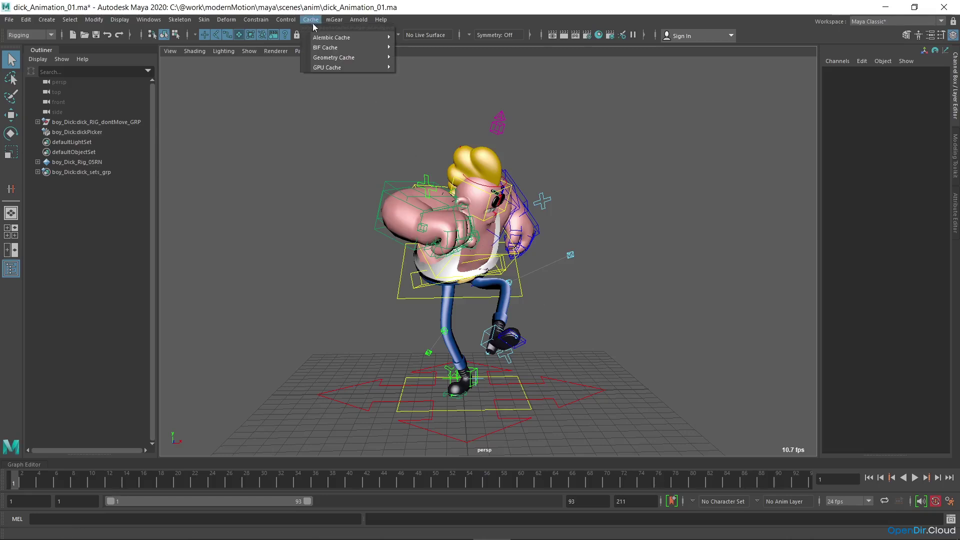
pyautogui.moveTo(350, 38)
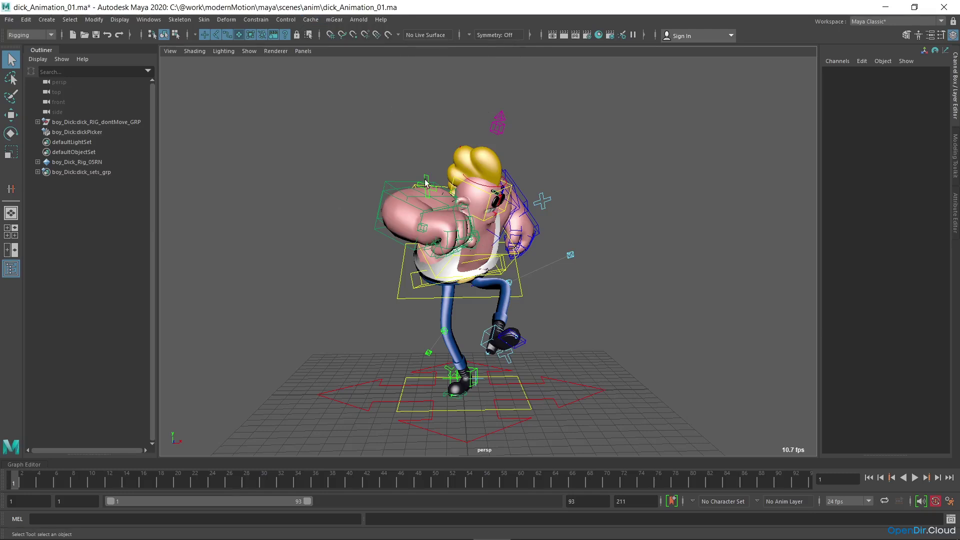
# - Select all character meshes from Body to Body_Hair inside boy_Dick:geometry_GRP
pyautogui.click(37, 122)
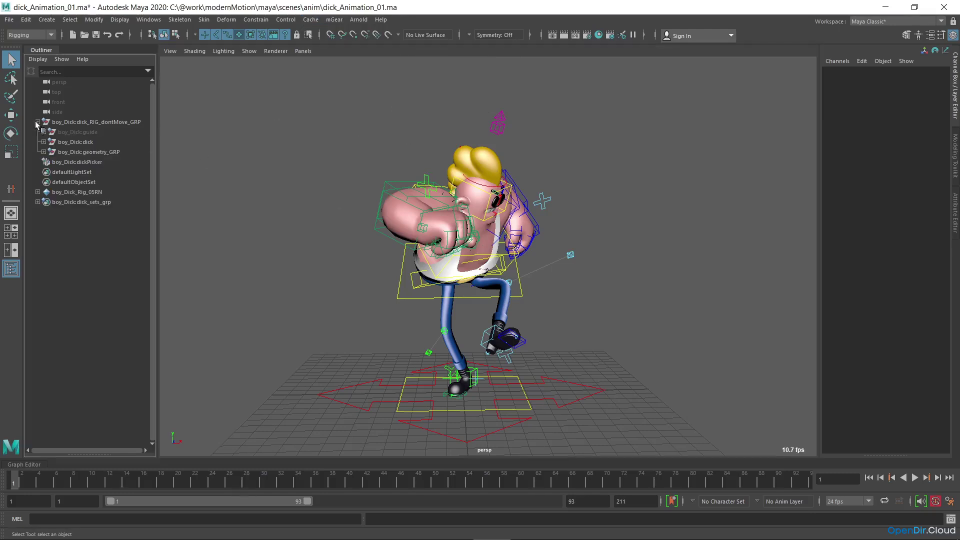
pyautogui.click(43, 152)
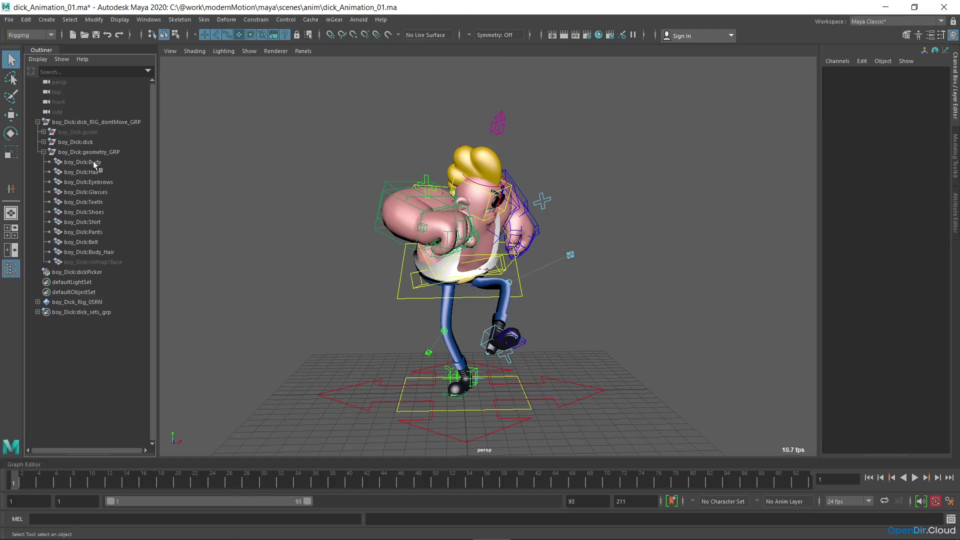
pyautogui.click(94, 163)
pyautogui.keyDown('shift'); pyautogui.click(98, 252); pyautogui.keyUp('shift')
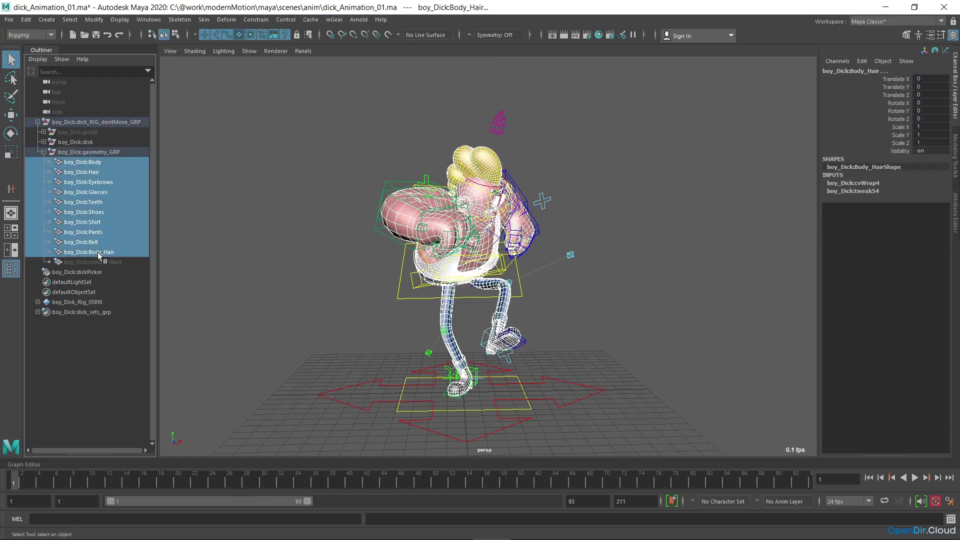
# - Export the selected meshes as an Alembic cache named dick_Animation_01 in cache/alembic, using a Start/End range of 1 to 93
pyautogui.click(311, 19)
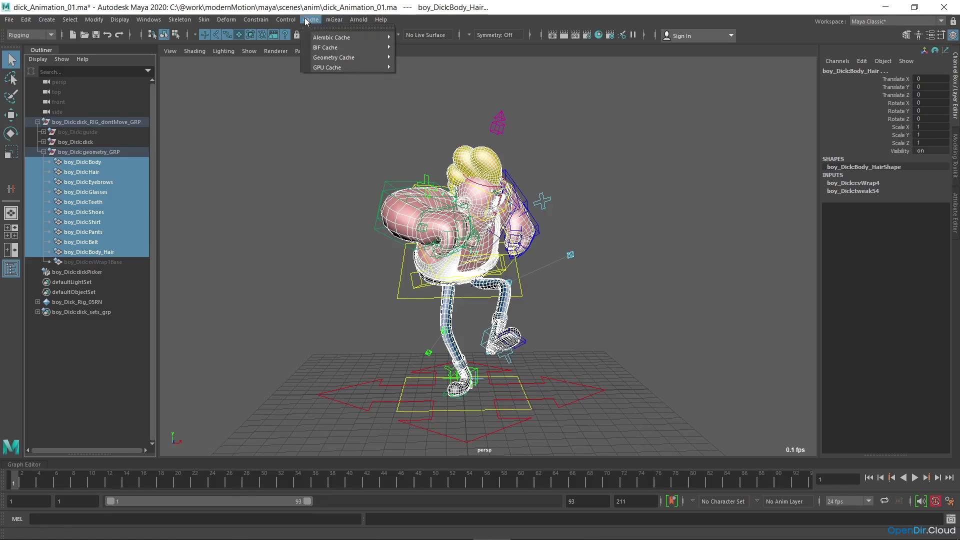
pyautogui.moveTo(323, 40)
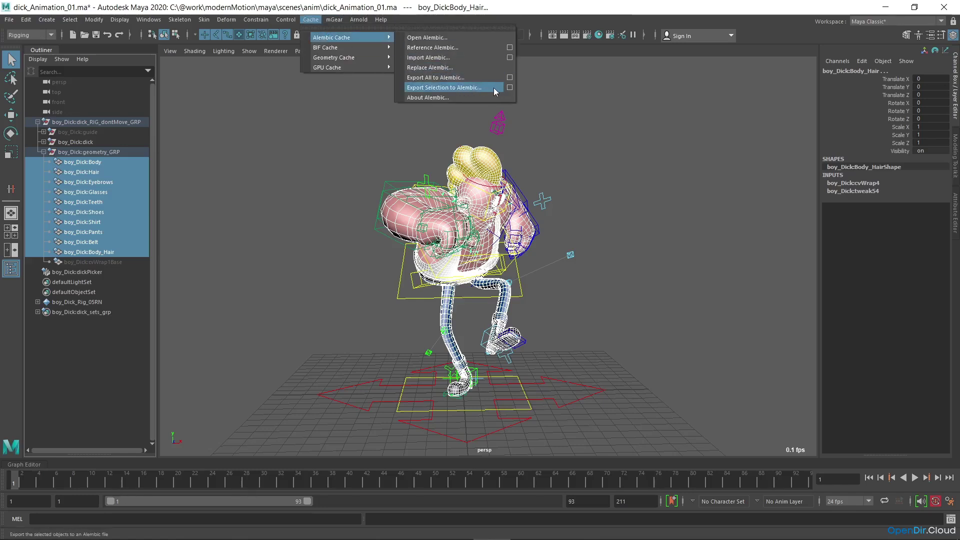
pyautogui.click(450, 87)
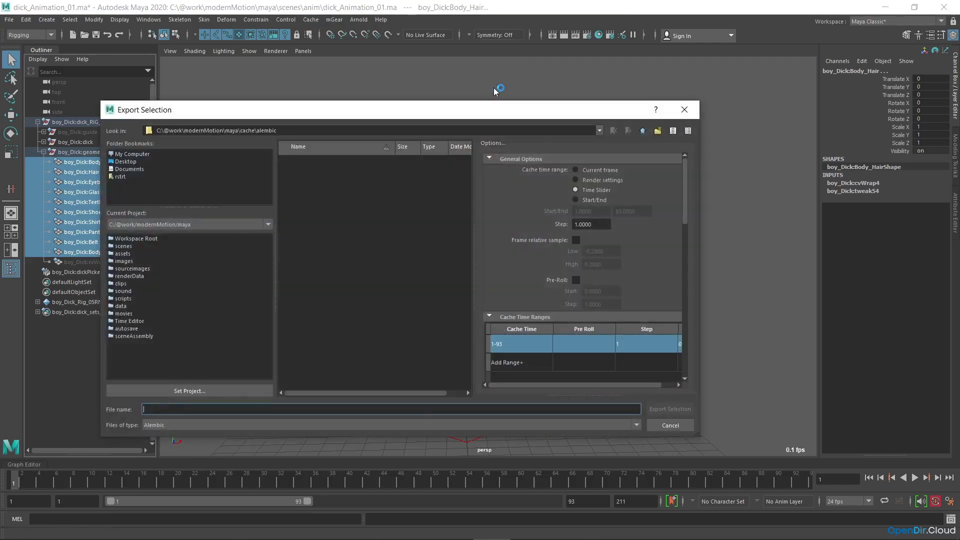
pyautogui.write('dick_')
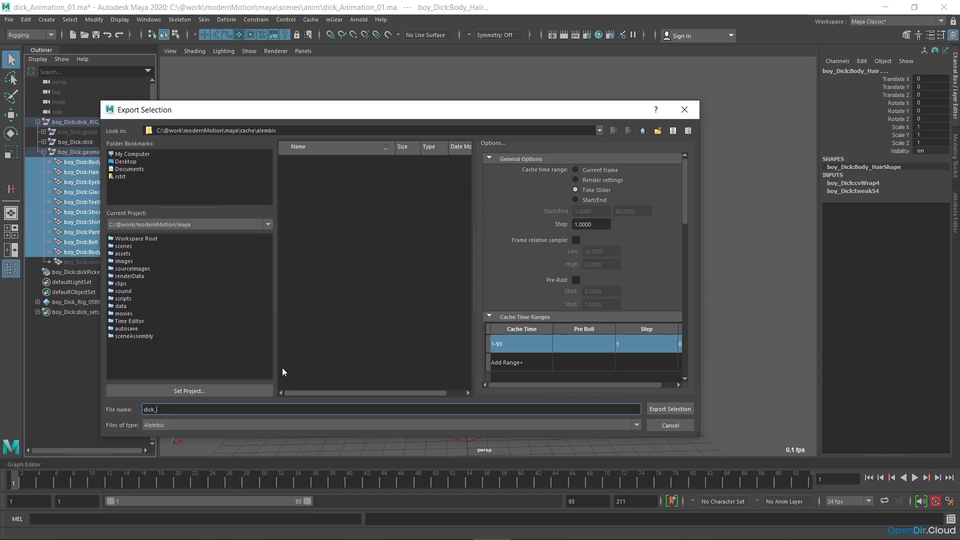
pyautogui.write('Animation_01')
pyautogui.click(594, 201)
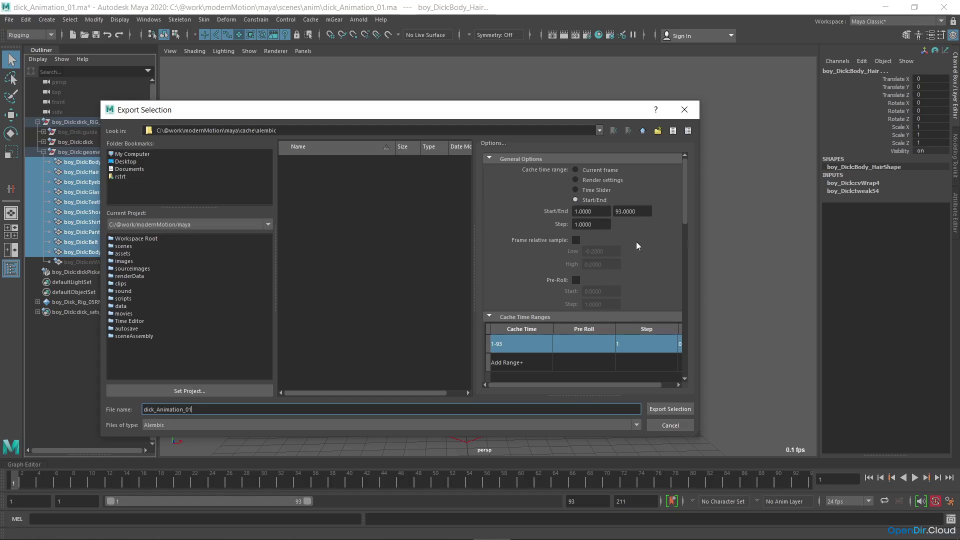
pyautogui.moveTo(685, 212); pyautogui.dragTo(680, 353)
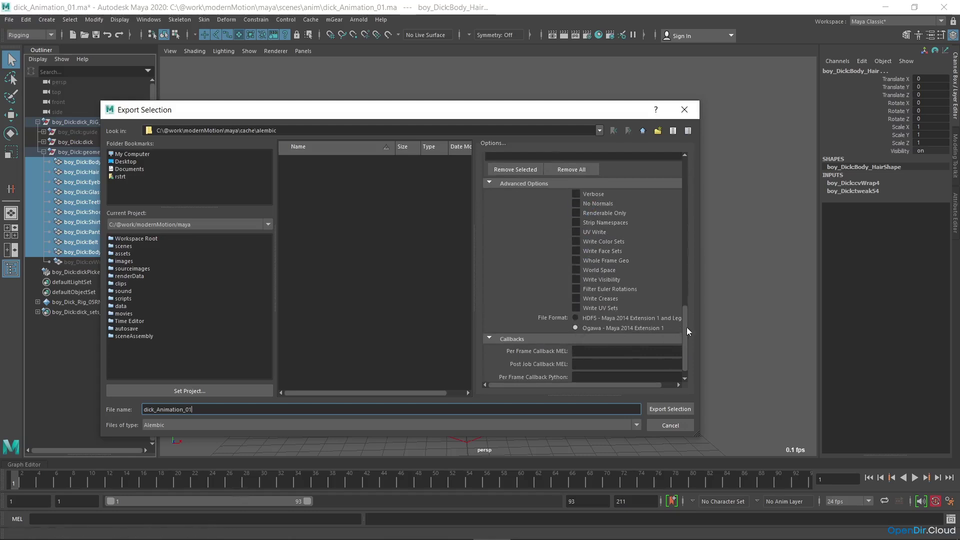
pyautogui.moveTo(687, 332); pyautogui.dragTo(688, 312)
pyautogui.click(670, 409)
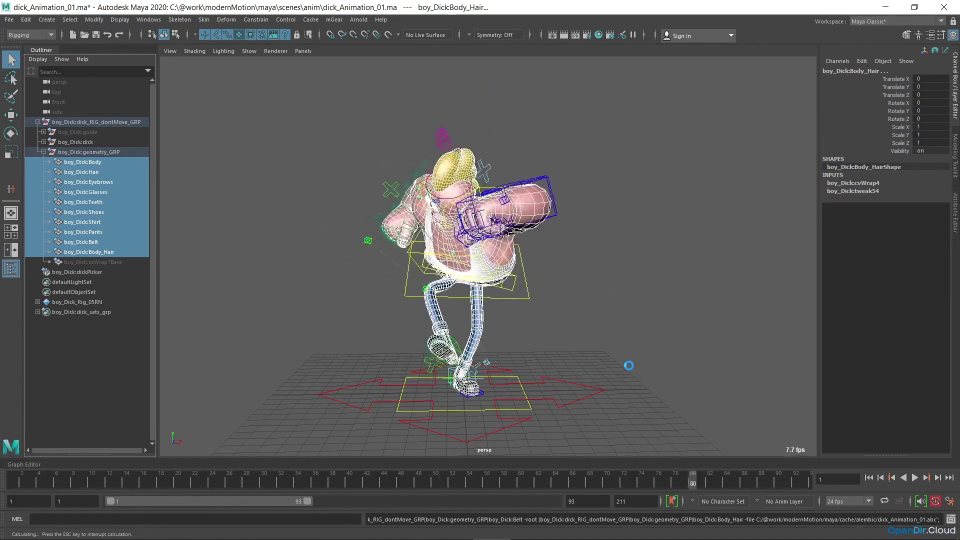
# - Deselect the exported meshes and import the Alembic cache dick_Animation_01.abc from cache/alembic into the scene root
pyautogui.click(623, 314)
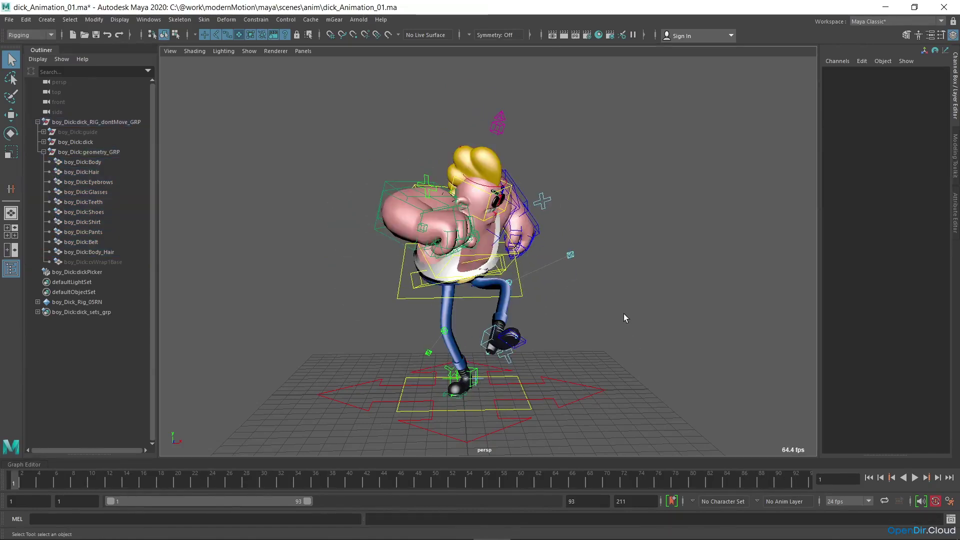
pyautogui.click(312, 19)
pyautogui.moveTo(331, 37)
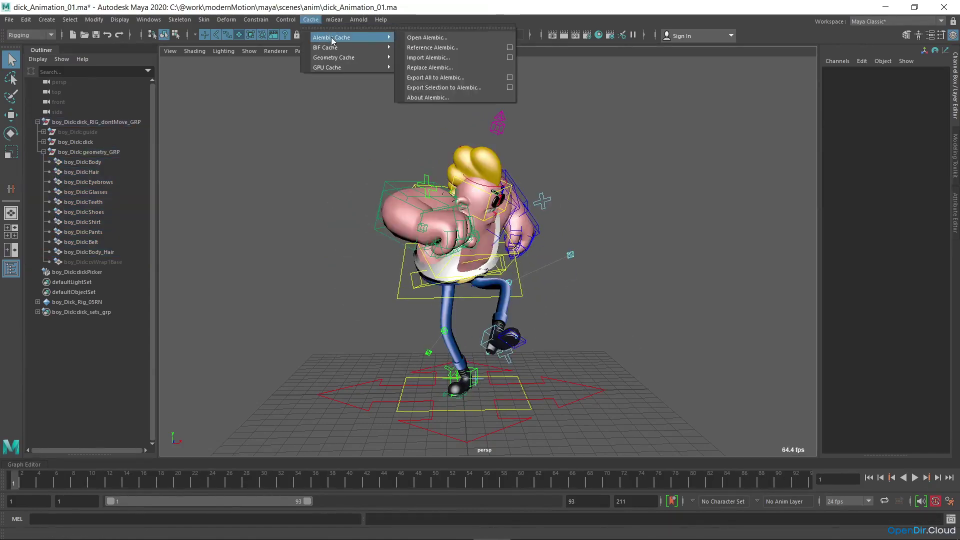
pyautogui.click(452, 58)
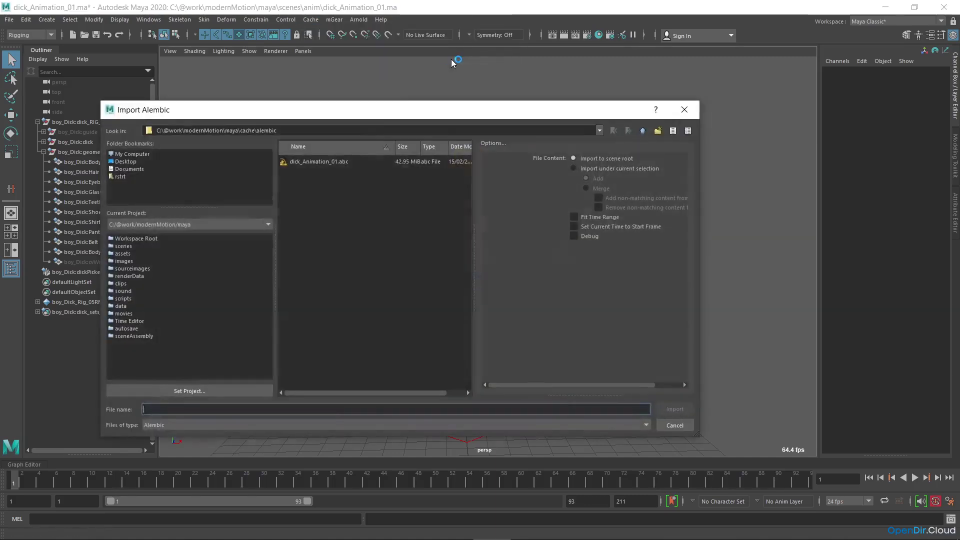
pyautogui.click(310, 161)
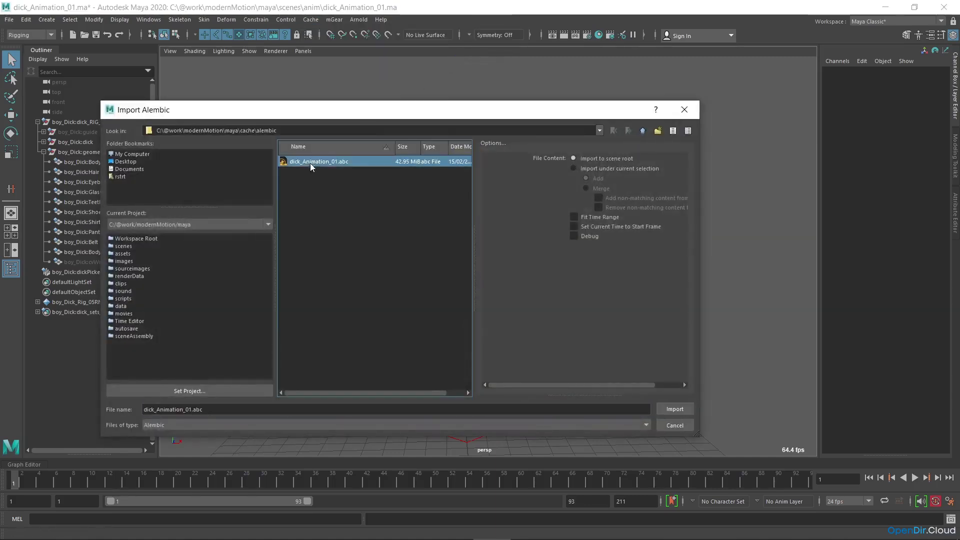
pyautogui.click(675, 410)
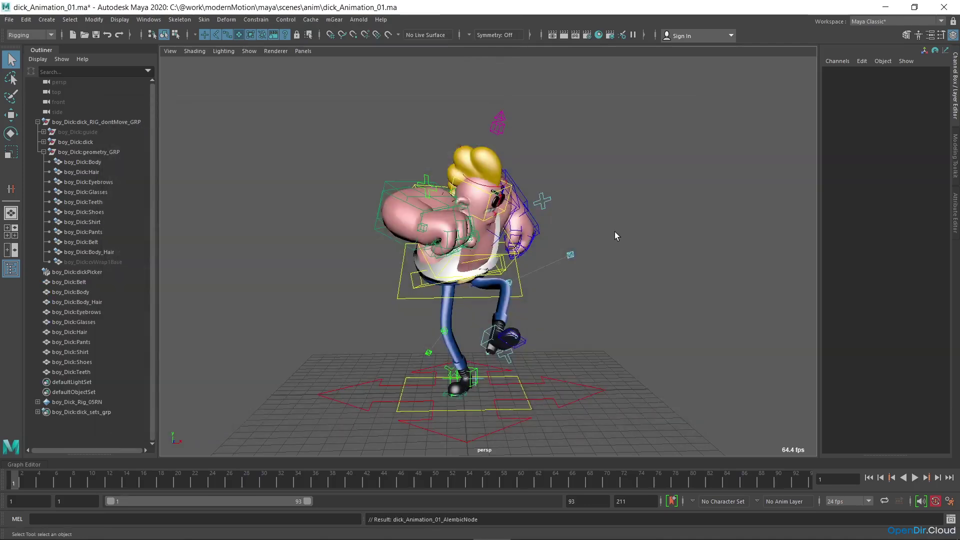
# - Move all imported cache meshes from Belt to Teeth sideways, clear of the rigged character, and play the animation to compare both
pyautogui.click(75, 282)
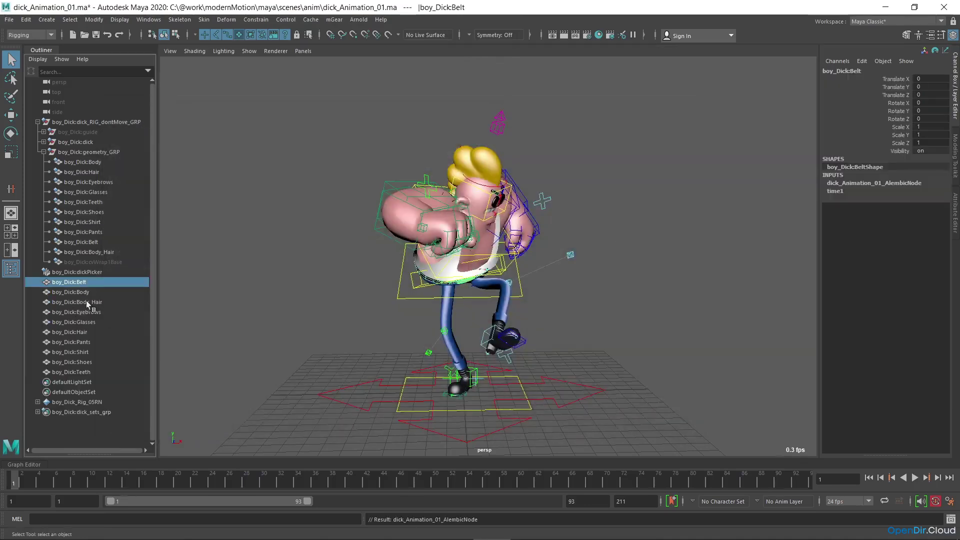
pyautogui.keyDown('shift'); pyautogui.click(85, 372); pyautogui.keyUp('shift')
pyautogui.press('w')
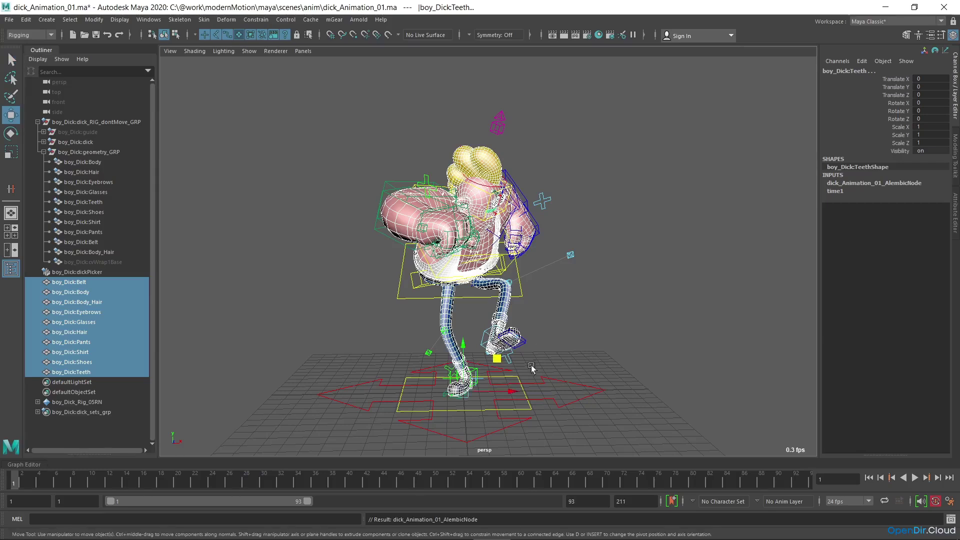
pyautogui.moveTo(520, 379); pyautogui.dragTo(695, 316)
pyautogui.click(746, 274)
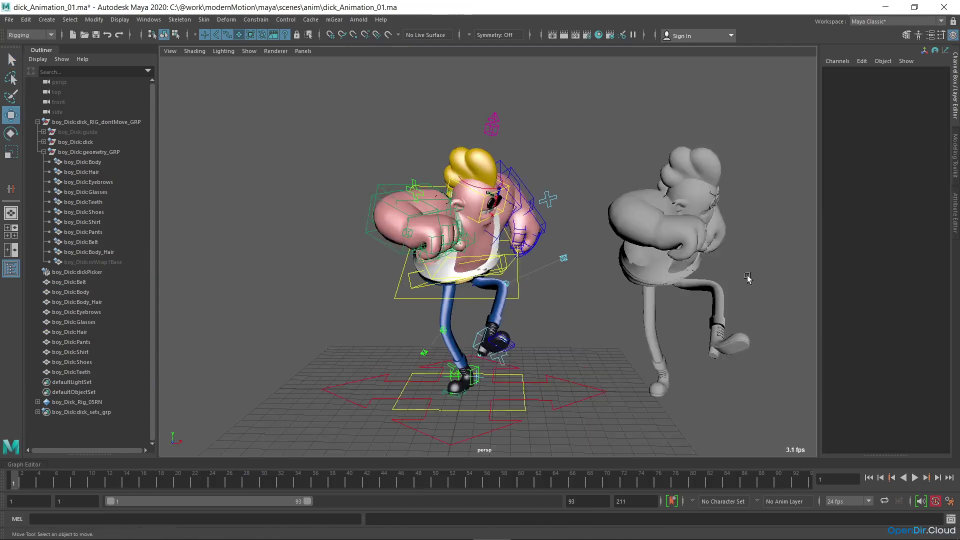
pyautogui.hotkey('alt', 'v')
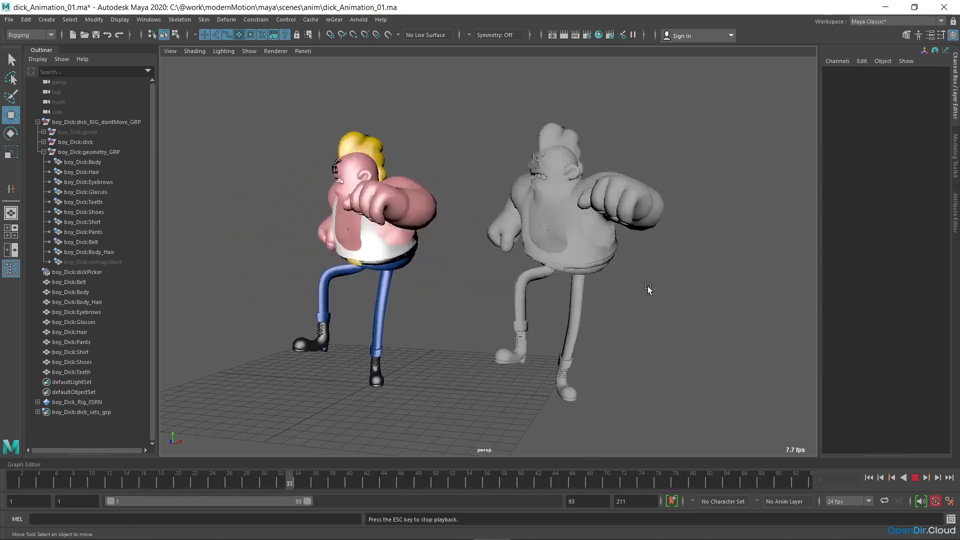
pyautogui.press('Escape')
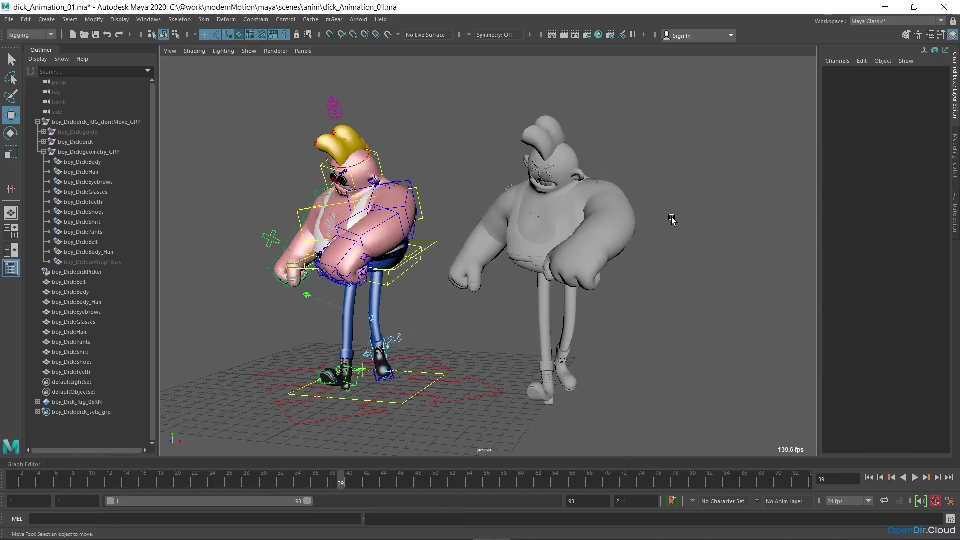